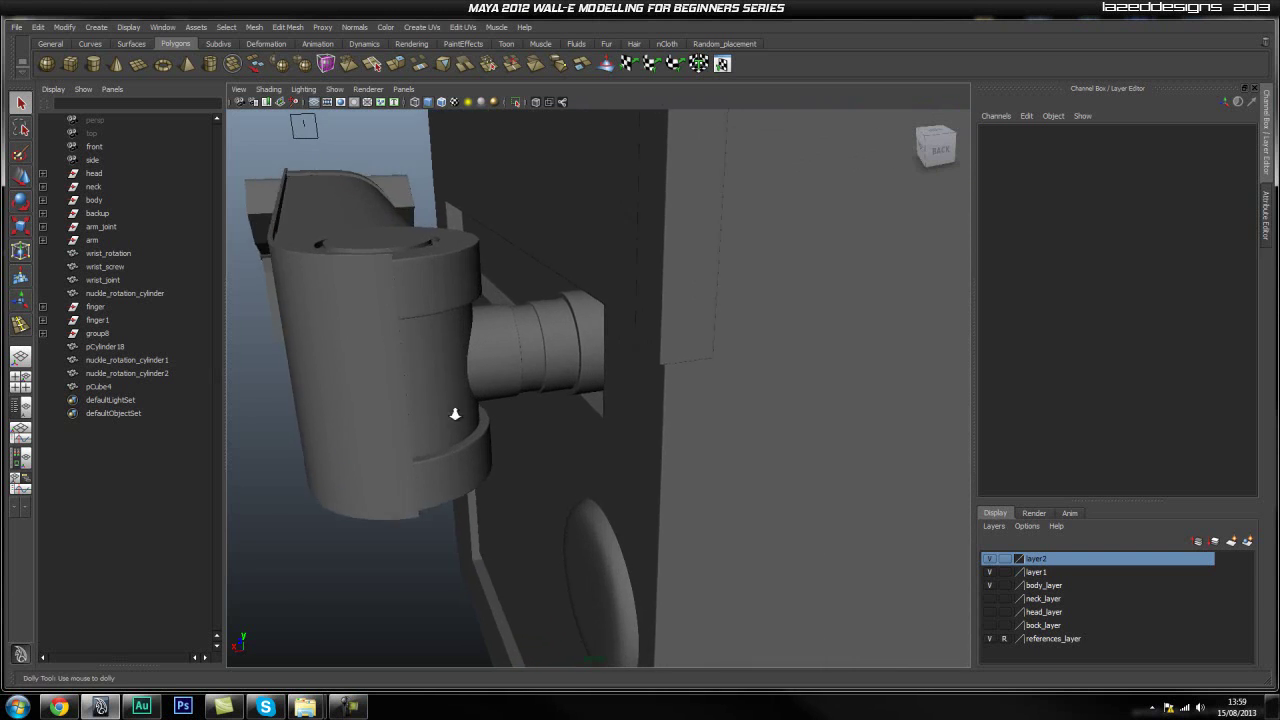
# Examine the arm joint cylinder and the surrounding body mesh where the arm meets the body
pyautogui.click(467, 360)
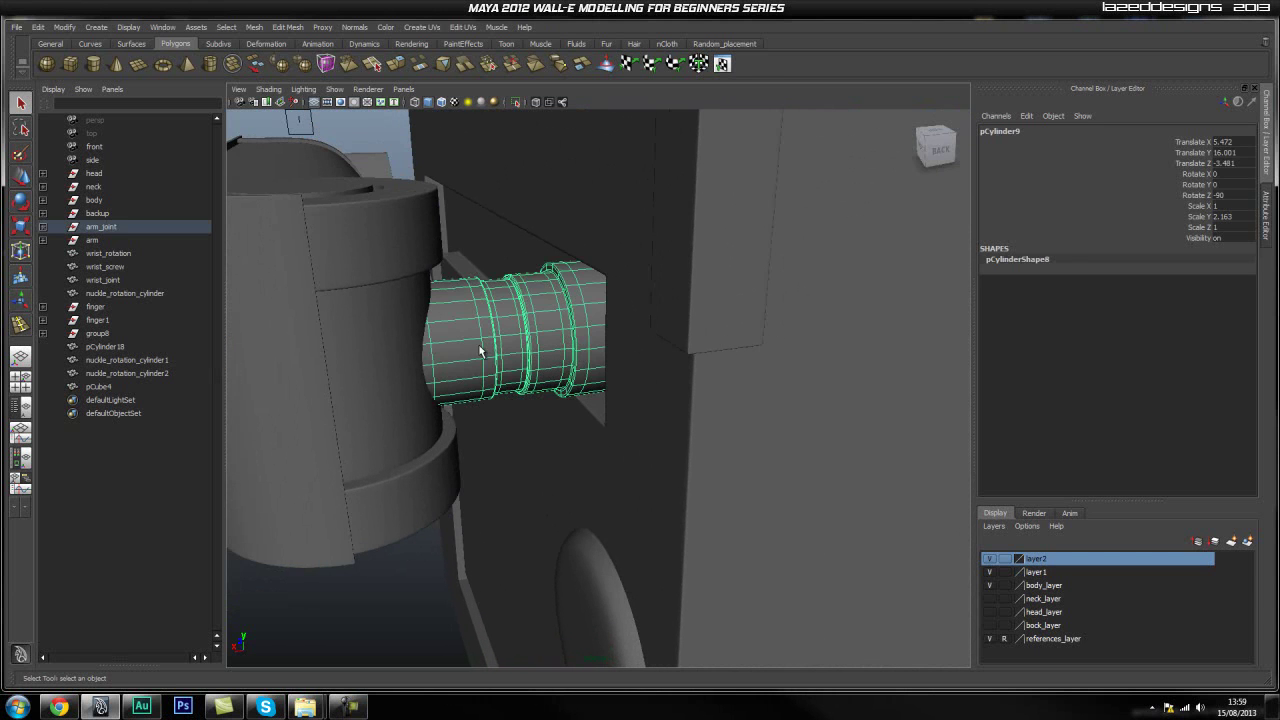
pyautogui.click(461, 204)
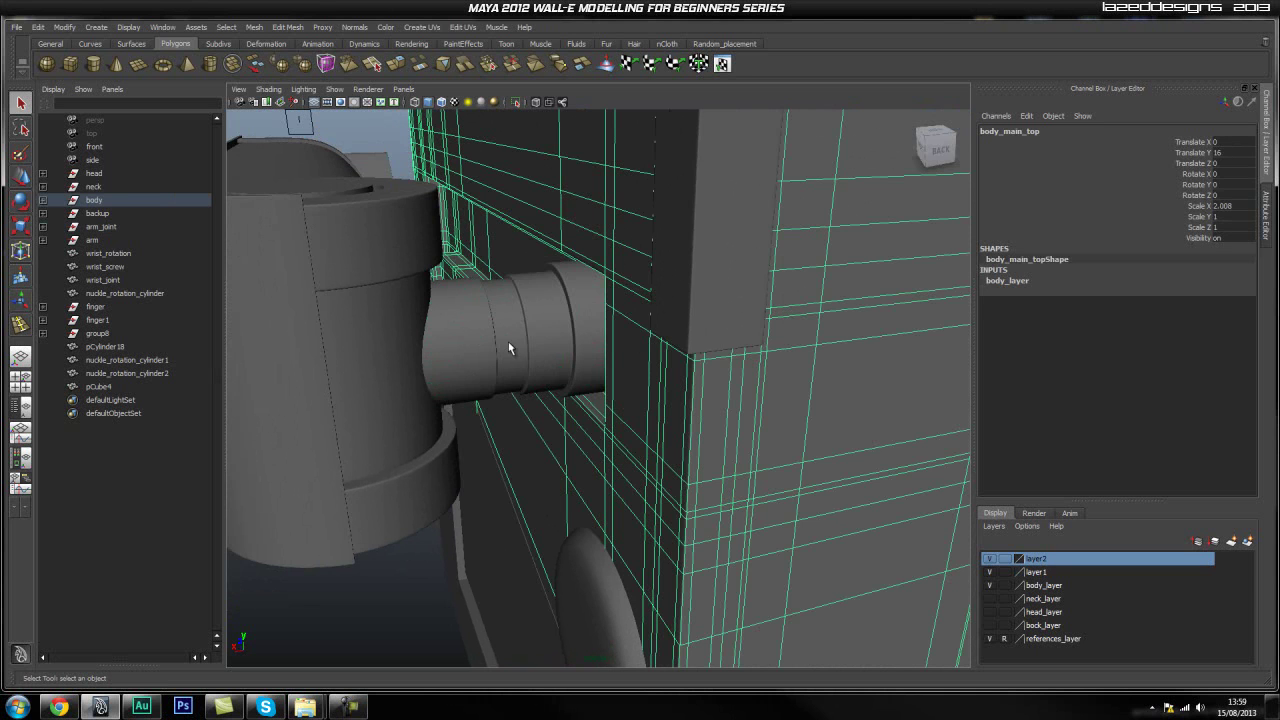
pyautogui.click(476, 340)
pyautogui.click(430, 329)
pyautogui.click(520, 322)
pyautogui.click(488, 235)
# Examine the hand's fingers, thumb and wrist connection from several angles
pyautogui.scroll(-5, 458, 354)
pyautogui.keyDown('alt'); pyautogui.moveTo(458, 354); pyautogui.dragTo(589, 403); pyautogui.keyUp('alt')
pyautogui.keyDown('alt'); pyautogui.moveTo(685, 425); pyautogui.dragTo(634, 443); pyautogui.keyUp('alt')
pyautogui.click(304, 268)
pyautogui.press('f')
pyautogui.scroll(-3, 660, 416)
pyautogui.click(689, 444)
pyautogui.keyDown('alt'); pyautogui.moveTo(634, 443); pyautogui.dragTo(584, 447, button='right'); pyautogui.keyUp('alt')
pyautogui.keyDown('alt'); pyautogui.moveTo(584, 447); pyautogui.dragTo(651, 443); pyautogui.keyUp('alt')
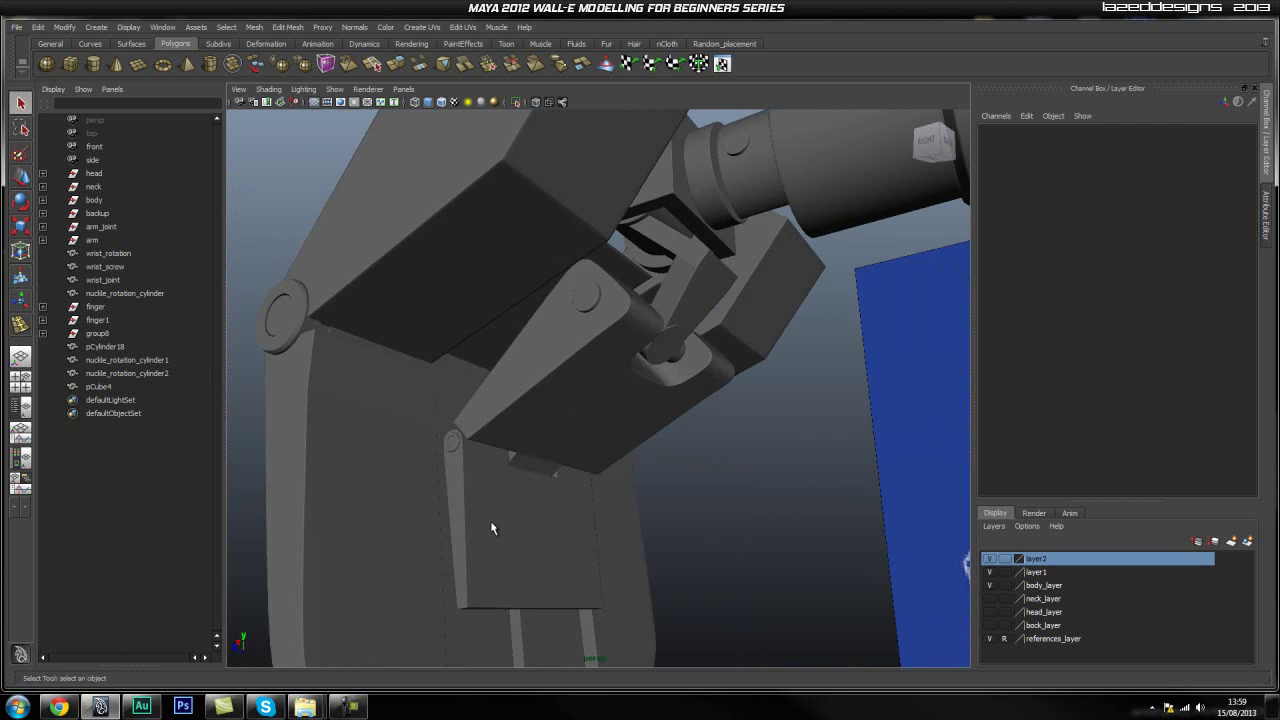
pyautogui.keyDown('alt'); pyautogui.moveTo(757, 451); pyautogui.dragTo(540, 440); pyautogui.keyUp('alt')
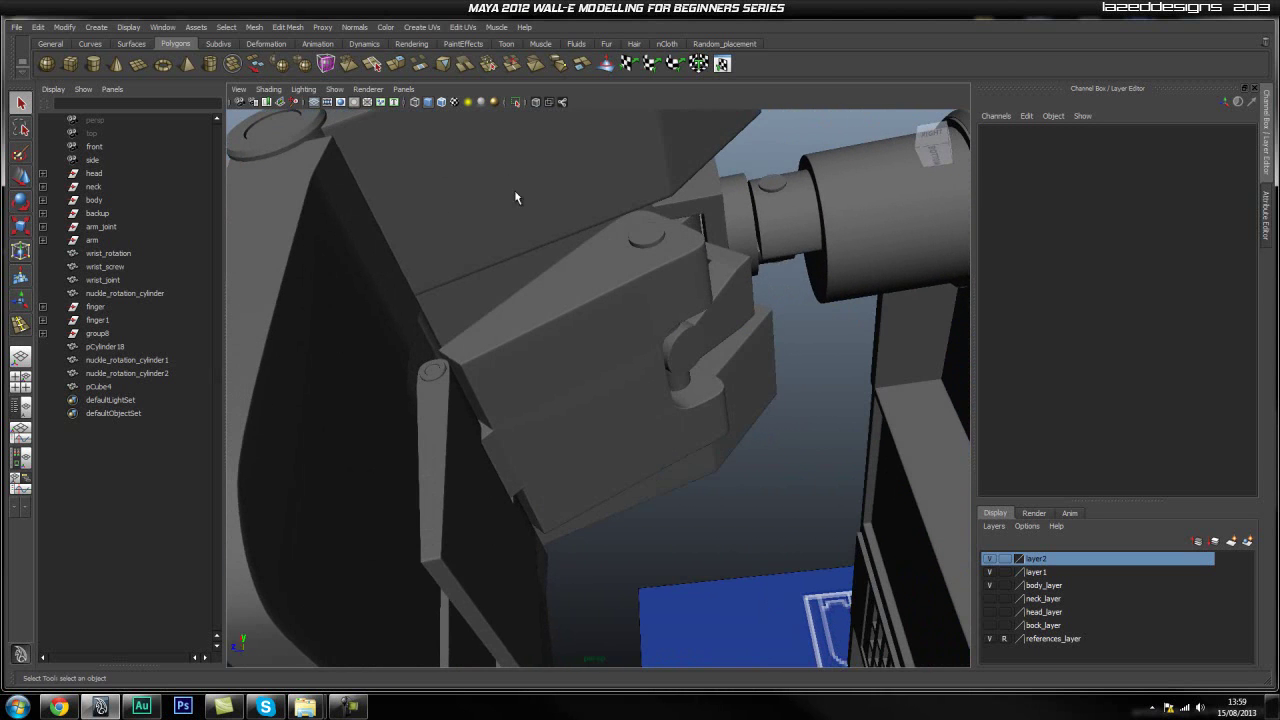
pyautogui.keyDown('alt'); pyautogui.moveTo(743, 381); pyautogui.dragTo(690, 400); pyautogui.keyUp('alt')
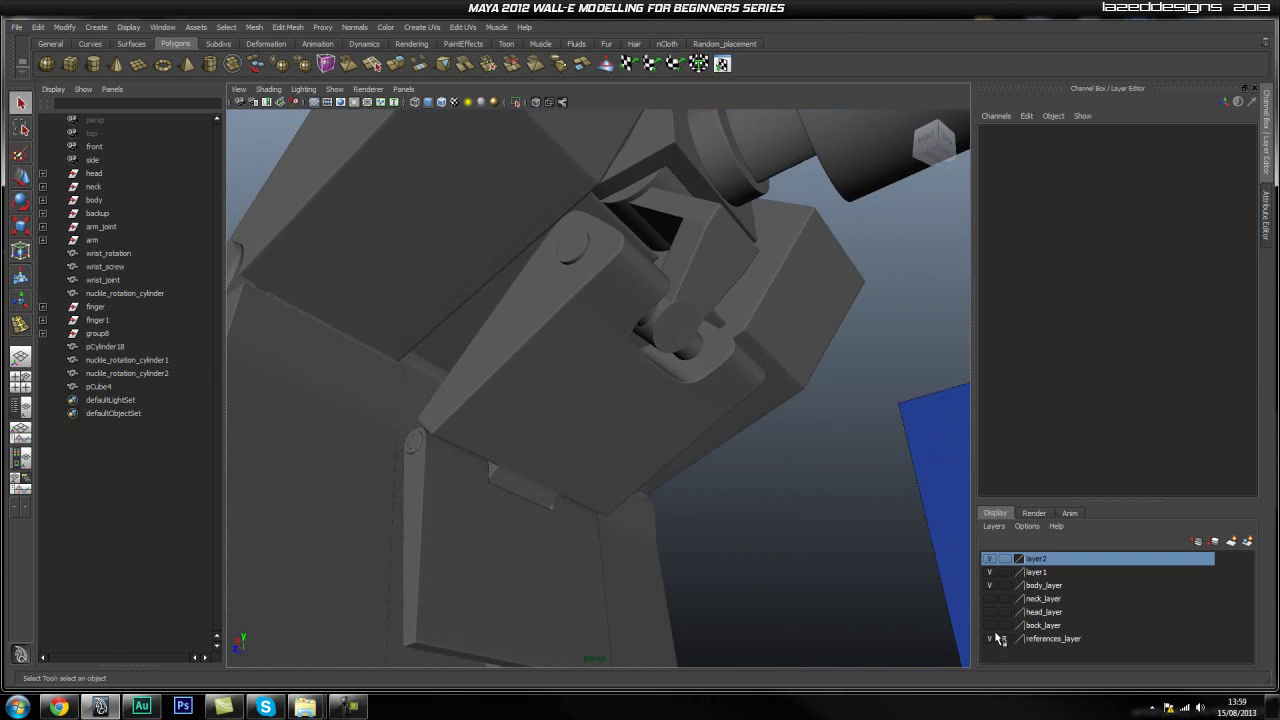
# Hide layer2 to isolate the thumb and inspect how its two hinged segments fit together
pyautogui.click(989, 566)
pyautogui.moveTo(512, 453)
pyautogui.keyDown('alt'); pyautogui.mouseDown()
pyautogui.moveTo(686, 517)
pyautogui.moveTo(654, 537)
pyautogui.moveTo(671, 420)
pyautogui.moveTo(497, 462)
pyautogui.mouseUp(); pyautogui.keyUp('alt')
pyautogui.click(497, 462)
pyautogui.keyDown('alt'); pyautogui.moveTo(374, 517); pyautogui.dragTo(625, 403); pyautogui.keyUp('alt')
pyautogui.keyDown('alt'); pyautogui.moveTo(453, 455); pyautogui.dragTo(684, 515); pyautogui.keyUp('alt')
pyautogui.click(684, 515)
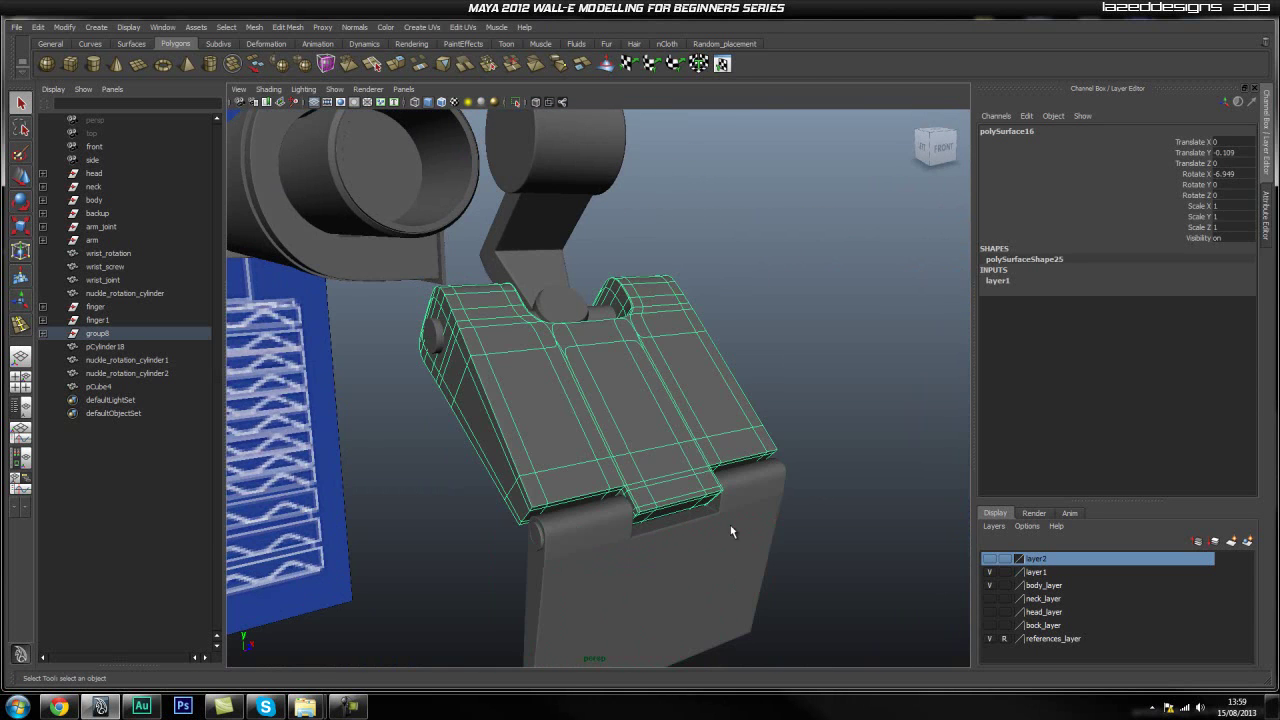
pyautogui.moveTo(797, 522)
pyautogui.keyDown('alt'); pyautogui.mouseDown()
pyautogui.moveTo(829, 529)
pyautogui.moveTo(786, 529)
pyautogui.moveTo(806, 545)
pyautogui.mouseUp(); pyautogui.keyUp('alt')
pyautogui.click(806, 545)
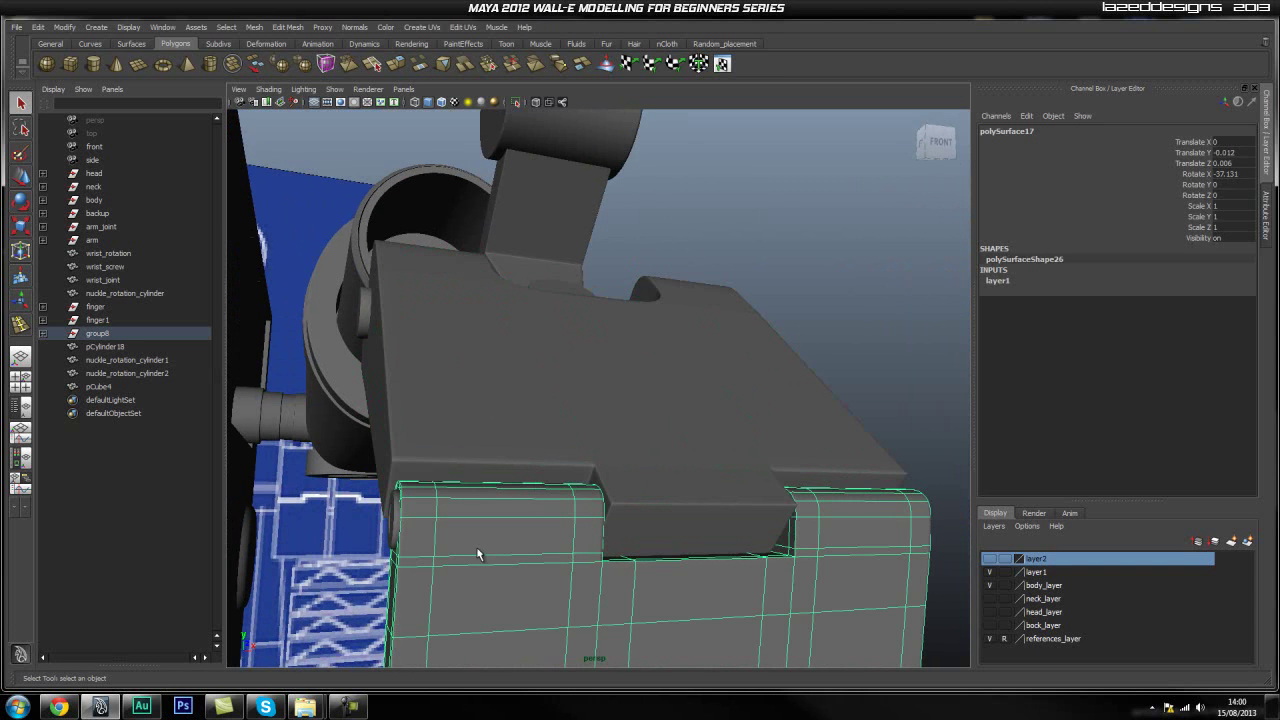
pyautogui.click(701, 518)
pyautogui.keyDown('alt'); pyautogui.moveTo(694, 517); pyautogui.dragTo(600, 386); pyautogui.keyUp('alt')
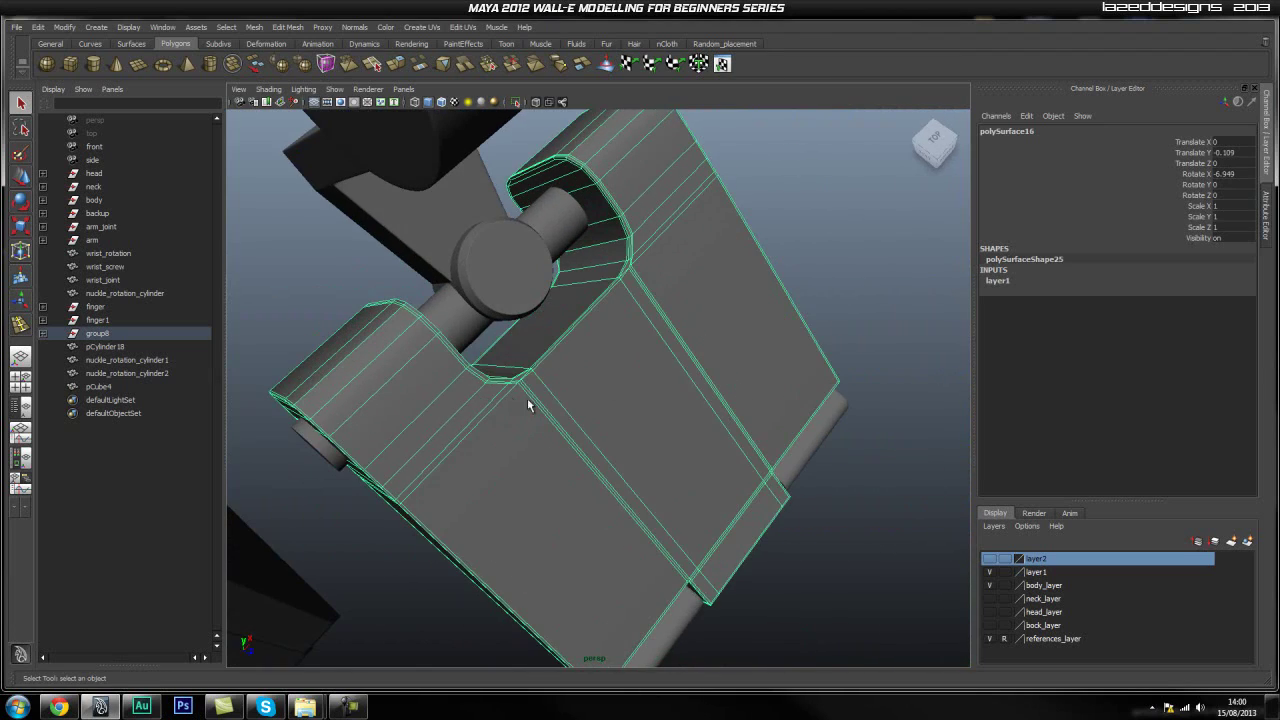
# Inspect the thumb's knuckle cylinder, notch and connecting link from different sides
pyautogui.keyDown('alt'); pyautogui.moveTo(510, 190); pyautogui.dragTo(733, 428); pyautogui.keyUp('alt')
pyautogui.click(733, 430)
pyautogui.keyDown('alt'); pyautogui.moveTo(620, 331); pyautogui.dragTo(663, 280); pyautogui.keyUp('alt')
pyautogui.click(523, 251)
pyautogui.keyDown('alt'); pyautogui.moveTo(523, 251); pyautogui.dragTo(628, 334); pyautogui.keyUp('alt')
pyautogui.click(515, 180)
pyautogui.keyDown('alt'); pyautogui.moveTo(688, 408); pyautogui.dragTo(731, 388); pyautogui.keyUp('alt')
pyautogui.click(655, 372)
pyautogui.click(662, 367)
pyautogui.keyDown('alt'); pyautogui.moveTo(461, 343); pyautogui.dragTo(617, 362); pyautogui.keyUp('alt')
pyautogui.keyDown('alt'); pyautogui.moveTo(757, 362); pyautogui.dragTo(504, 500); pyautogui.keyUp('alt')
# Delete all the old thumb parts, including the segments, knuckle cylinders and connecting link, and show layer2 again
pyautogui.click(989, 571)
pyautogui.click(651, 487)
pyautogui.keyDown('alt'); pyautogui.moveTo(504, 500); pyautogui.dragTo(520, 471, button='right'); pyautogui.keyUp('alt')
pyautogui.keyDown('alt'); pyautogui.moveTo(520, 471); pyautogui.dragTo(617, 457); pyautogui.keyUp('alt')
pyautogui.keyDown('alt'); pyautogui.moveTo(617, 457); pyautogui.dragTo(905, 528, button='right'); pyautogui.keyUp('alt')
pyautogui.click(990, 571)
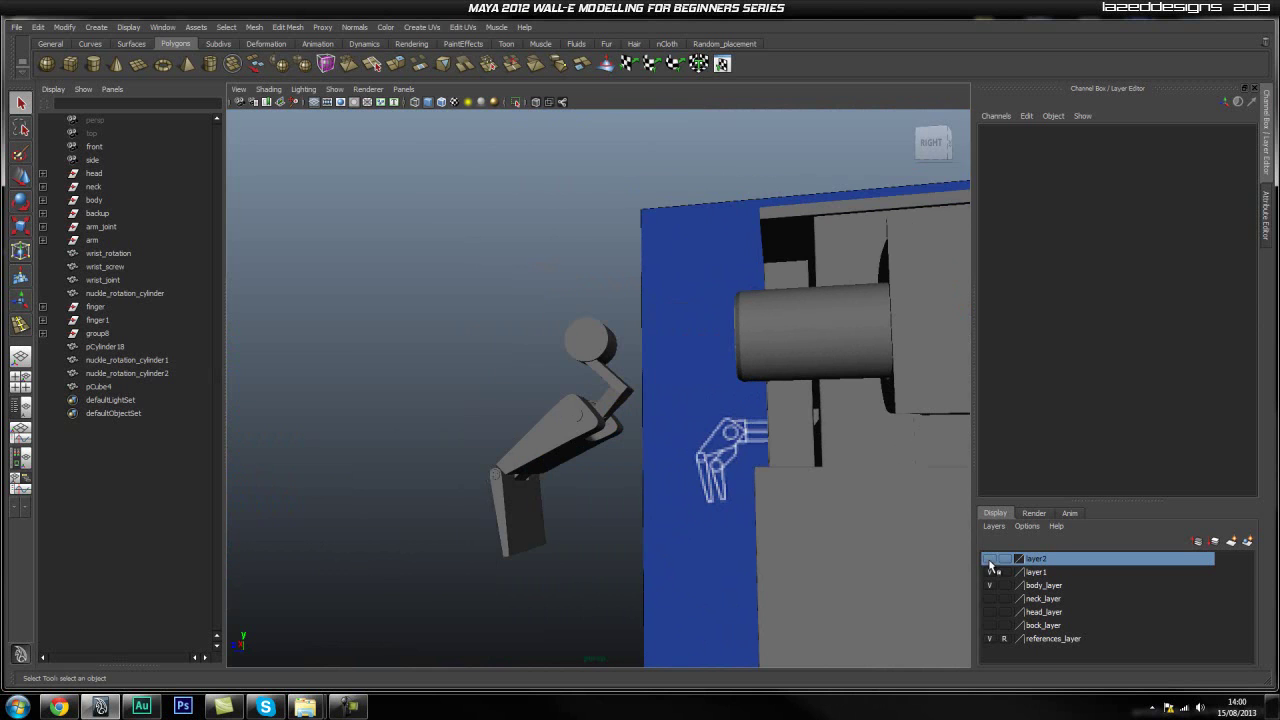
pyautogui.moveTo(626, 553); pyautogui.dragTo(626, 553)
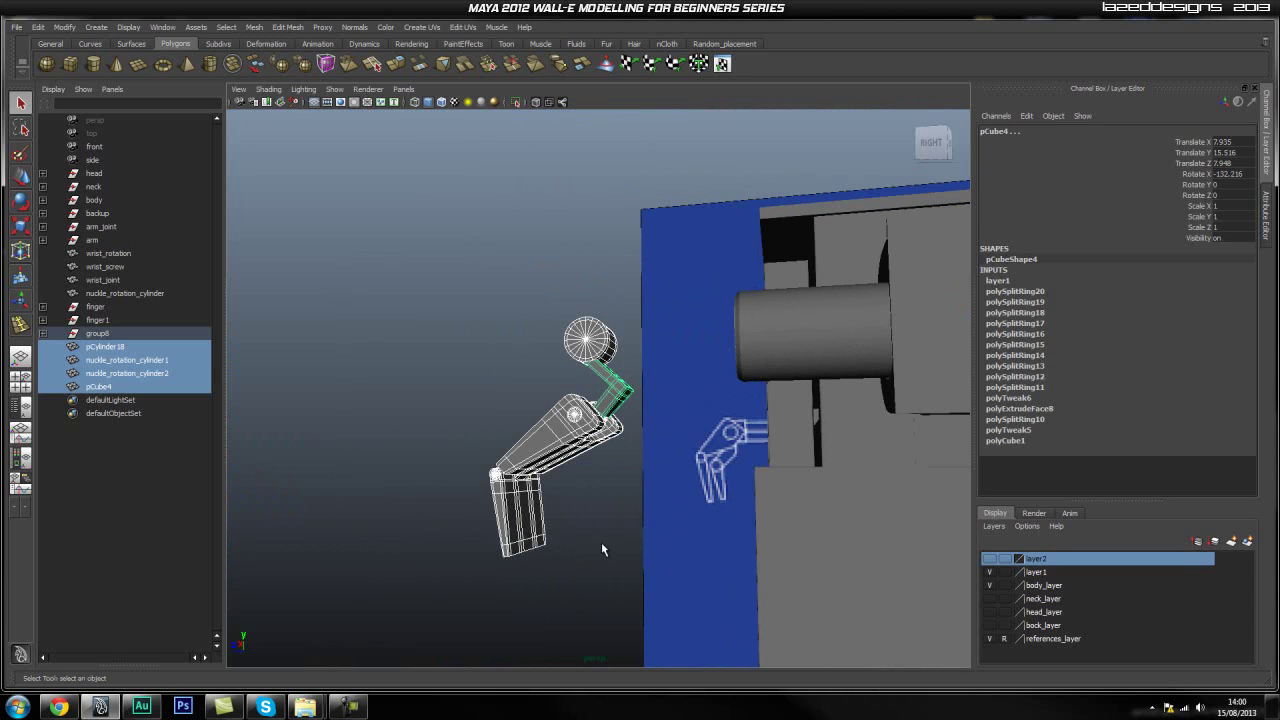
pyautogui.press('Delete')
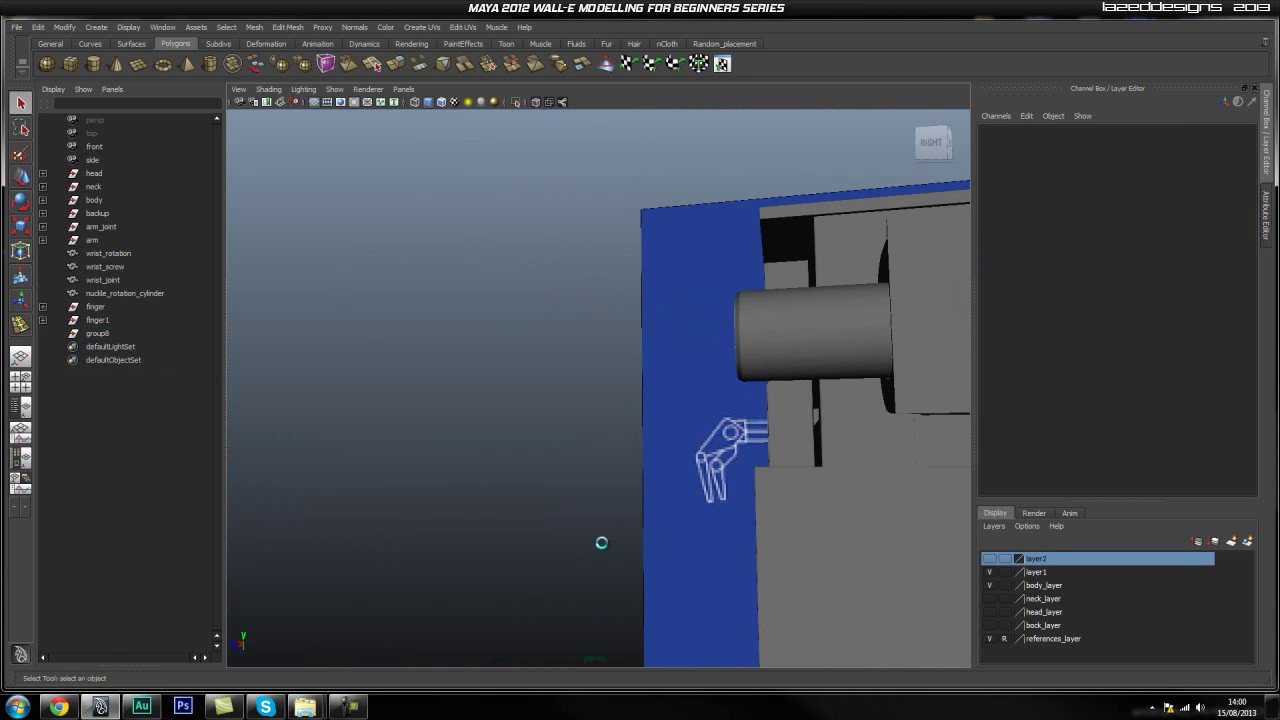
pyautogui.click(989, 558)
# Create a polygon cube in the side view over the thumb area of the blueprint, just below the finger
pyautogui.keyDown('alt'); pyautogui.moveTo(560, 420); pyautogui.dragTo(703, 636); pyautogui.keyUp('alt')
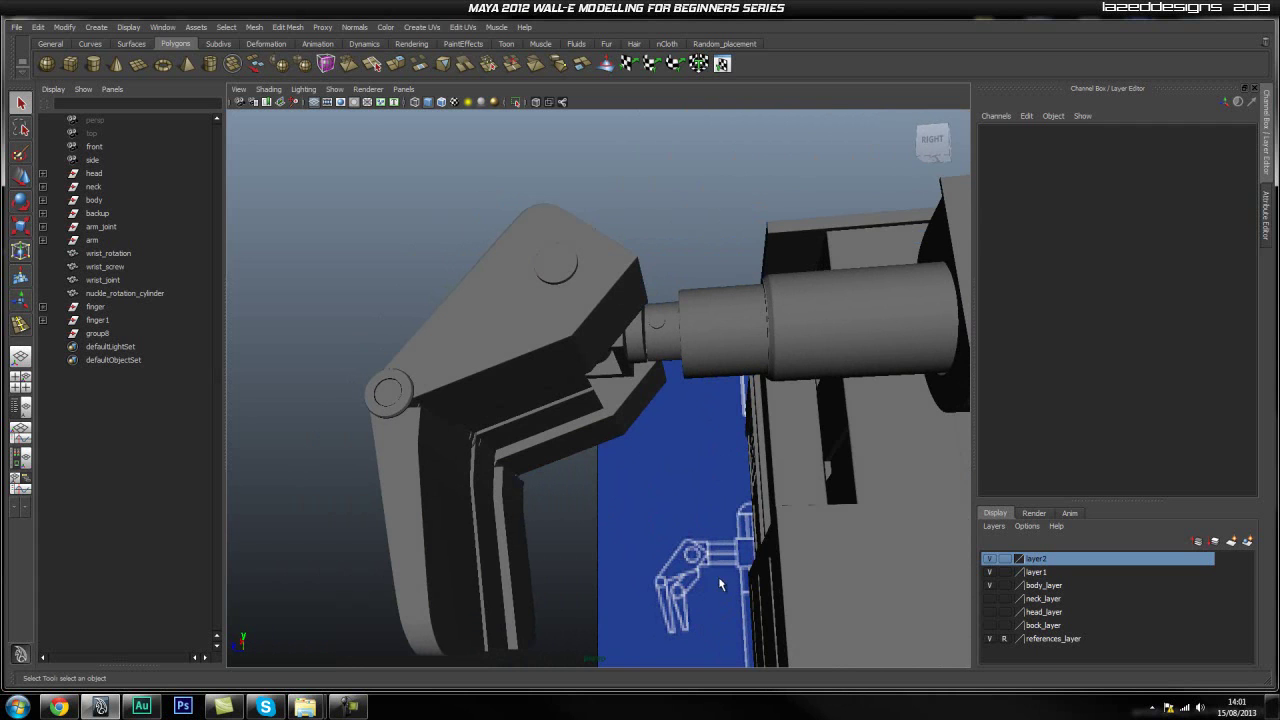
pyautogui.click(991, 567)
pyautogui.click(990, 560)
pyautogui.press('space')
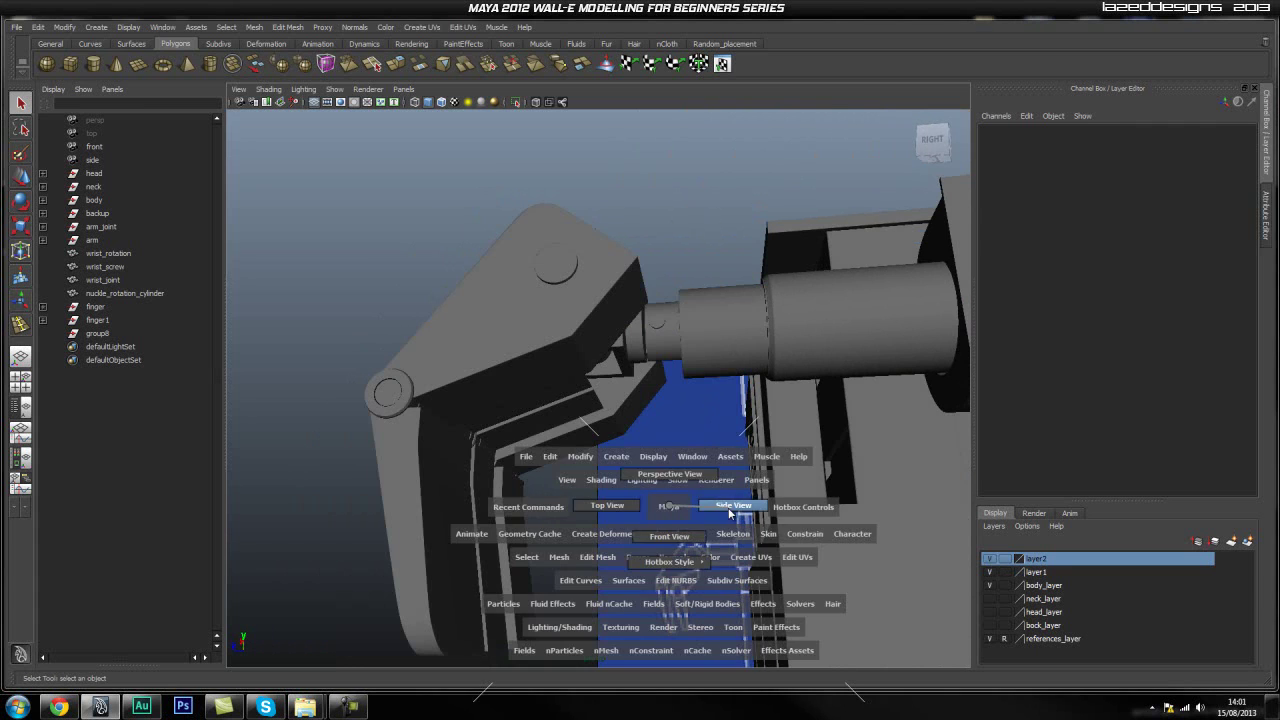
pyautogui.moveTo(731, 512); pyautogui.dragTo(727, 510)
pyautogui.scroll(6, 797, 483)
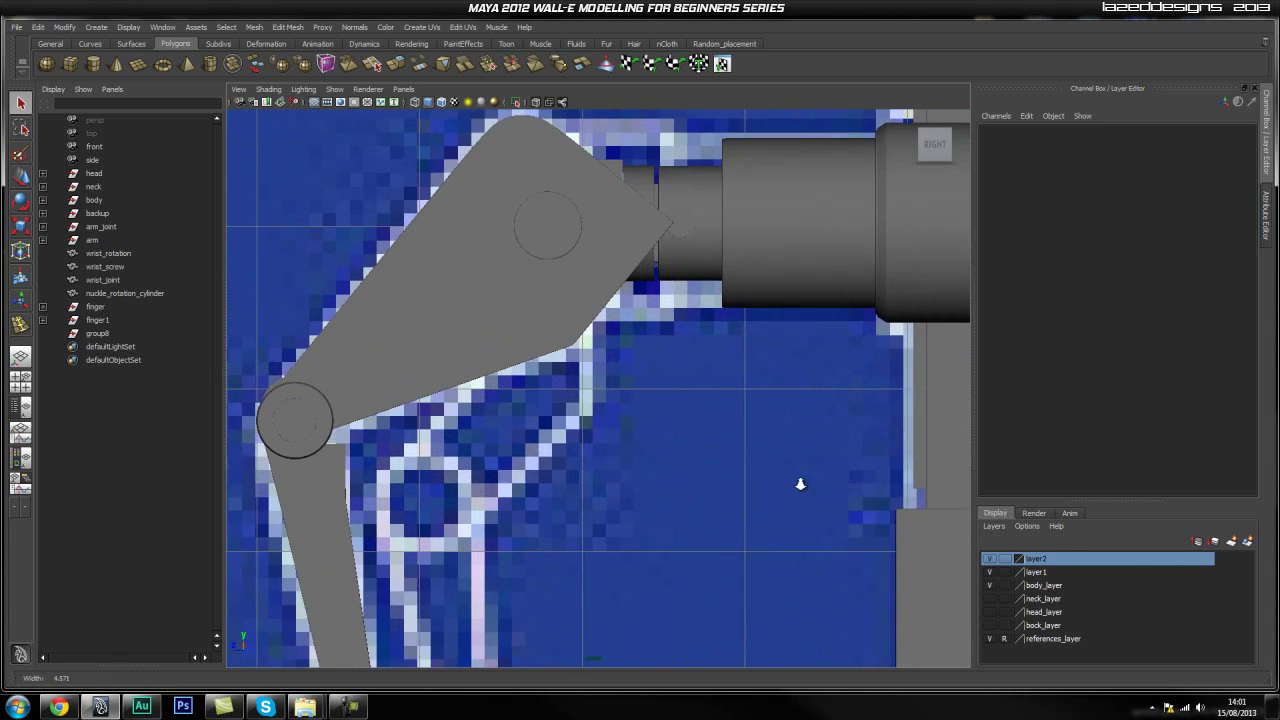
pyautogui.scroll(2, 541, 425)
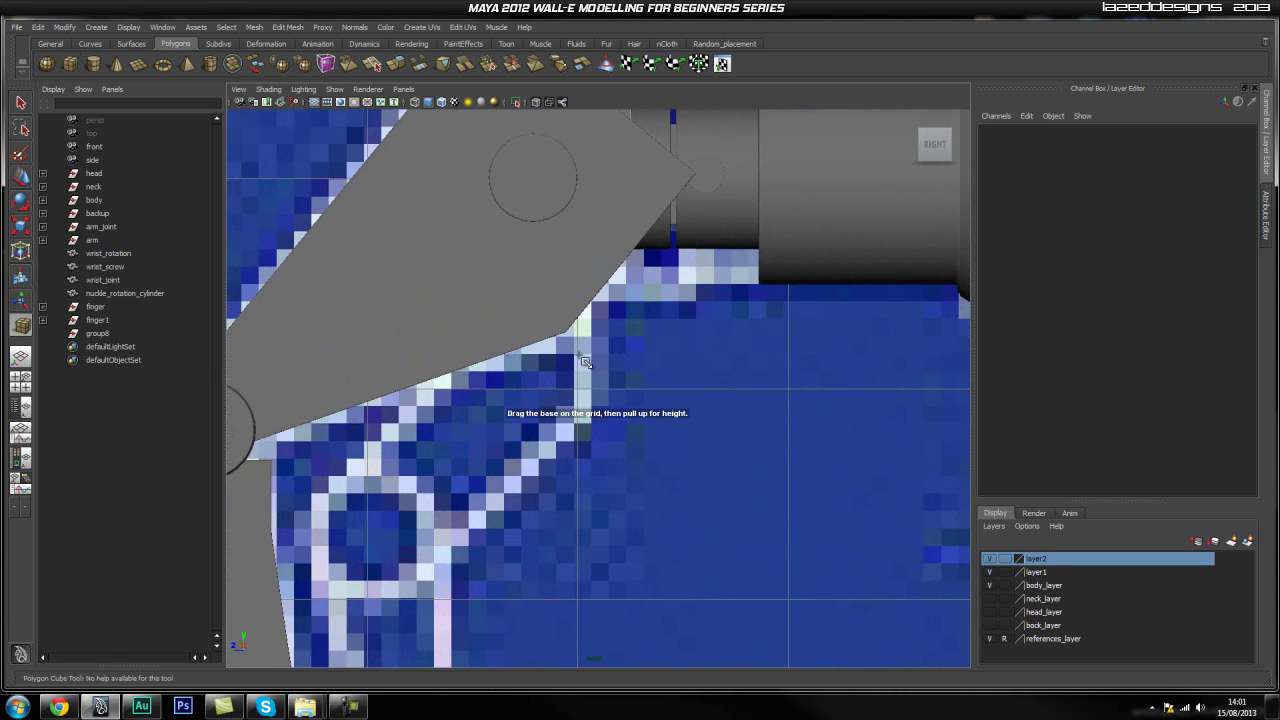
pyautogui.moveTo(583, 346)
pyautogui.mouseDown()
pyautogui.moveTo(523, 463)
pyautogui.moveTo(424, 503)
pyautogui.moveTo(400, 536)
pyautogui.moveTo(344, 472)
pyautogui.moveTo(256, 451)
pyautogui.mouseUp()
pyautogui.press('space')
pyautogui.moveTo(480, 449); pyautogui.dragTo(481, 453)
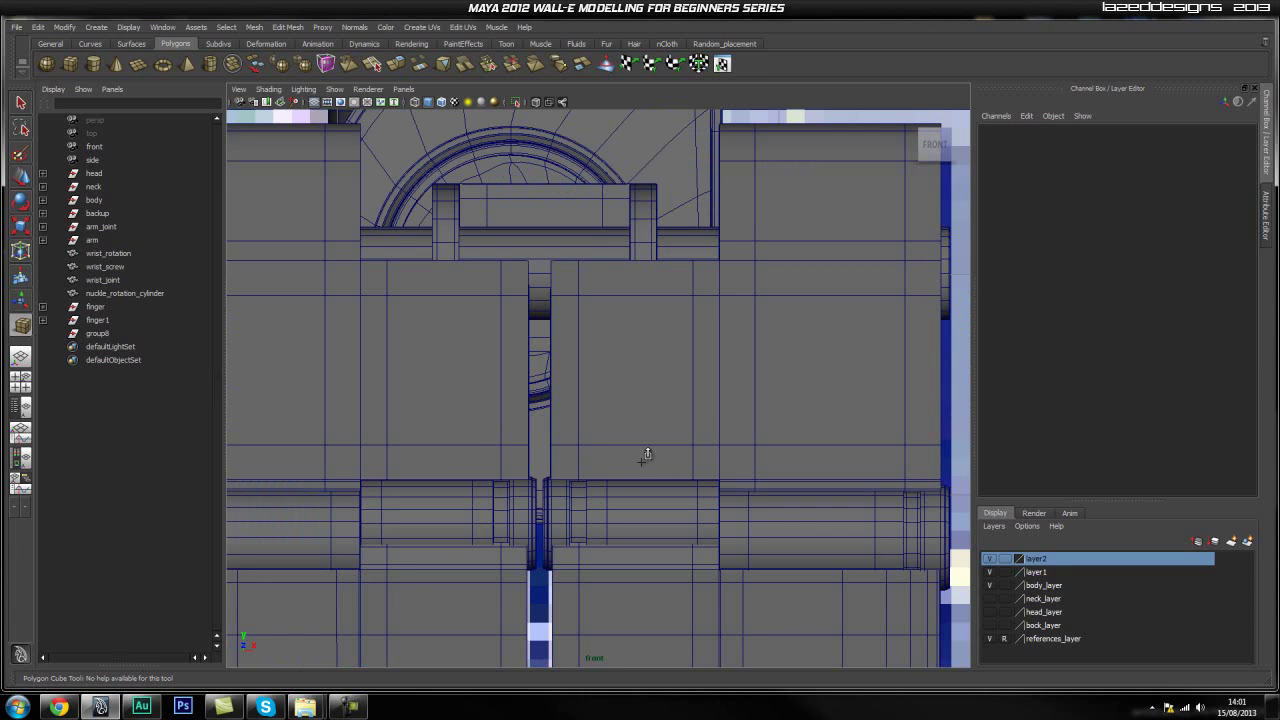
pyautogui.click(290, 463)
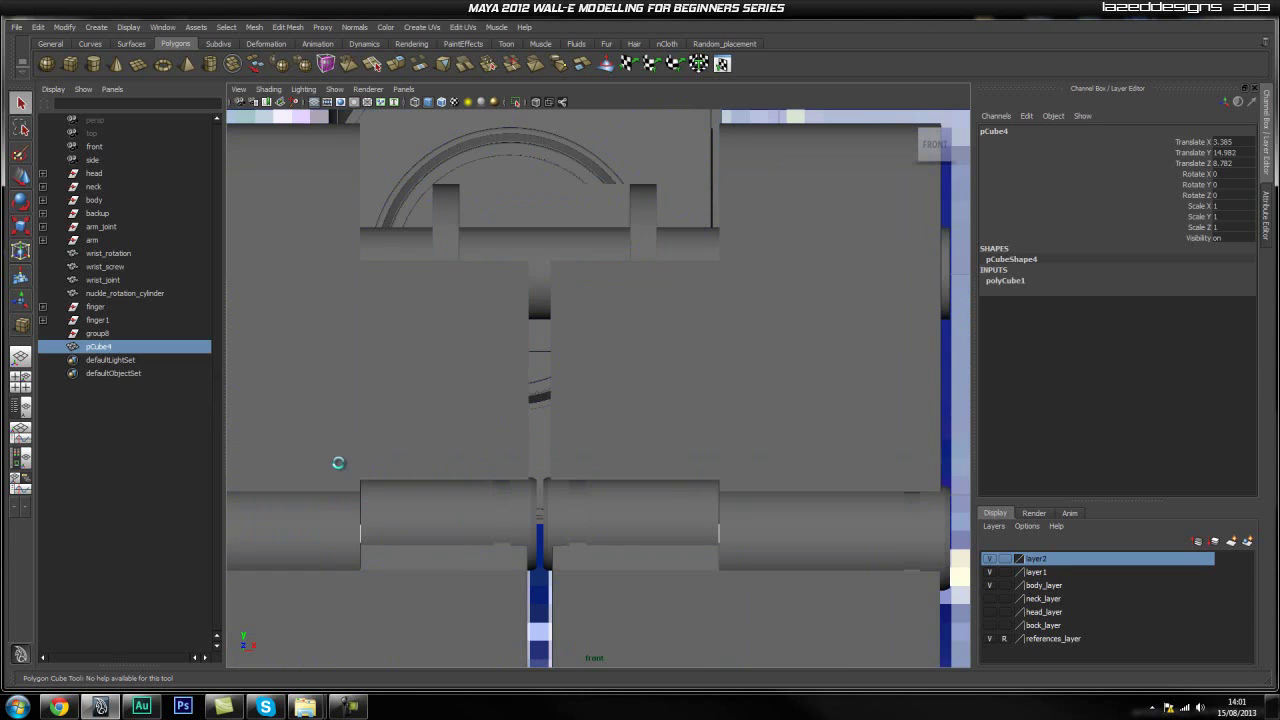
# Move the new cube across to the hand at Translate X about 8.01 and narrow it to Scale X 0.282
pyautogui.keyDown('alt'); pyautogui.moveTo(670, 466); pyautogui.dragTo(361, 476, button='right'); pyautogui.keyUp('alt')
pyautogui.keyDown('alt'); pyautogui.moveTo(610, 464); pyautogui.dragTo(656, 463, button='right'); pyautogui.keyUp('alt')
pyautogui.press('w')
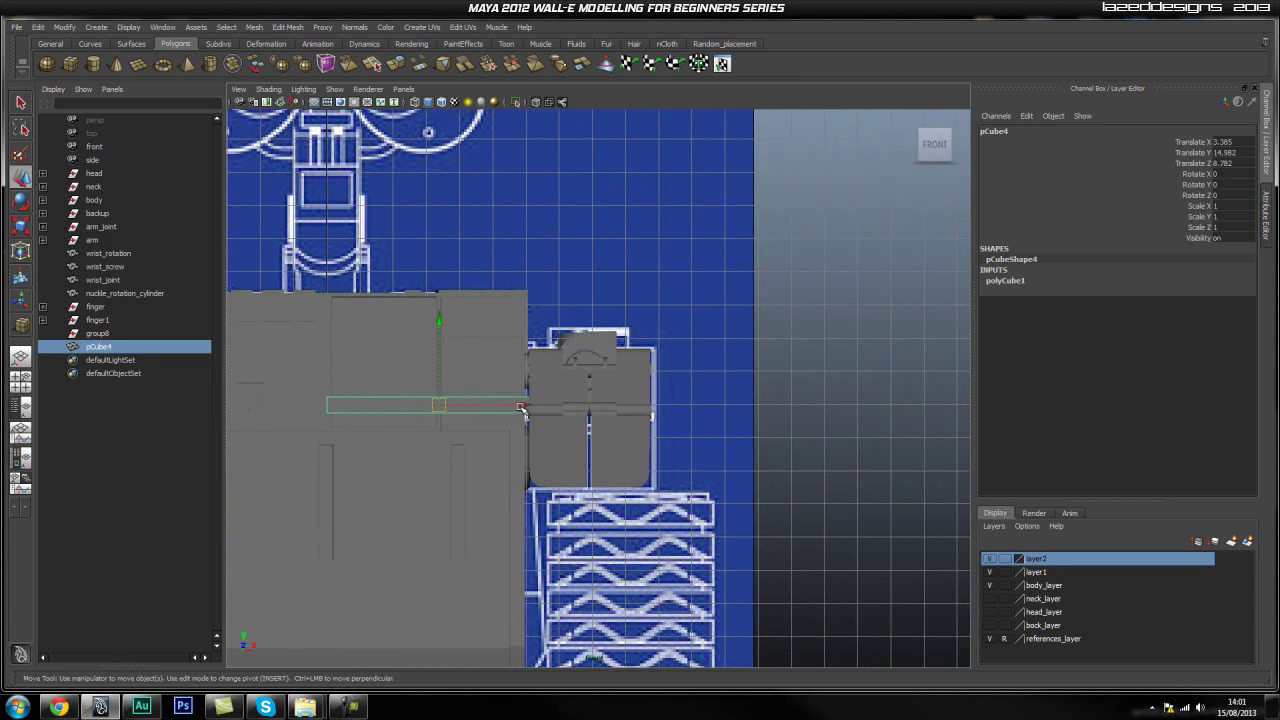
pyautogui.scroll(5, 684, 420)
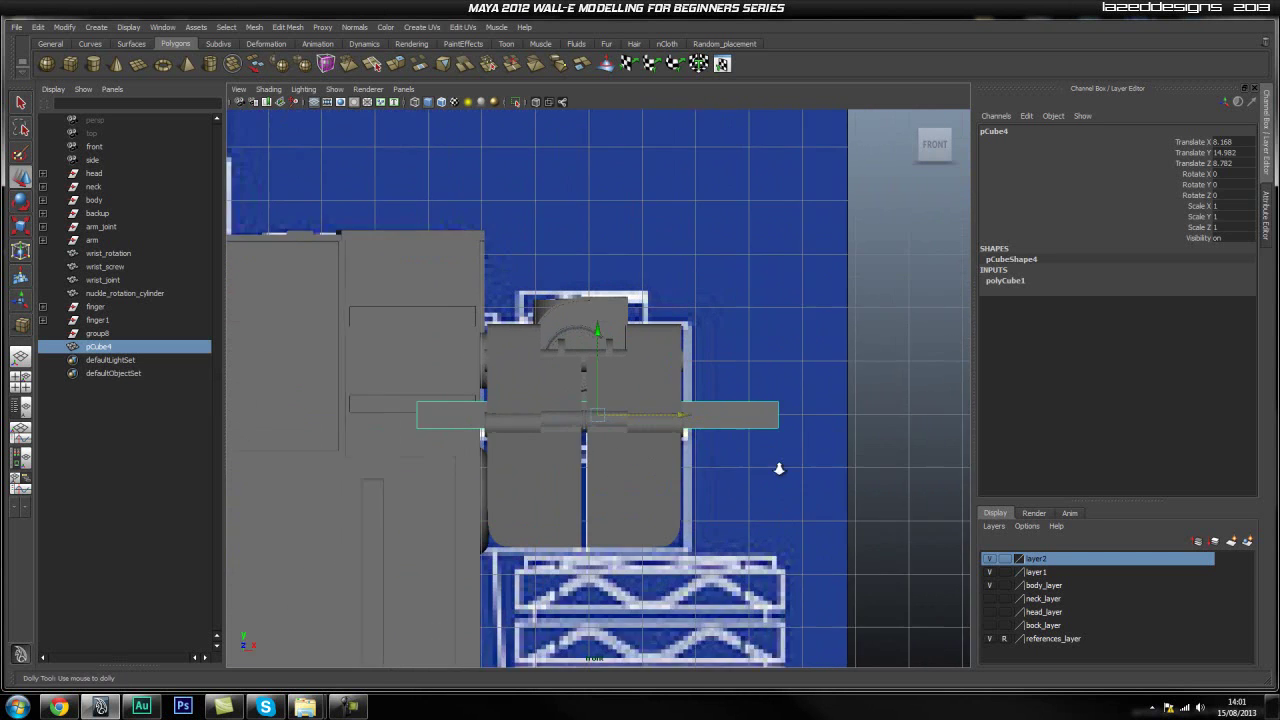
pyautogui.scroll(5, 677, 403)
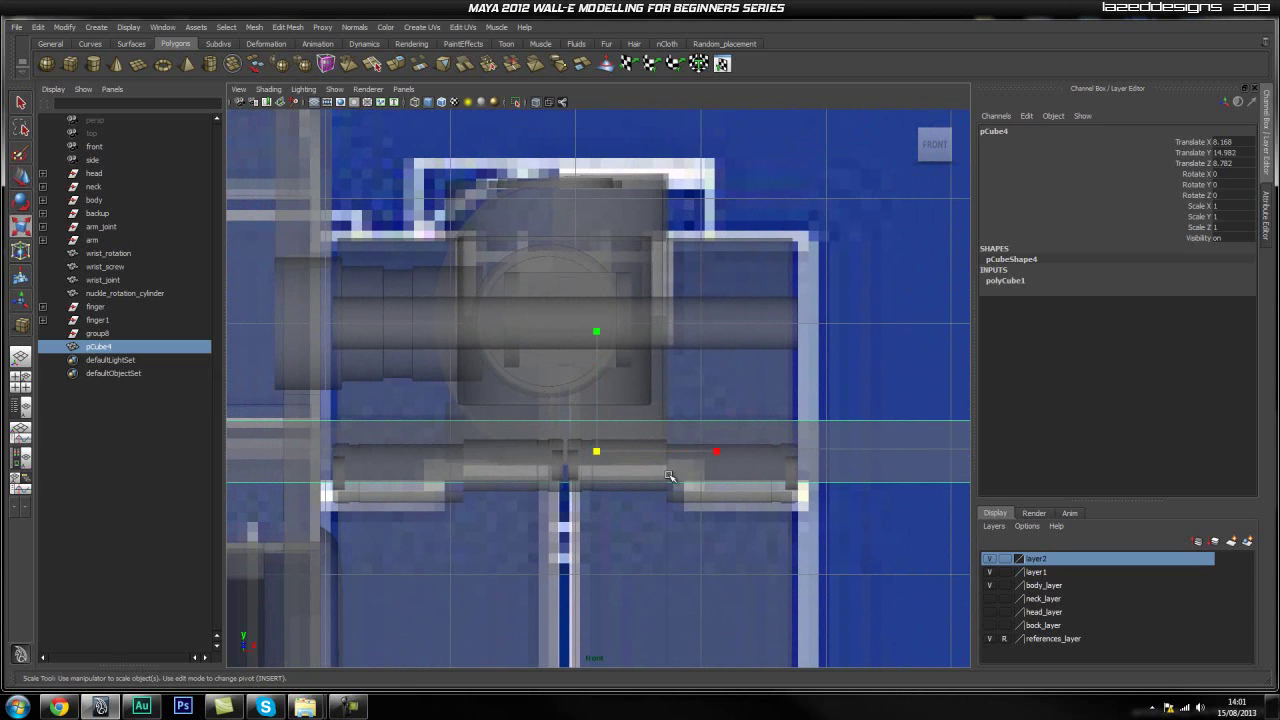
pyautogui.moveTo(715, 453); pyautogui.dragTo(632, 465)
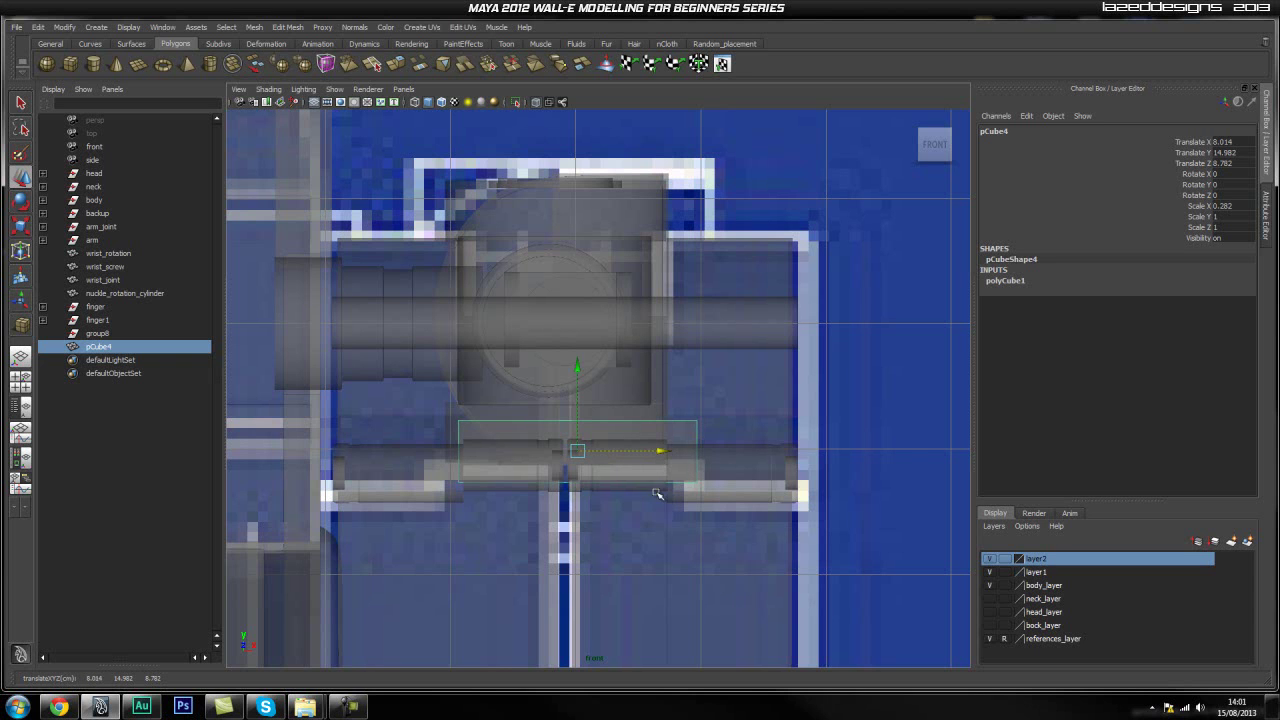
# Turn off X-ray shading and fit the cube's width under the hand with Scale X 0.23 and Translate X 7.924
pyautogui.press('space')
pyautogui.moveTo(611, 462); pyautogui.dragTo(611, 430)
pyautogui.moveTo(690, 488)
pyautogui.keyDown('alt'); pyautogui.mouseDown()
pyautogui.moveTo(723, 500)
pyautogui.moveTo(704, 479)
pyautogui.moveTo(726, 449)
pyautogui.moveTo(674, 457)
pyautogui.moveTo(712, 494)
pyautogui.mouseUp(); pyautogui.keyUp('alt')
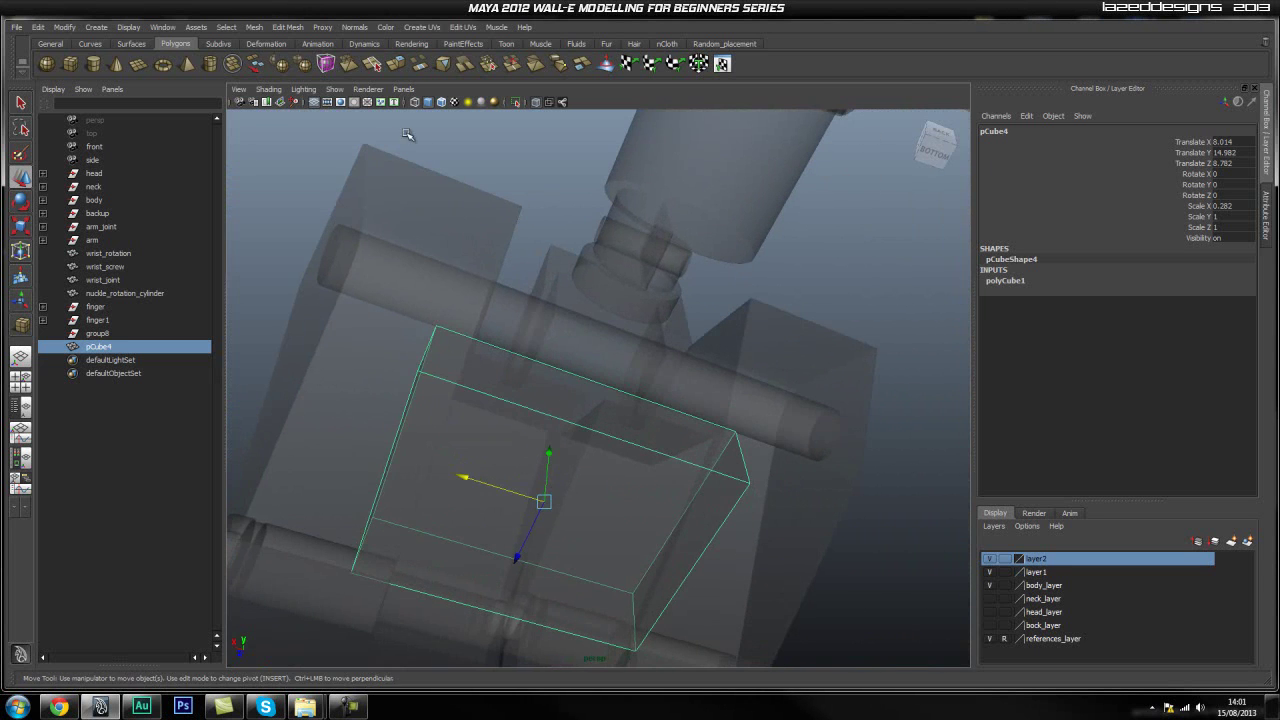
pyautogui.click(536, 102)
pyautogui.moveTo(745, 432)
pyautogui.keyDown('alt'); pyautogui.mouseDown()
pyautogui.moveTo(674, 457)
pyautogui.moveTo(678, 471)
pyautogui.mouseUp(); pyautogui.keyUp('alt')
pyautogui.moveTo(437, 453); pyautogui.dragTo(474, 459)
pyautogui.keyDown('alt'); pyautogui.moveTo(476, 460); pyautogui.dragTo(745, 468); pyautogui.keyUp('alt')
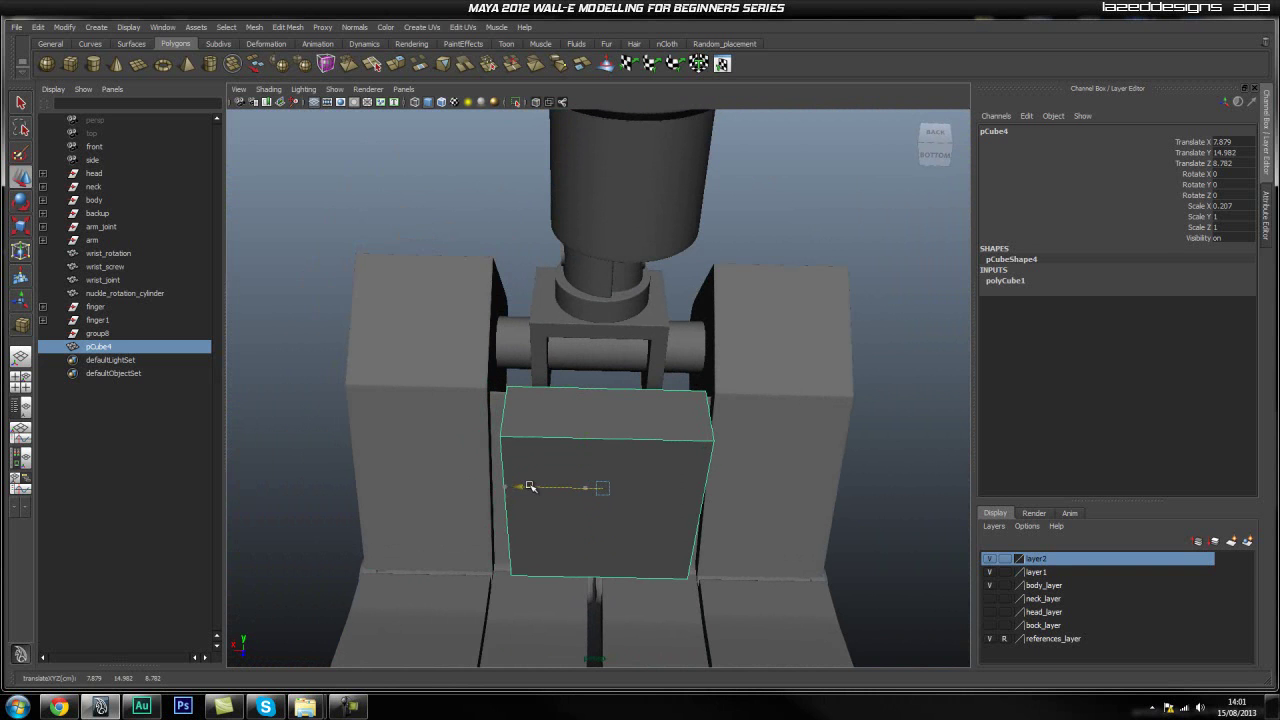
pyautogui.press('w')
pyautogui.moveTo(726, 500)
pyautogui.keyDown('alt'); pyautogui.mouseDown()
pyautogui.moveTo(694, 503)
pyautogui.moveTo(724, 507)
pyautogui.mouseUp(); pyautogui.keyUp('alt')
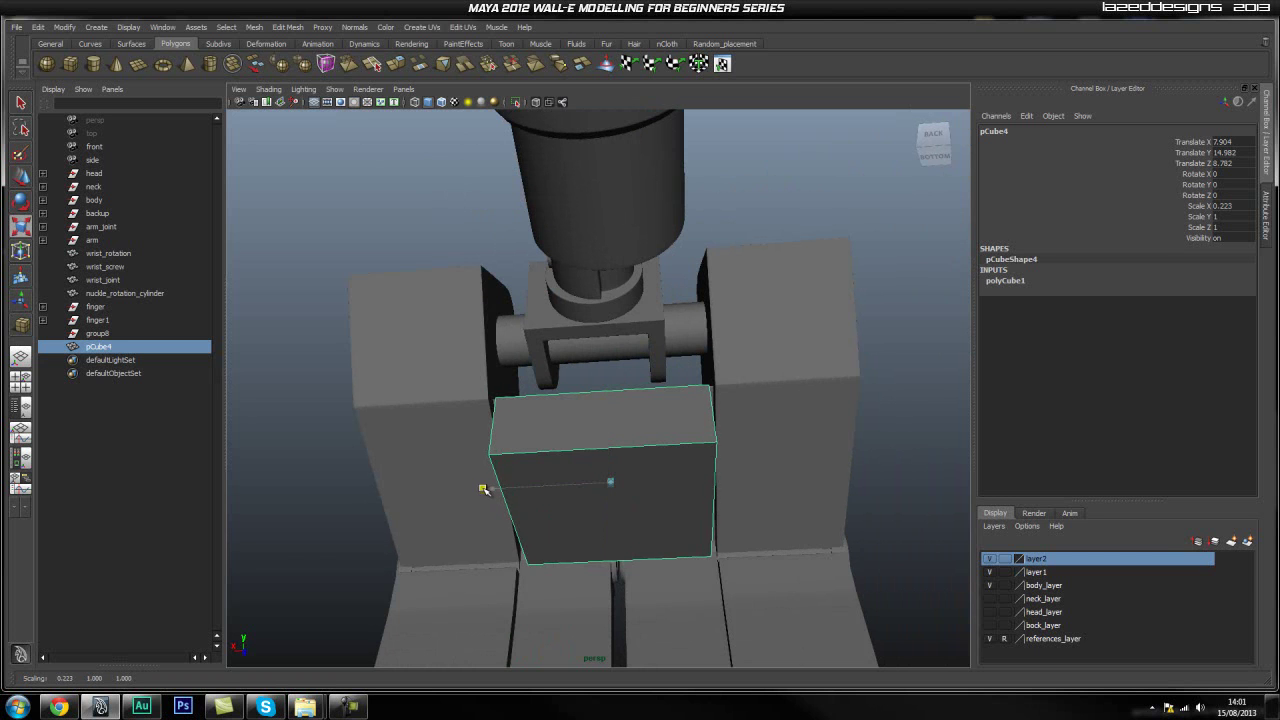
pyautogui.keyDown('alt'); pyautogui.moveTo(479, 489); pyautogui.dragTo(625, 506); pyautogui.keyUp('alt')
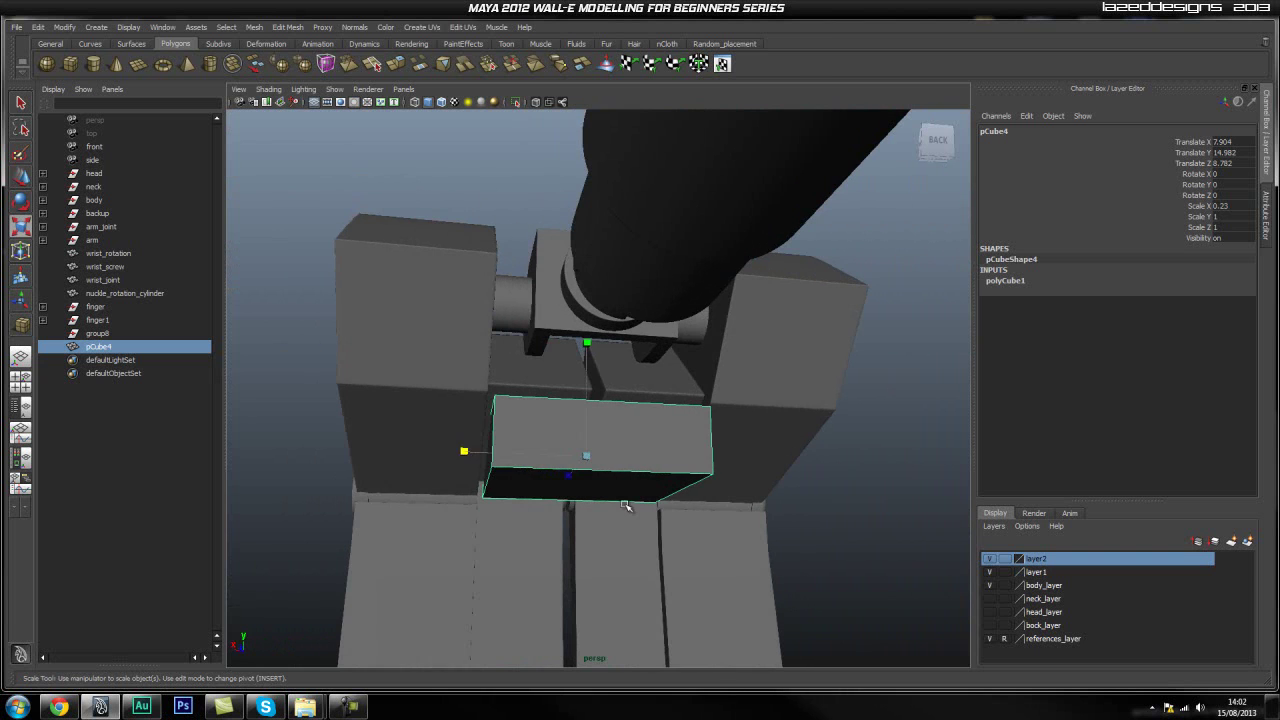
pyautogui.keyDown('alt'); pyautogui.moveTo(501, 456); pyautogui.dragTo(578, 462); pyautogui.keyUp('alt')
# Rotate the cube to about 42.3 degrees in X and move it onto the thumb's upper segment in the side blueprint
pyautogui.press('space')
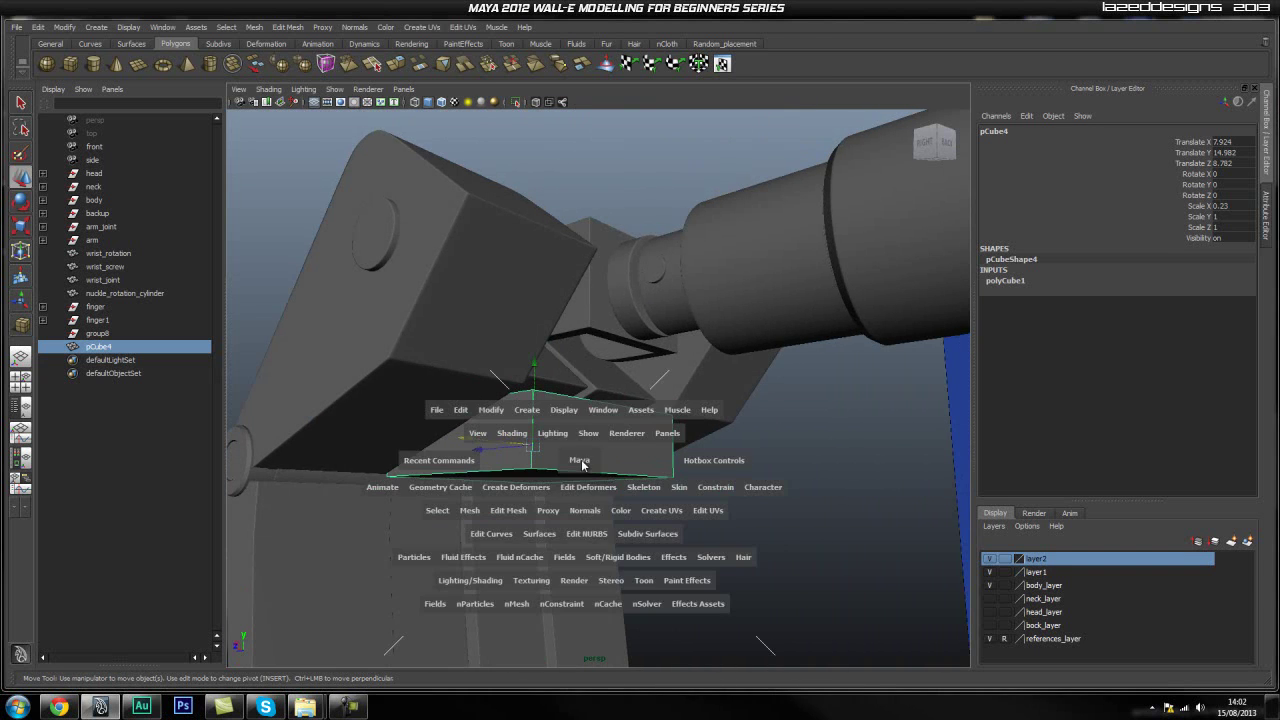
pyautogui.moveTo(667, 470); pyautogui.dragTo(667, 470)
pyautogui.press('e')
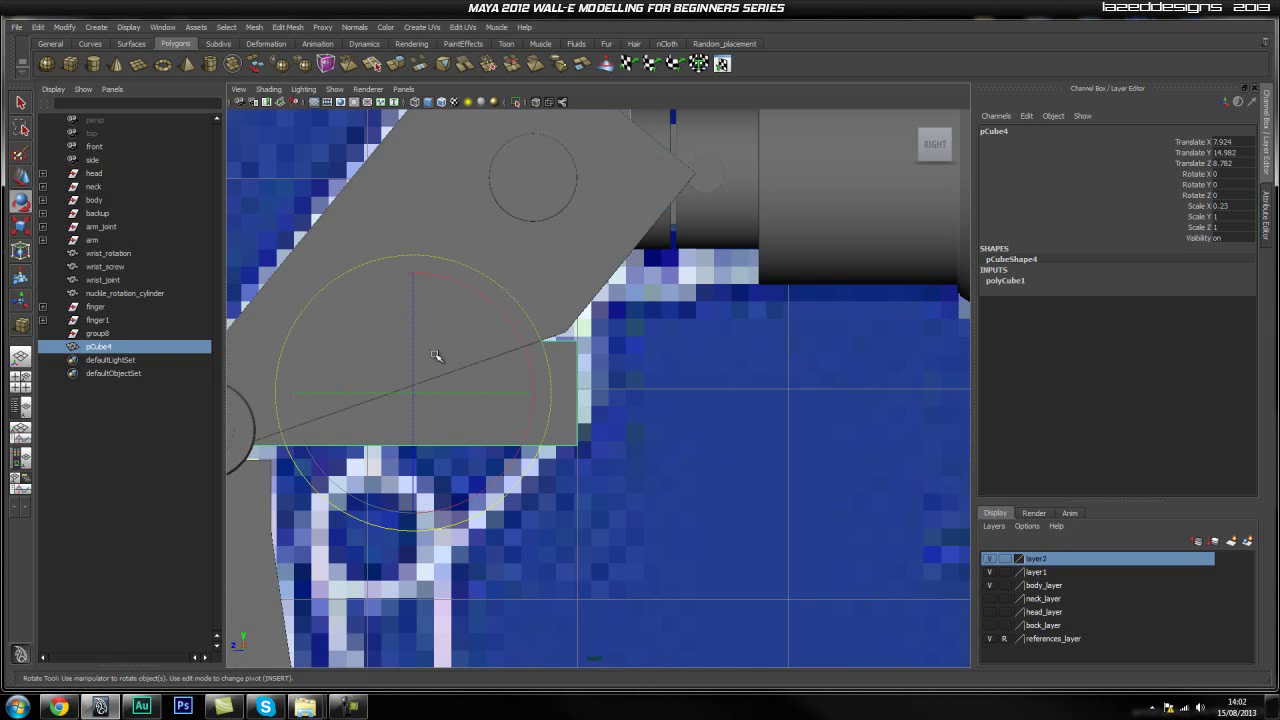
pyautogui.moveTo(527, 314); pyautogui.dragTo(452, 226)
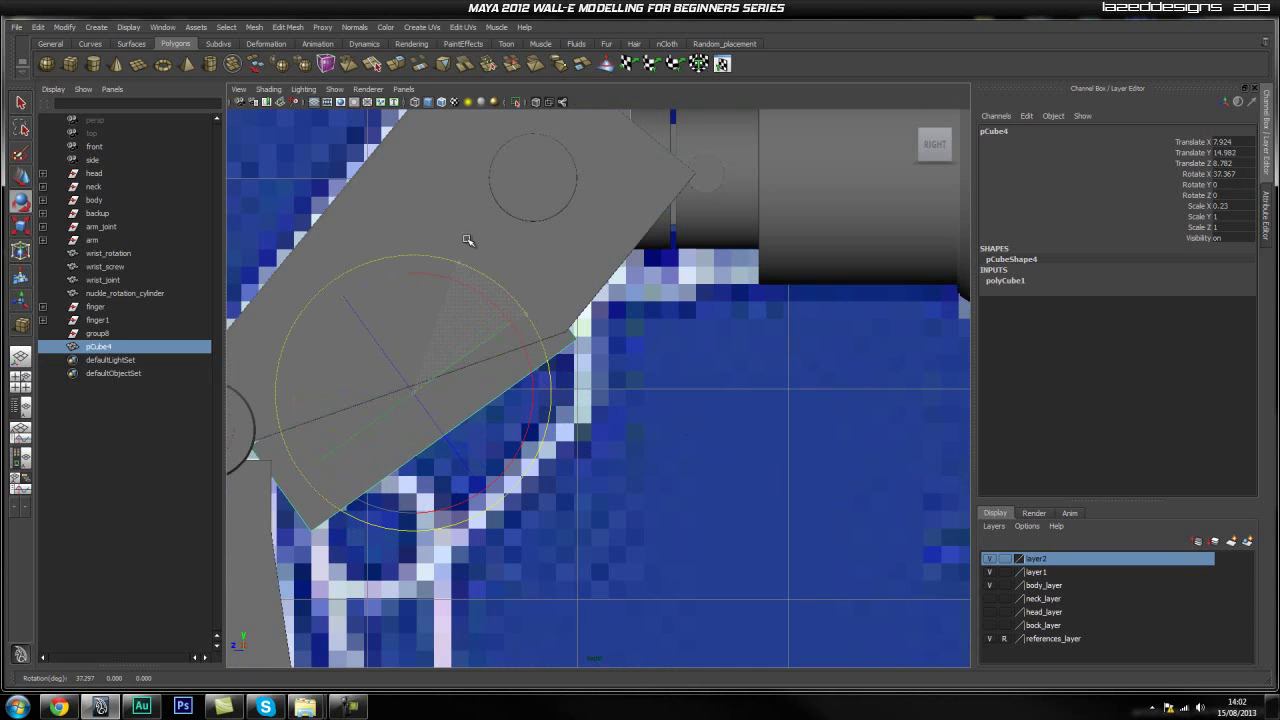
pyautogui.press('w')
pyautogui.moveTo(372, 334); pyautogui.dragTo(405, 412)
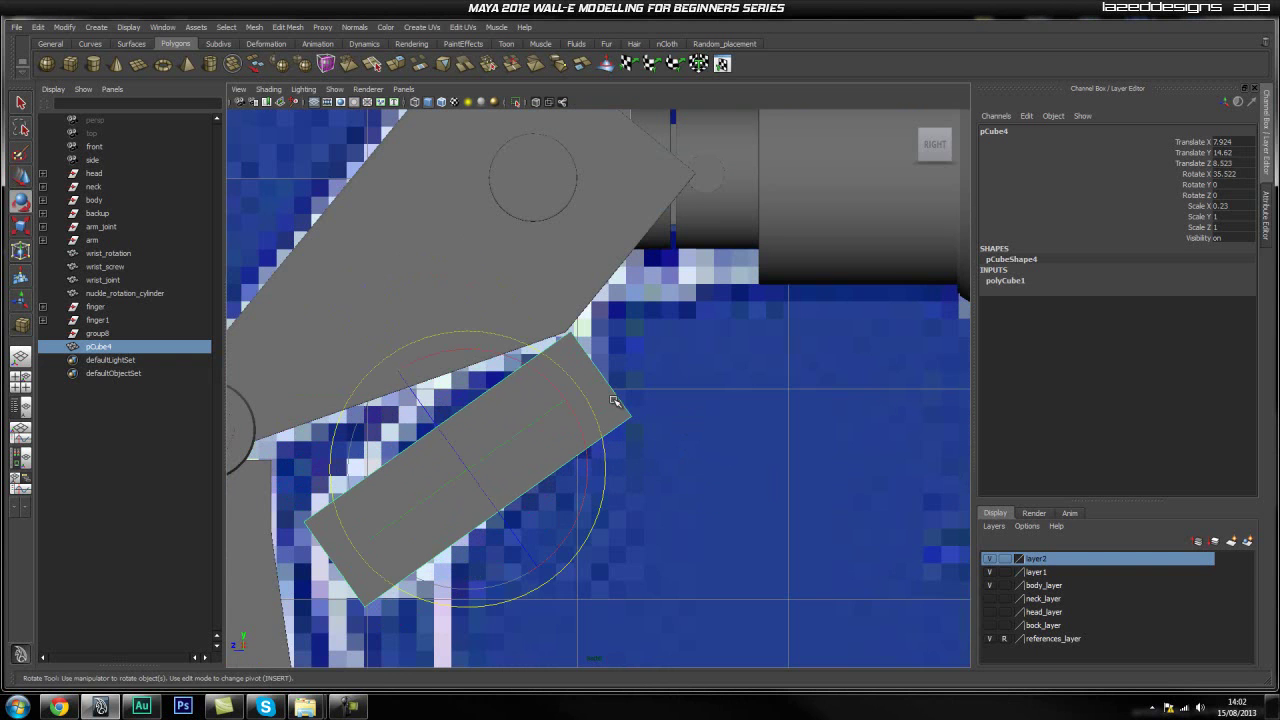
pyautogui.moveTo(575, 380); pyautogui.dragTo(565, 366)
pyautogui.press('w')
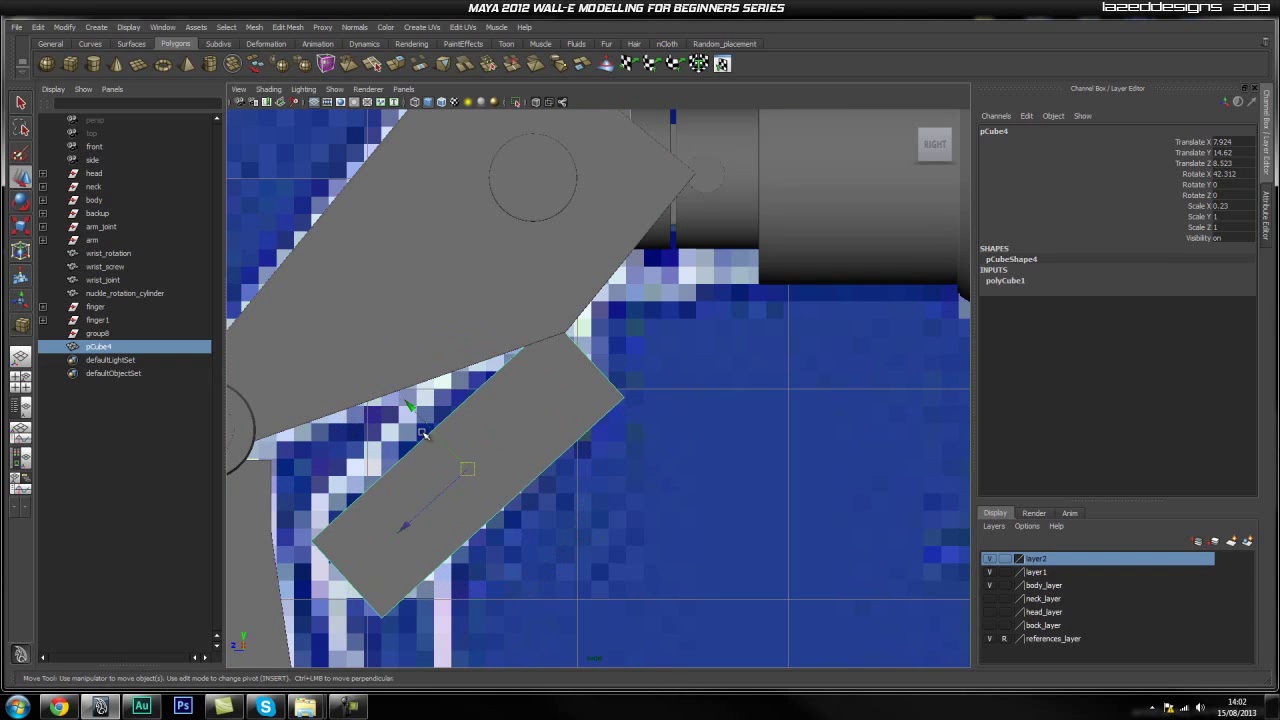
pyautogui.moveTo(407, 403); pyautogui.dragTo(391, 388)
# Fine-tune the cube over the blueprint's thumb segment to Translate Y about 14.69, Translate Z about 8.56 and Rotate X about 42.87 degrees
pyautogui.keyDown('alt'); pyautogui.moveTo(720, 443); pyautogui.dragTo(670, 445, button='right'); pyautogui.keyUp('alt')
pyautogui.keyDown('alt'); pyautogui.moveTo(536, 456); pyautogui.dragTo(548, 402, button='middle'); pyautogui.keyUp('alt')
pyautogui.keyDown('alt'); pyautogui.moveTo(548, 402); pyautogui.dragTo(622, 364, button='right'); pyautogui.keyUp('alt')
pyautogui.keyDown('alt'); pyautogui.moveTo(622, 364); pyautogui.dragTo(622, 395, button='middle'); pyautogui.keyUp('alt')
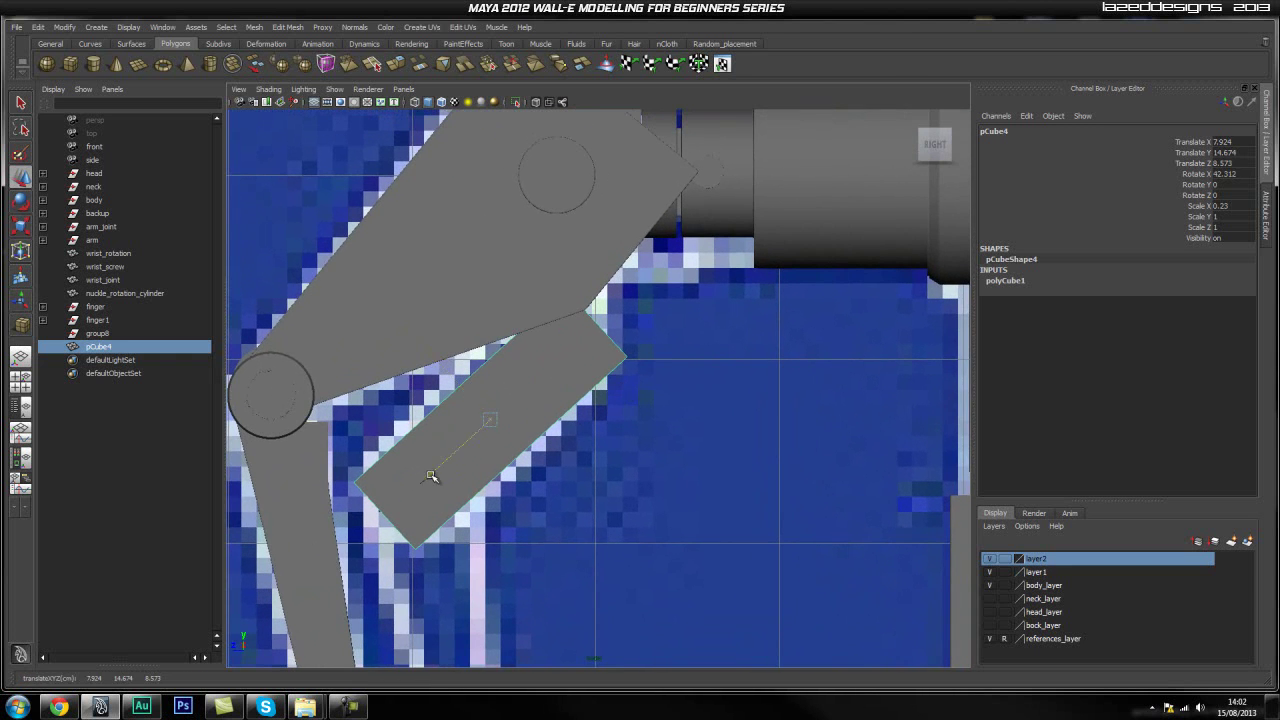
pyautogui.keyDown('alt'); pyautogui.moveTo(531, 594); pyautogui.dragTo(557, 463, button='middle'); pyautogui.keyUp('alt')
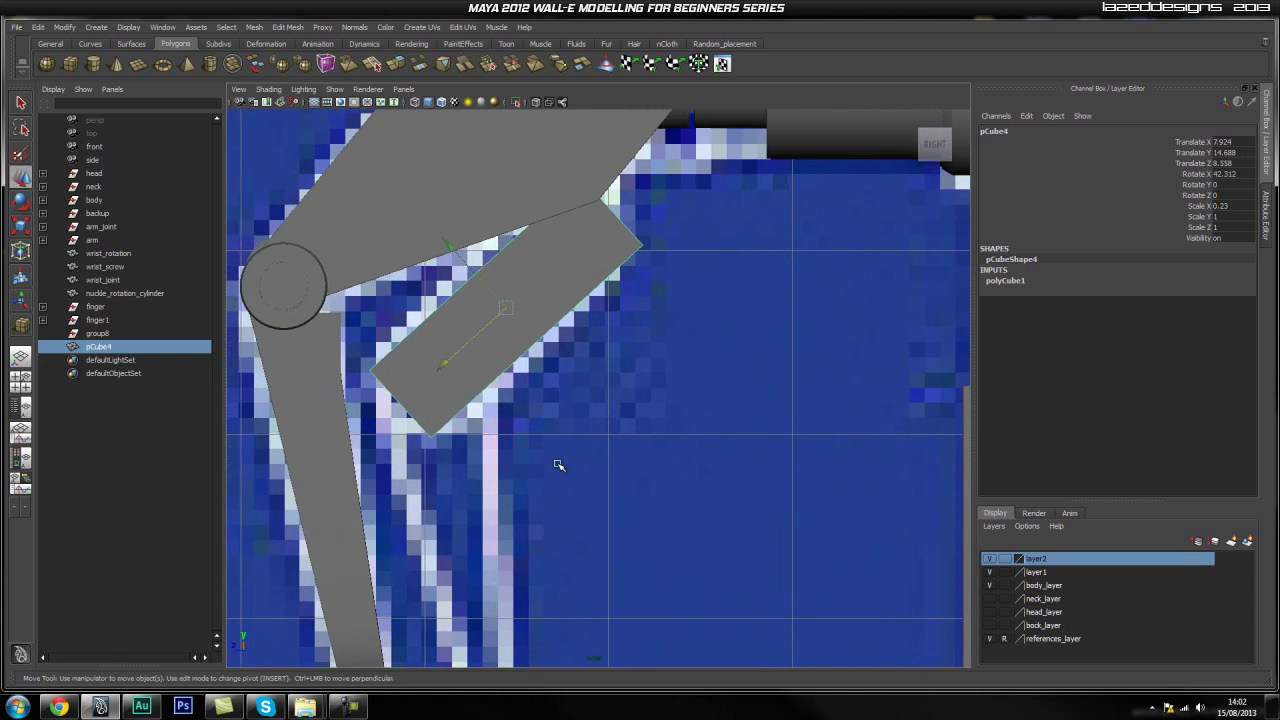
pyautogui.keyDown('alt'); pyautogui.moveTo(574, 399); pyautogui.dragTo(588, 367, button='right'); pyautogui.keyUp('alt')
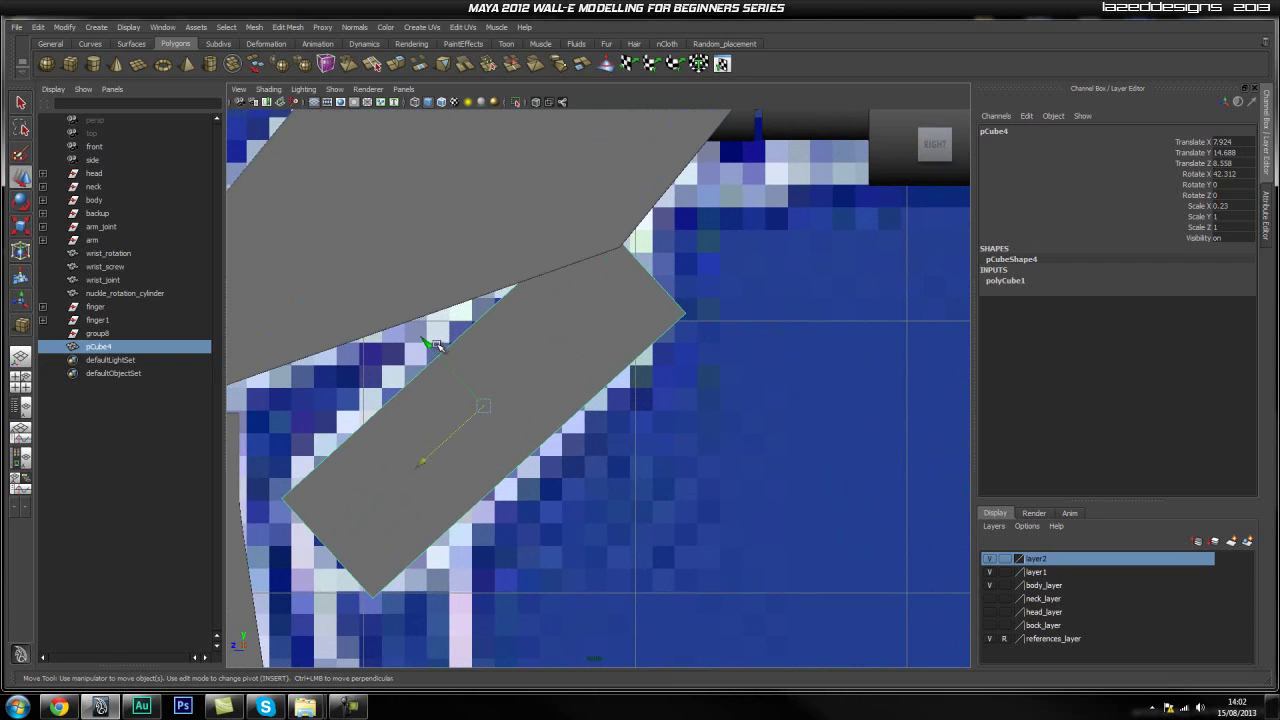
pyautogui.click(432, 343)
pyautogui.click(580, 390)
pyautogui.moveTo(422, 350); pyautogui.dragTo(425, 342)
pyautogui.press('e')
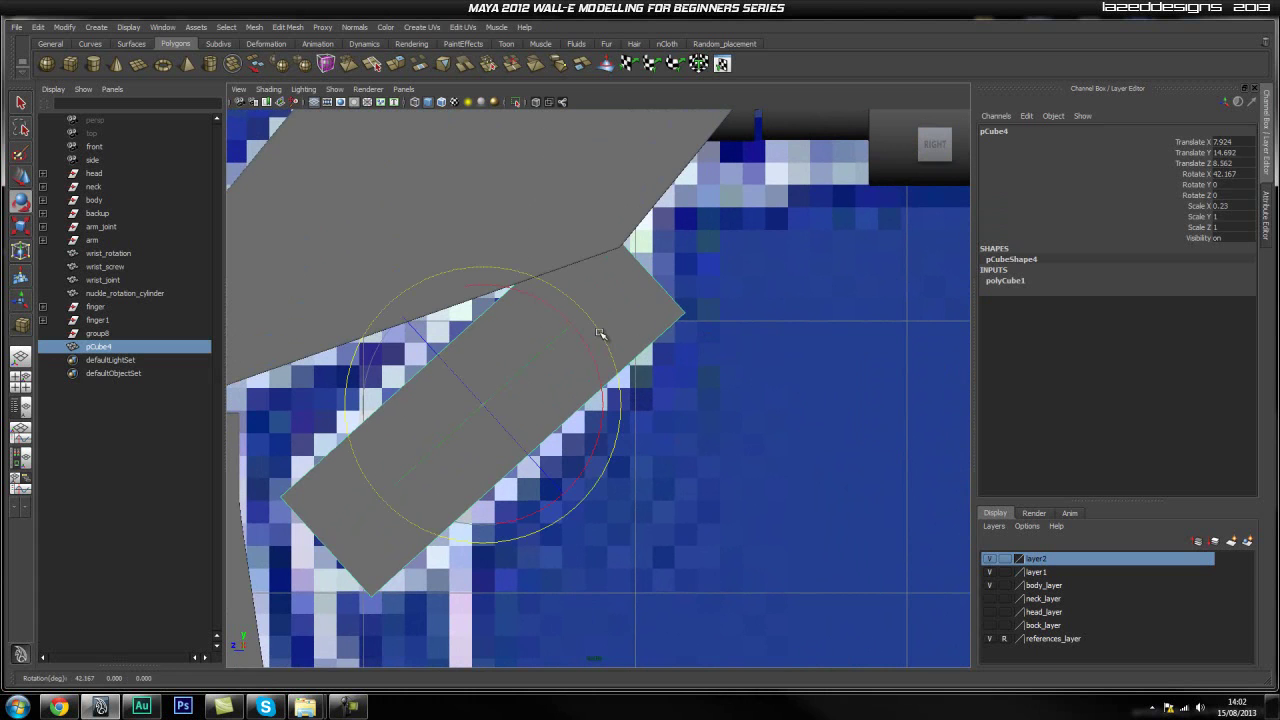
pyautogui.click(420, 440)
pyautogui.click(520, 437)
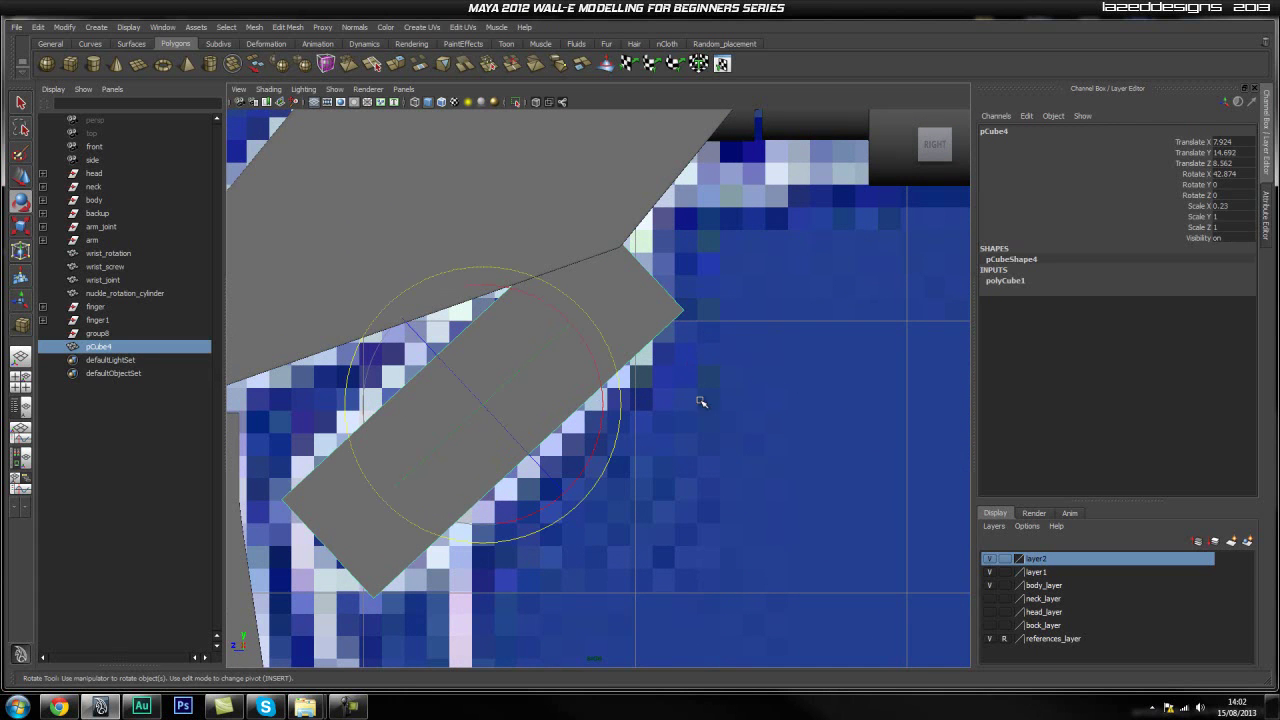
# Nudge the cube along the blueprint's thumb segment to Translate Y 14.747 and Translate Z 8.502
pyautogui.press('w')
pyautogui.moveTo(428, 457); pyautogui.dragTo(445, 446)
pyautogui.click(606, 354)
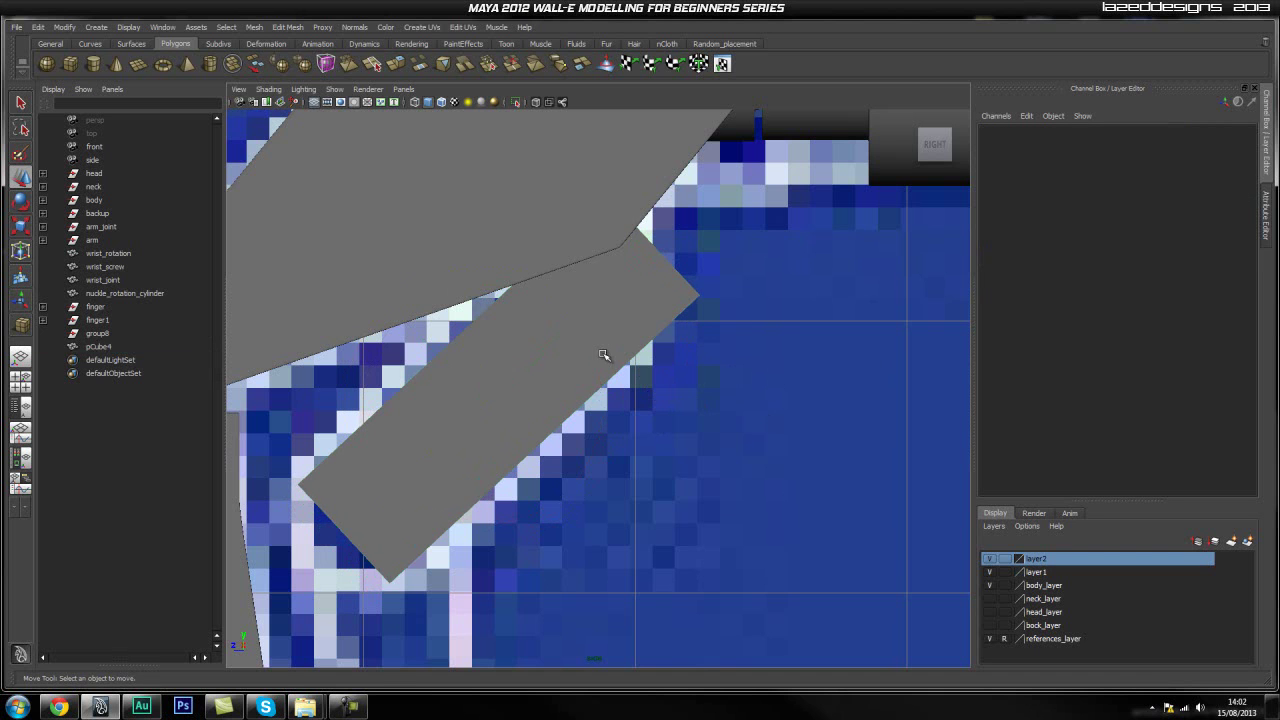
# Select the thumb cube in the perspective view and isolate it from the rest of the model
pyautogui.press('space')
pyautogui.click(553, 313)
pyautogui.keyDown('alt'); pyautogui.moveTo(686, 366); pyautogui.dragTo(780, 366); pyautogui.keyUp('alt')
pyautogui.keyDown('alt'); pyautogui.moveTo(780, 366); pyautogui.dragTo(708, 420, button='right'); pyautogui.keyUp('alt')
pyautogui.keyDown('alt'); pyautogui.moveTo(708, 420); pyautogui.dragTo(663, 429); pyautogui.keyUp('alt')
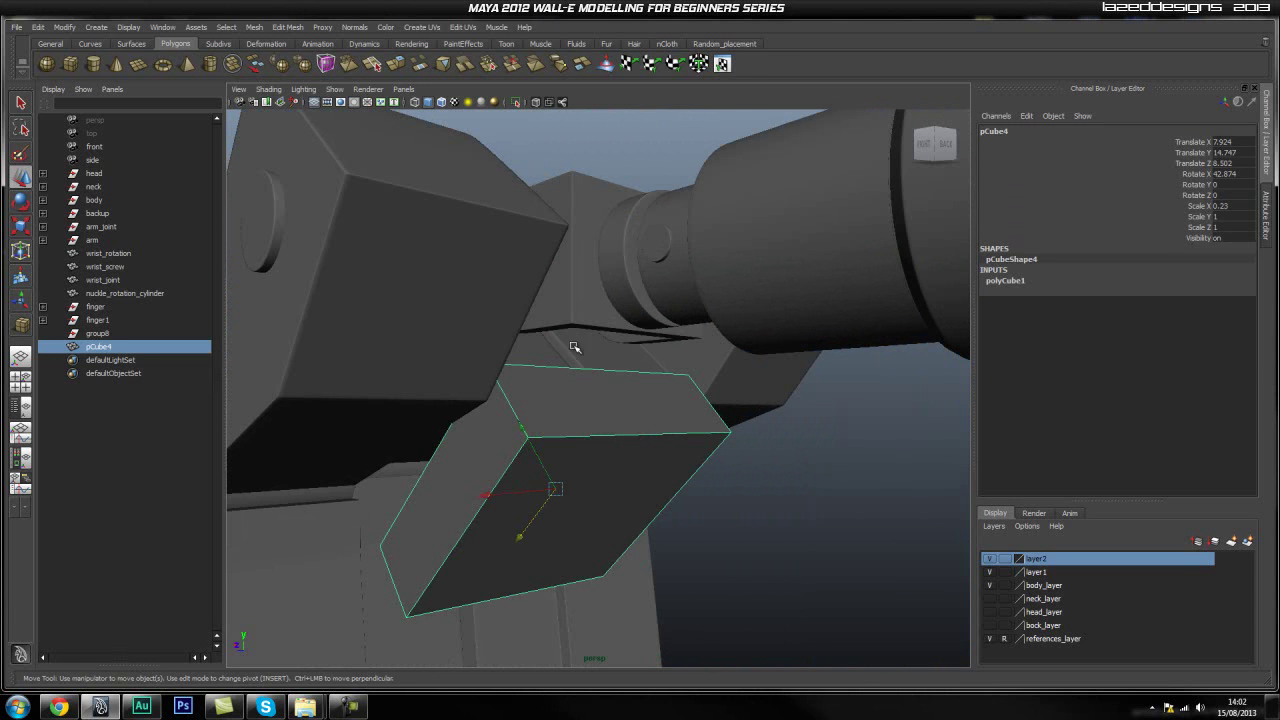
pyautogui.keyDown('alt'); pyautogui.moveTo(670, 333); pyautogui.dragTo(703, 355); pyautogui.keyUp('alt')
pyautogui.moveTo(614, 403)
pyautogui.keyDown('alt'); pyautogui.mouseDown()
pyautogui.moveTo(669, 371)
pyautogui.moveTo(609, 374)
pyautogui.moveTo(631, 389)
pyautogui.mouseUp(); pyautogui.keyUp('alt')
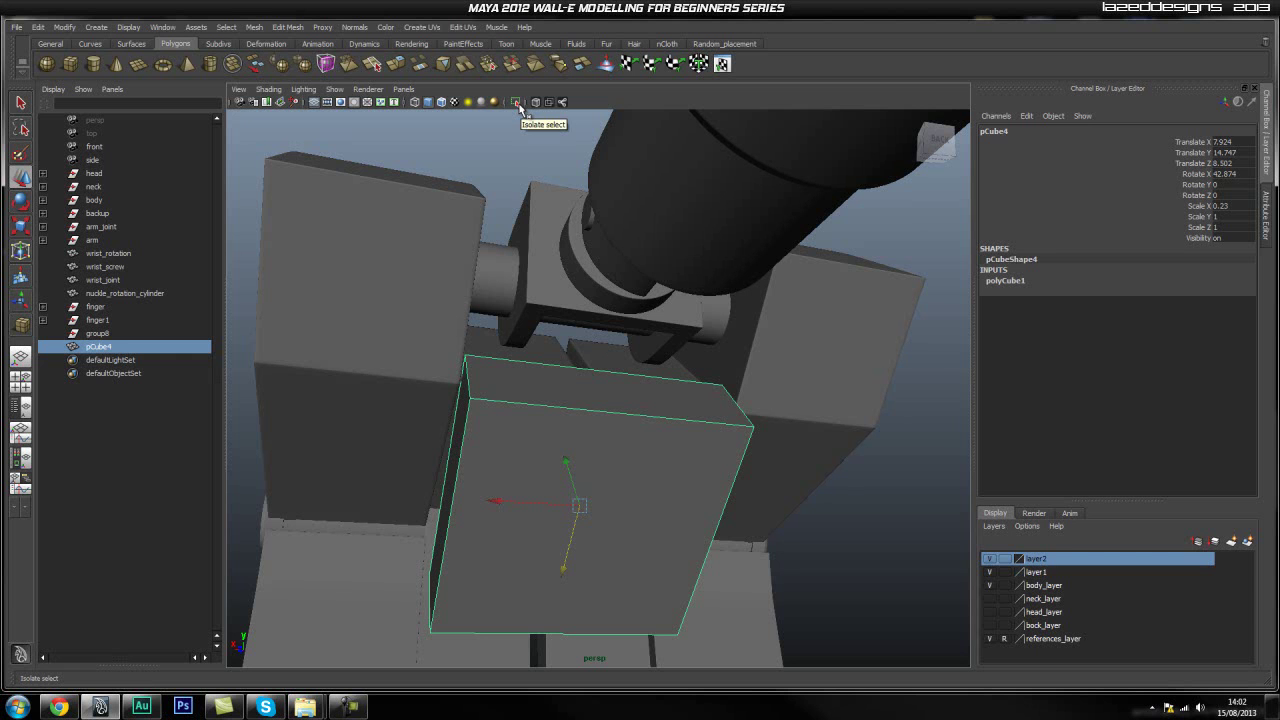
pyautogui.click(517, 103)
pyautogui.keyDown('alt'); pyautogui.moveTo(491, 217); pyautogui.dragTo(723, 357); pyautogui.keyUp('alt')
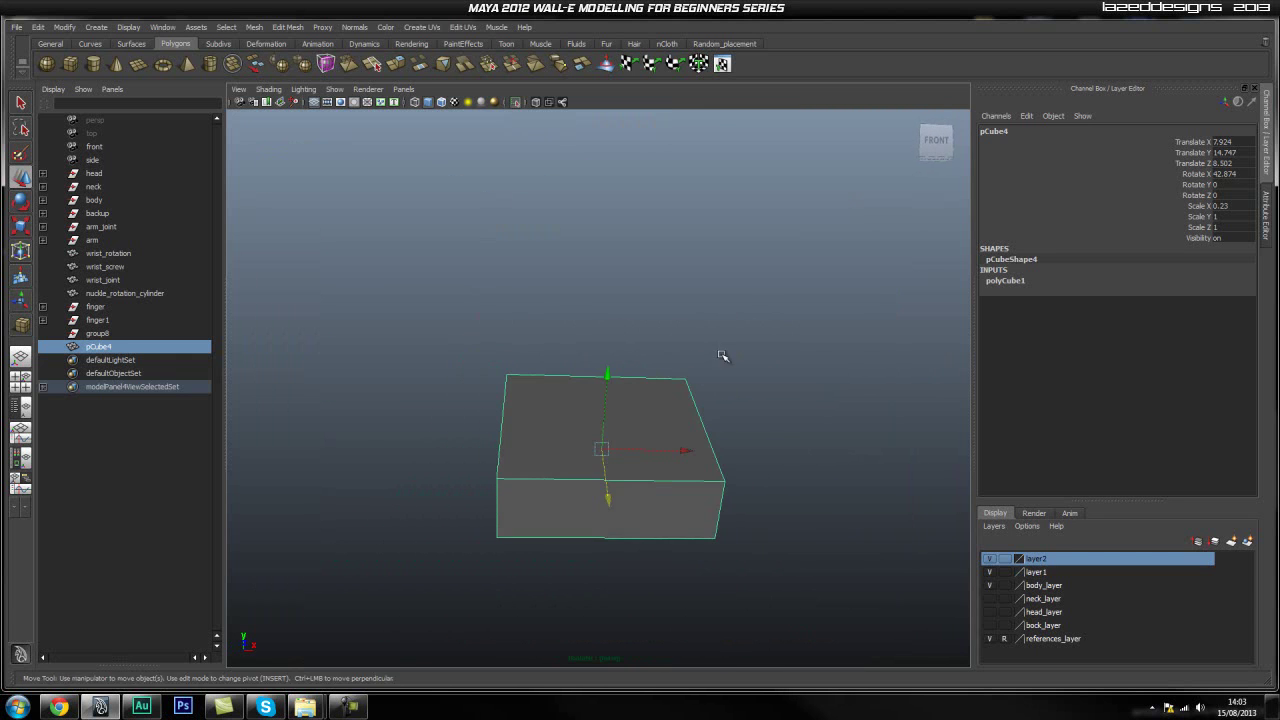
# Show the isolated cube in the front view and keep the Edit Mesh commands open in a floating window
pyautogui.press('space')
pyautogui.moveTo(659, 398); pyautogui.dragTo(662, 400)
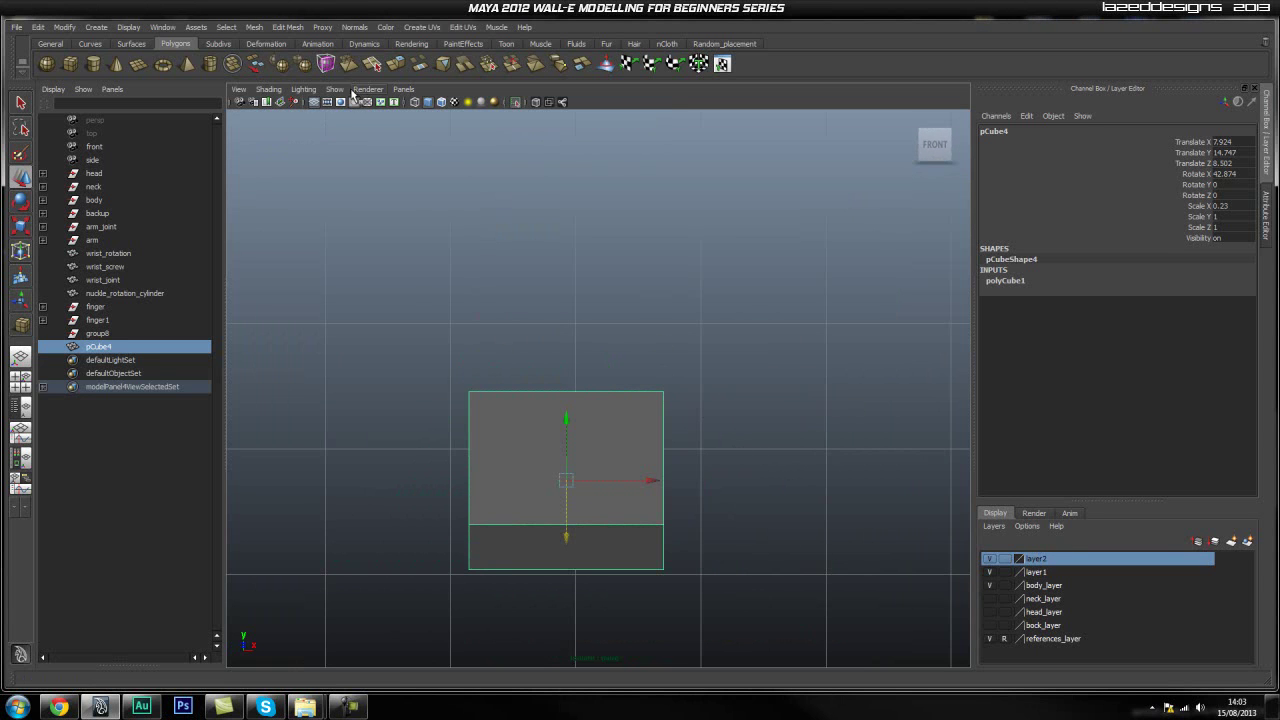
pyautogui.click(287, 27)
pyautogui.click(335, 36)
pyautogui.moveTo(338, 26); pyautogui.dragTo(870, 196)
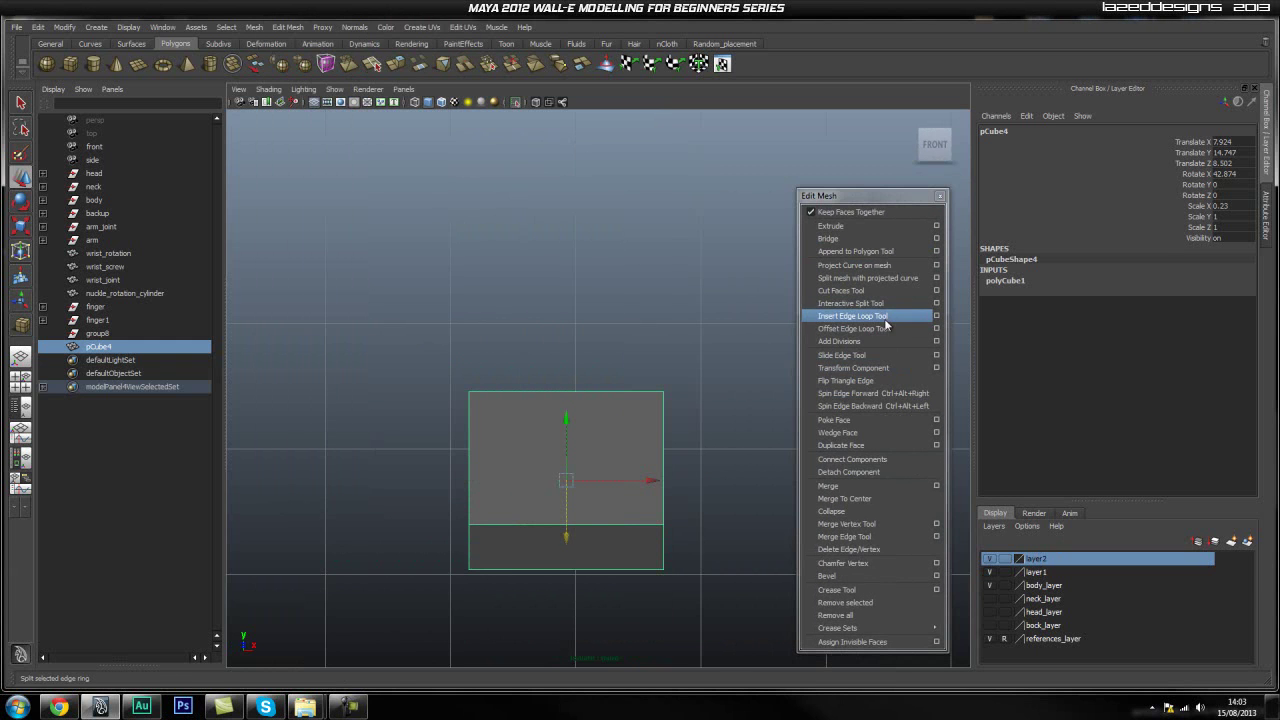
pyautogui.click(852, 316)
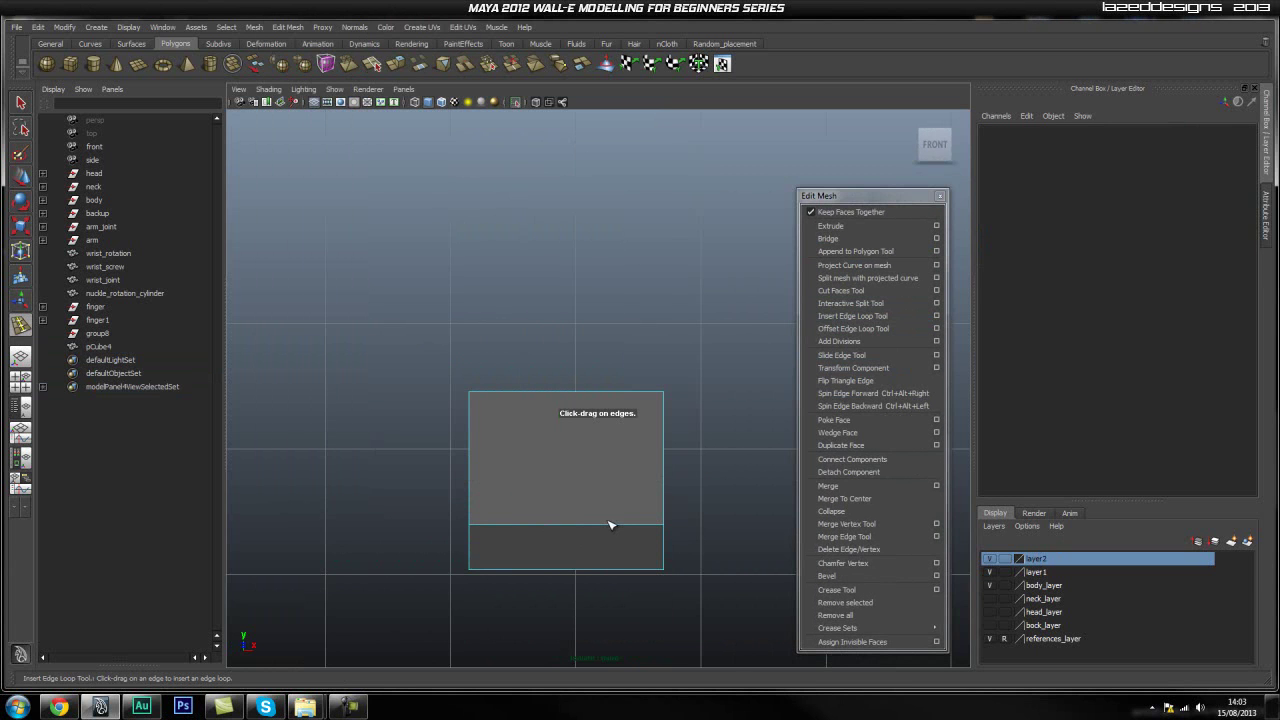
pyautogui.moveTo(591, 472); pyautogui.dragTo(640, 452, button='right')
pyautogui.press('w')
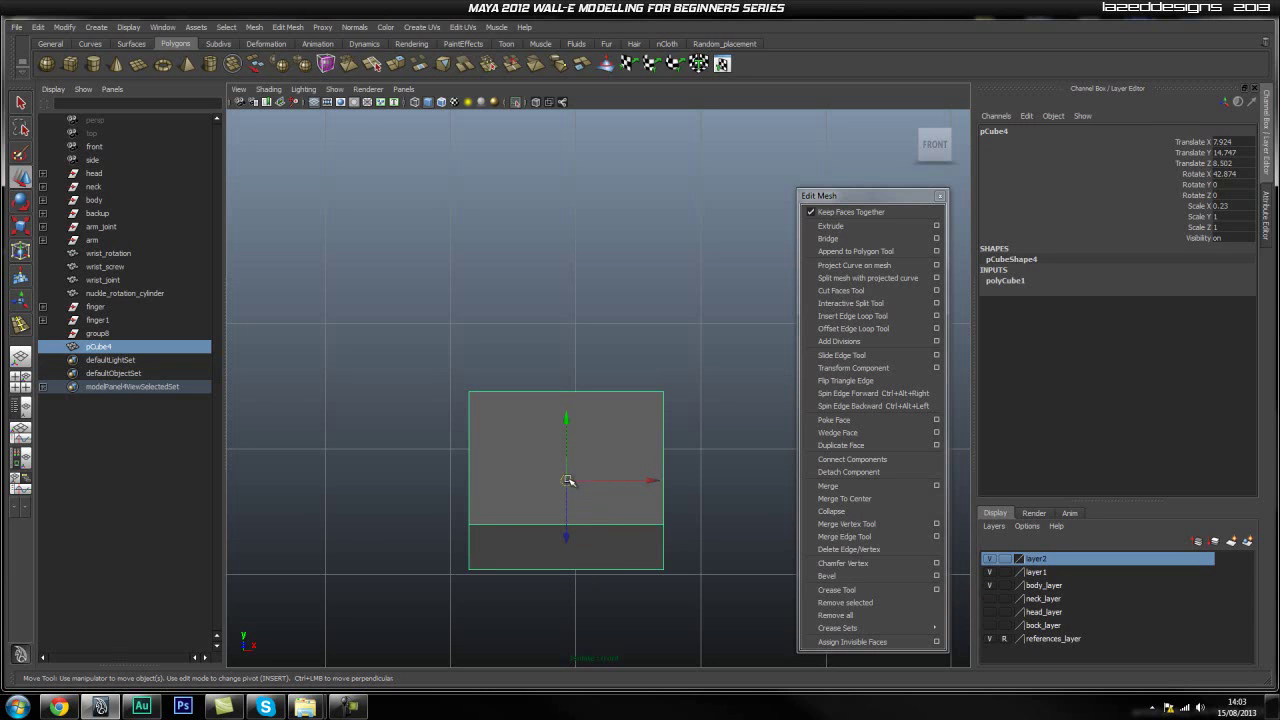
pyautogui.click(850, 316)
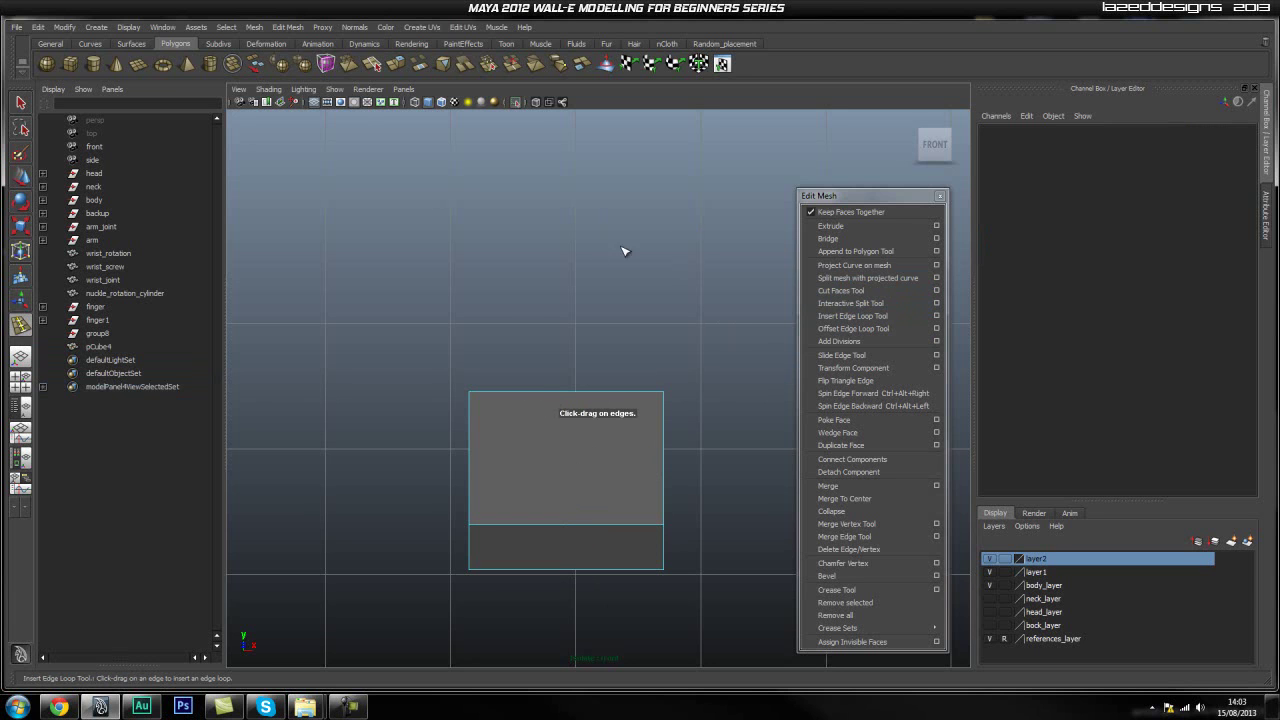
pyautogui.click(515, 102)
pyautogui.click(516, 103)
pyautogui.click(516, 103)
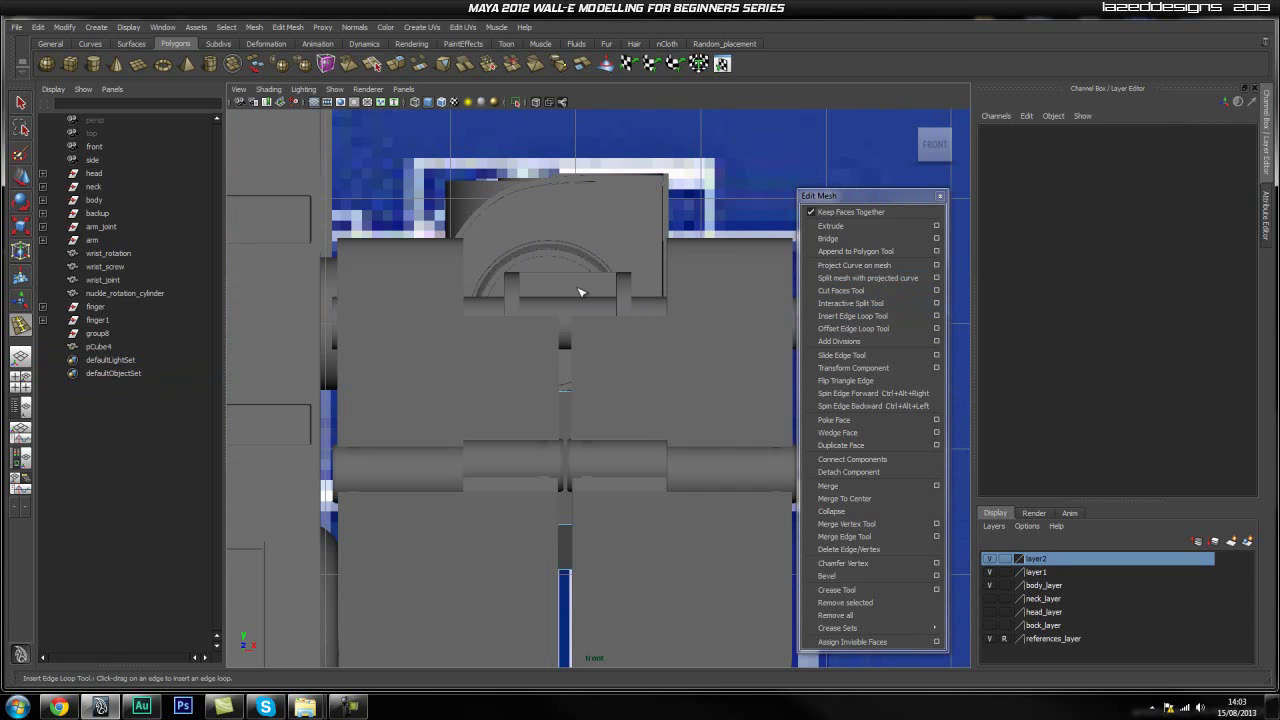
# Reselect the thumb cube in the perspective view, isolate it again and show it from the front
pyautogui.press('space')
pyautogui.moveTo(541, 327); pyautogui.dragTo(555, 459)
pyautogui.moveTo(555, 459)
pyautogui.mouseDown(button='right')
pyautogui.moveTo(605, 442)
pyautogui.moveTo(568, 462)
pyautogui.mouseUp(button='right')
pyautogui.moveTo(568, 462)
pyautogui.keyDown('alt'); pyautogui.mouseDown()
pyautogui.moveTo(652, 463)
pyautogui.moveTo(571, 446)
pyautogui.mouseUp(); pyautogui.keyUp('alt')
pyautogui.keyDown('alt'); pyautogui.moveTo(497, 466); pyautogui.dragTo(649, 458, button='right'); pyautogui.keyUp('alt')
pyautogui.click(514, 103)
pyautogui.press('space')
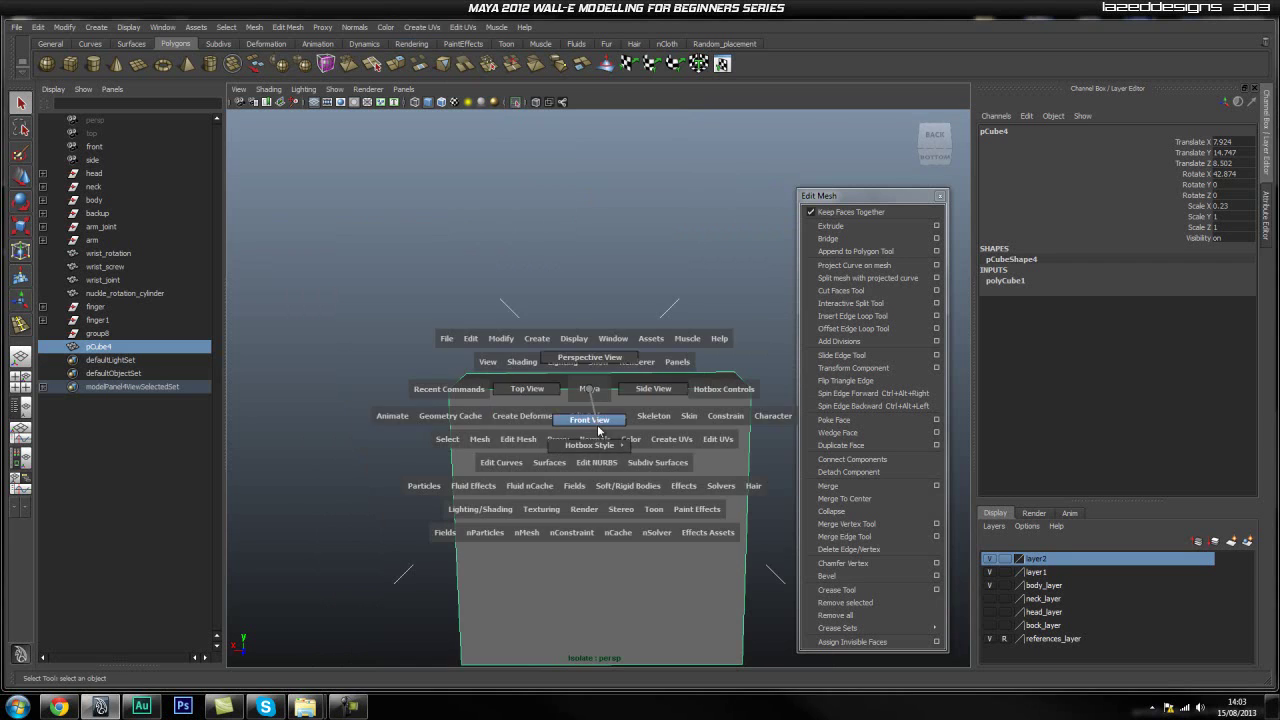
pyautogui.moveTo(584, 378); pyautogui.dragTo(596, 423)
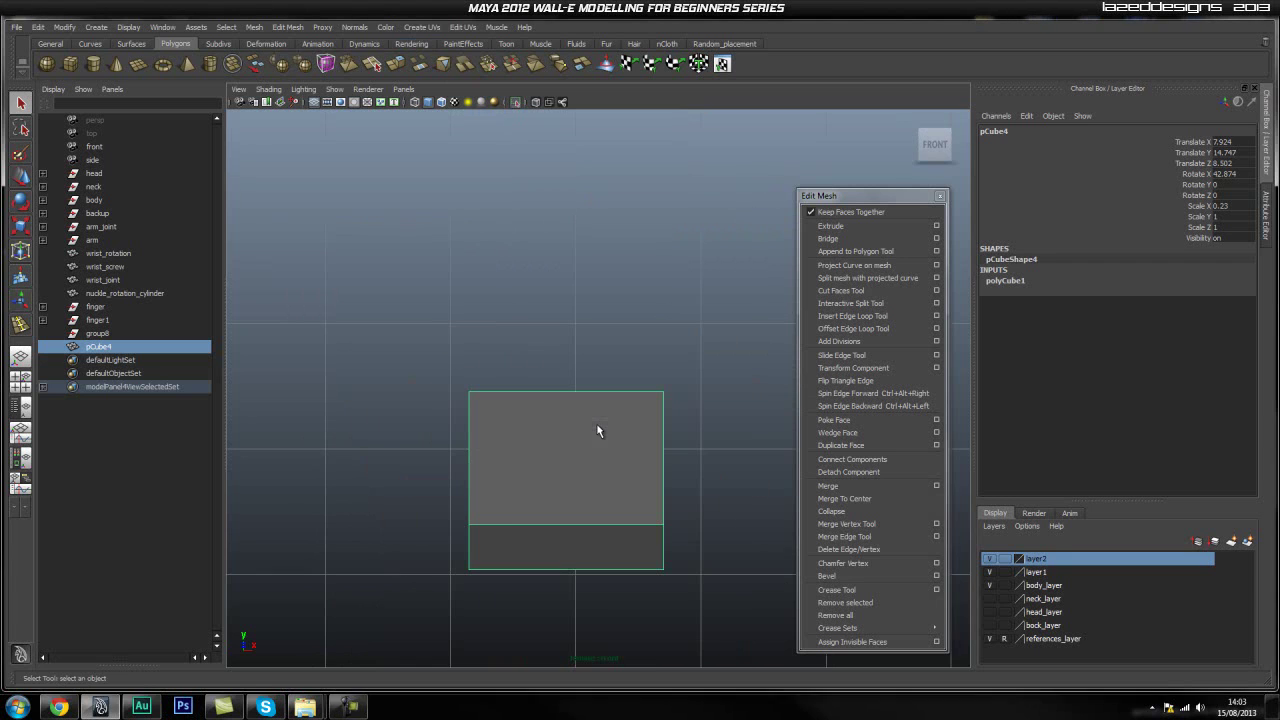
# Insert two lengthwise edge loops that divide the cube's width into three roughly equal strips
pyautogui.click(850, 316)
pyautogui.moveTo(589, 525); pyautogui.dragTo(528, 524)
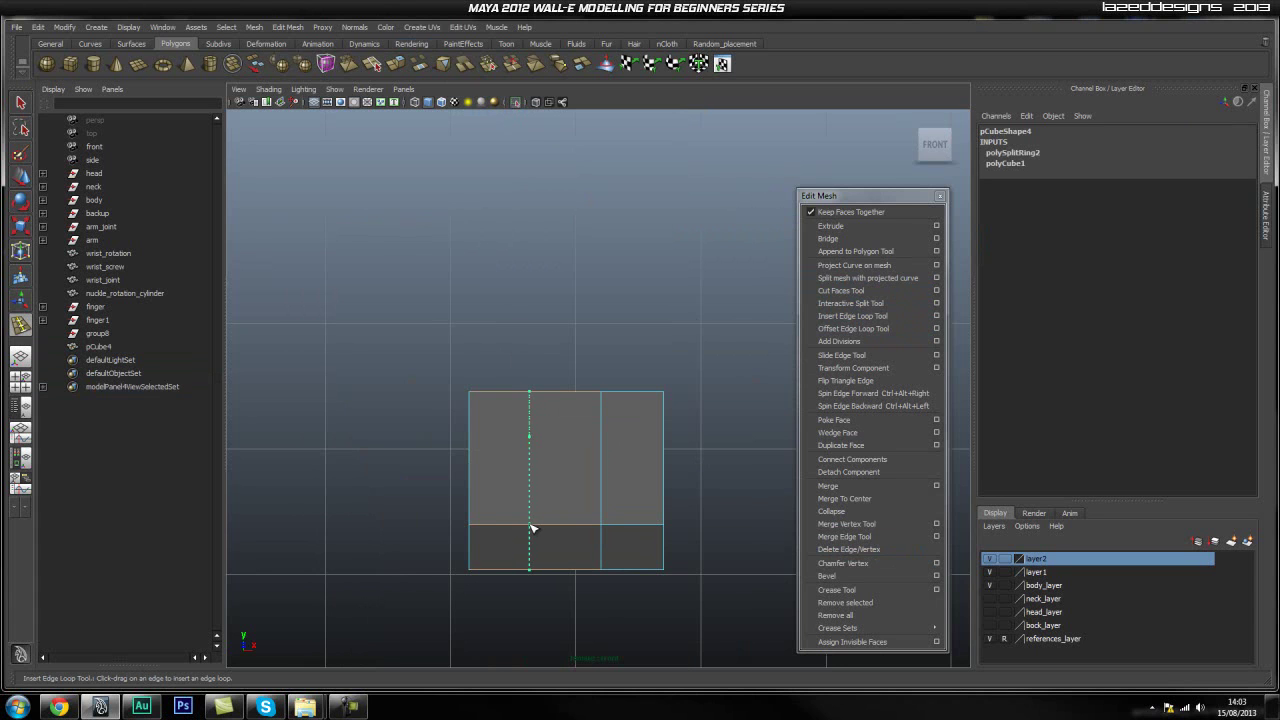
pyautogui.moveTo(533, 528); pyautogui.dragTo(529, 524)
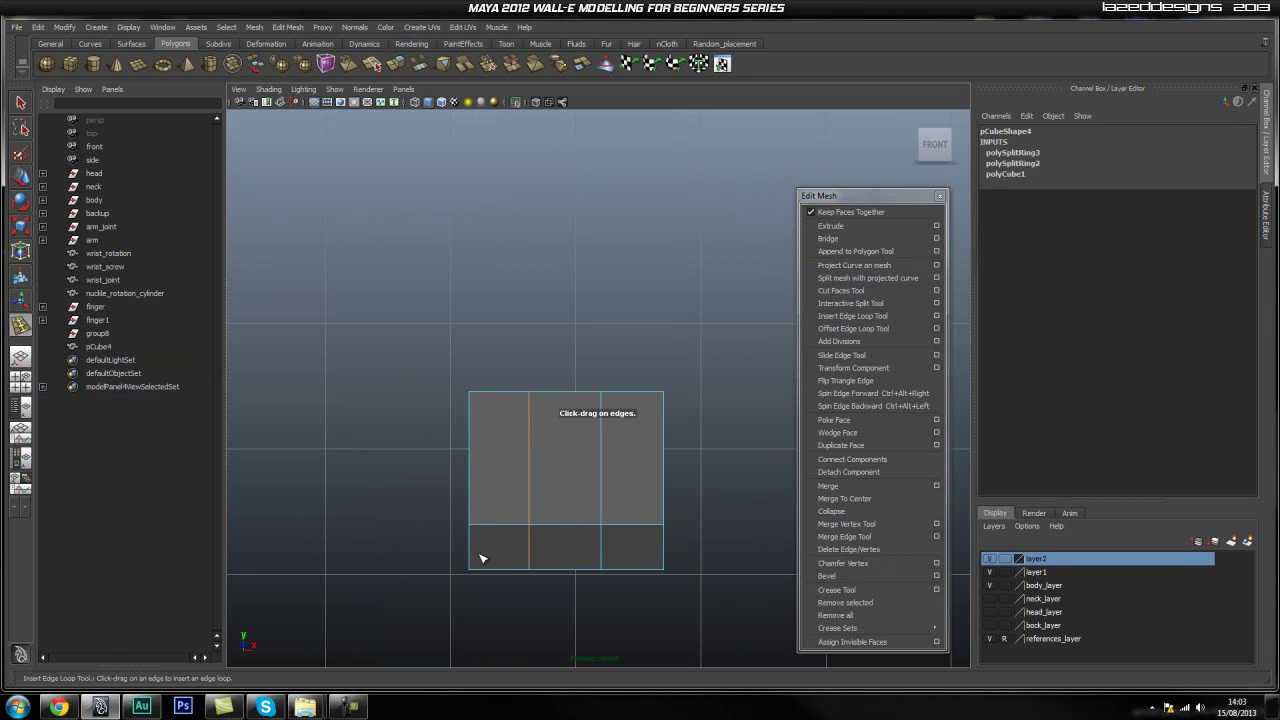
# Insert an edge loop across the cube's length, about a third of the way down from its upper end
pyautogui.scroll(2, 610, 535)
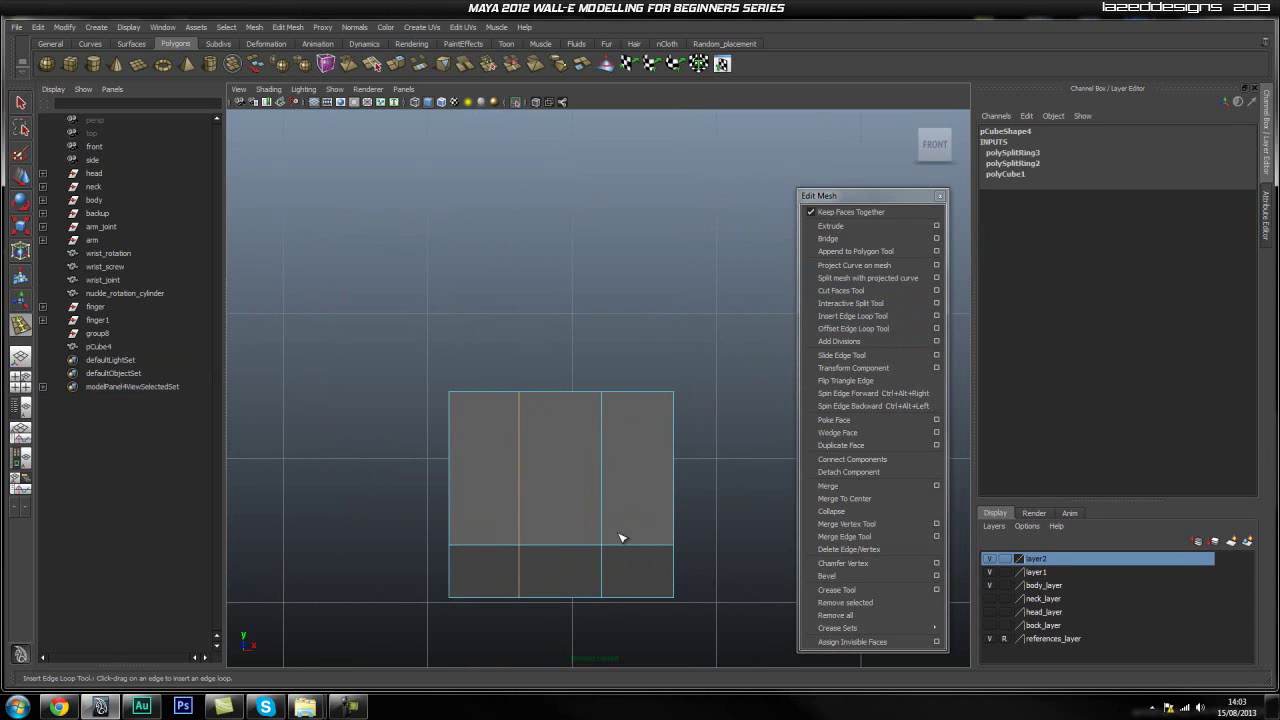
pyautogui.press('q')
pyautogui.press('space')
pyautogui.moveTo(566, 486); pyautogui.dragTo(526, 531)
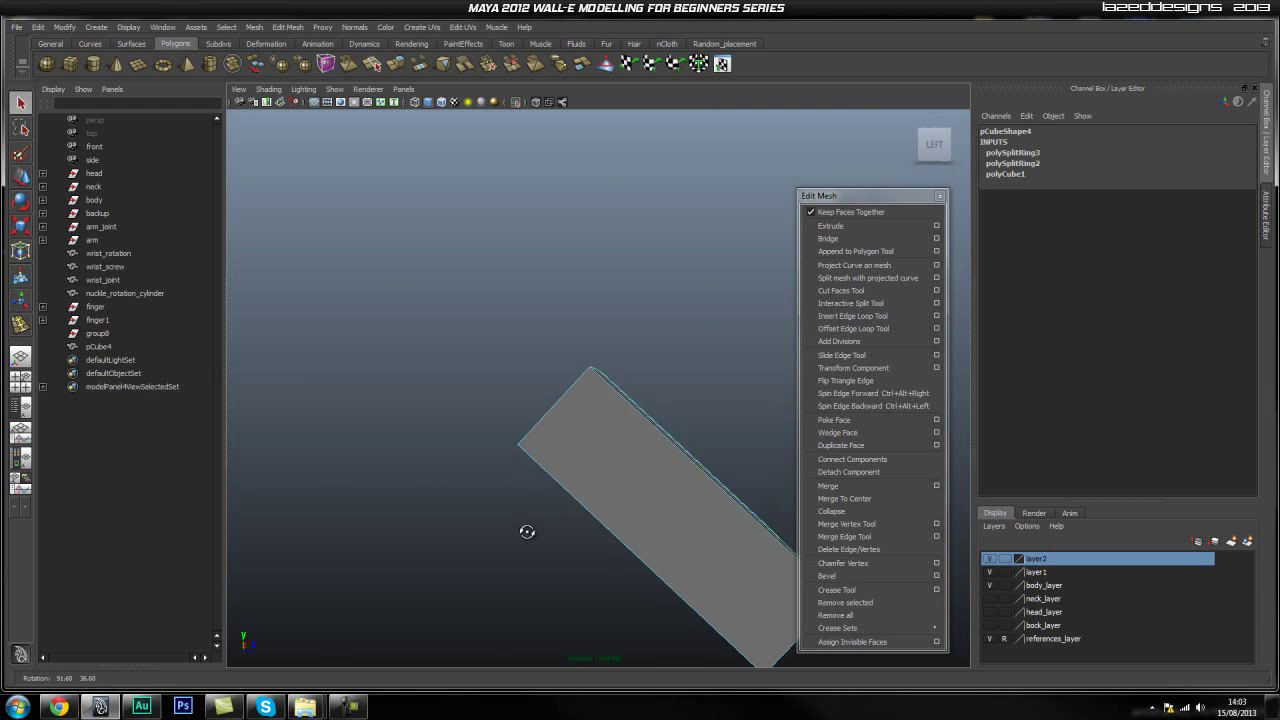
pyautogui.click(889, 316)
pyautogui.moveTo(648, 417); pyautogui.dragTo(420, 471)
pyautogui.hotkey('ctrl', 'z')
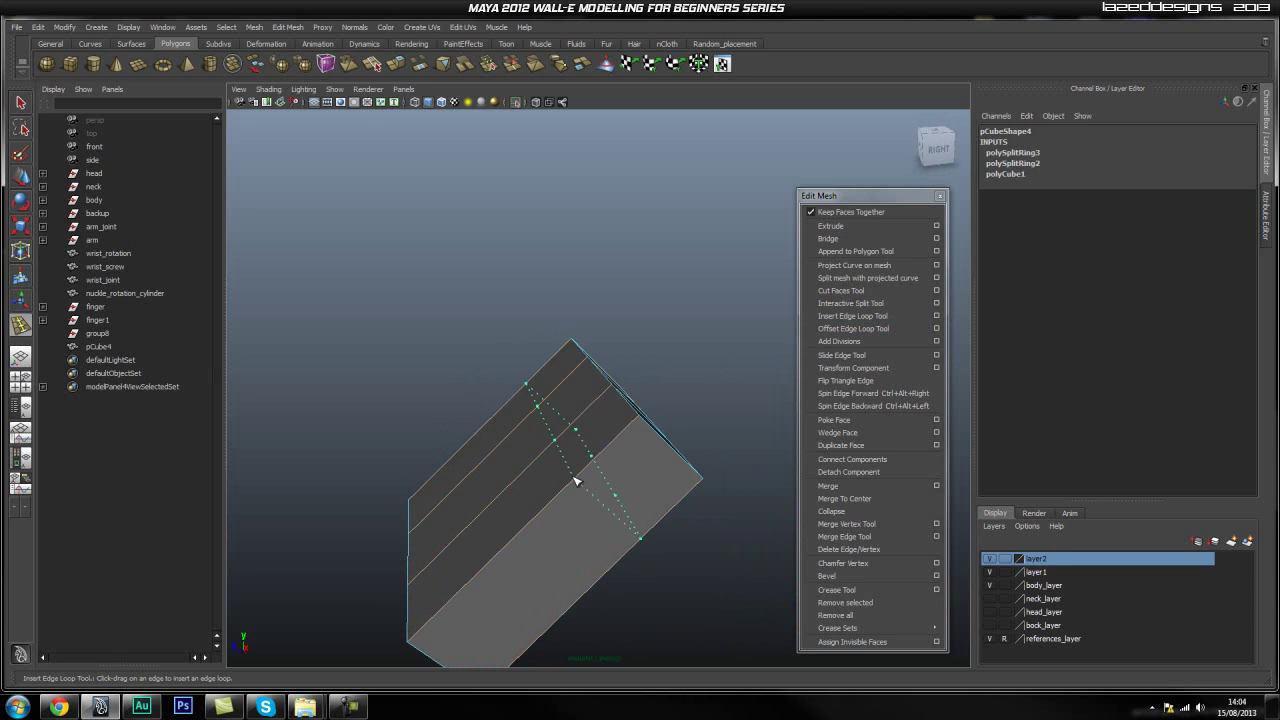
pyautogui.click(576, 482)
# Delete the middle faces at the cube's upper end to open a gap between two prongs
pyautogui.keyDown('alt'); pyautogui.moveTo(576, 482); pyautogui.dragTo(457, 494); pyautogui.keyUp('alt')
pyautogui.press('q')
pyautogui.moveTo(629, 414); pyautogui.dragTo(630, 450, button='right')
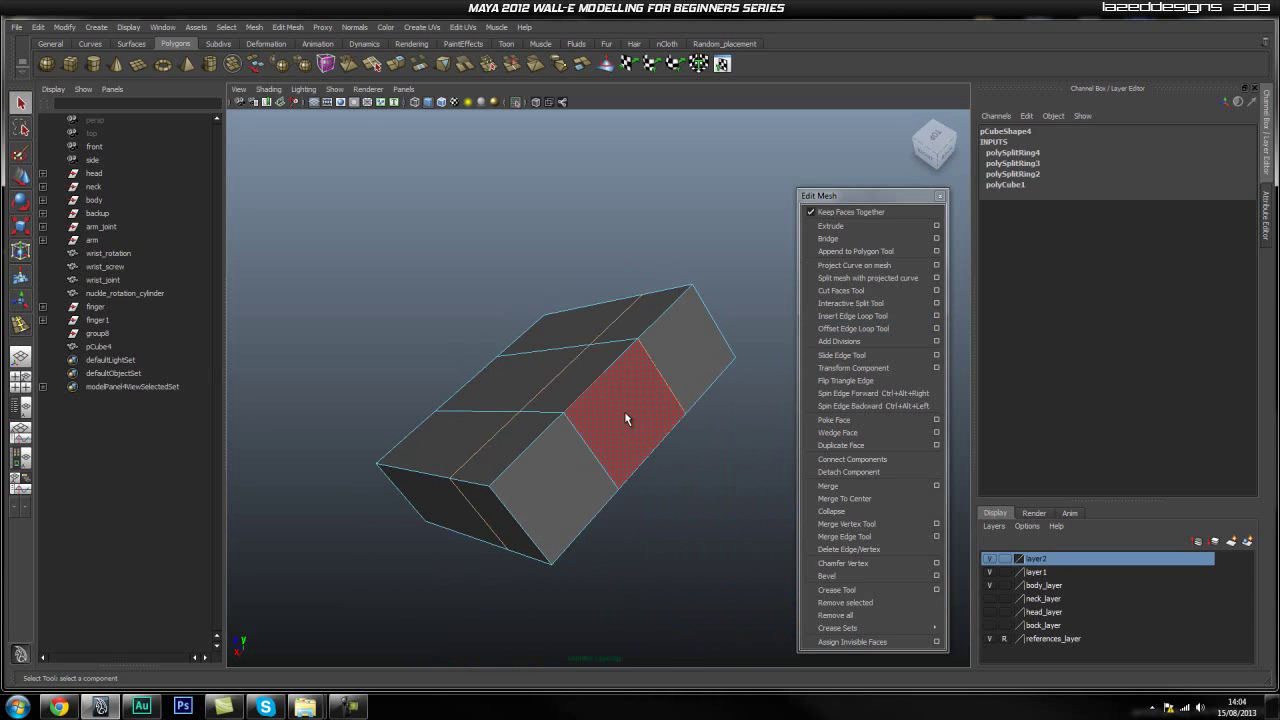
pyautogui.click(624, 411)
pyautogui.keyDown('alt'); pyautogui.moveTo(578, 380); pyautogui.dragTo(600, 439); pyautogui.keyUp('alt')
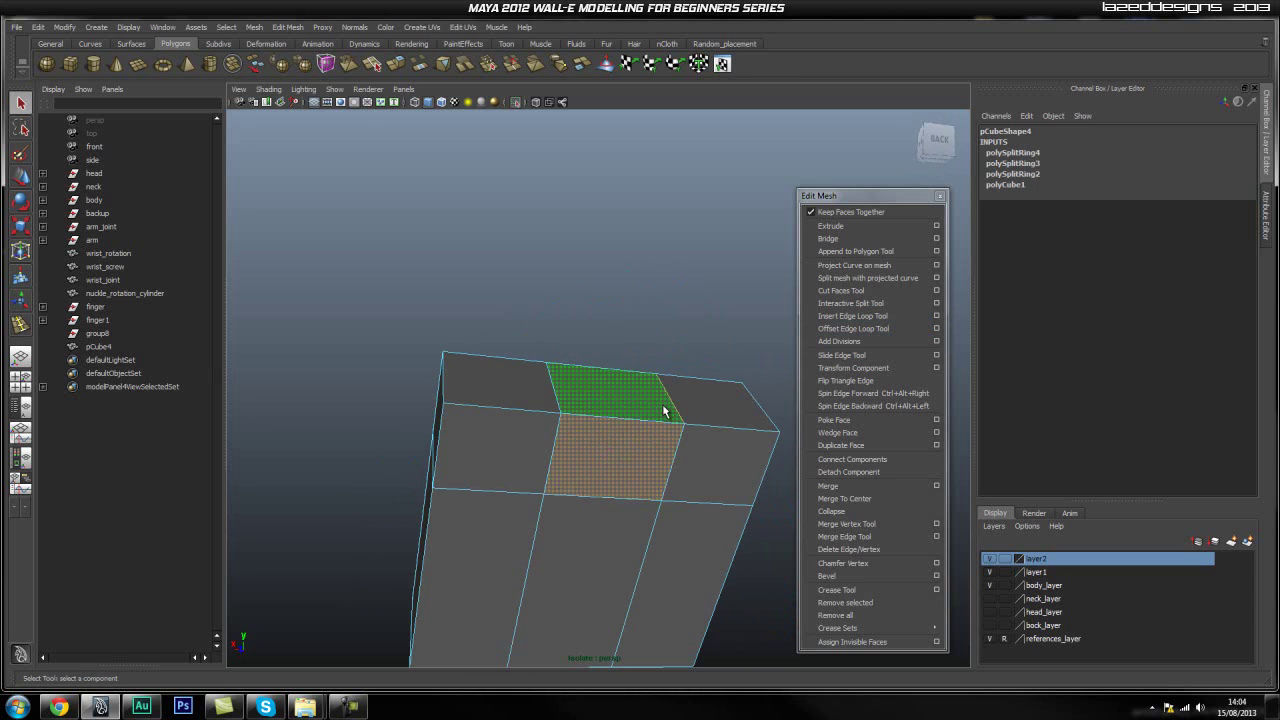
pyautogui.click(662, 406)
pyautogui.keyDown('alt'); pyautogui.moveTo(662, 410); pyautogui.dragTo(536, 459); pyautogui.keyUp('alt')
pyautogui.click(540, 448)
pyautogui.rightClick(563, 457)
pyautogui.moveTo(563, 457); pyautogui.dragTo(563, 424, button='right')
# Extrude the border edges along one side of the open gap between the prongs, with Offset set to 0
pyautogui.keyDown('alt'); pyautogui.moveTo(539, 457); pyautogui.dragTo(676, 455); pyautogui.keyUp('alt')
pyautogui.click(523, 420)
pyautogui.click(565, 433)
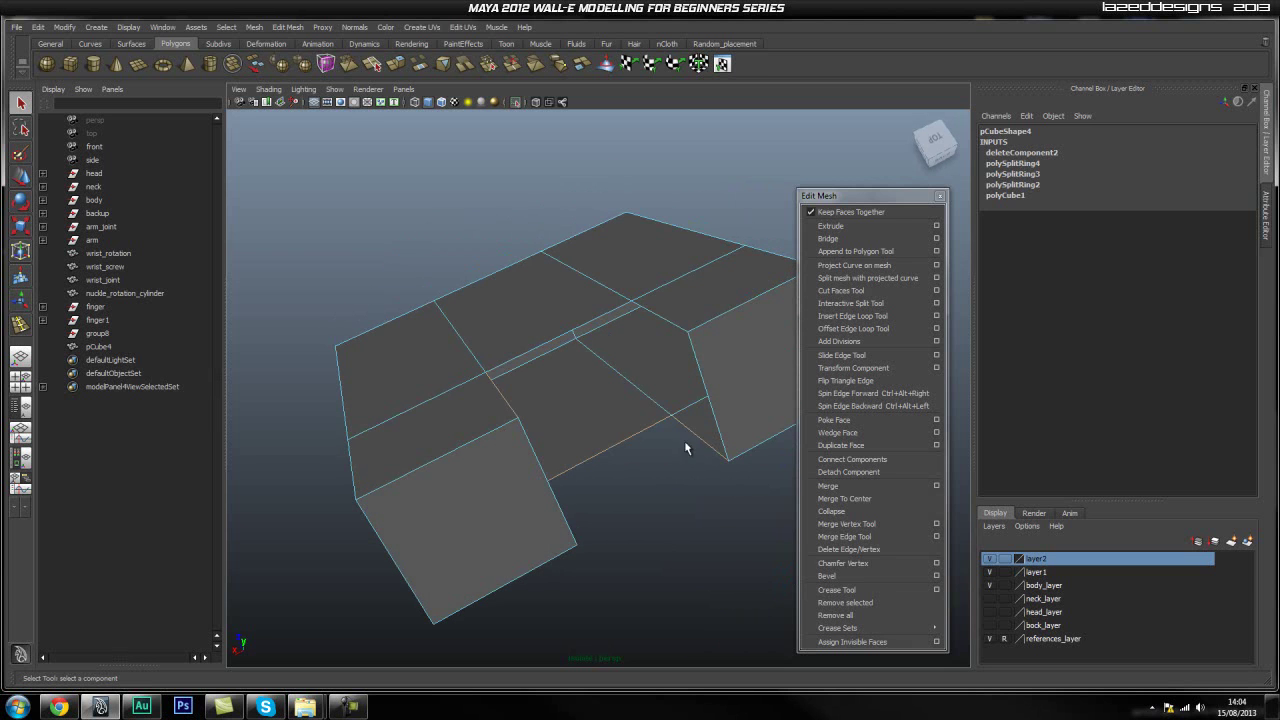
pyautogui.click(661, 528)
pyautogui.hotkey('ctrl', 'z')
pyautogui.scroll(-3, 669, 489)
pyautogui.moveTo(750, 280); pyautogui.dragTo(326, 544)
pyautogui.click(642, 500)
pyautogui.scroll(4, 626, 414)
pyautogui.keyDown('alt'); pyautogui.moveTo(626, 414); pyautogui.dragTo(707, 465); pyautogui.keyUp('alt')
pyautogui.click(509, 443)
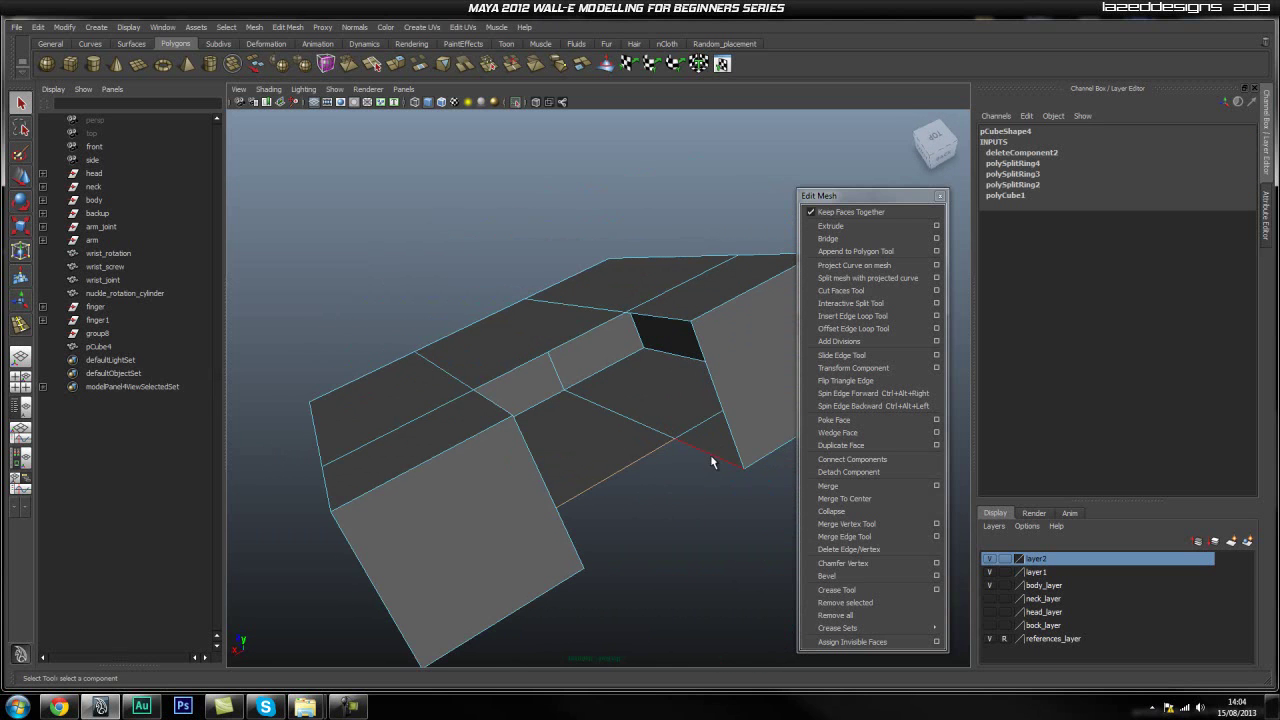
pyautogui.click(830, 226)
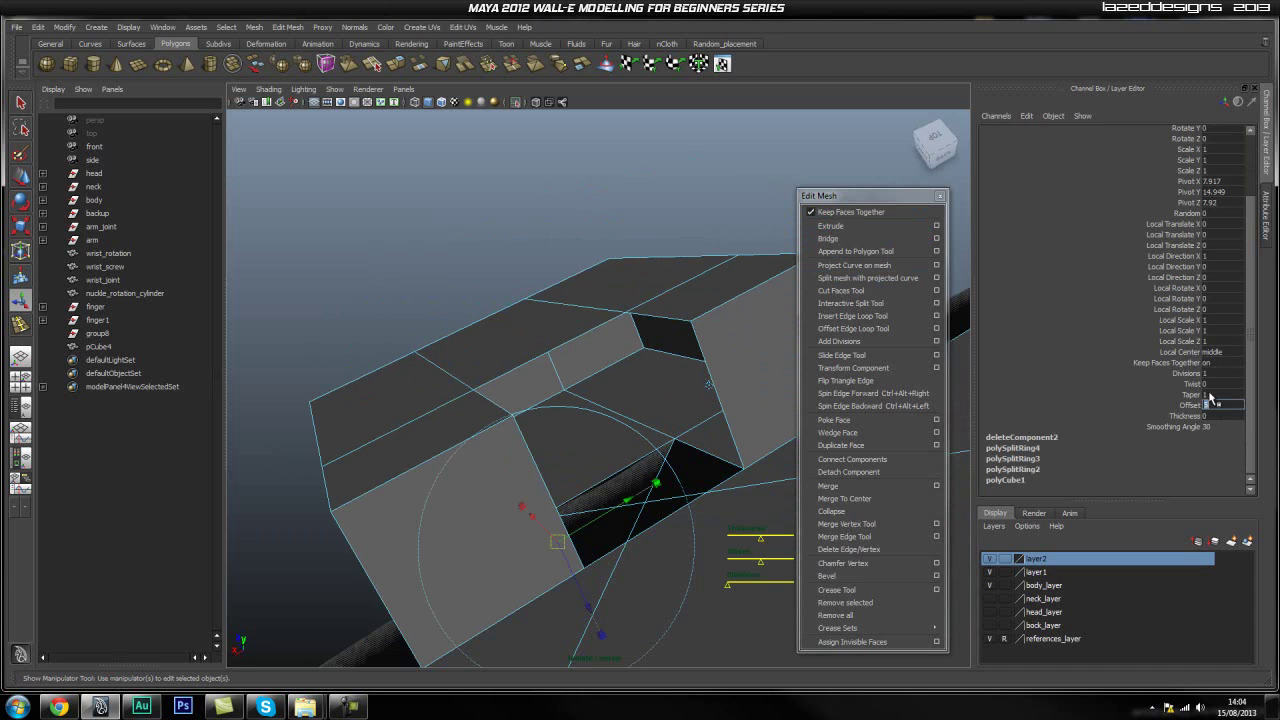
pyautogui.press('Return')
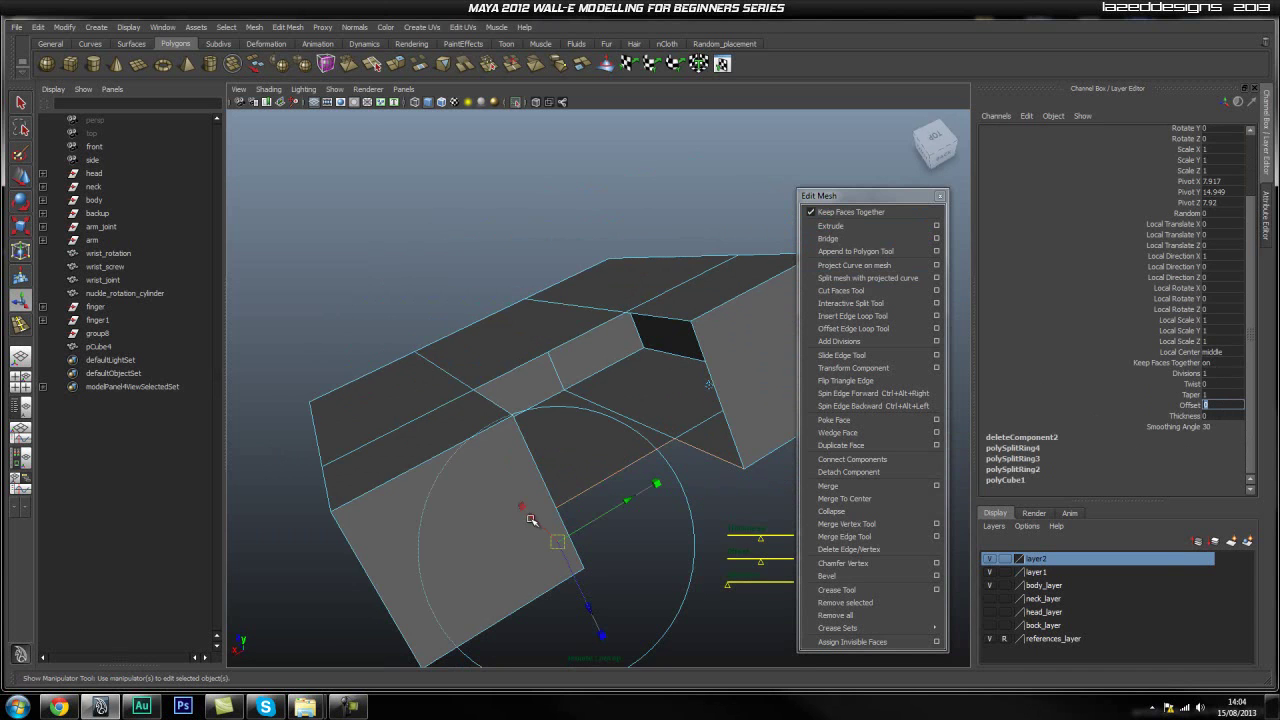
pyautogui.press('Return')
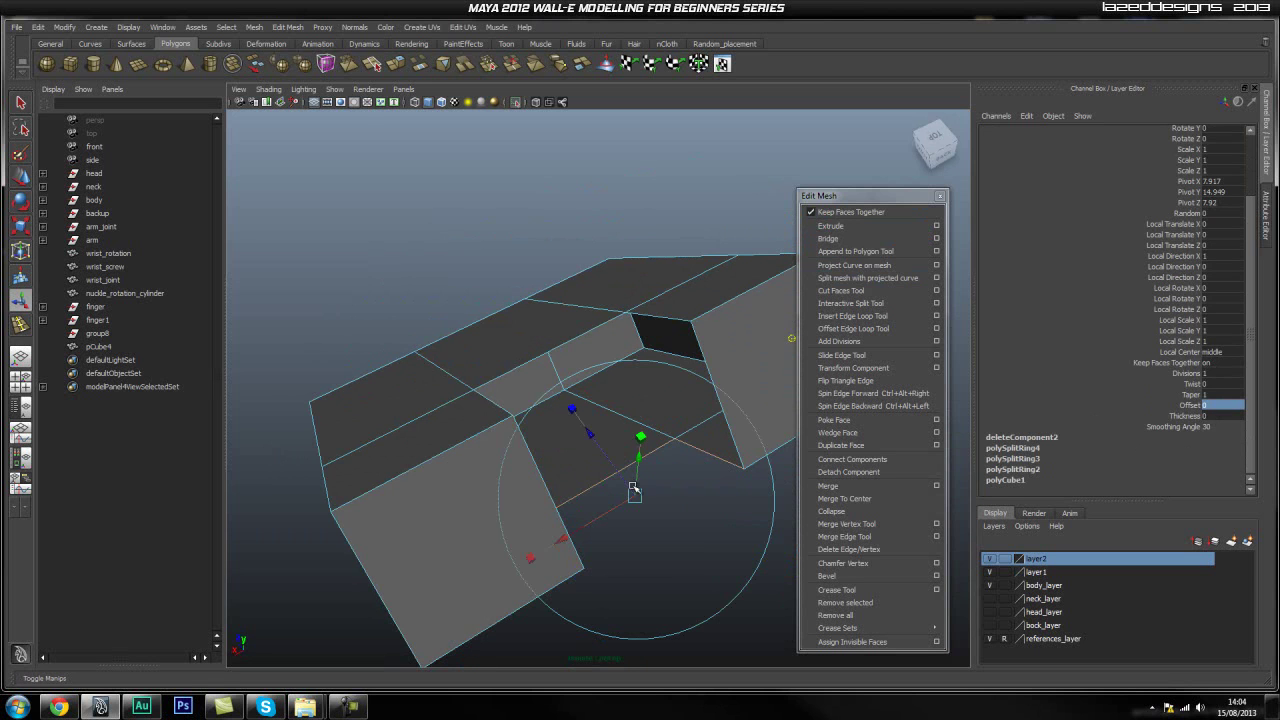
# Move the extruded edges across the gap and merge their vertices onto the opposite border corners to close the inner walls
pyautogui.press('w')
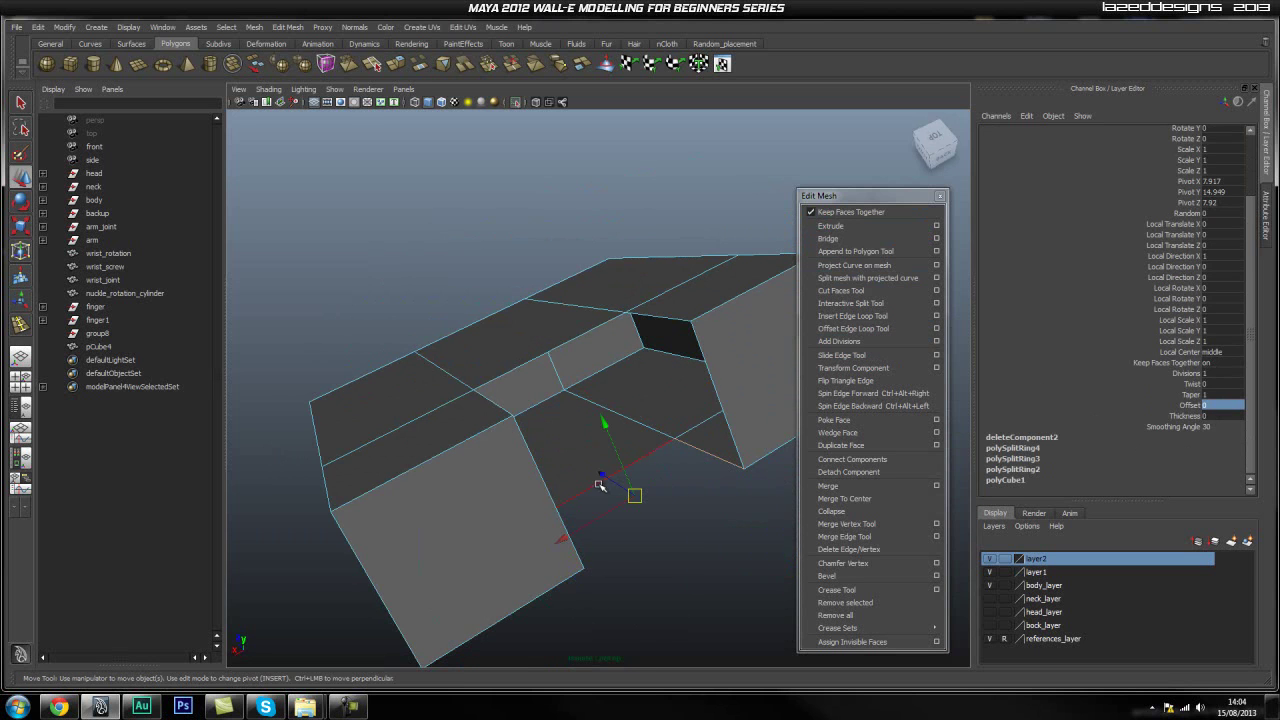
pyautogui.moveTo(607, 423); pyautogui.dragTo(526, 363)
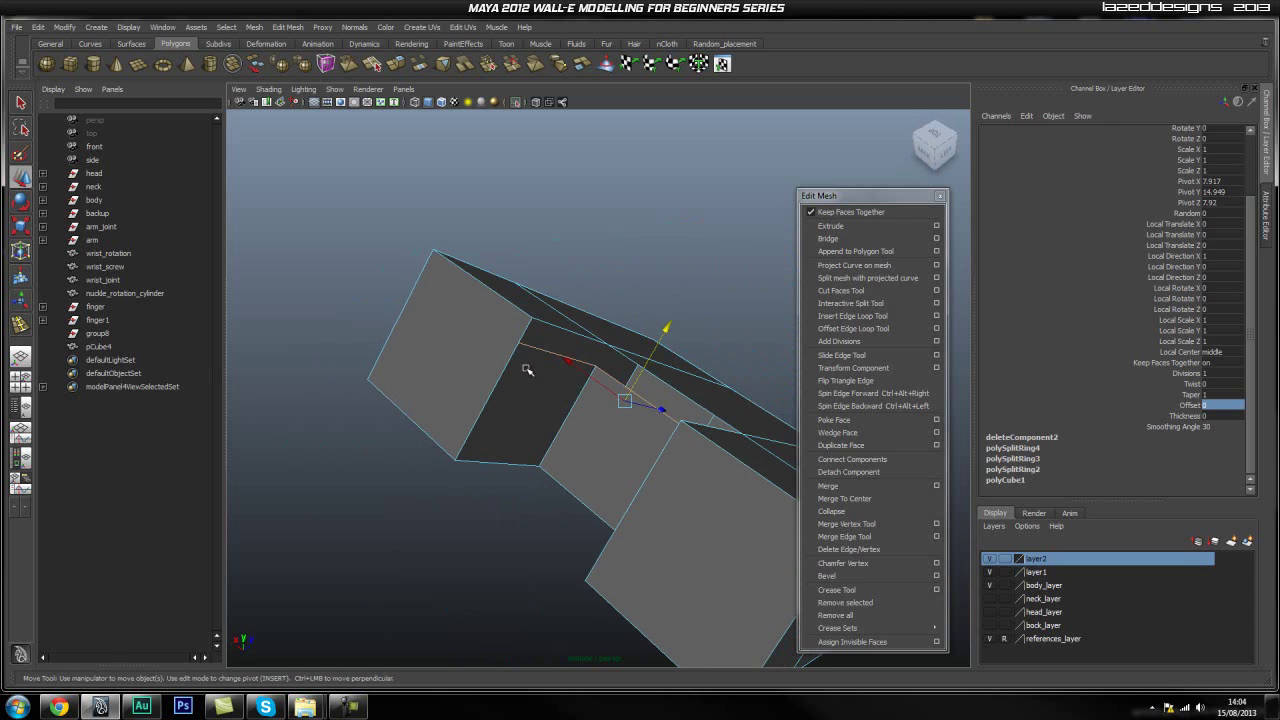
pyautogui.click(875, 523)
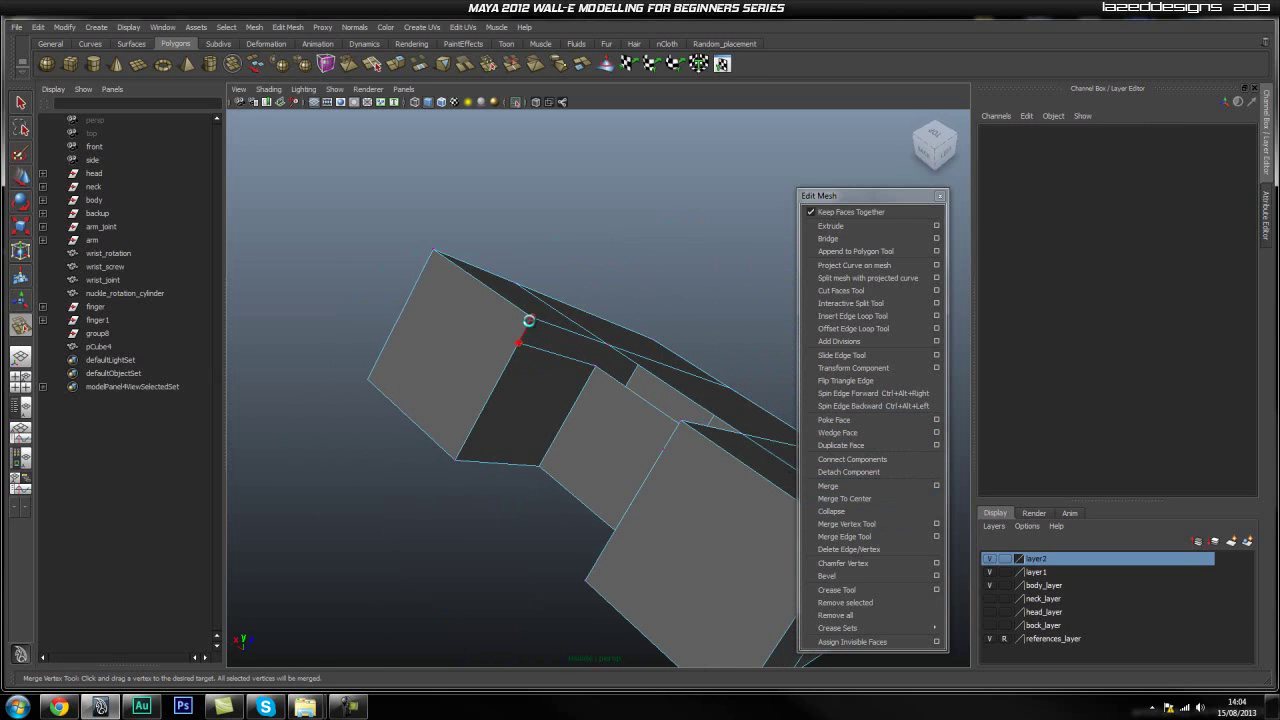
pyautogui.moveTo(518, 343); pyautogui.dragTo(531, 318)
pyautogui.moveTo(597, 365); pyautogui.dragTo(606, 345)
pyautogui.keyDown('alt'); pyautogui.moveTo(606, 345); pyautogui.dragTo(705, 430); pyautogui.keyUp('alt')
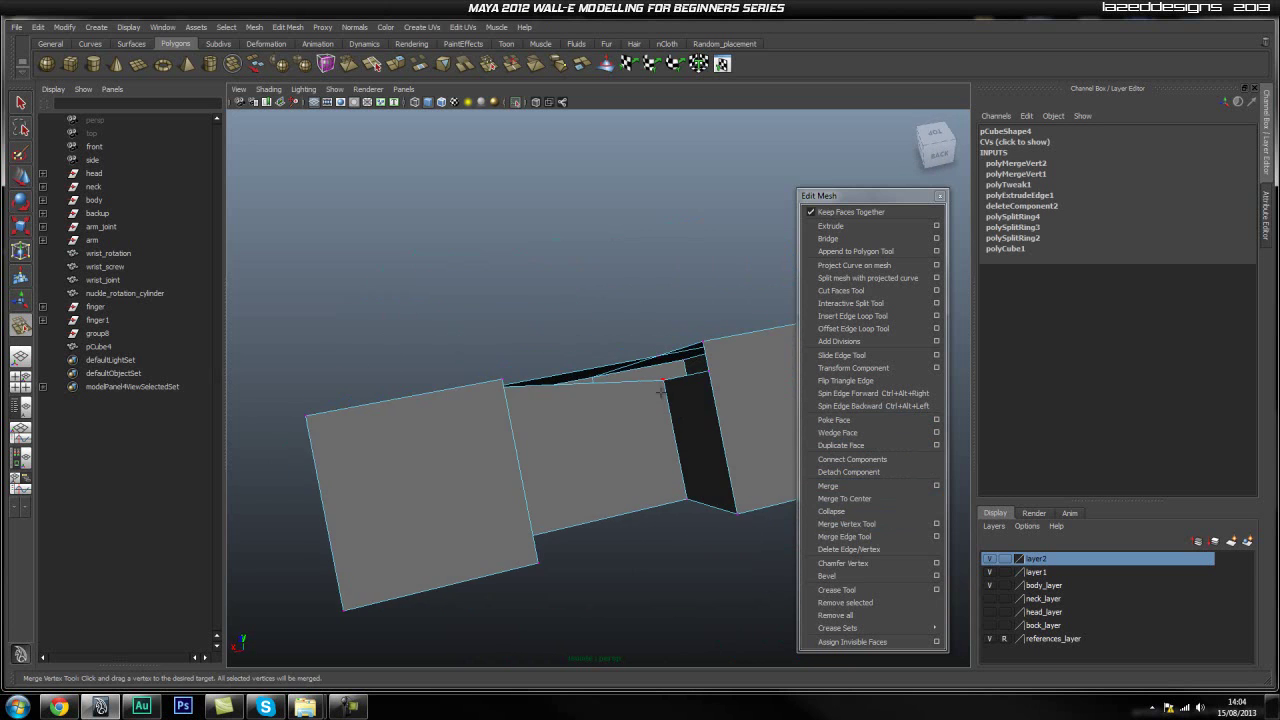
pyautogui.moveTo(662, 381); pyautogui.dragTo(673, 316)
pyautogui.keyDown('alt'); pyautogui.moveTo(673, 316); pyautogui.dragTo(586, 450); pyautogui.keyUp('alt')
# Bring back the hidden parts in the side view and move the thumb's lower-end corner vertices to match the blueprint outline
pyautogui.press('space')
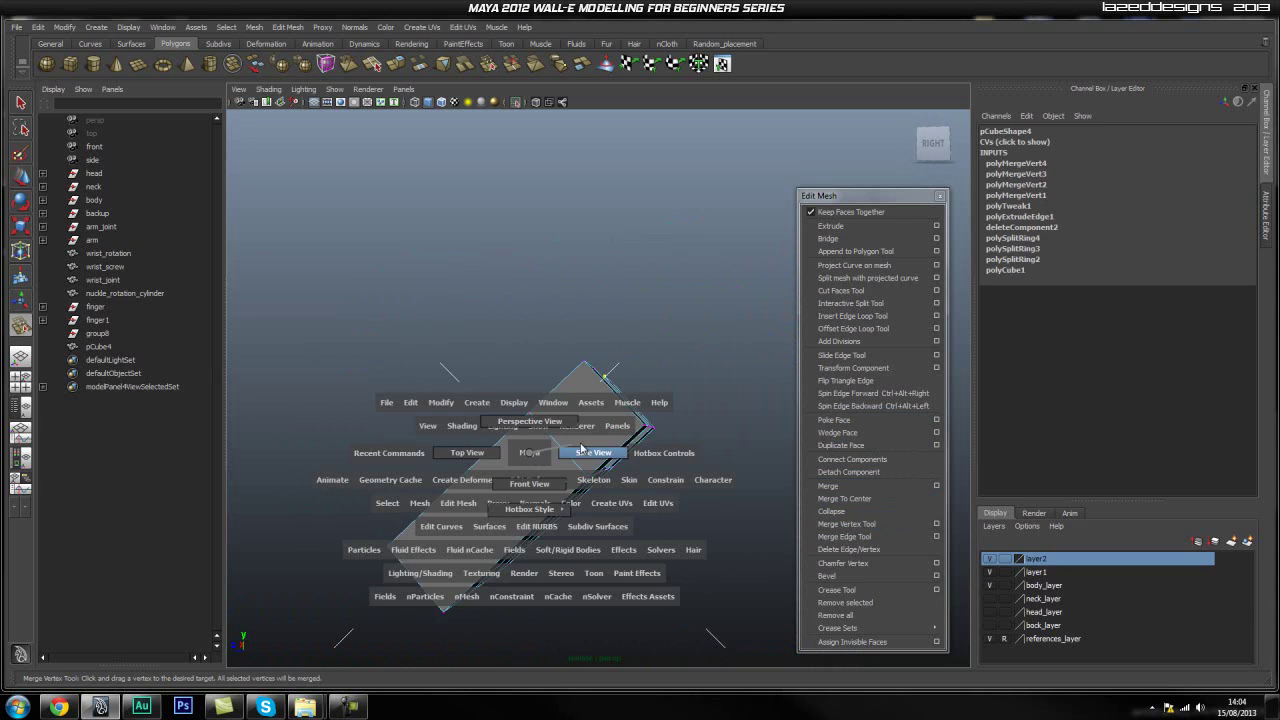
pyautogui.press('q')
pyautogui.click(525, 101)
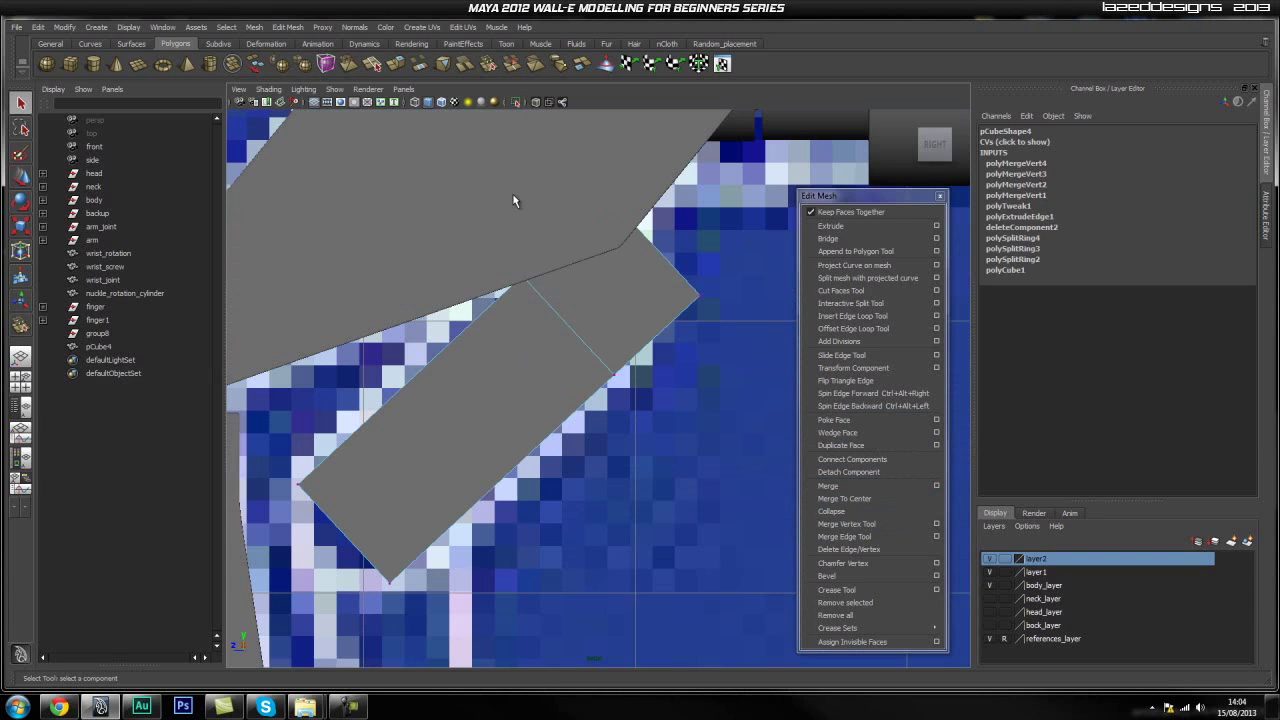
pyautogui.keyDown('alt'); pyautogui.moveTo(439, 391); pyautogui.dragTo(420, 430, button='middle'); pyautogui.keyUp('alt')
pyautogui.moveTo(385, 483); pyautogui.dragTo(388, 522, button='right')
pyautogui.press('w')
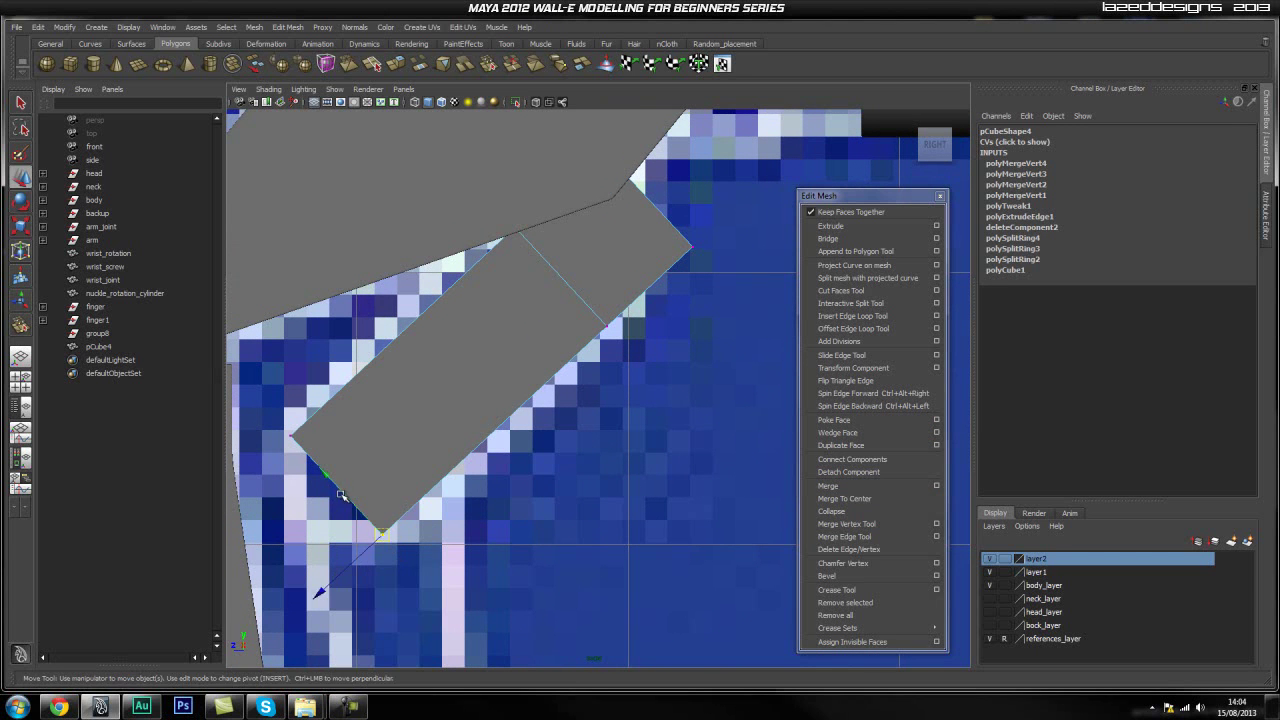
pyautogui.moveTo(336, 487)
pyautogui.mouseDown(button='middle')
pyautogui.moveTo(309, 455)
pyautogui.moveTo(322, 490)
pyautogui.mouseUp(button='middle')
pyautogui.moveTo(216, 411); pyautogui.dragTo(253, 397, button='middle')
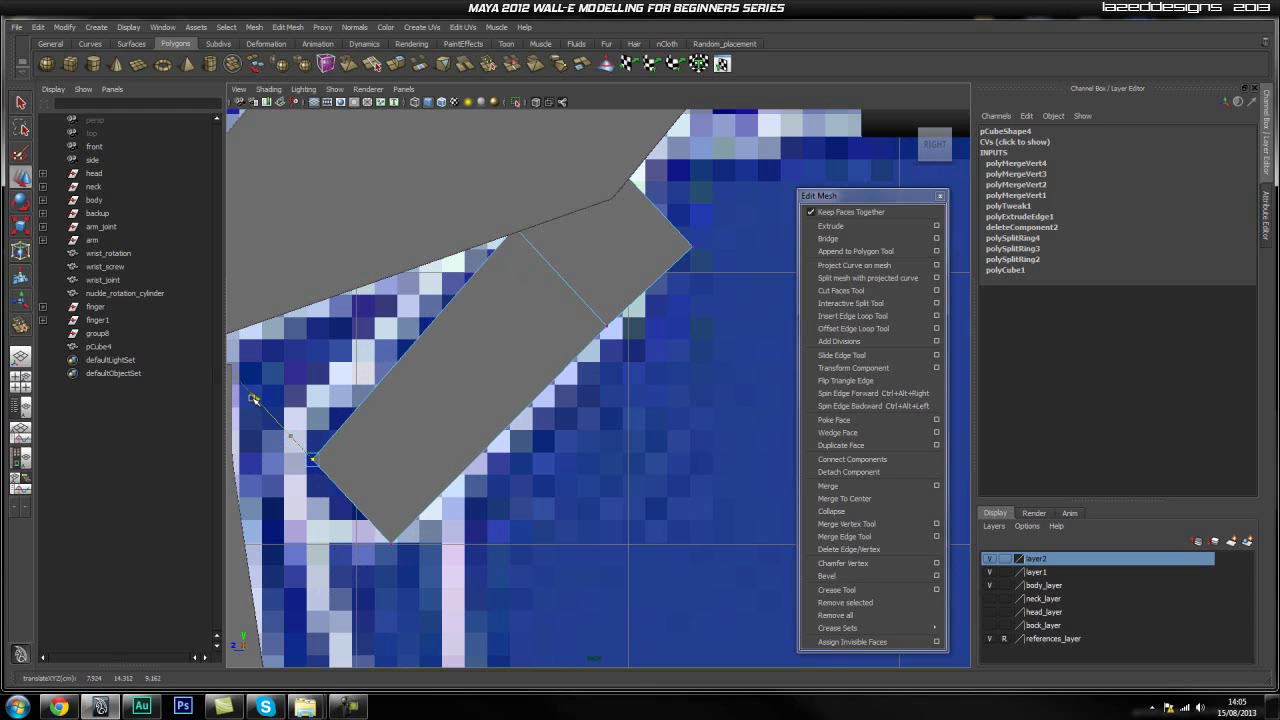
# Move the underside vertices of the crosswise edge loop inward along the loop to follow the blueprint's thumb outline
pyautogui.click(686, 466)
pyautogui.click(601, 319)
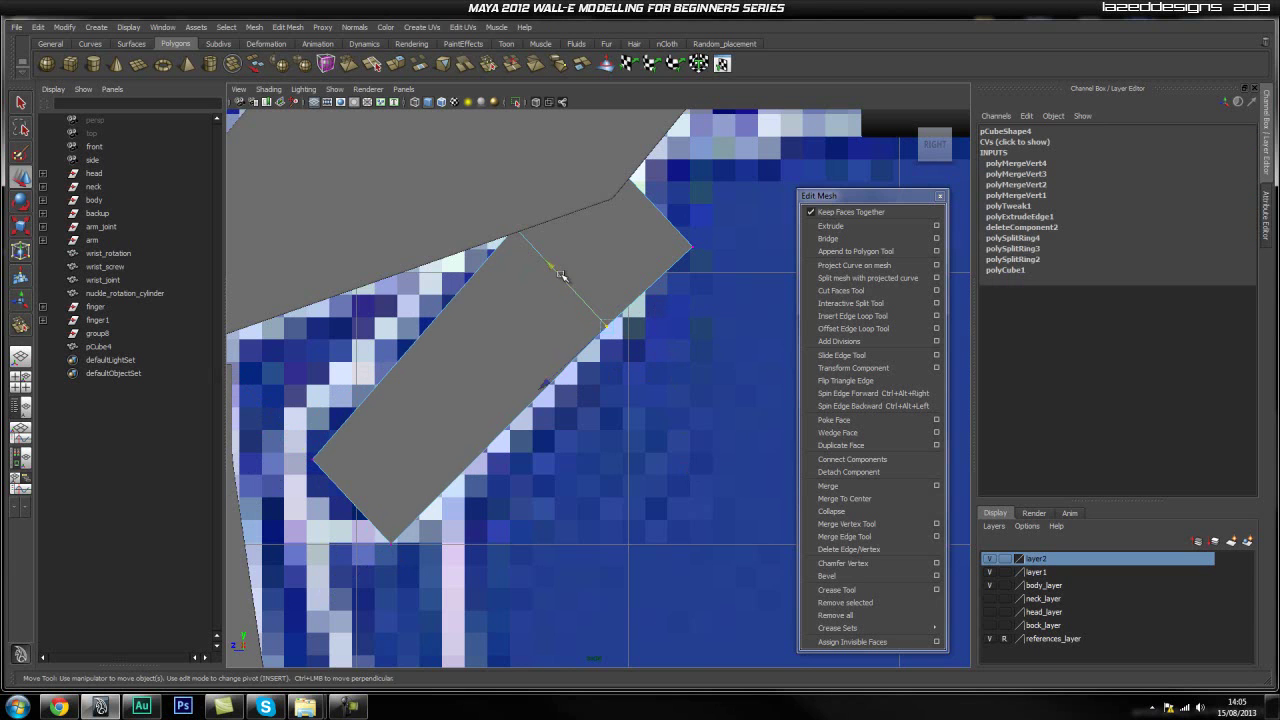
pyautogui.moveTo(562, 275); pyautogui.dragTo(541, 259, button='middle')
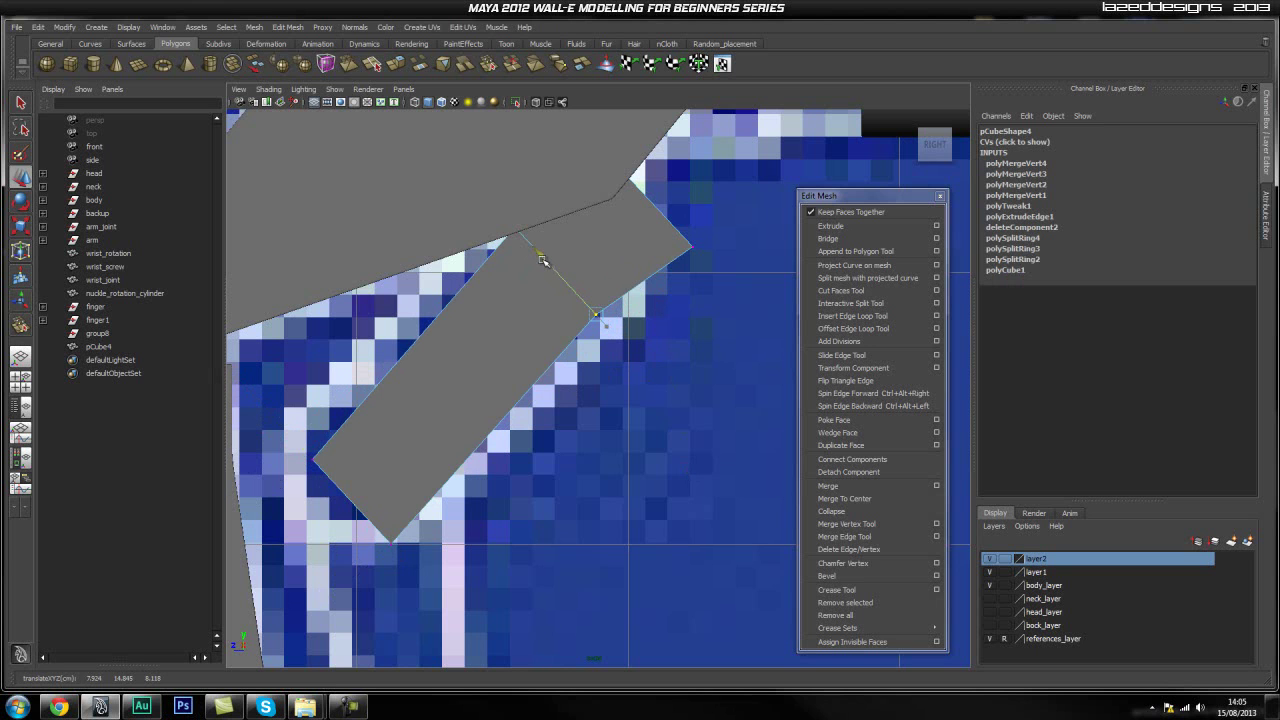
pyautogui.click(482, 378)
# Extrude the middle face at the thumb's lower end outward and align it with the side blueprint
pyautogui.press('space')
pyautogui.moveTo(480, 376); pyautogui.dragTo(481, 341)
pyautogui.keyDown('alt'); pyautogui.moveTo(481, 341); pyautogui.dragTo(527, 446); pyautogui.keyUp('alt')
pyautogui.keyDown('alt'); pyautogui.moveTo(533, 506); pyautogui.dragTo(440, 471); pyautogui.keyUp('alt')
pyautogui.moveTo(441, 479); pyautogui.dragTo(441, 508, button='right')
pyautogui.click(436, 470)
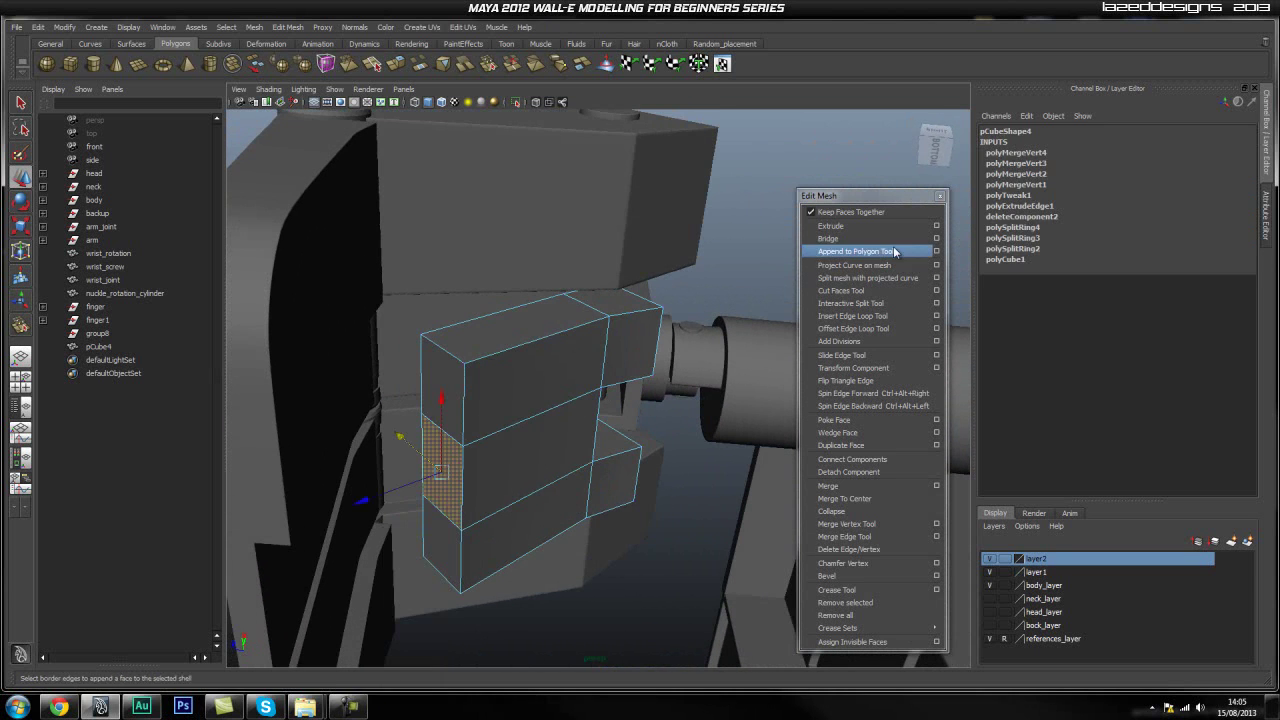
pyautogui.click(830, 225)
pyautogui.moveTo(362, 500); pyautogui.dragTo(537, 505)
pyautogui.press('space')
pyautogui.keyDown('alt'); pyautogui.moveTo(570, 527); pyautogui.dragTo(637, 411, button='middle'); pyautogui.keyUp('alt')
pyautogui.moveTo(322, 364); pyautogui.dragTo(323, 368)
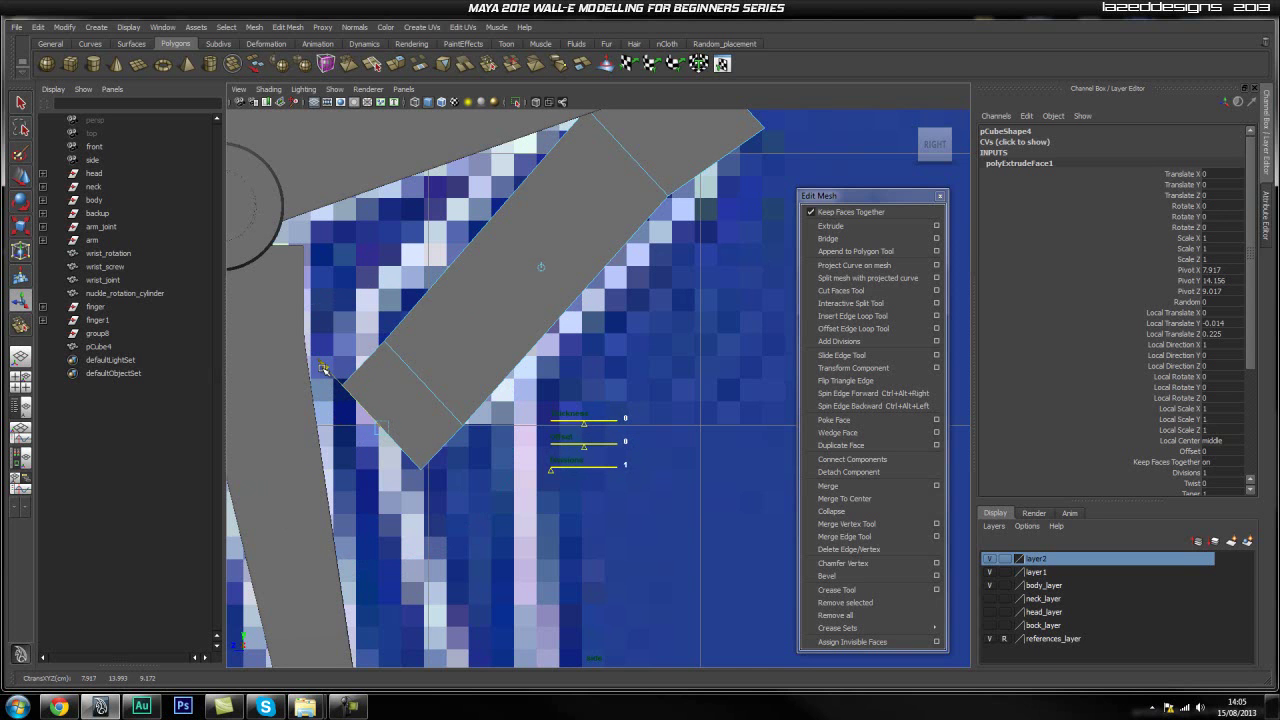
# Return to the perspective view in object mode and isolate the thumb
pyautogui.press('space')
pyautogui.moveTo(400, 400); pyautogui.dragTo(575, 490)
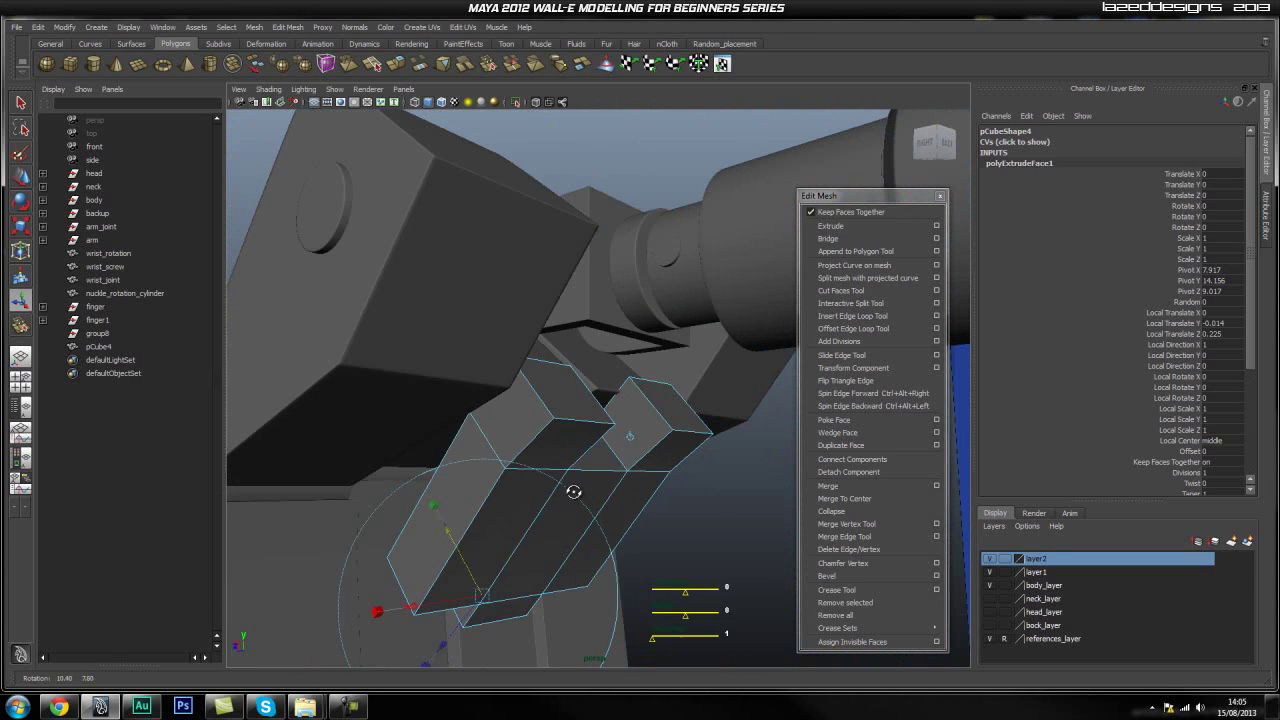
pyautogui.press('q')
pyautogui.moveTo(597, 475); pyautogui.dragTo(522, 455, button='right')
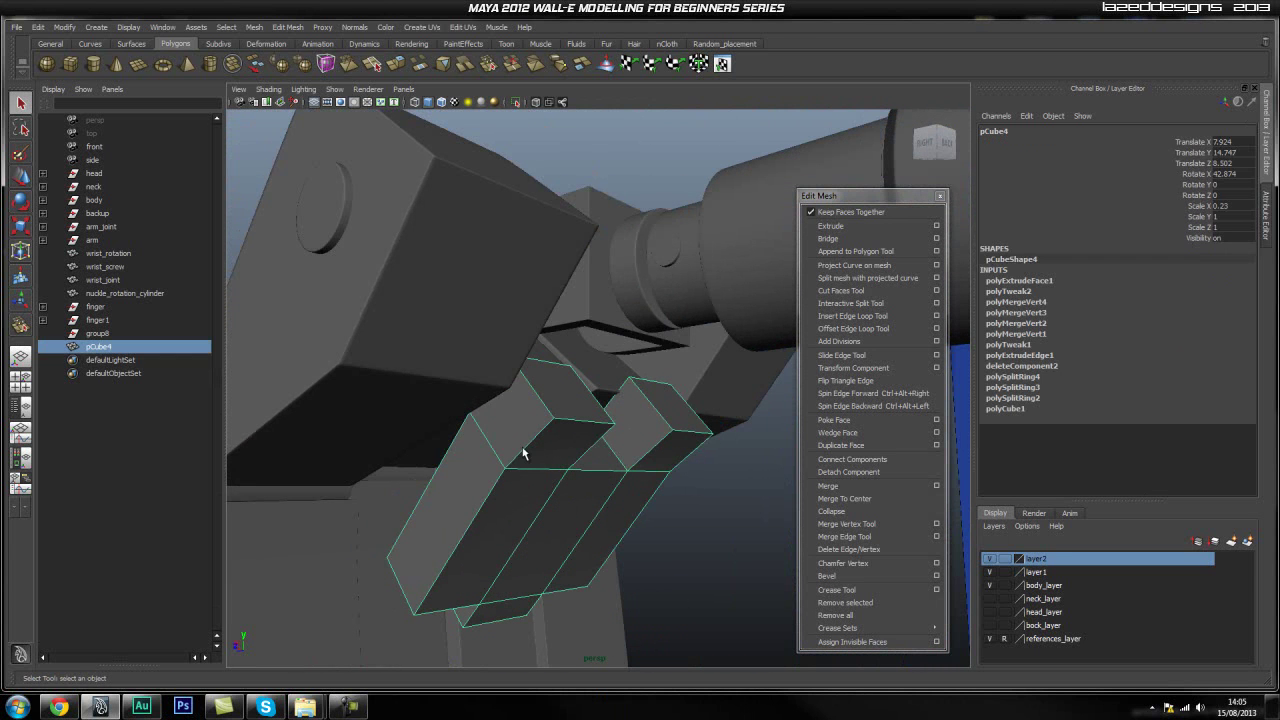
pyautogui.click(516, 103)
# Bevel the two inner corner edges at the notch base with Offset 0.6 and 3 segments
pyautogui.keyDown('alt'); pyautogui.moveTo(640, 354); pyautogui.dragTo(540, 333); pyautogui.keyUp('alt')
pyautogui.rightClick(631, 349)
pyautogui.click(643, 322)
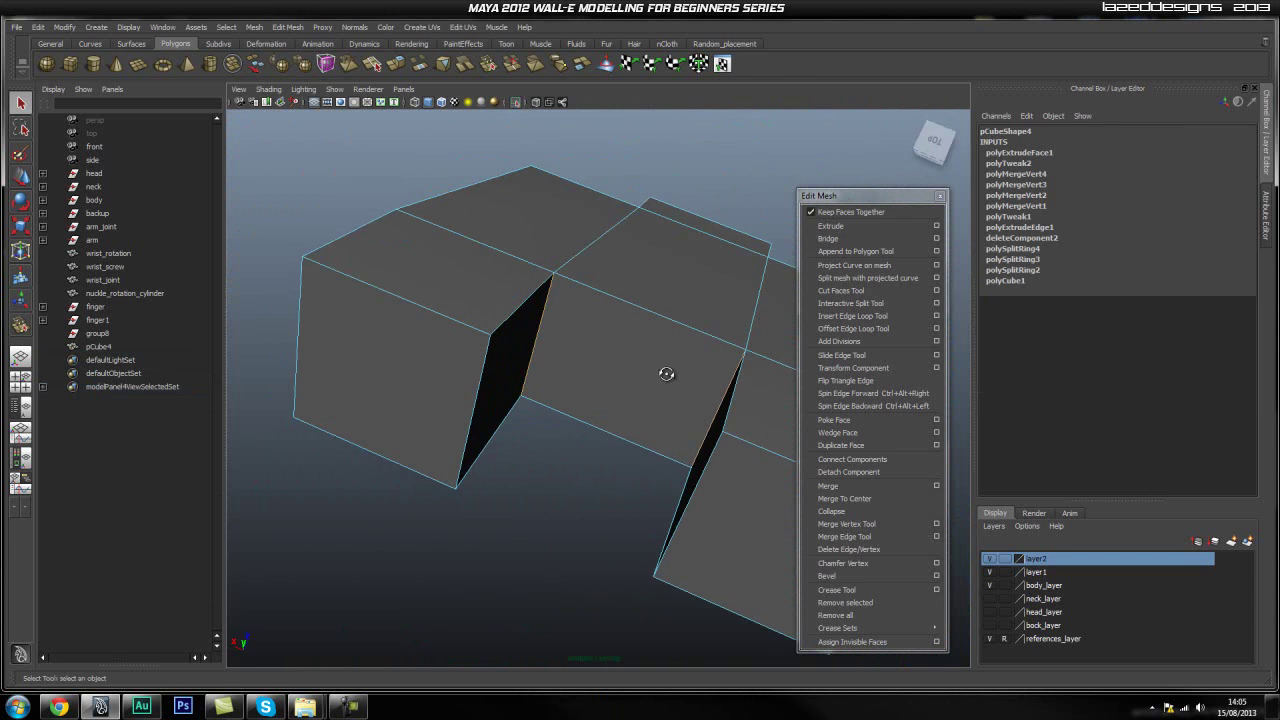
pyautogui.keyDown('alt'); pyautogui.moveTo(662, 370); pyautogui.dragTo(482, 371, button='right'); pyautogui.keyUp('alt')
pyautogui.keyDown('alt'); pyautogui.moveTo(482, 371); pyautogui.dragTo(557, 400); pyautogui.keyUp('alt')
pyautogui.click(877, 577)
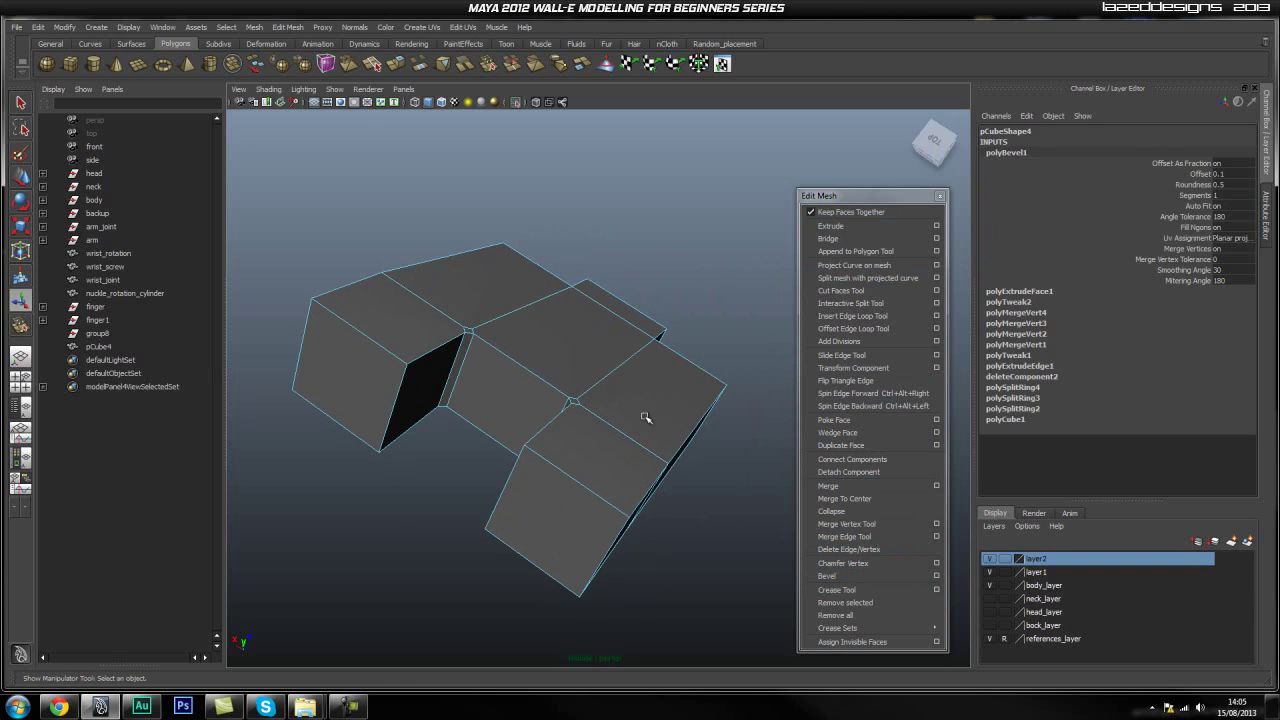
pyautogui.click(1199, 173)
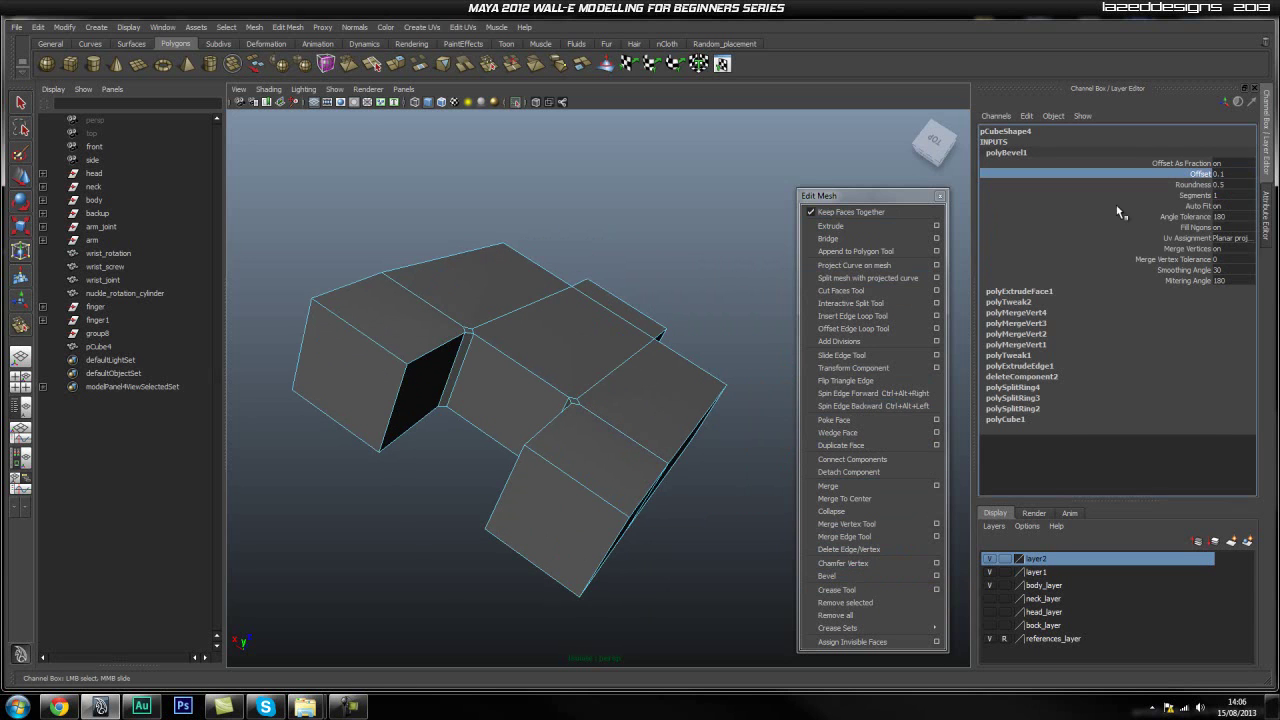
pyautogui.moveTo(662, 258); pyautogui.dragTo(673, 252, button='middle')
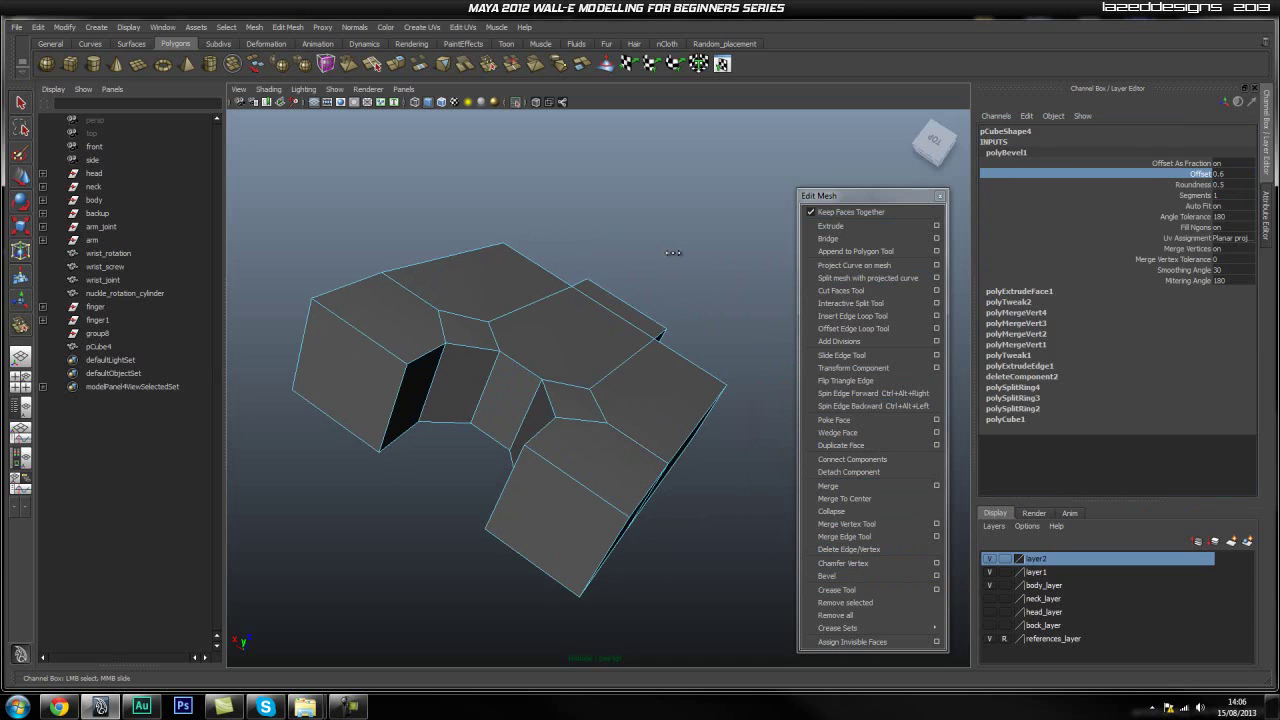
pyautogui.click(1235, 185)
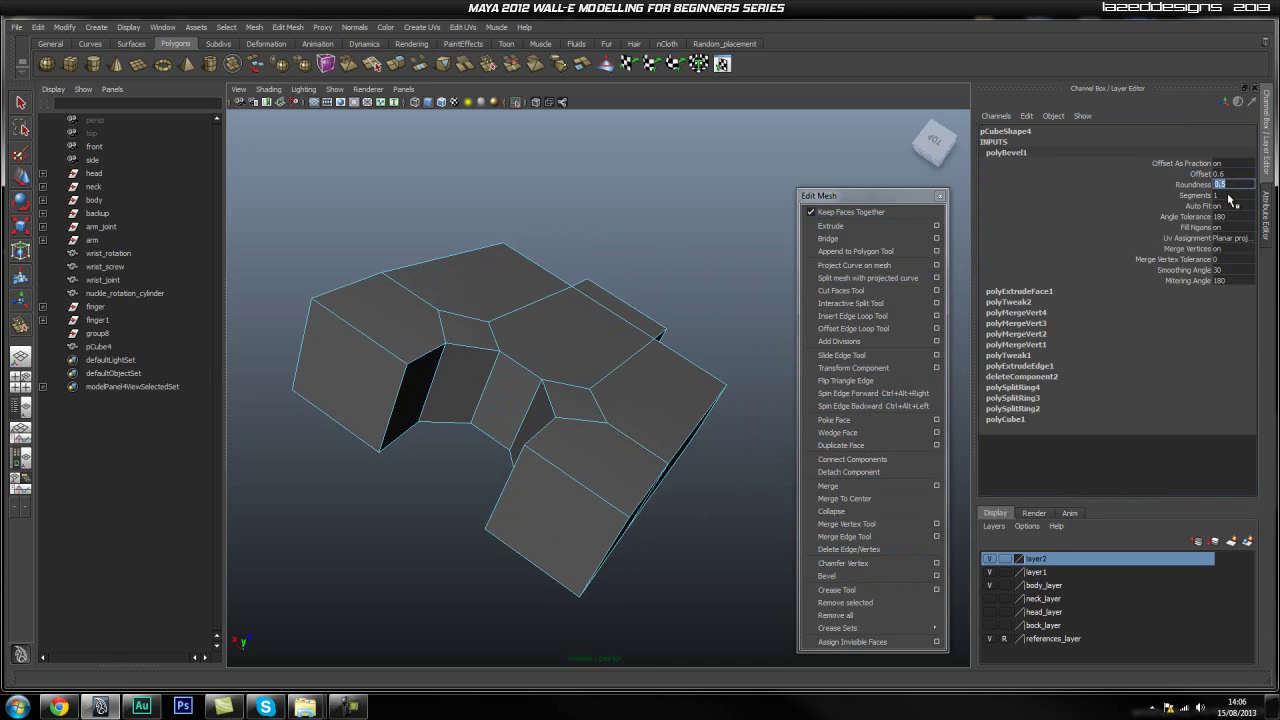
pyautogui.write('3')
pyautogui.press('Return')
pyautogui.keyDown('alt'); pyautogui.moveTo(600, 330); pyautogui.dragTo(583, 392); pyautogui.keyUp('alt')
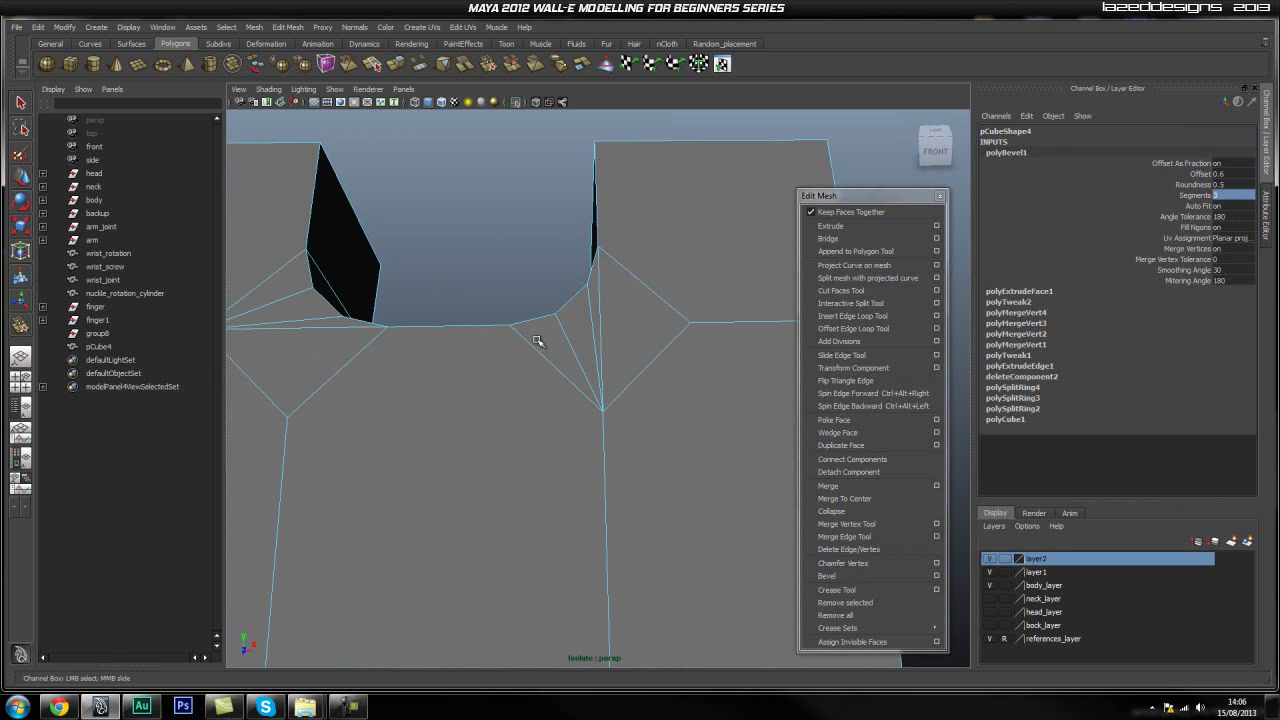
# Delete the fanned bevel edges and the connecting loop edges around one notch corner on both faces of the thumb
pyautogui.keyDown('alt'); pyautogui.moveTo(463, 379); pyautogui.dragTo(531, 377); pyautogui.keyUp('alt')
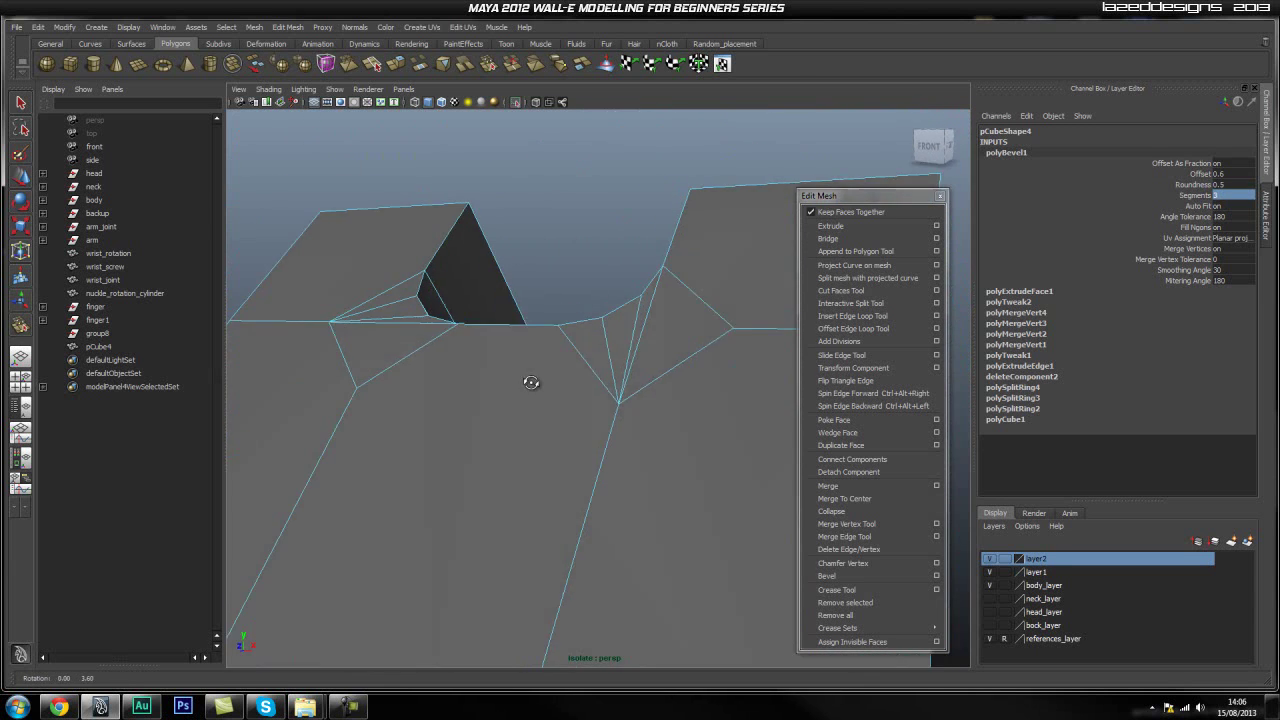
pyautogui.keyDown('alt'); pyautogui.moveTo(531, 377); pyautogui.dragTo(565, 376, button='right'); pyautogui.keyUp('alt')
pyautogui.keyDown('alt'); pyautogui.moveTo(565, 376); pyautogui.dragTo(631, 390); pyautogui.keyUp('alt')
pyautogui.moveTo(645, 413); pyautogui.dragTo(644, 440, button='right')
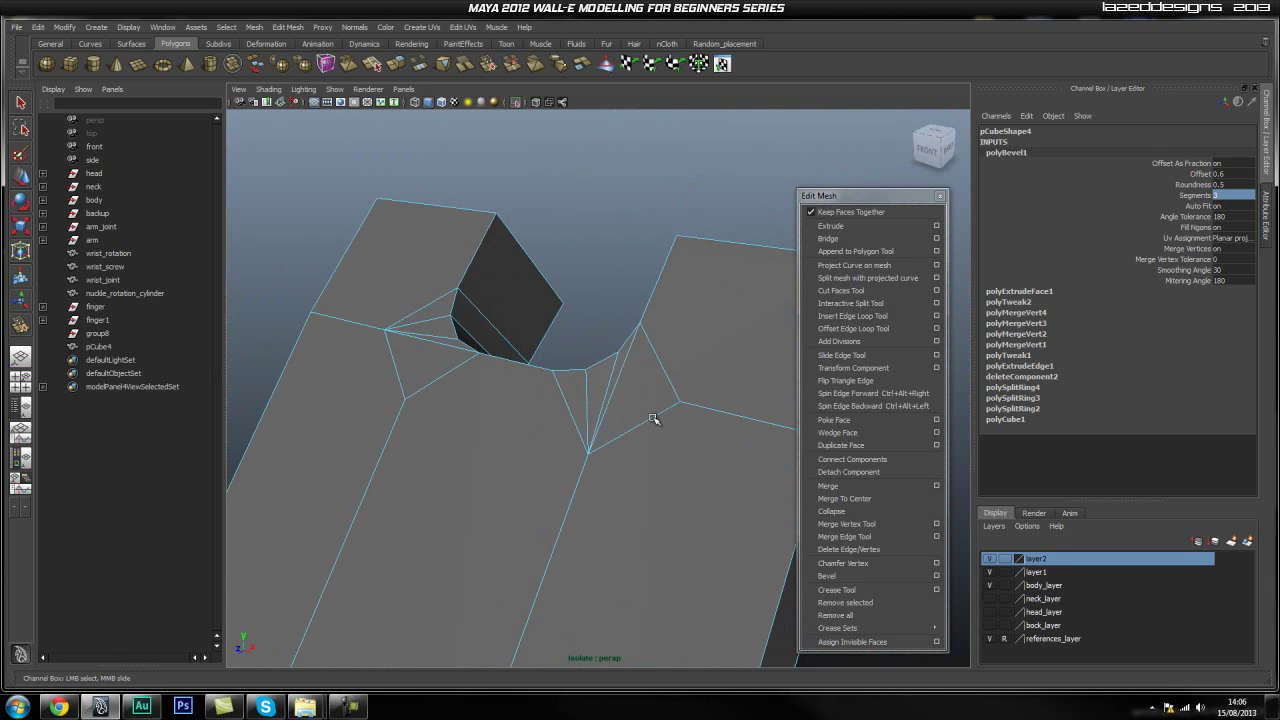
pyautogui.moveTo(638, 390); pyautogui.dragTo(645, 363, button='right')
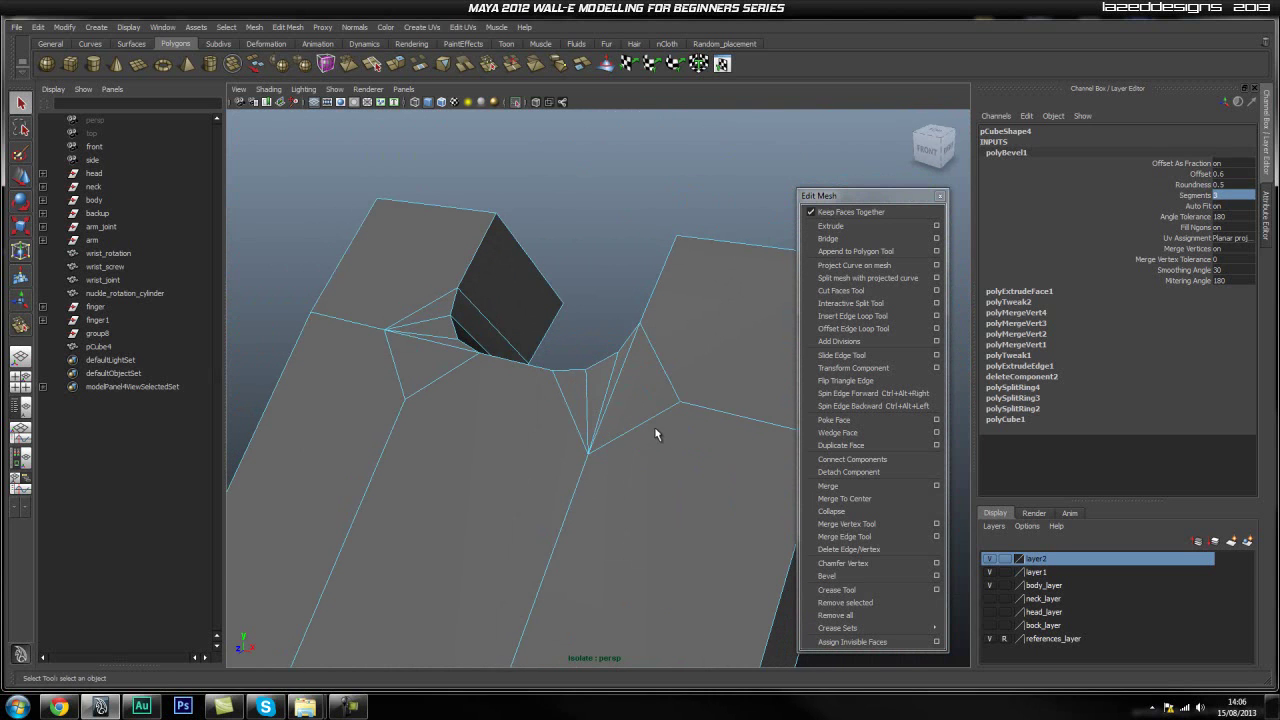
pyautogui.click(652, 414)
pyautogui.keyDown('shift'); pyautogui.click(667, 382); pyautogui.keyUp('shift')
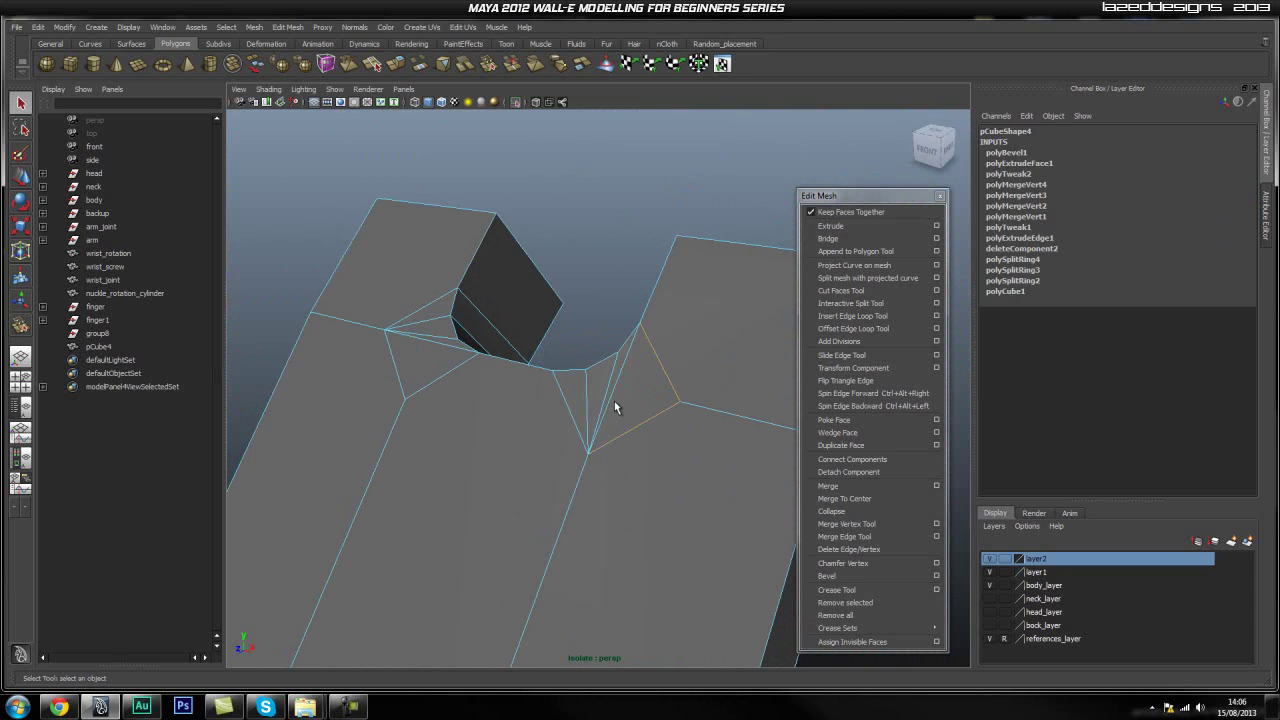
pyautogui.keyDown('shift'); pyautogui.click(608, 401); pyautogui.keyUp('shift')
pyautogui.keyDown('shift'); pyautogui.click(566, 403); pyautogui.keyUp('shift')
pyautogui.keyDown('shift'); pyautogui.click(388, 439); pyautogui.keyUp('shift')
pyautogui.keyDown('alt'); pyautogui.moveTo(602, 328); pyautogui.dragTo(550, 347); pyautogui.keyUp('alt')
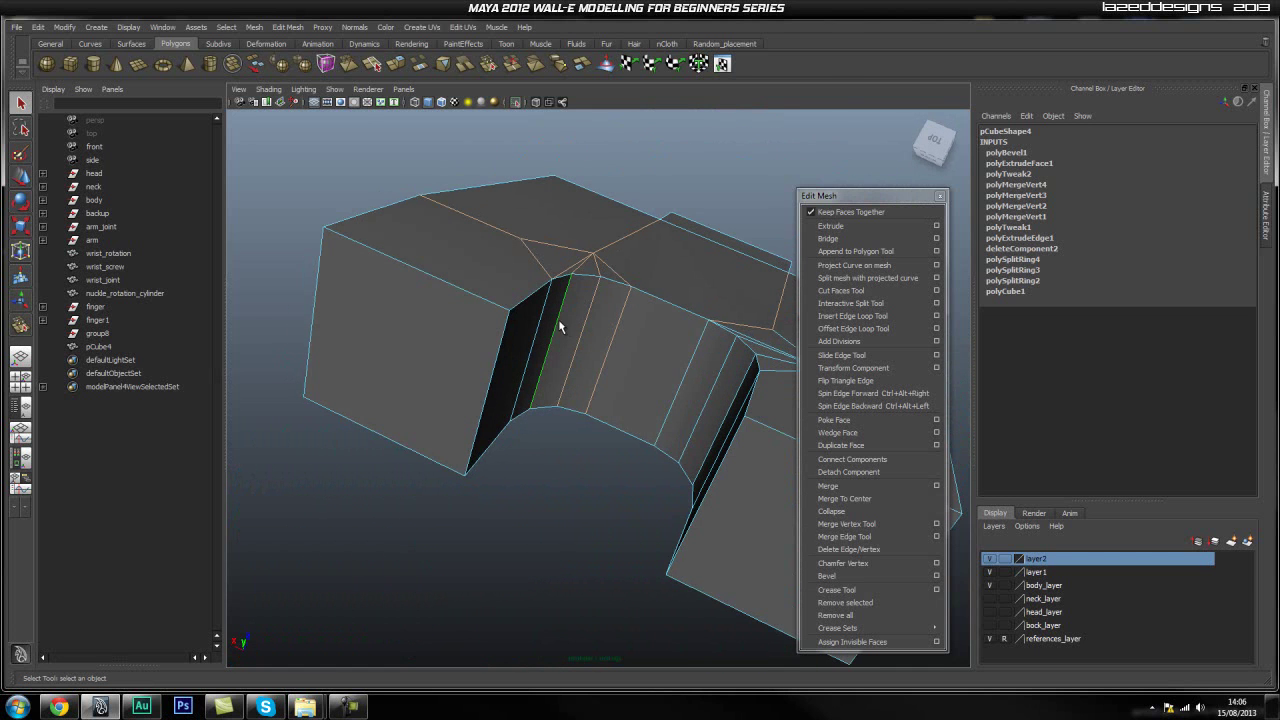
pyautogui.keyDown('shift'); pyautogui.click(583, 316); pyautogui.keyUp('shift')
pyautogui.keyDown('alt'); pyautogui.moveTo(602, 431); pyautogui.dragTo(634, 337); pyautogui.keyUp('alt')
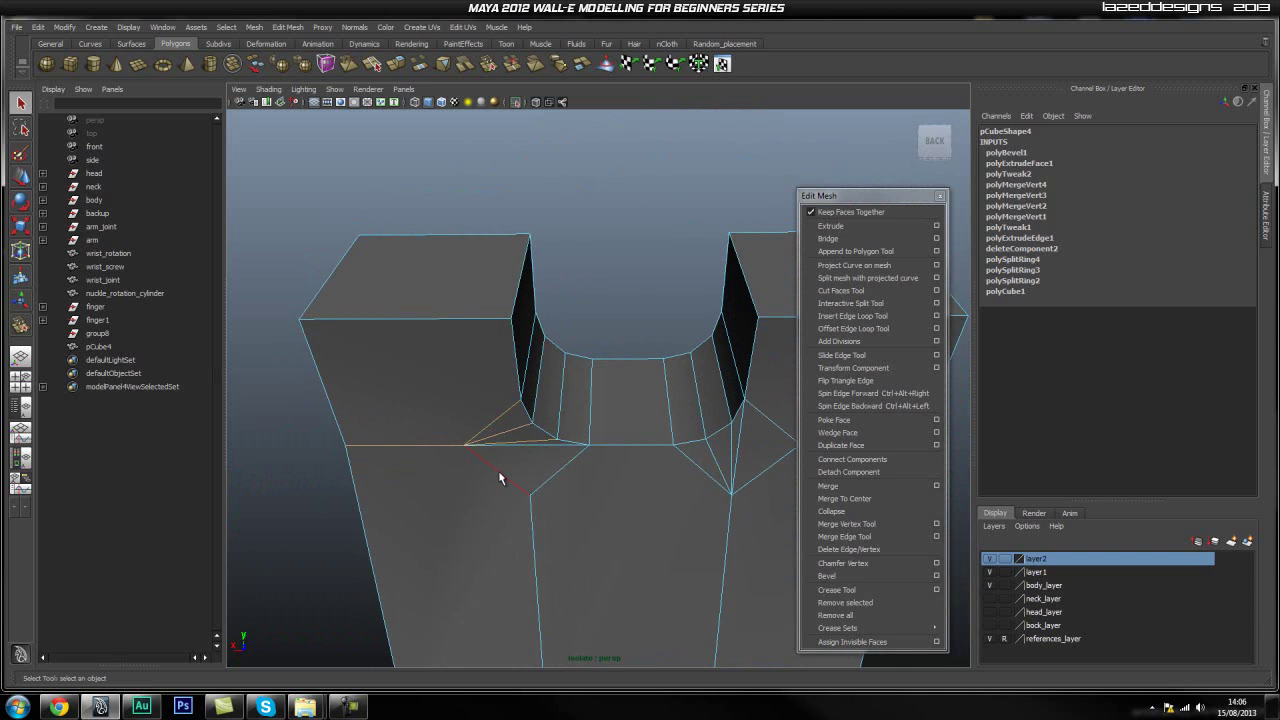
pyautogui.keyDown('shift'); pyautogui.click(558, 467); pyautogui.keyUp('shift')
pyautogui.keyDown('shift'); pyautogui.moveTo(537, 479); pyautogui.dragTo(515, 485, button='right'); pyautogui.keyUp('shift')
# Delete the remaining fanned and connecting edges around the other notch corner on both faces
pyautogui.keyDown('alt'); pyautogui.moveTo(483, 403); pyautogui.dragTo(699, 446); pyautogui.keyUp('alt')
pyautogui.keyDown('alt'); pyautogui.moveTo(516, 443); pyautogui.dragTo(348, 418); pyautogui.keyUp('alt')
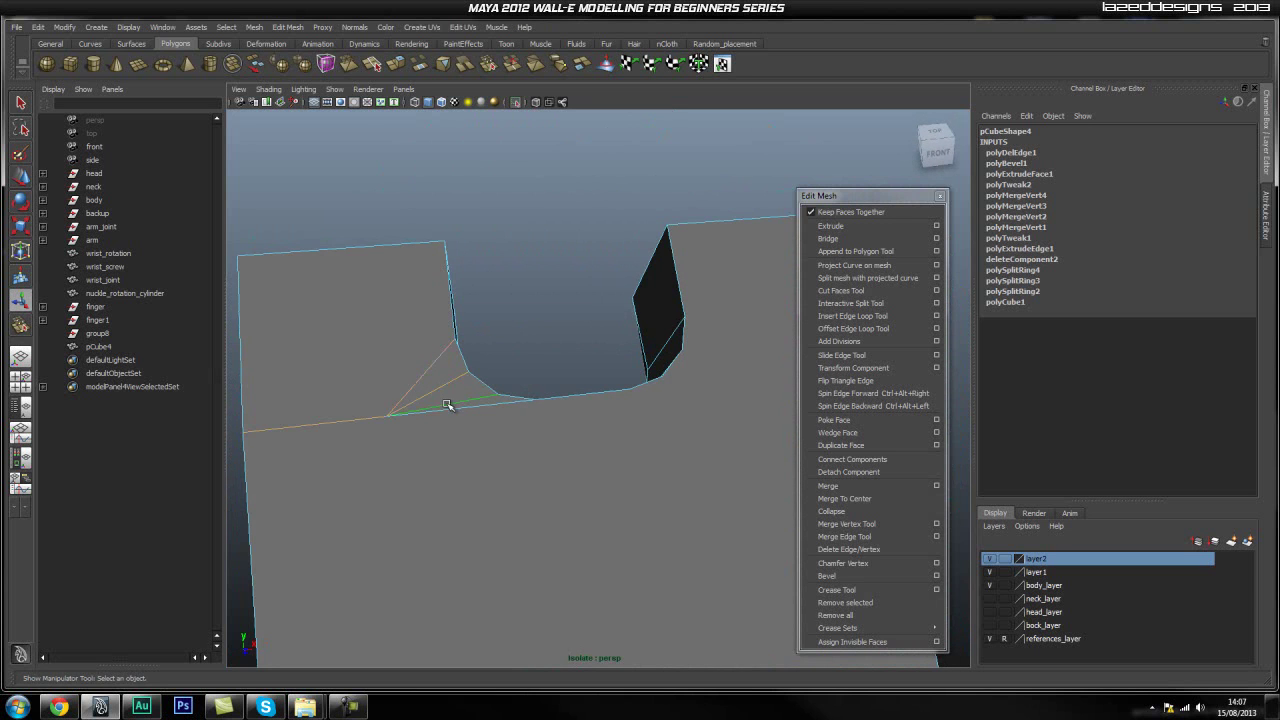
pyautogui.keyDown('alt'); pyautogui.moveTo(441, 425); pyautogui.dragTo(612, 375); pyautogui.keyUp('alt')
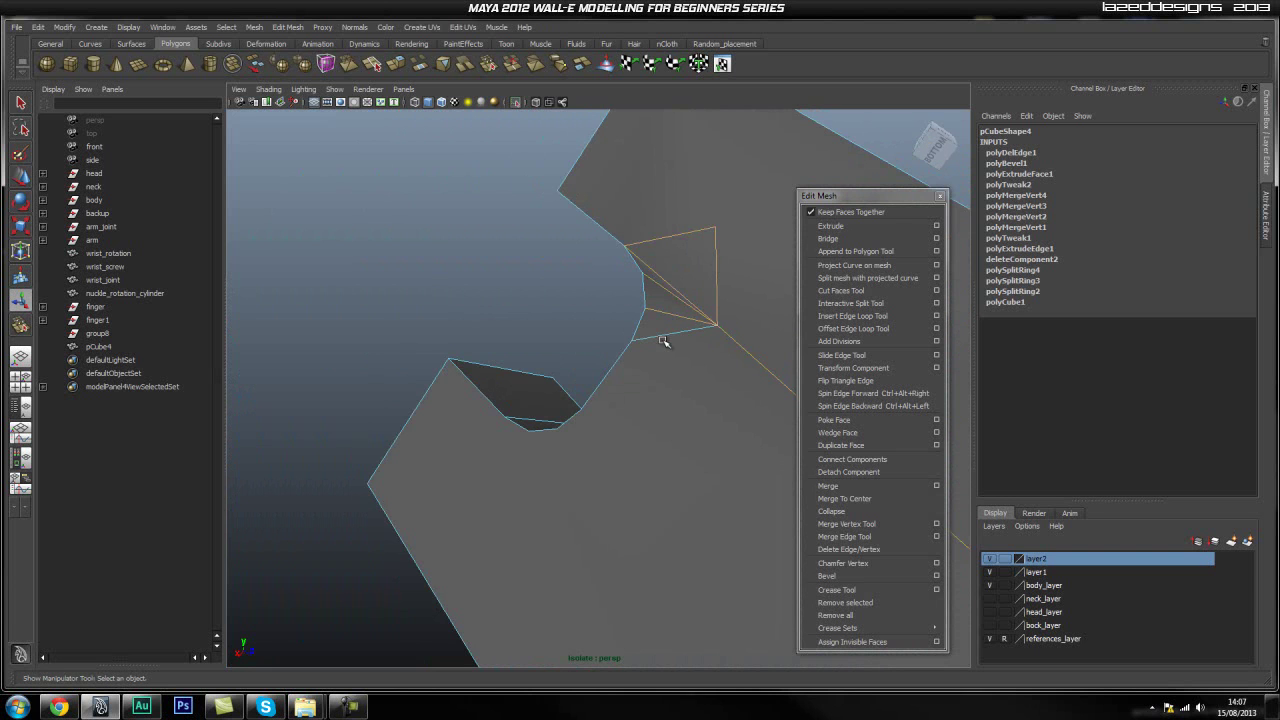
pyautogui.keyDown('shift'); pyautogui.moveTo(668, 328); pyautogui.dragTo(674, 389, button='right'); pyautogui.keyUp('shift')
pyautogui.keyDown('alt'); pyautogui.moveTo(674, 389); pyautogui.dragTo(491, 366); pyautogui.keyUp('alt')
pyautogui.keyDown('shift'); pyautogui.moveTo(770, 377); pyautogui.dragTo(706, 400, button='right'); pyautogui.keyUp('shift')
pyautogui.moveTo(706, 400)
pyautogui.keyDown('alt'); pyautogui.mouseDown()
pyautogui.moveTo(646, 380)
pyautogui.moveTo(711, 369)
pyautogui.moveTo(517, 394)
pyautogui.moveTo(649, 371)
pyautogui.moveTo(731, 388)
pyautogui.moveTo(606, 400)
pyautogui.moveTo(609, 420)
pyautogui.moveTo(688, 418)
pyautogui.mouseUp(); pyautogui.keyUp('alt')
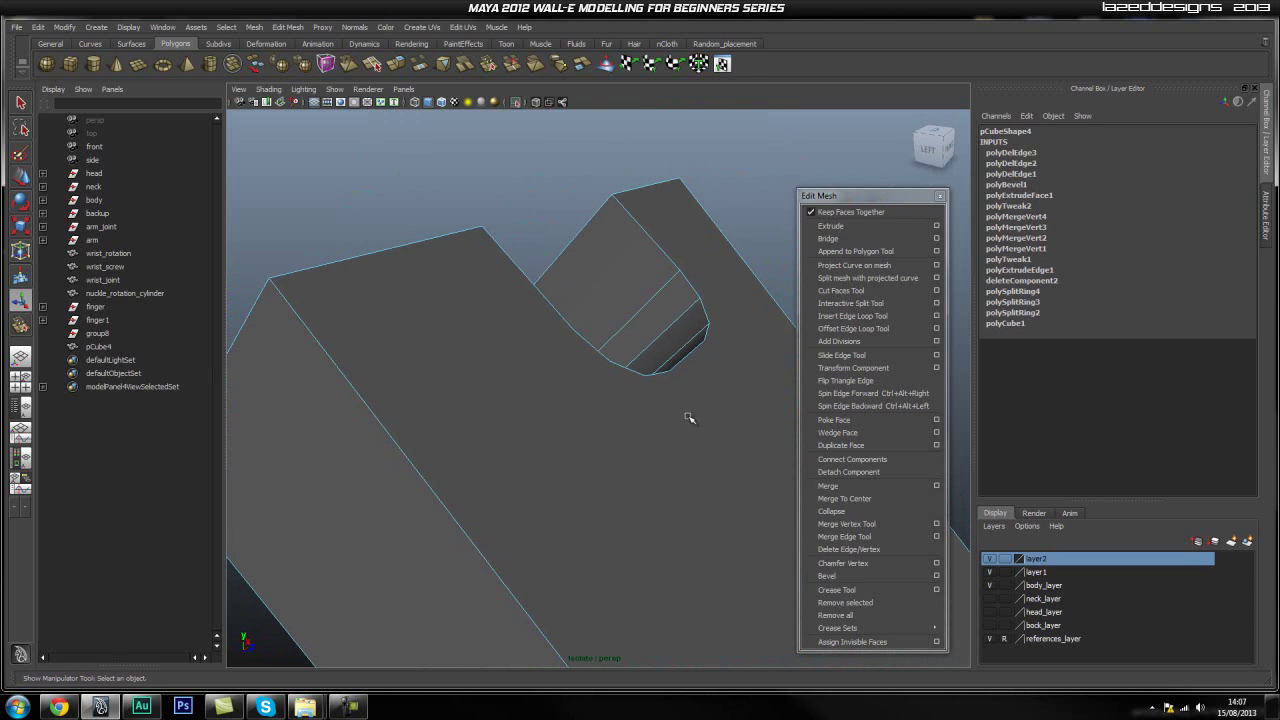
# Insert a crosswise edge on the outer side of each prong, level with the notch base
pyautogui.click(852, 316)
pyautogui.moveTo(446, 514); pyautogui.dragTo(445, 505)
pyautogui.hotkey('ctrl', 'z')
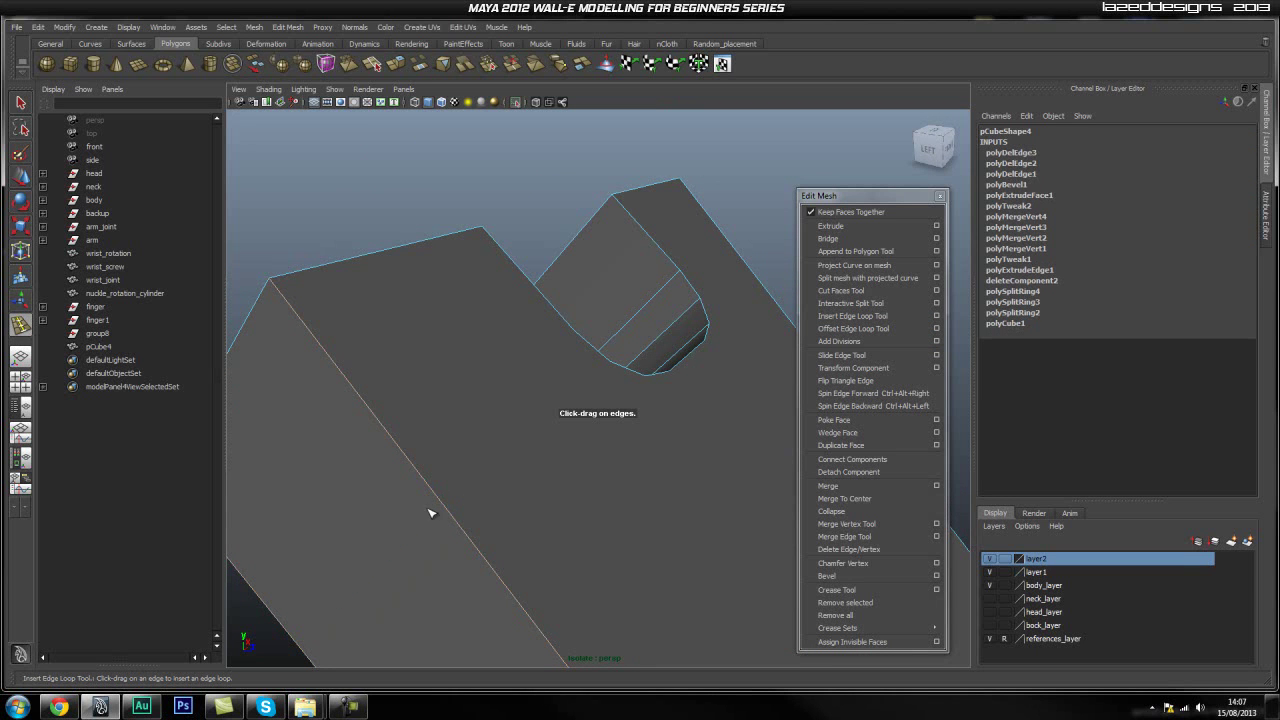
pyautogui.moveTo(440, 498); pyautogui.dragTo(441, 499)
pyautogui.keyDown('alt'); pyautogui.moveTo(441, 499); pyautogui.dragTo(600, 455); pyautogui.keyUp('alt')
pyautogui.click(631, 451)
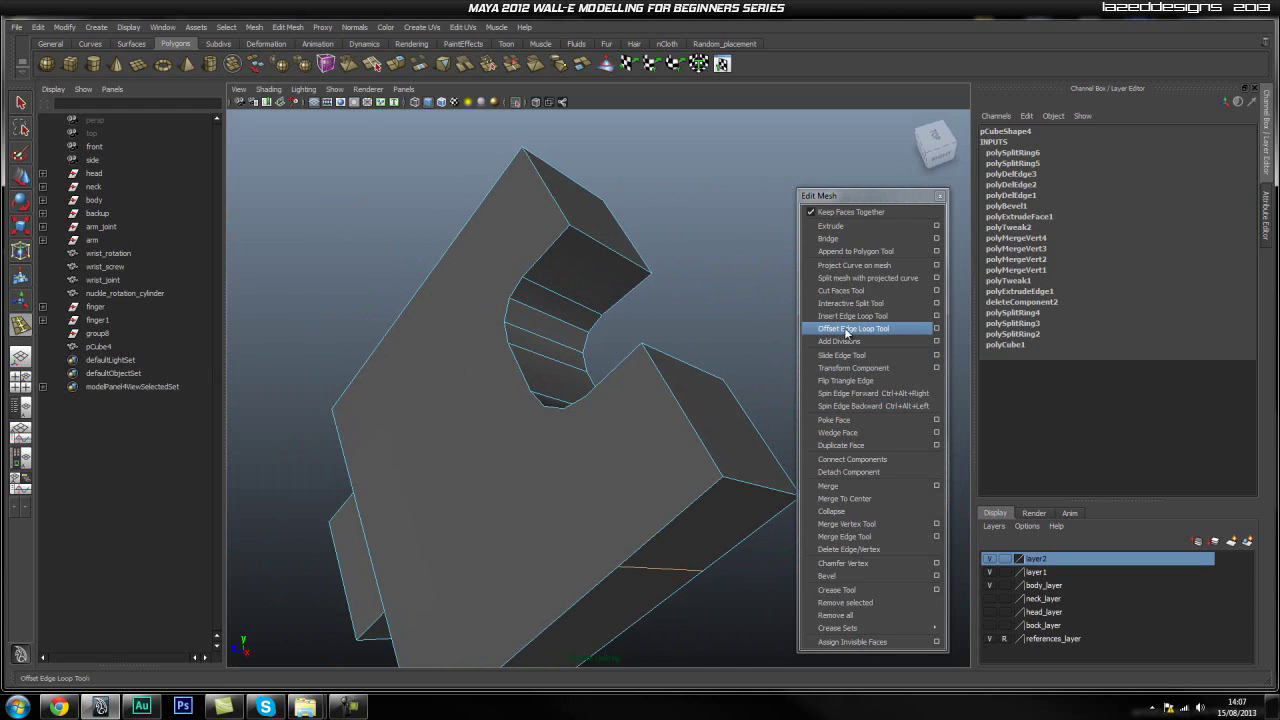
# Split one face of the thumb from both notch base corners to the new crosswise edges on the outer sides
pyautogui.keyDown('alt'); pyautogui.moveTo(565, 540); pyautogui.dragTo(578, 491); pyautogui.keyUp('alt')
pyautogui.keyDown('alt'); pyautogui.moveTo(595, 452); pyautogui.dragTo(603, 539, button='right'); pyautogui.keyUp('alt')
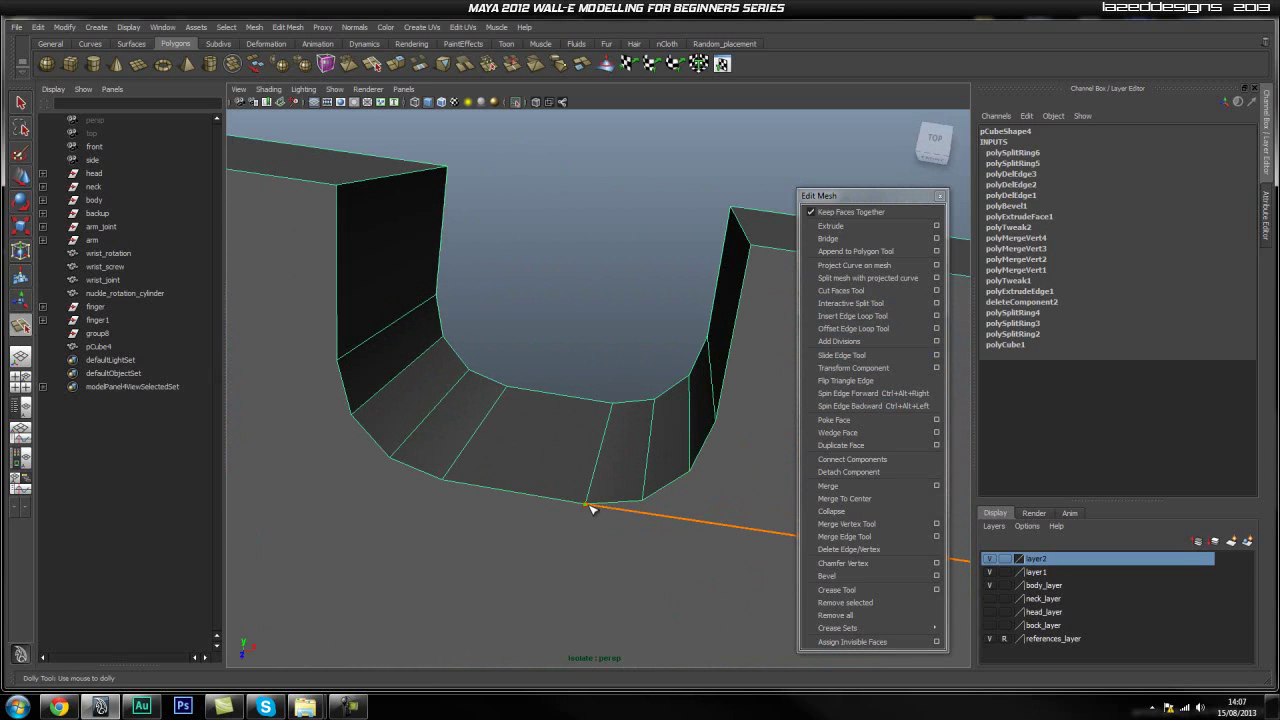
pyautogui.click(587, 507)
pyautogui.press('Return')
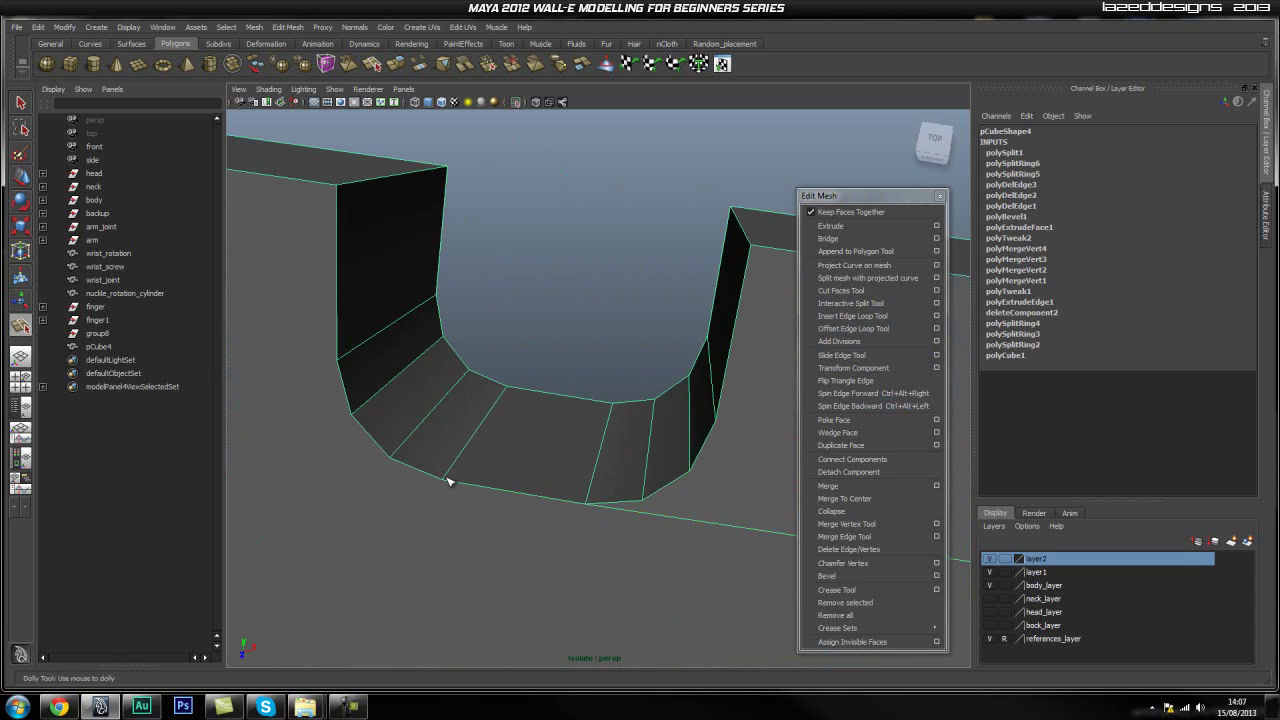
pyautogui.keyDown('alt'); pyautogui.moveTo(449, 482); pyautogui.dragTo(580, 456); pyautogui.keyUp('alt')
pyautogui.click(531, 493)
pyautogui.press('Return')
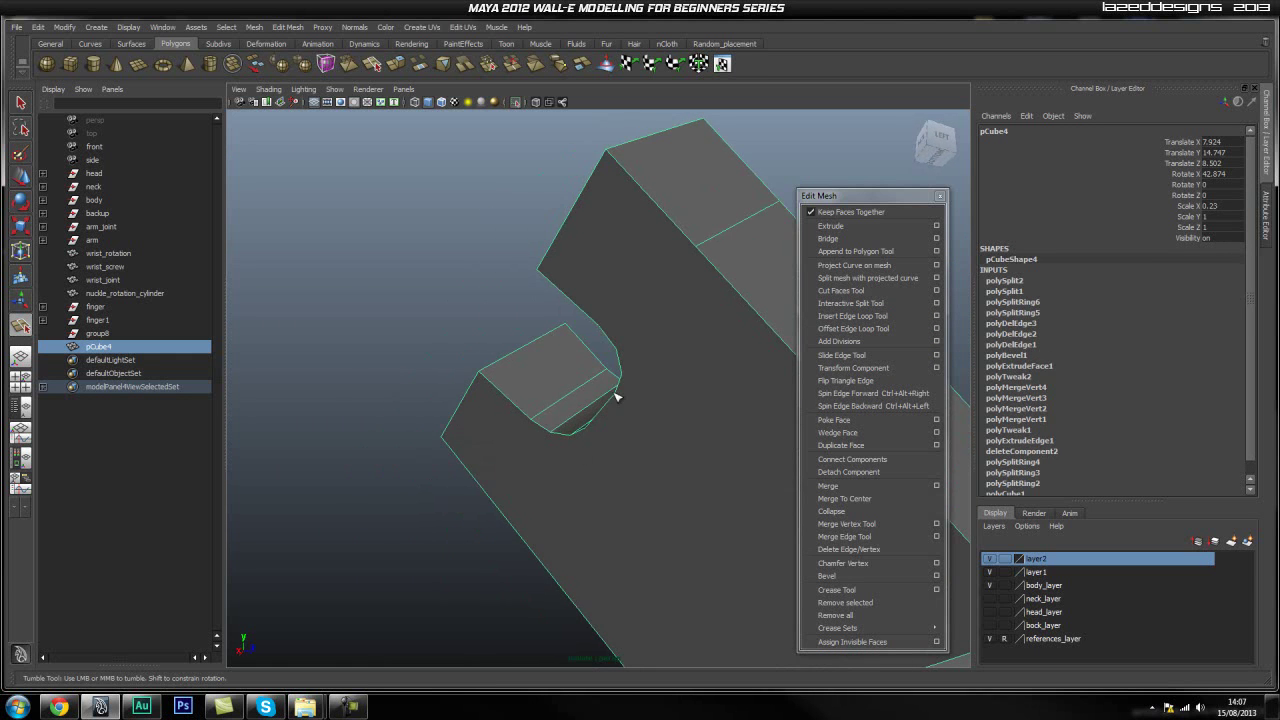
# Split the opposite face from its notch base corners to the crosswise edges on the outer sides
pyautogui.keyDown('alt'); pyautogui.moveTo(700, 250); pyautogui.dragTo(590, 447); pyautogui.keyUp('alt')
pyautogui.press('Return')
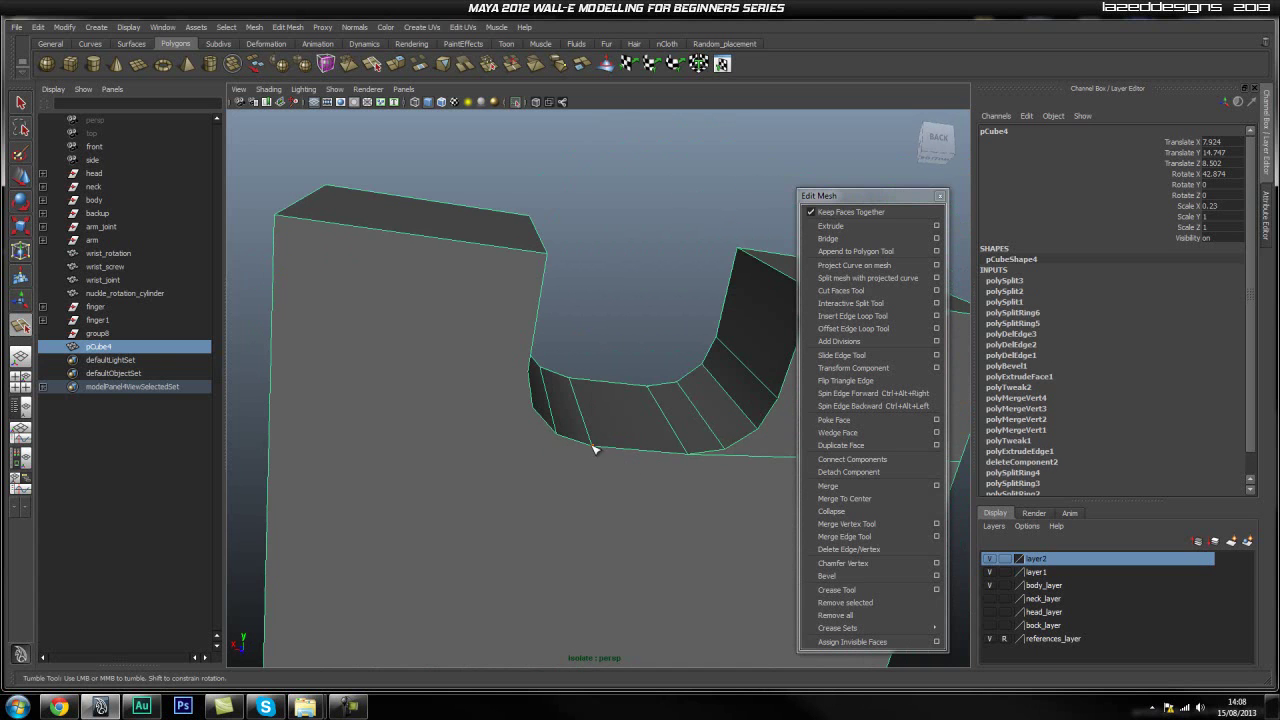
pyautogui.keyDown('alt'); pyautogui.moveTo(479, 474); pyautogui.dragTo(547, 460); pyautogui.keyUp('alt')
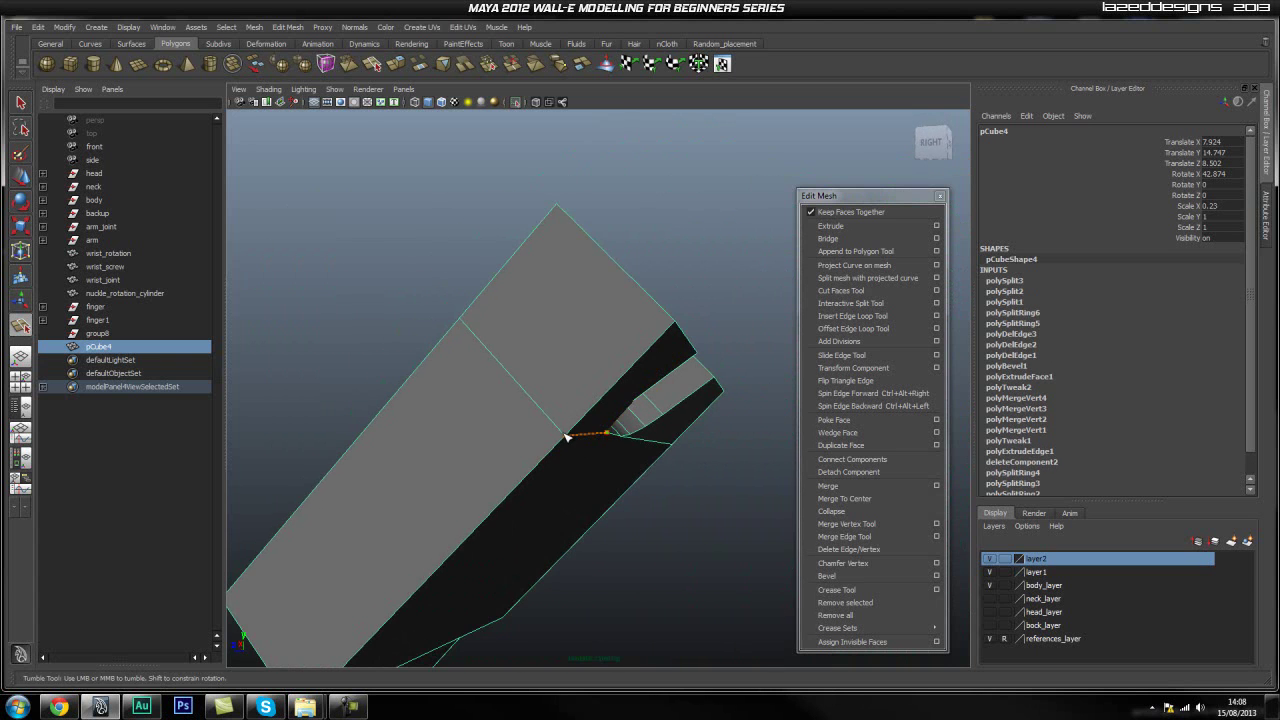
pyautogui.click(566, 437)
pyautogui.press('Return')
# Try to straighten the crosswise edges around the notch base by scaling them along the thumb's length
pyautogui.keyDown('alt'); pyautogui.moveTo(660, 477); pyautogui.dragTo(534, 423); pyautogui.keyUp('alt')
pyautogui.moveTo(557, 408); pyautogui.dragTo(520, 369, button='right')
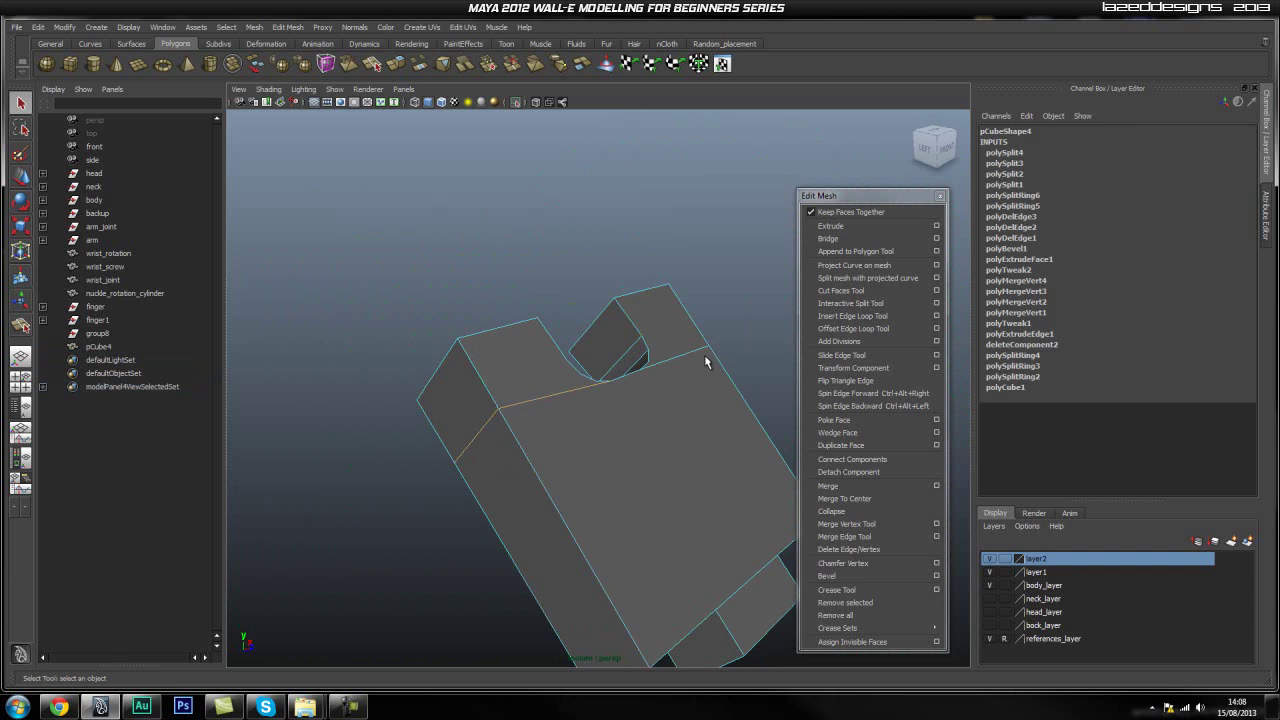
pyautogui.keyDown('alt'); pyautogui.moveTo(684, 359); pyautogui.dragTo(523, 500); pyautogui.keyUp('alt')
pyautogui.press('r')
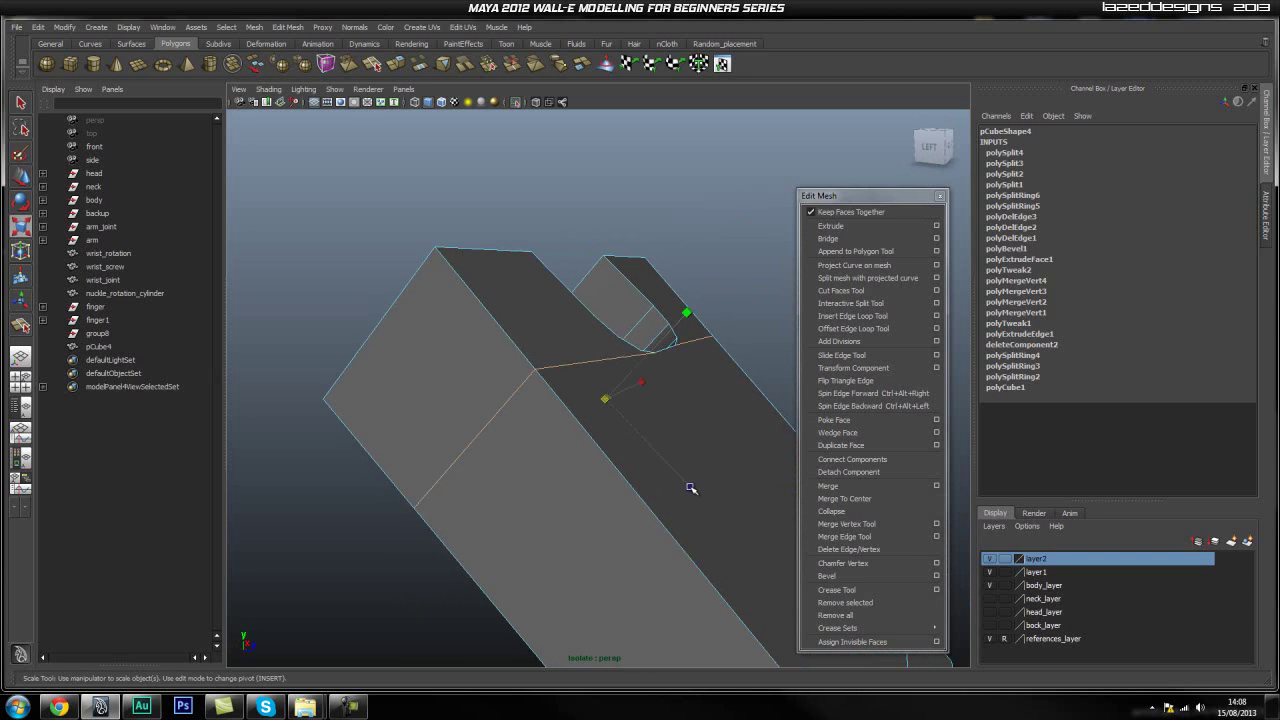
pyautogui.moveTo(635, 430); pyautogui.dragTo(769, 510)
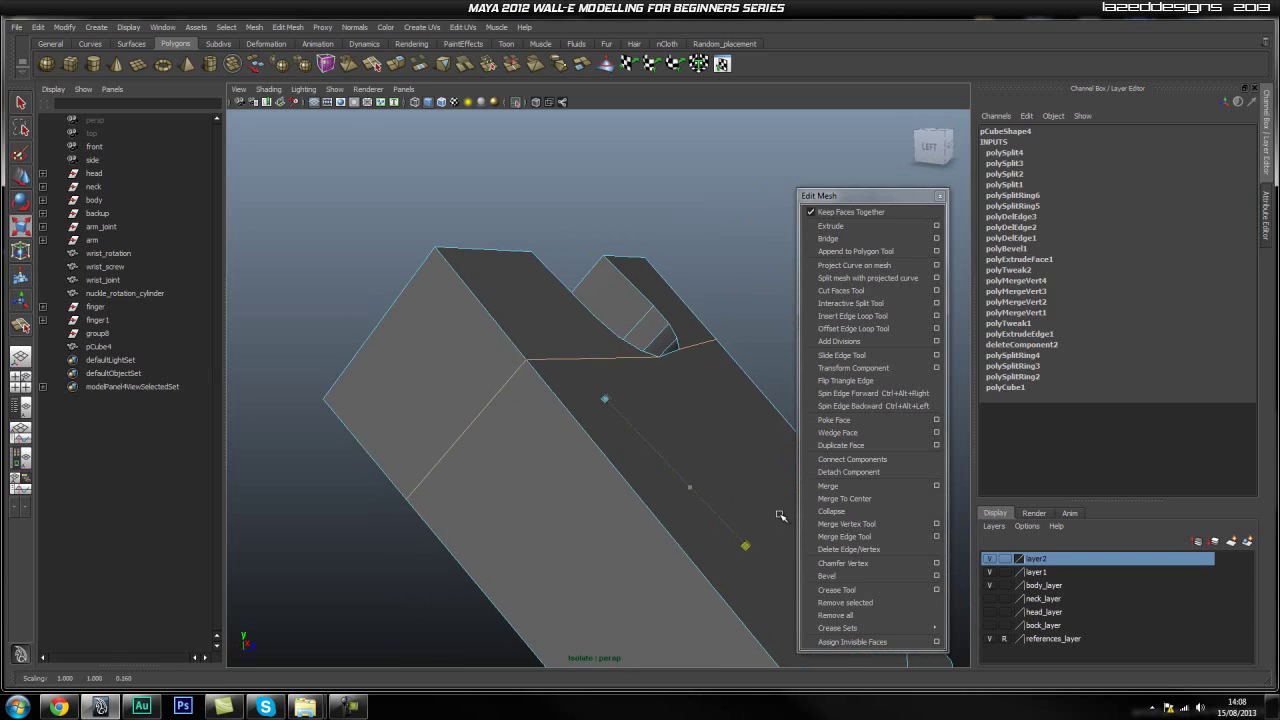
pyautogui.keyDown('alt'); pyautogui.moveTo(651, 471); pyautogui.dragTo(607, 408); pyautogui.keyUp('alt')
pyautogui.scroll(3, 591, 454)
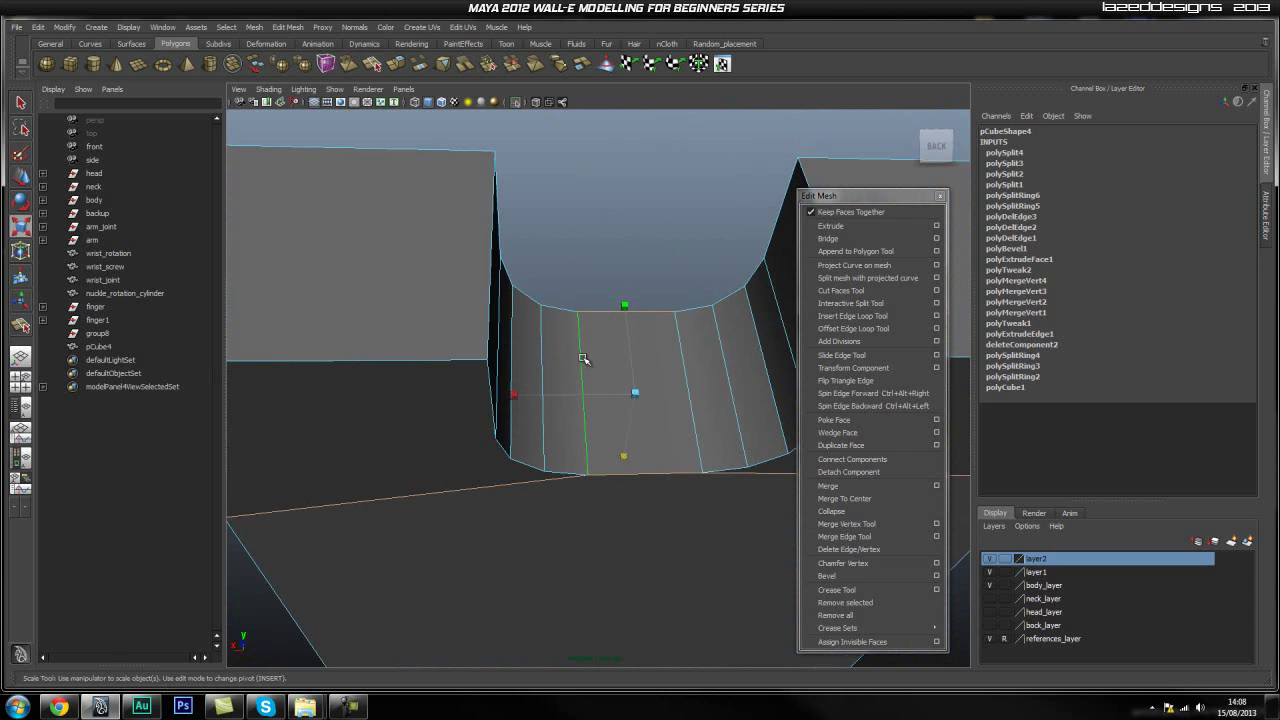
pyautogui.keyDown('alt'); pyautogui.moveTo(591, 424); pyautogui.dragTo(757, 443); pyautogui.keyUp('alt')
pyautogui.moveTo(479, 494); pyautogui.dragTo(577, 381)
pyautogui.click(705, 298)
pyautogui.keyDown('alt'); pyautogui.moveTo(705, 298); pyautogui.dragTo(500, 460); pyautogui.keyUp('alt')
# Shift the outer vertex of the crosswise edge along one prong, lining it up with the notch base
pyautogui.rightClick(477, 477)
pyautogui.click(420, 476)
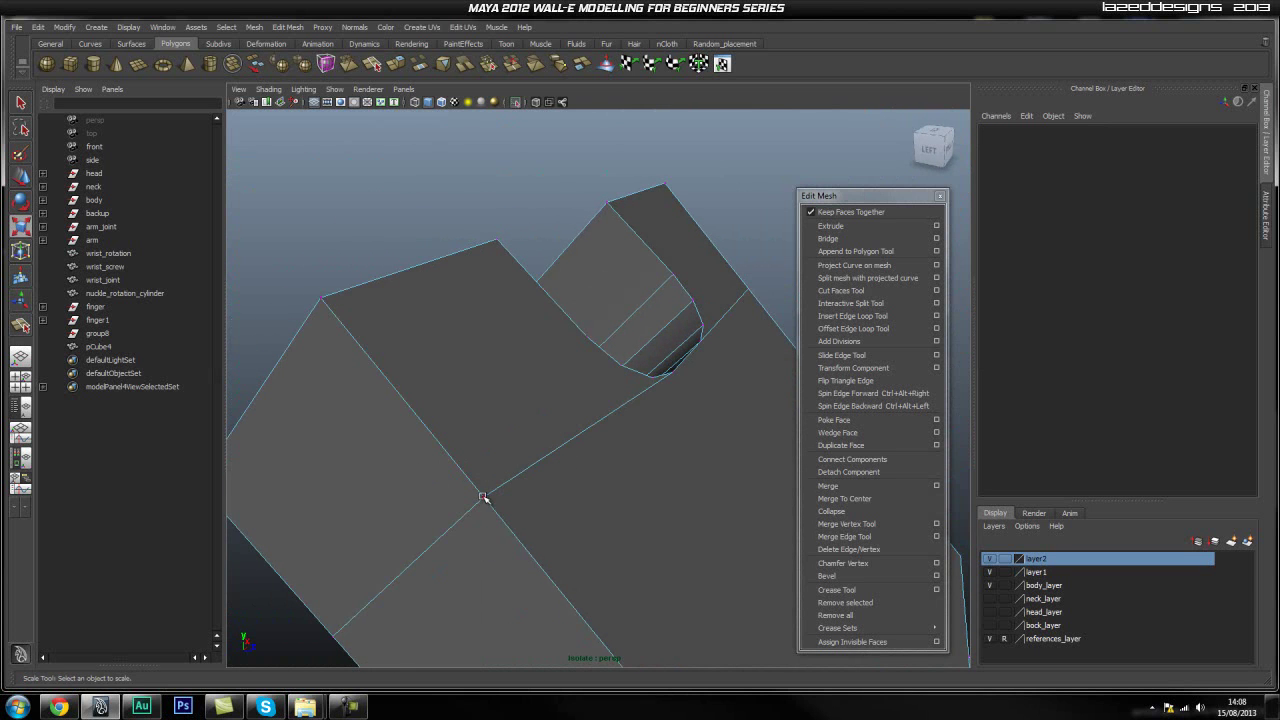
pyautogui.click(483, 497)
pyautogui.press('w')
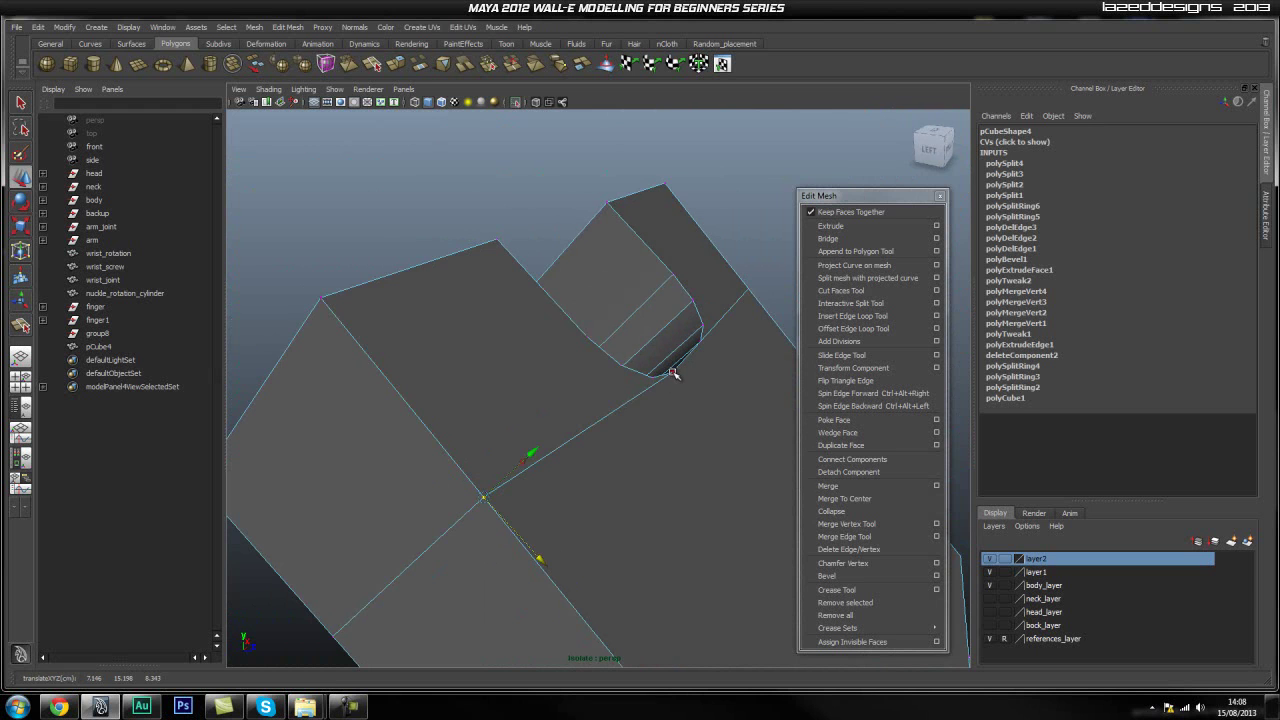
pyautogui.keyDown('alt'); pyautogui.moveTo(687, 413); pyautogui.dragTo(587, 490); pyautogui.keyUp('alt')
pyautogui.scroll(-4, 568, 510)
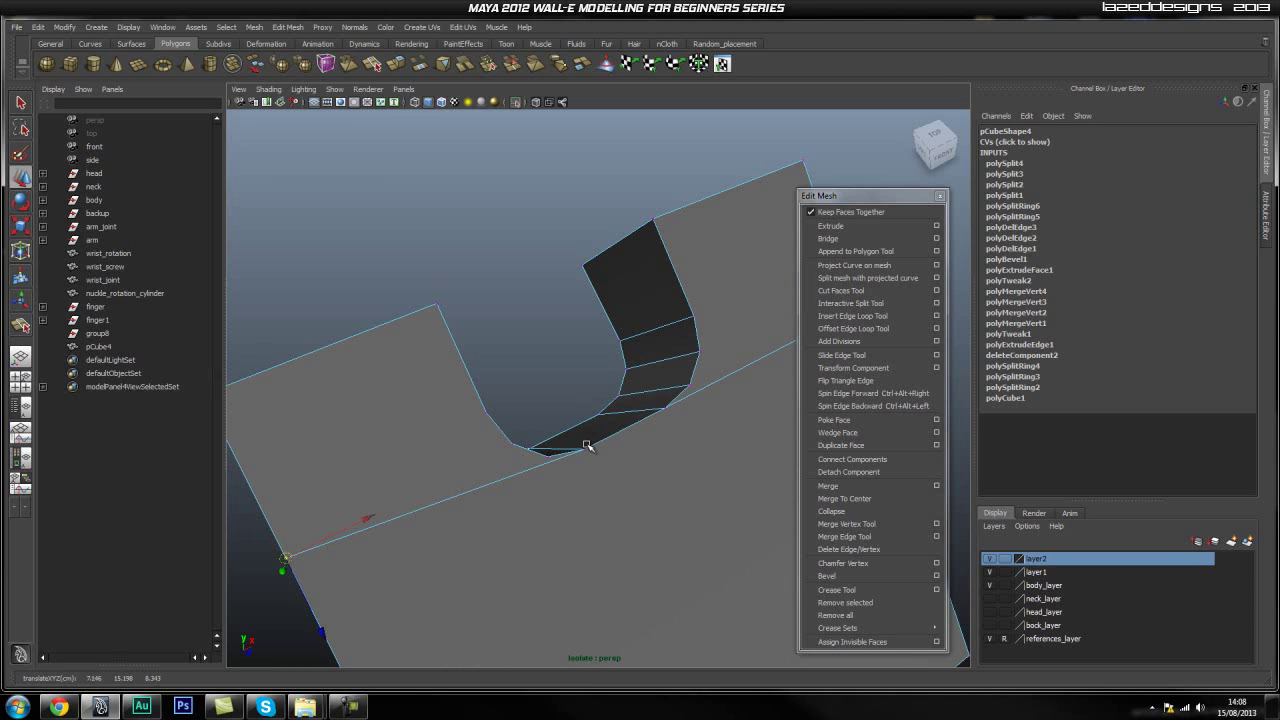
pyautogui.middleClick(587, 452)
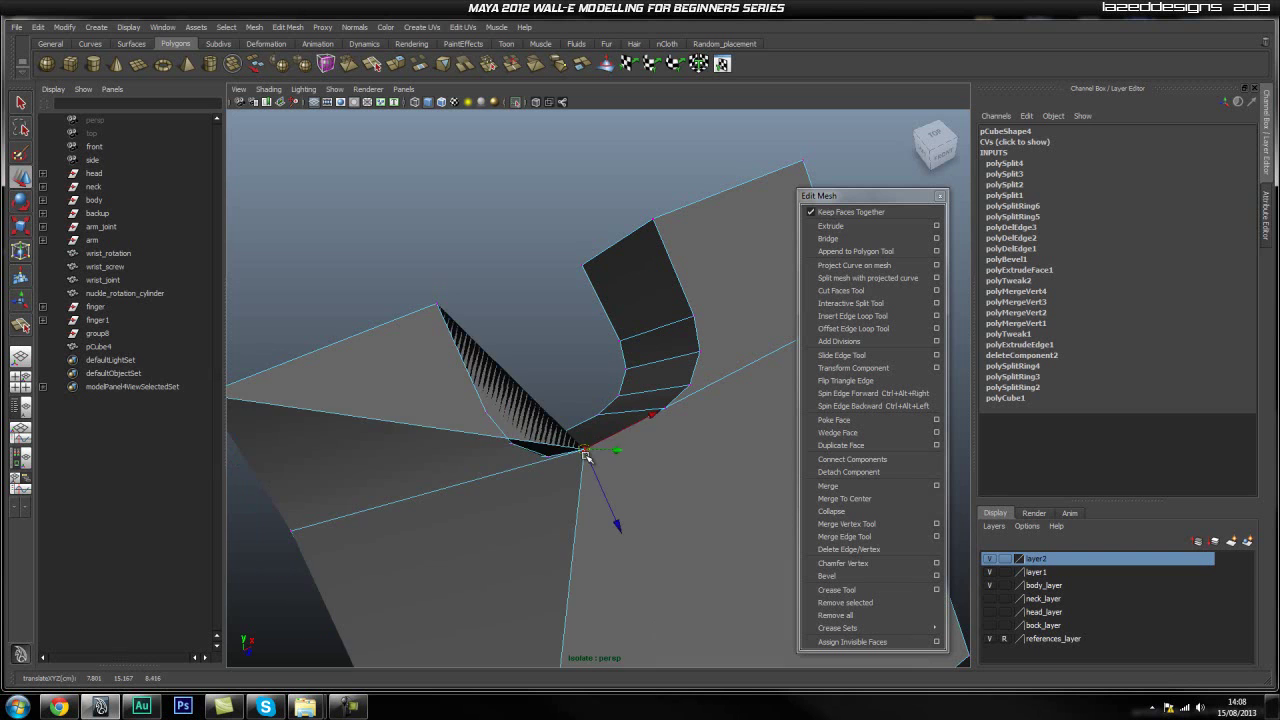
pyautogui.hotkey('ctrl', 'z')
pyautogui.keyDown('alt'); pyautogui.moveTo(434, 517); pyautogui.dragTo(511, 472); pyautogui.keyUp('alt')
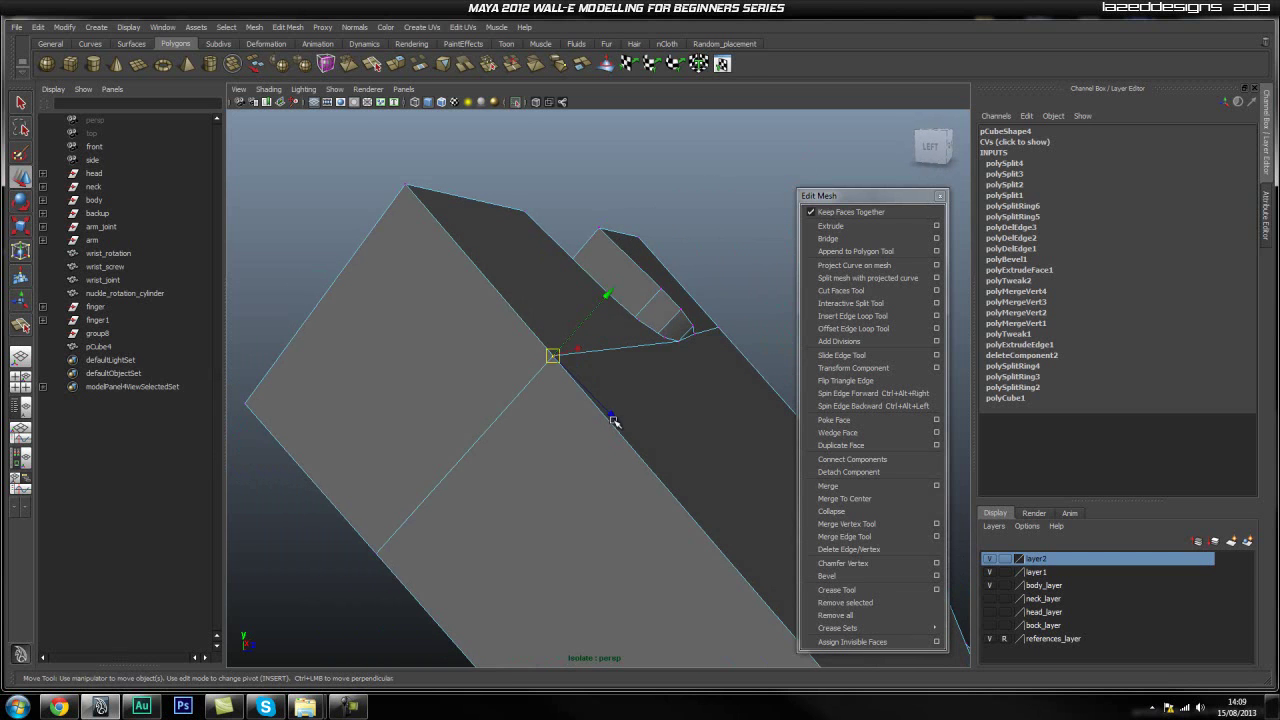
pyautogui.keyDown('alt'); pyautogui.moveTo(643, 414); pyautogui.dragTo(663, 418); pyautogui.keyUp('alt')
pyautogui.moveTo(624, 390); pyautogui.dragTo(624, 392, button='middle')
pyautogui.moveTo(616, 470)
pyautogui.keyDown('alt'); pyautogui.mouseDown()
pyautogui.moveTo(586, 460)
pyautogui.moveTo(514, 511)
pyautogui.moveTo(595, 470)
pyautogui.mouseUp(); pyautogui.keyUp('alt')
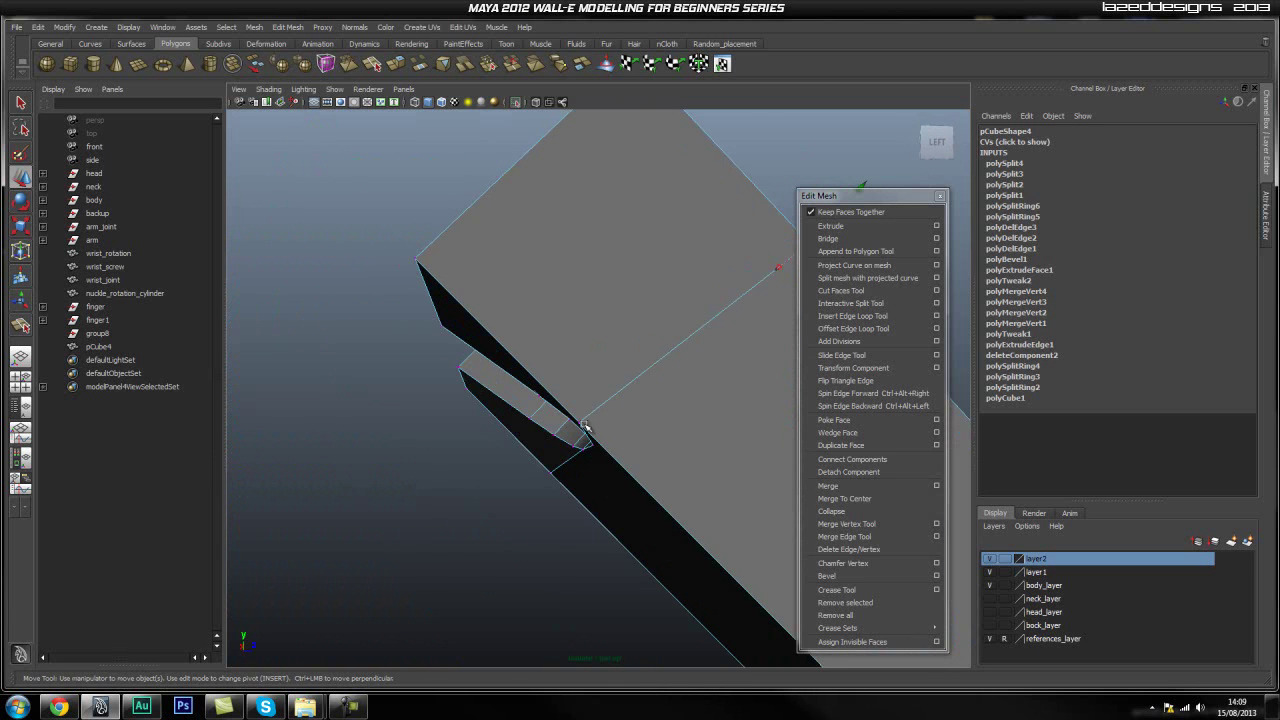
# Line up the outer vertices of the remaining crosswise edges with the notch base corners on both faces of the thumb
pyautogui.click(605, 445)
pyautogui.keyDown('alt'); pyautogui.moveTo(612, 450); pyautogui.dragTo(699, 435, button='right'); pyautogui.keyUp('alt')
pyautogui.keyDown('alt'); pyautogui.moveTo(699, 435); pyautogui.dragTo(692, 412); pyautogui.keyUp('alt')
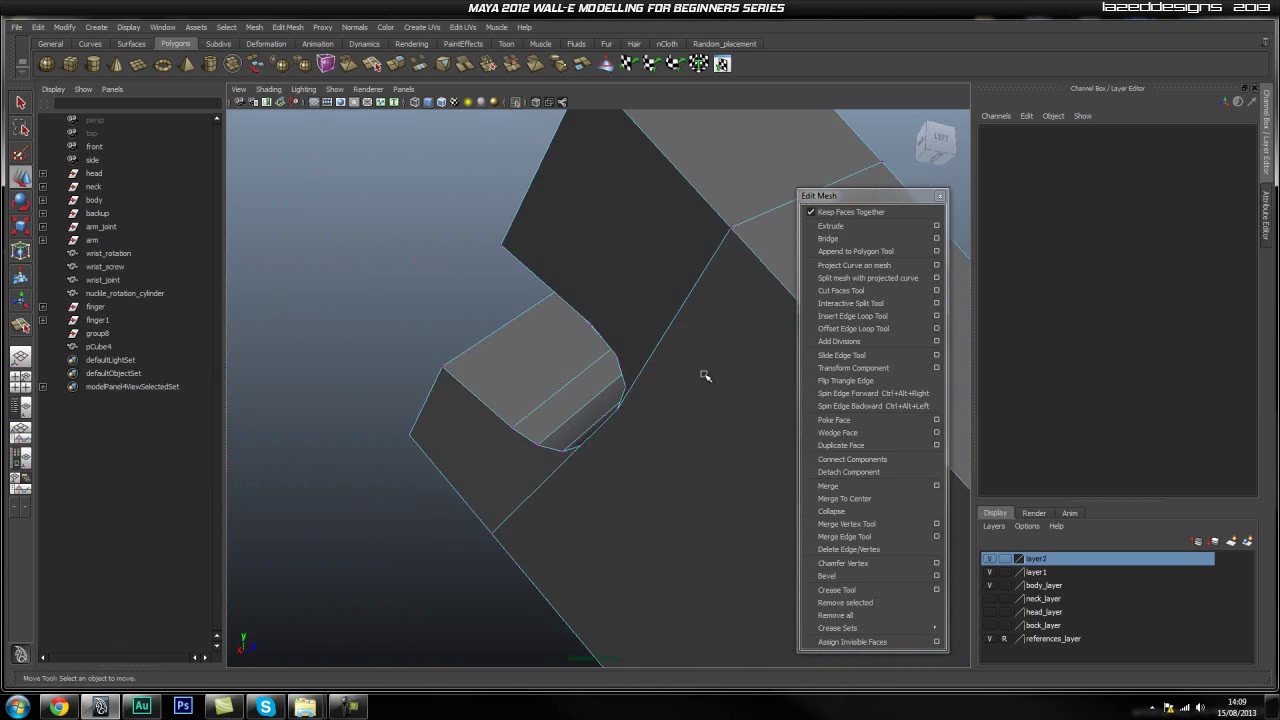
pyautogui.click(730, 227)
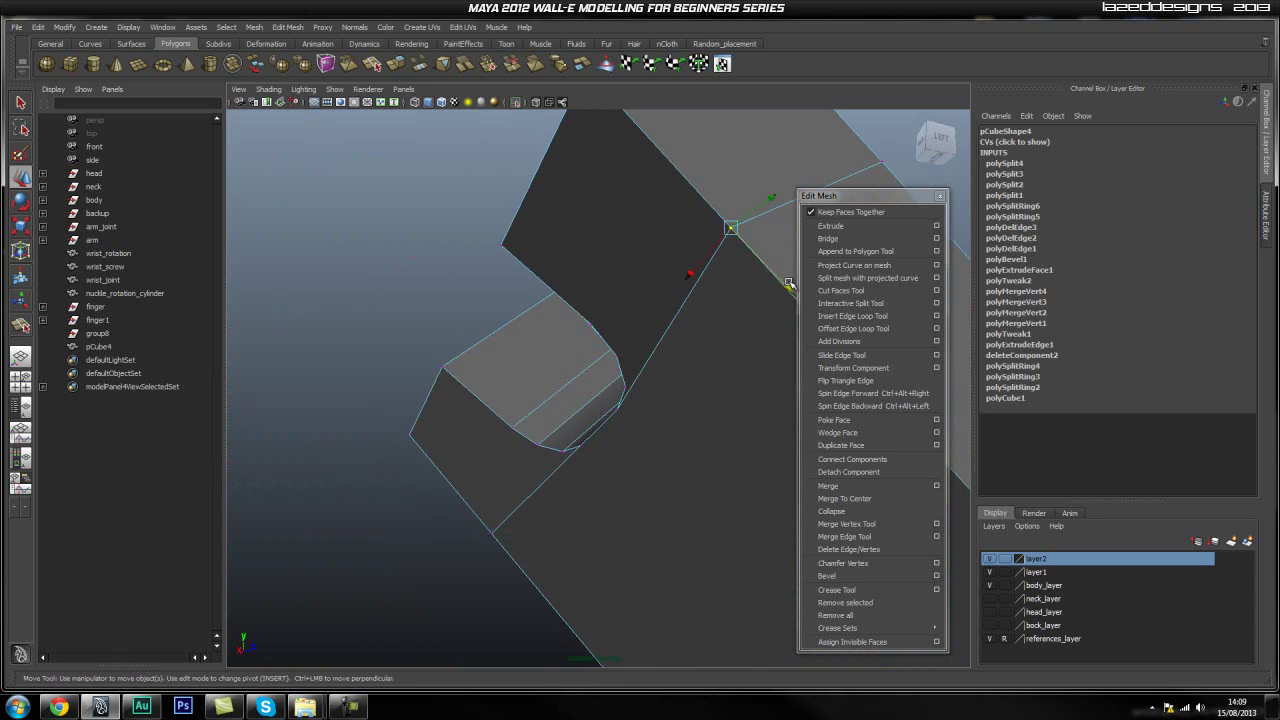
pyautogui.keyDown('alt'); pyautogui.moveTo(787, 287); pyautogui.dragTo(520, 446); pyautogui.keyUp('alt')
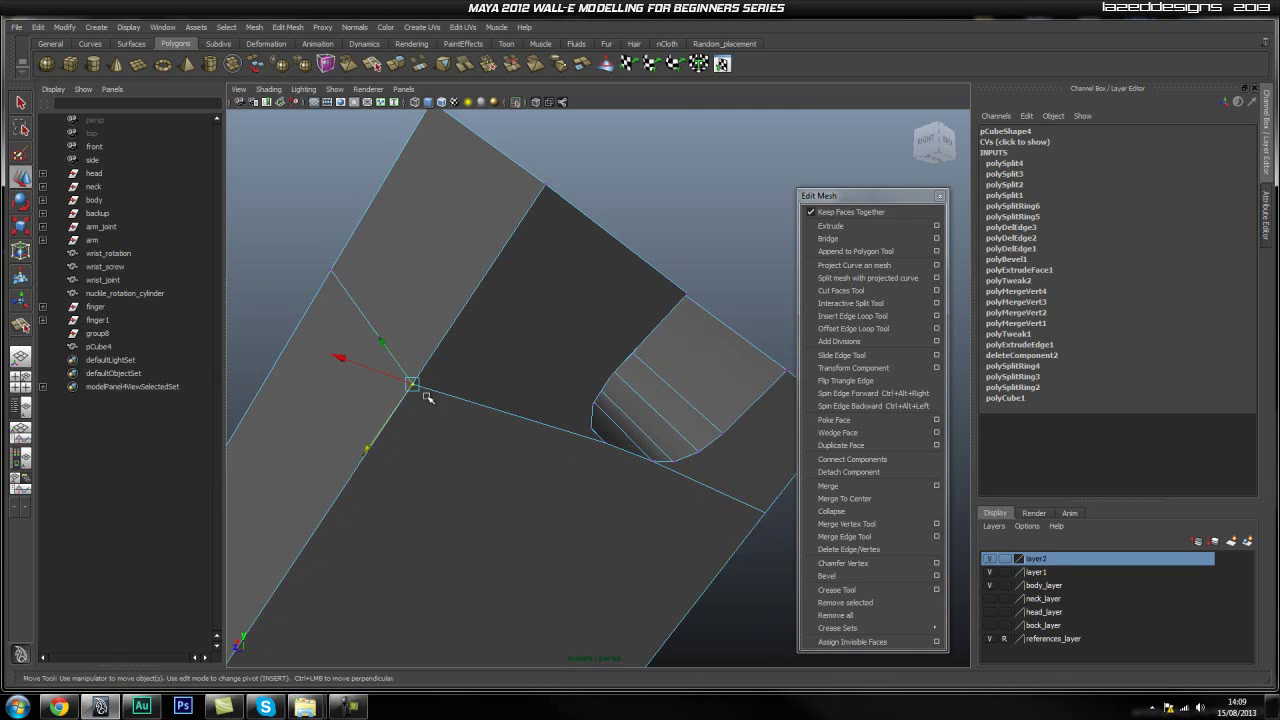
pyautogui.keyDown('alt'); pyautogui.moveTo(367, 447); pyautogui.dragTo(590, 461); pyautogui.keyUp('alt')
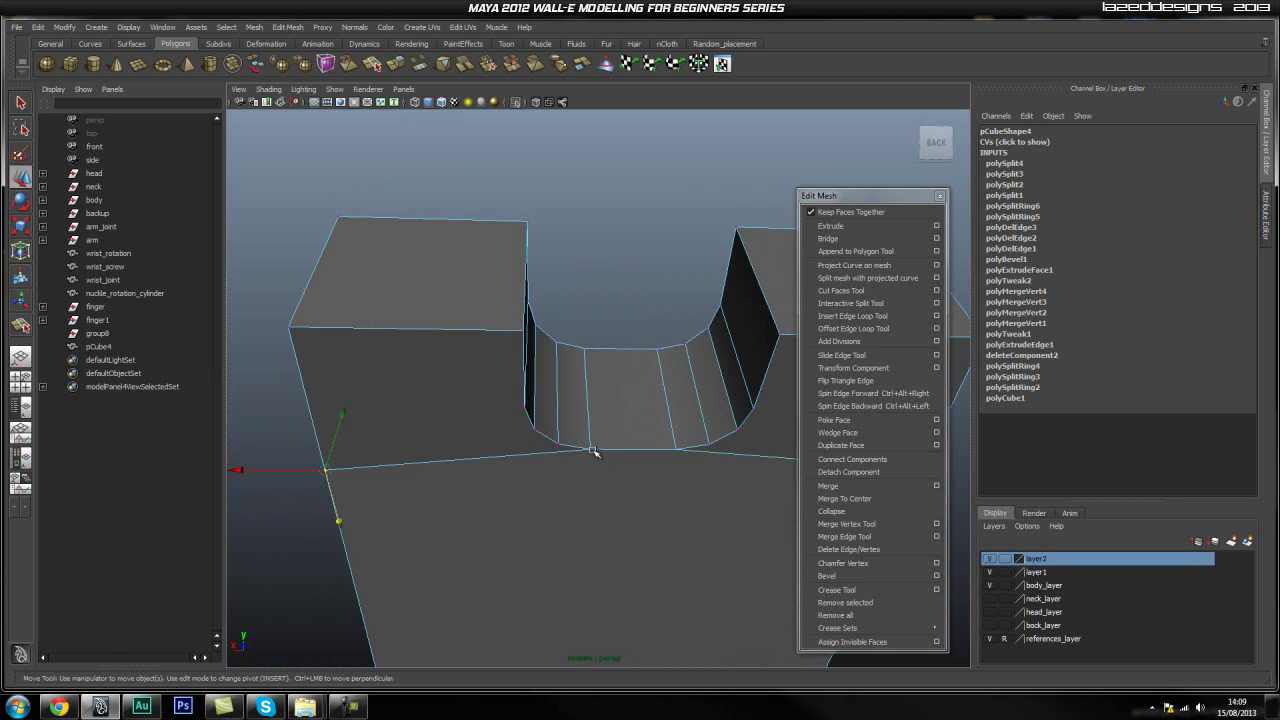
pyautogui.keyDown('alt'); pyautogui.moveTo(590, 444); pyautogui.dragTo(535, 443); pyautogui.keyUp('alt')
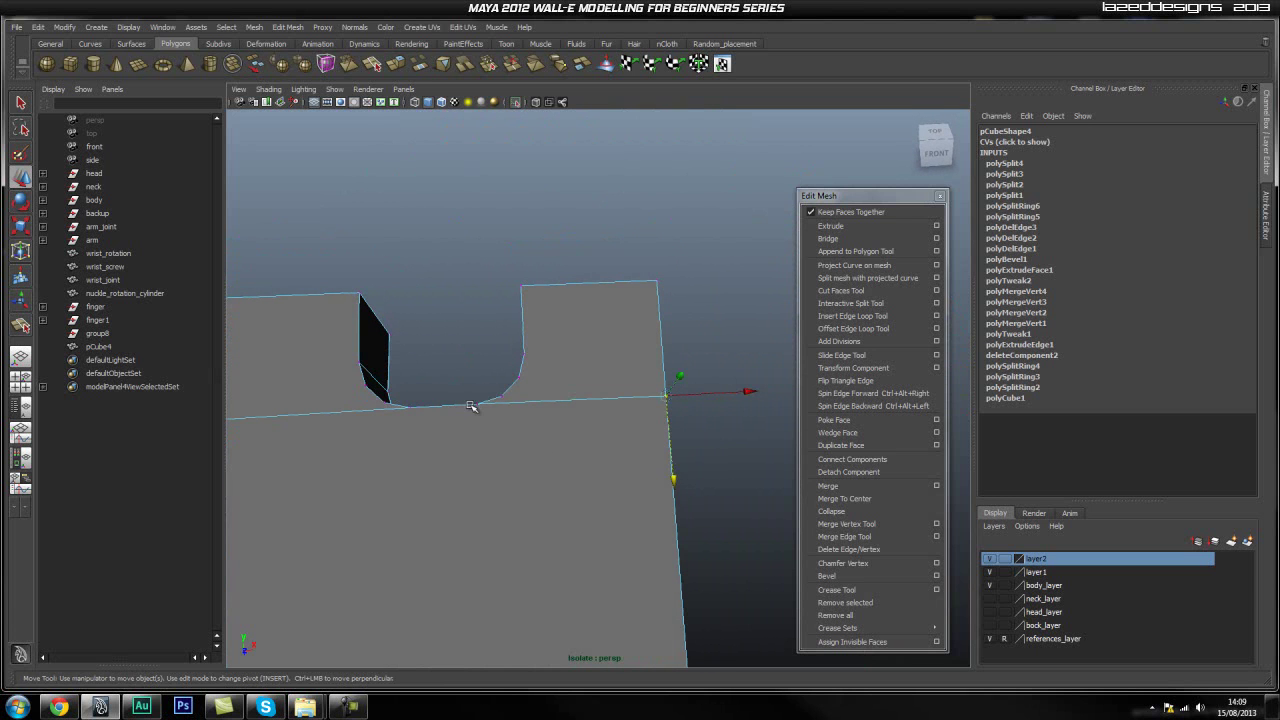
pyautogui.click(551, 280)
pyautogui.keyDown('alt'); pyautogui.moveTo(551, 280); pyautogui.dragTo(585, 467); pyautogui.keyUp('alt')
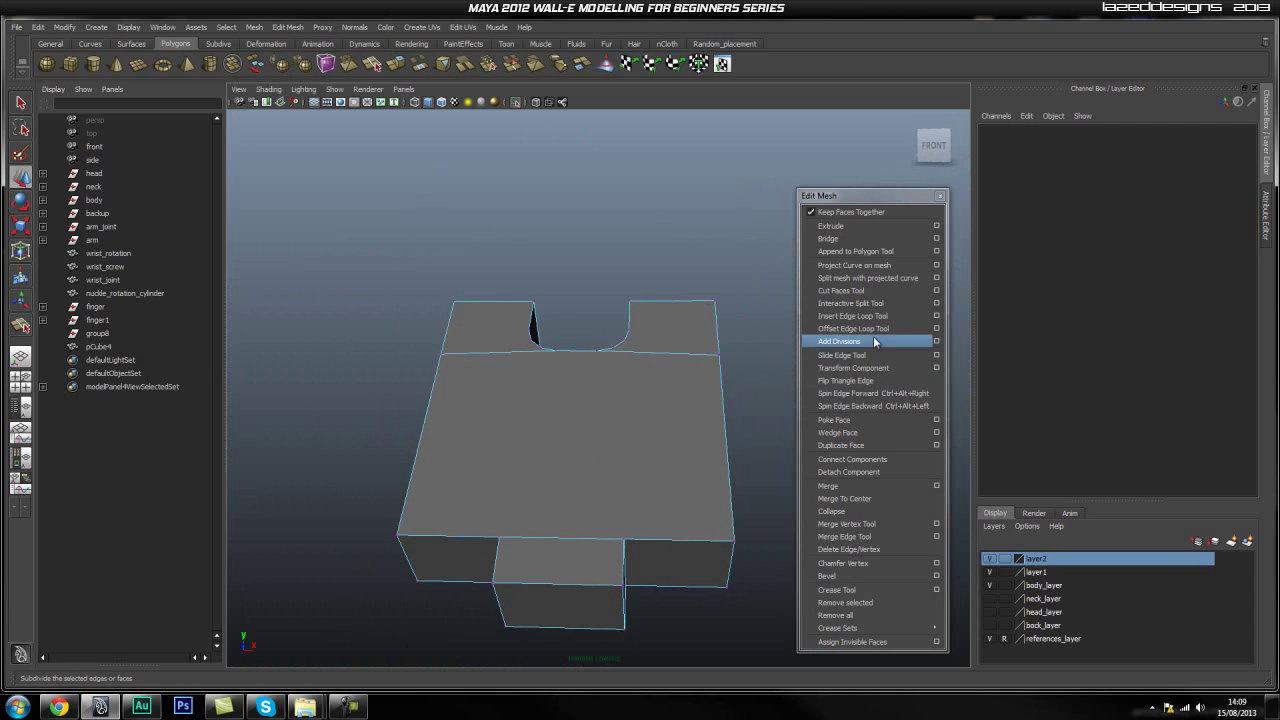
# Insert a lengthwise edge loop down the middle of the narrow end tab and continue it with a split across the body to the notch base
pyautogui.click(852, 316)
pyautogui.moveTo(574, 545); pyautogui.dragTo(566, 541)
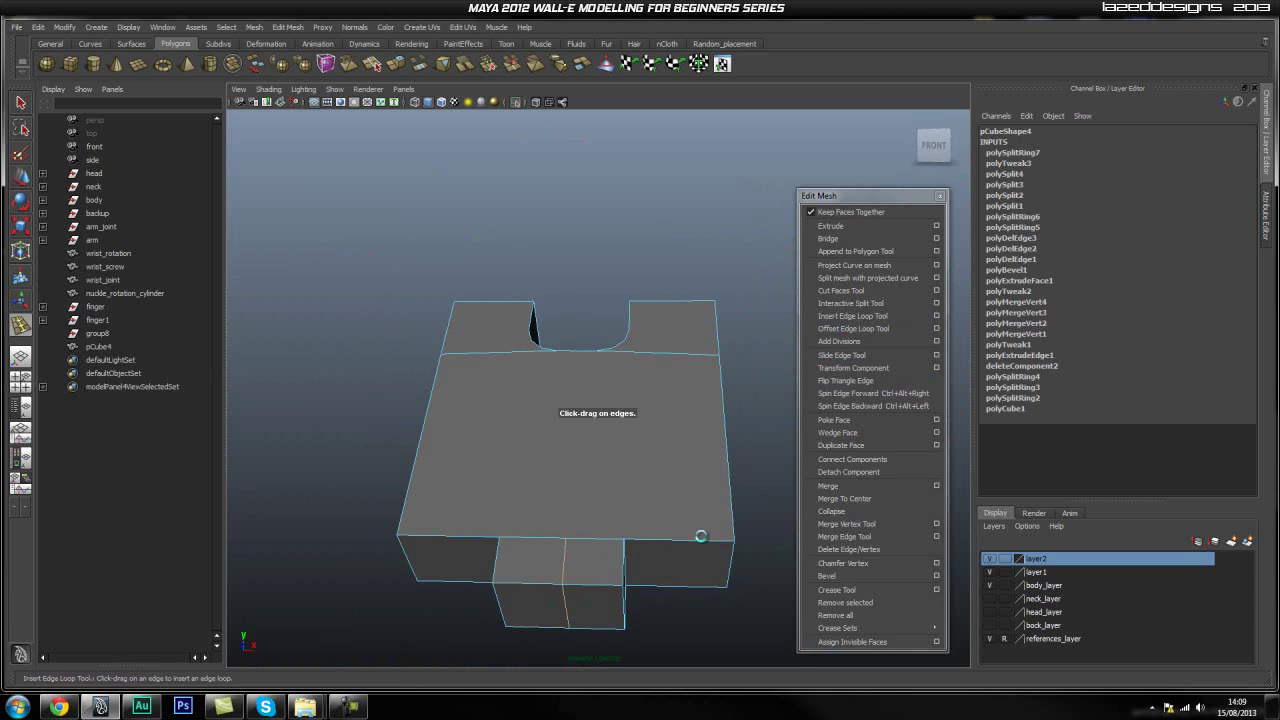
pyautogui.click(880, 303)
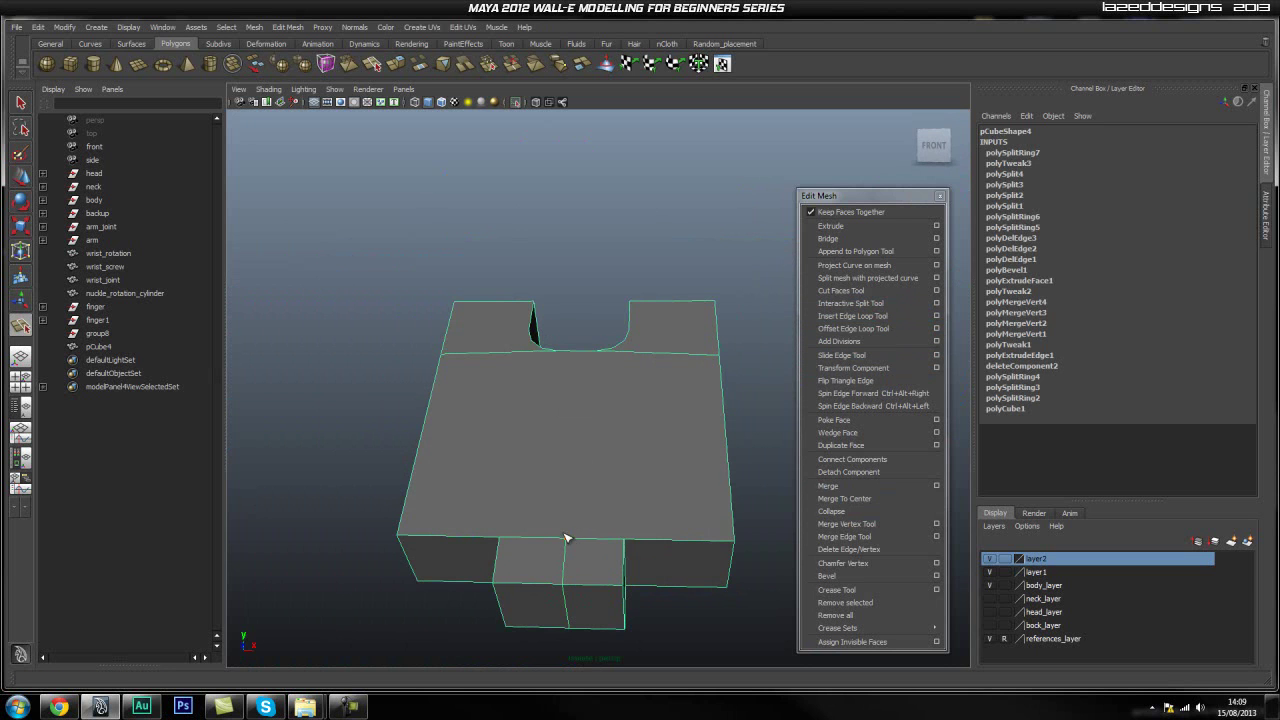
pyautogui.keyDown('alt'); pyautogui.moveTo(668, 310); pyautogui.dragTo(545, 374); pyautogui.keyUp('alt')
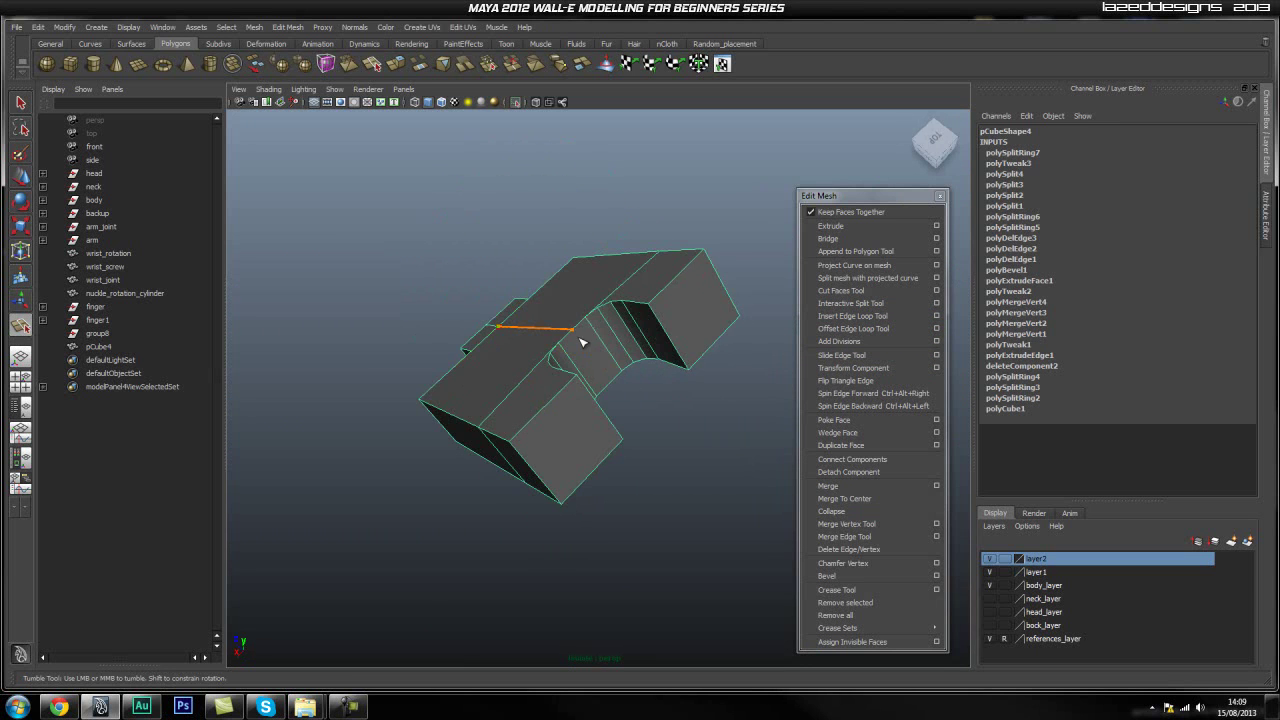
pyautogui.keyDown('alt'); pyautogui.moveTo(621, 383); pyautogui.dragTo(616, 523); pyautogui.keyUp('alt')
pyautogui.press('Return')
# Delete all faces on one side of the thumb's centre line, selecting them from the front, and return to the perspective view
pyautogui.keyDown('alt'); pyautogui.moveTo(606, 594); pyautogui.dragTo(633, 460); pyautogui.keyUp('alt')
pyautogui.press('space')
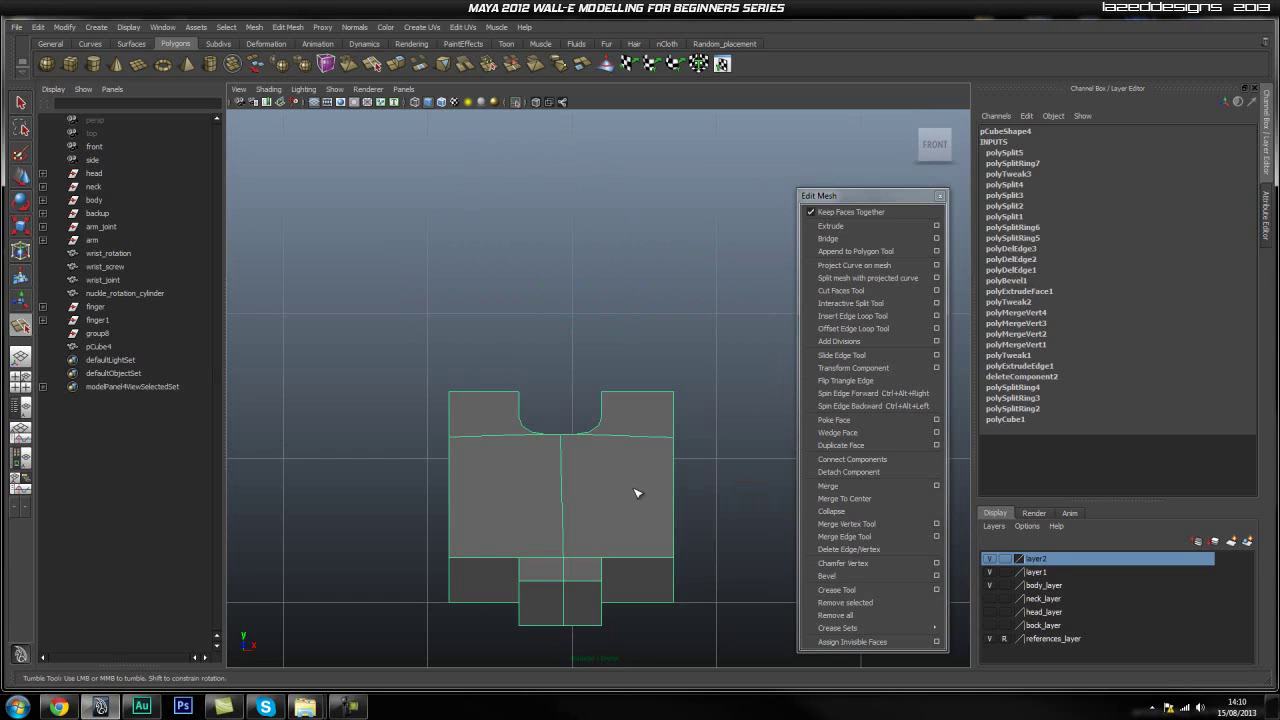
pyautogui.press('q')
pyautogui.moveTo(613, 511); pyautogui.dragTo(617, 547, button='right')
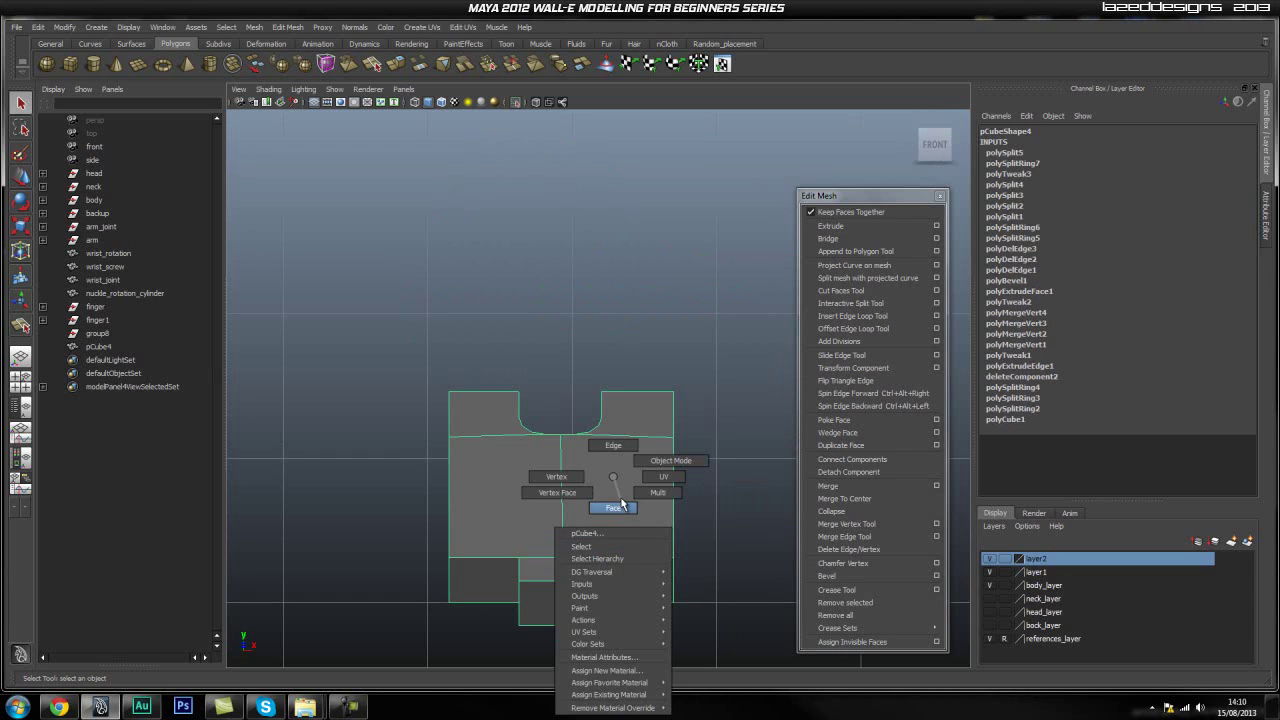
pyautogui.moveTo(368, 338); pyautogui.dragTo(557, 657)
pyautogui.press('Delete')
pyautogui.press('space')
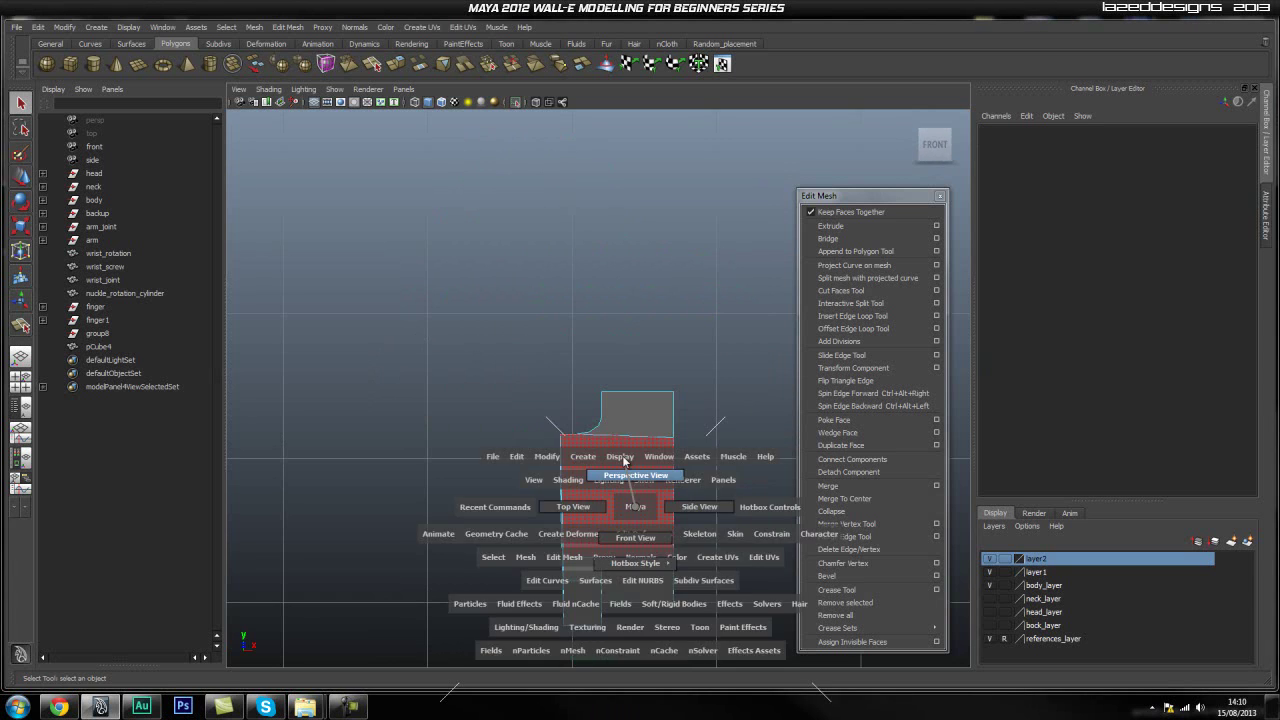
pyautogui.click(627, 473)
# Fill the hole along the cut side of the remaining thumb half
pyautogui.keyDown('alt'); pyautogui.moveTo(543, 543); pyautogui.dragTo(566, 472); pyautogui.keyUp('alt')
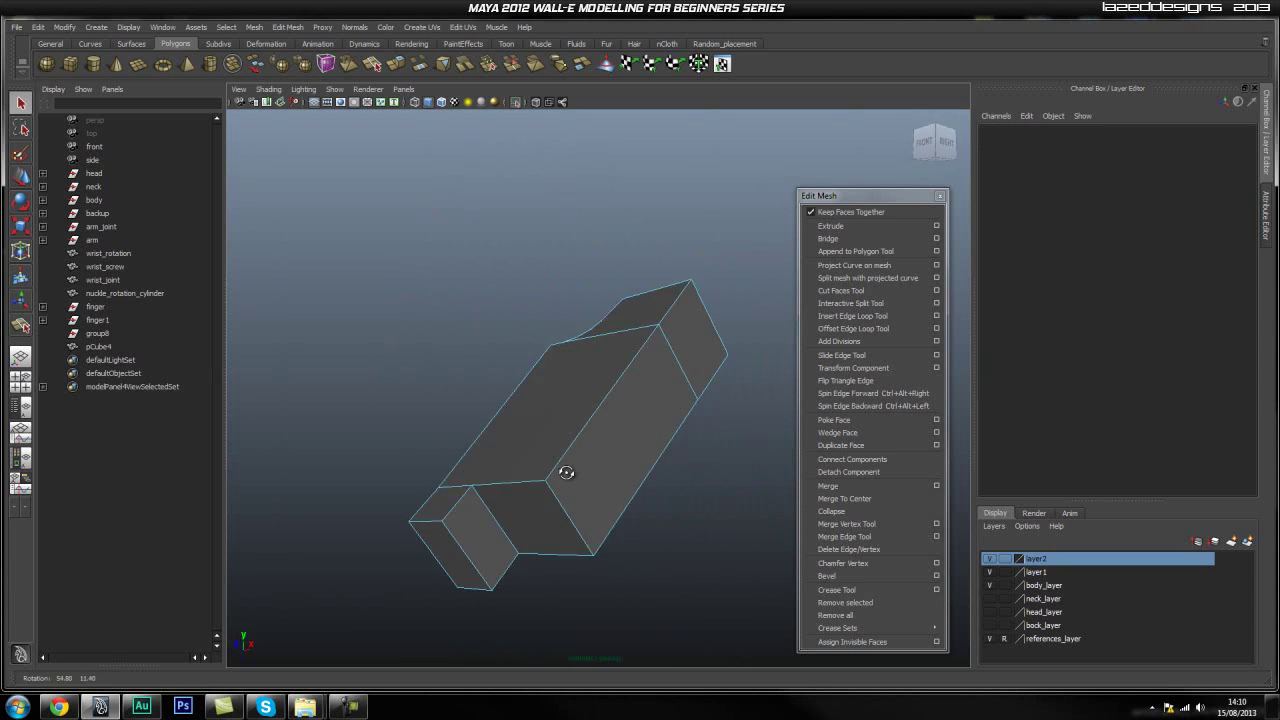
pyautogui.moveTo(553, 425); pyautogui.dragTo(608, 417, button='right')
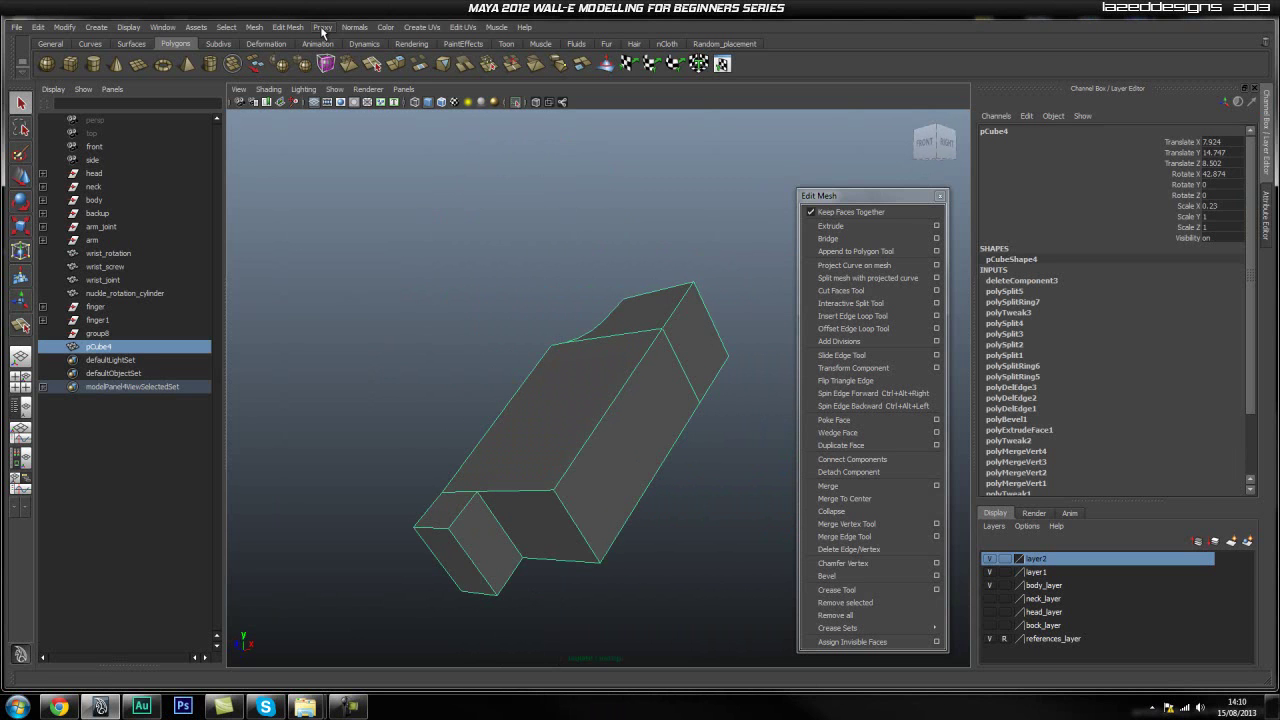
pyautogui.click(254, 30)
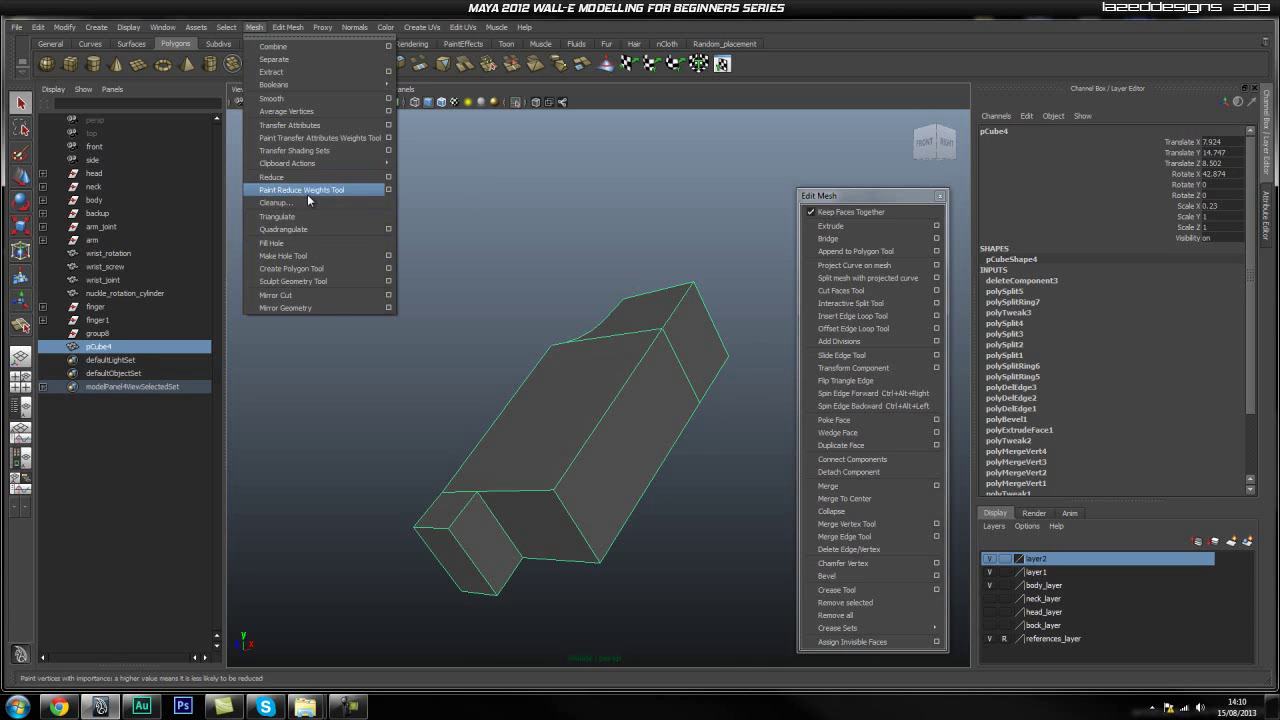
pyautogui.click(308, 250)
pyautogui.keyDown('alt'); pyautogui.moveTo(470, 360); pyautogui.dragTo(600, 406); pyautogui.keyUp('alt')
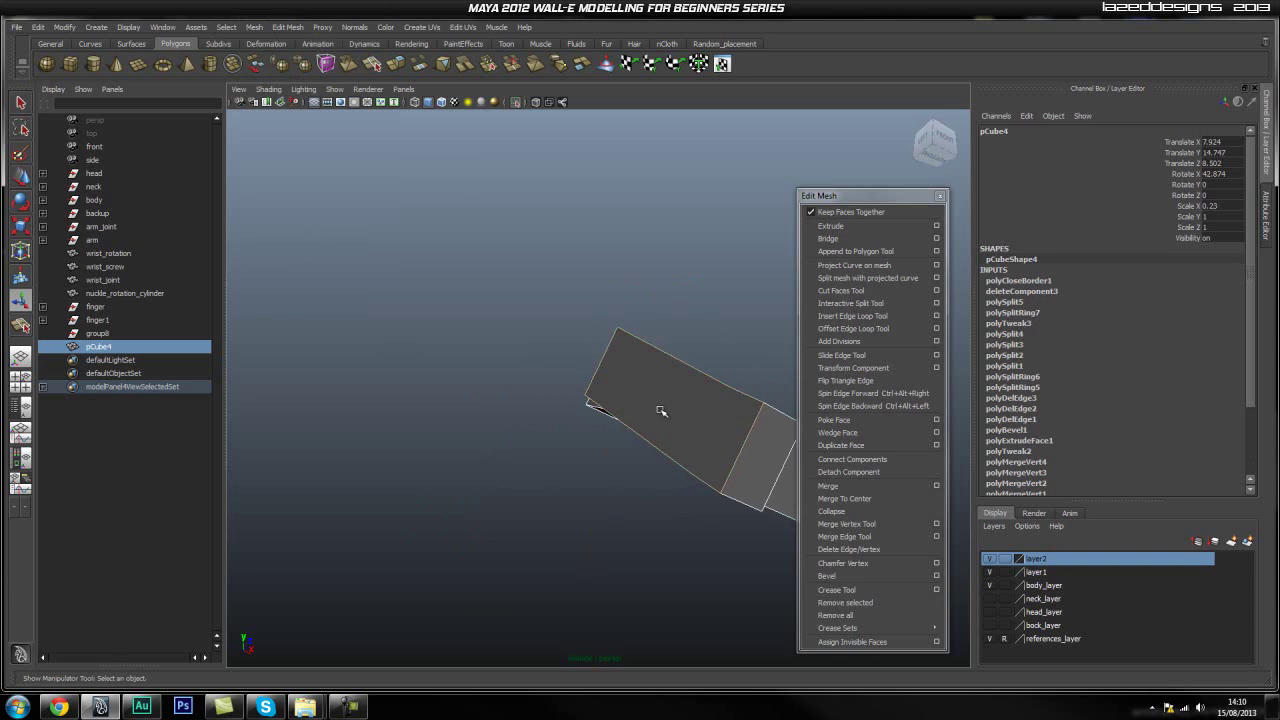
pyautogui.click(694, 257)
pyautogui.keyDown('alt'); pyautogui.moveTo(694, 257); pyautogui.dragTo(673, 431); pyautogui.keyUp('alt')
pyautogui.click(610, 376)
pyautogui.keyDown('alt'); pyautogui.moveTo(677, 346); pyautogui.dragTo(606, 466); pyautogui.keyUp('alt')
# Split around the prong from the first curve vertex above the notch base, across its faces and outer side
pyautogui.click(866, 319)
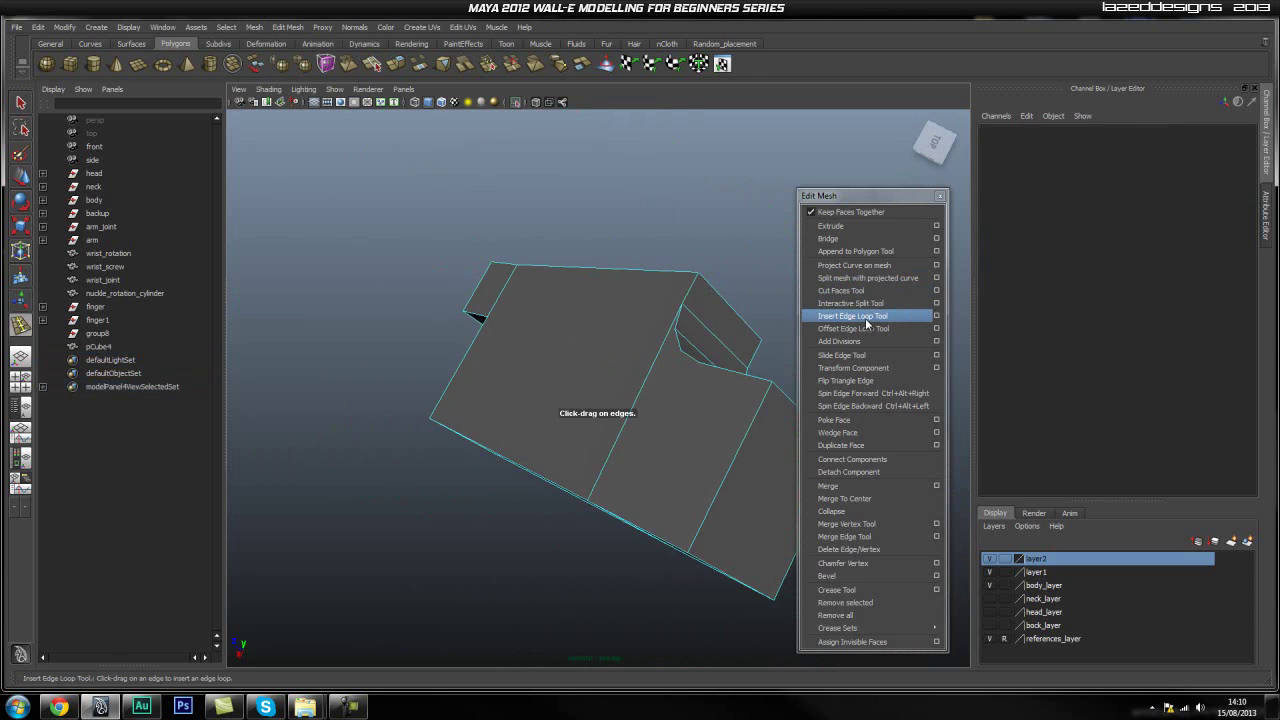
pyautogui.keyDown('alt'); pyautogui.moveTo(660, 354); pyautogui.dragTo(638, 392); pyautogui.keyUp('alt')
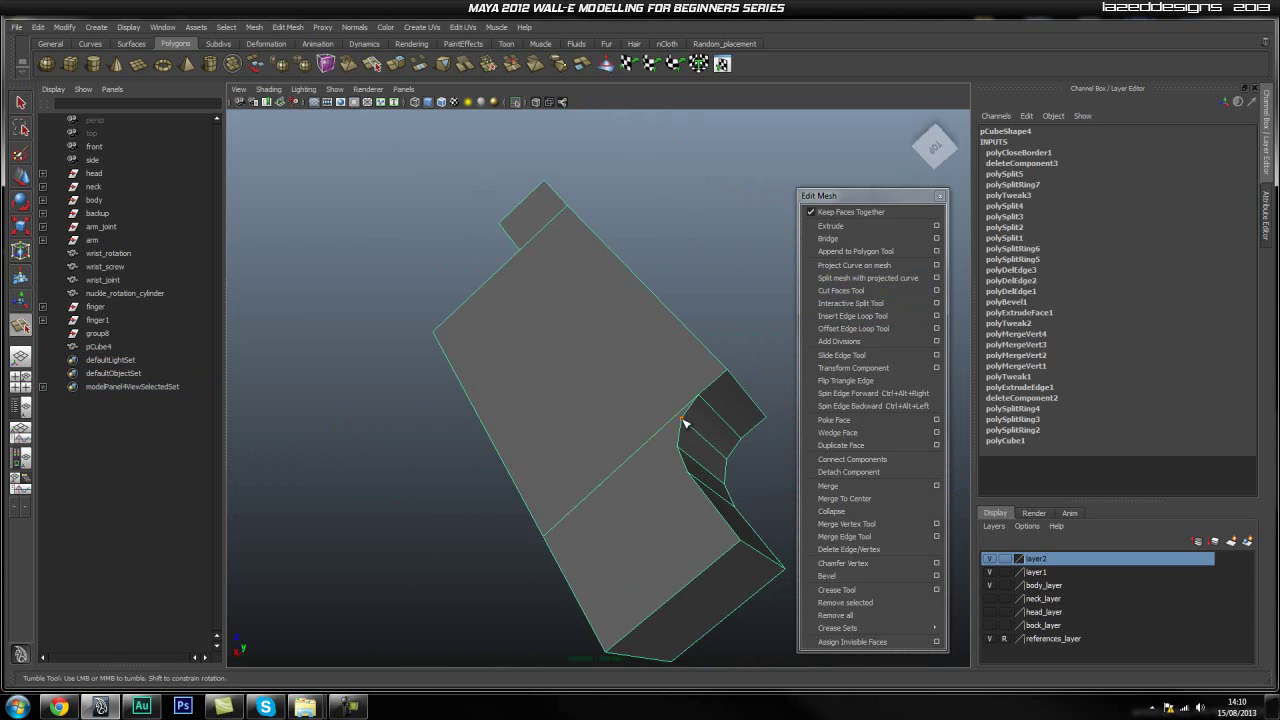
pyautogui.keyDown('alt'); pyautogui.moveTo(616, 509); pyautogui.dragTo(523, 357); pyautogui.keyUp('alt')
pyautogui.keyDown('alt'); pyautogui.moveTo(523, 357); pyautogui.dragTo(628, 349, button='right'); pyautogui.keyUp('alt')
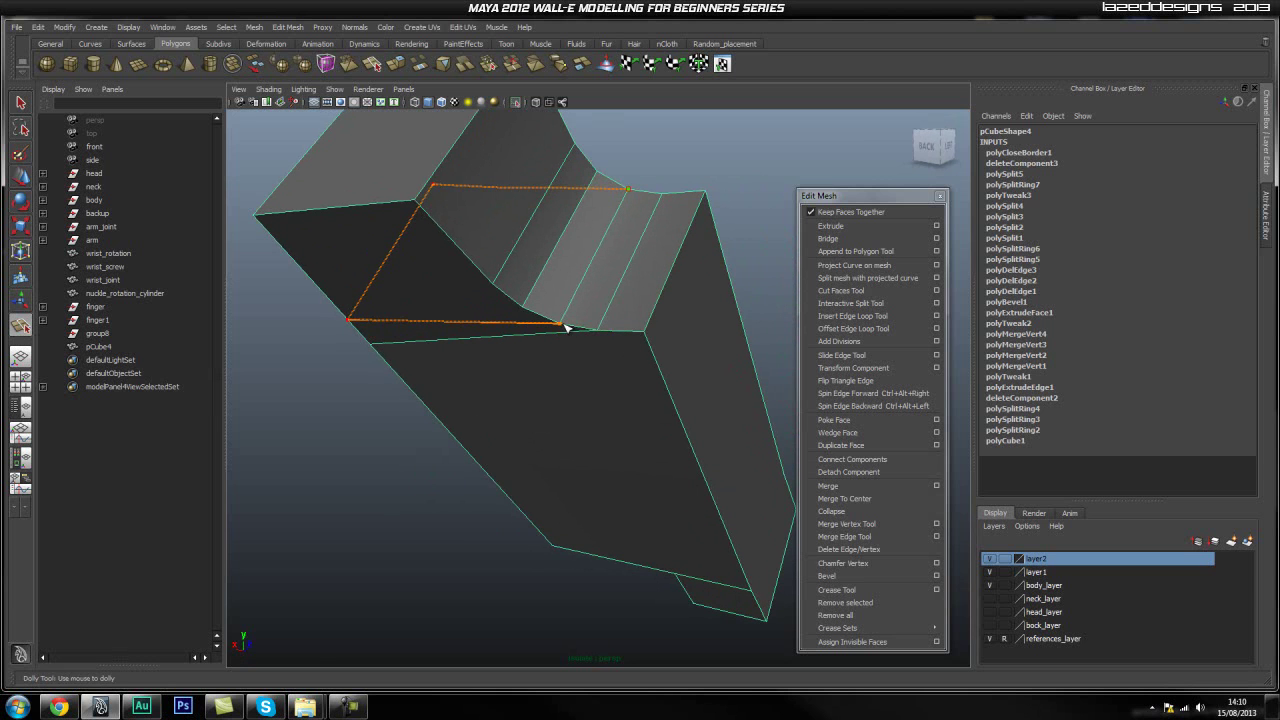
pyautogui.click(565, 328)
pyautogui.keyDown('alt'); pyautogui.moveTo(457, 317); pyautogui.dragTo(495, 310); pyautogui.keyUp('alt')
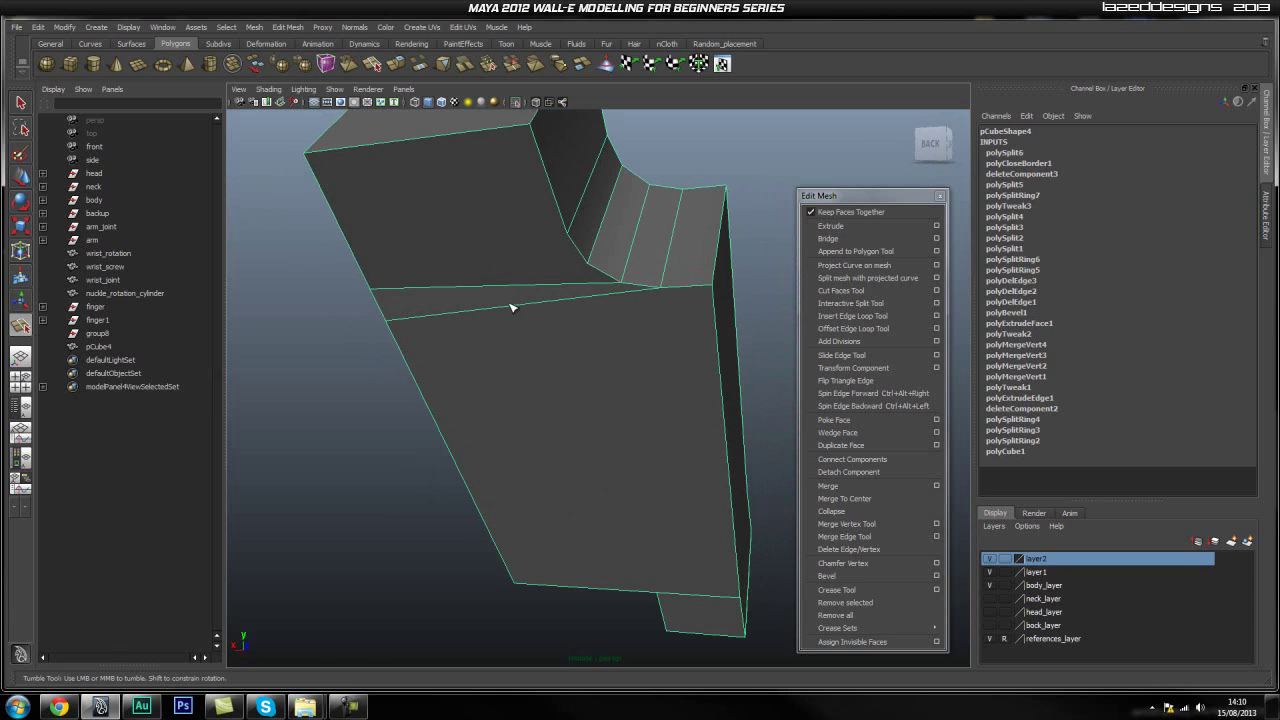
# Split around the prong again from the second curve vertex above the notch base
pyautogui.click(590, 270)
pyautogui.keyDown('alt'); pyautogui.moveTo(463, 268); pyautogui.dragTo(698, 371); pyautogui.keyUp('alt')
pyautogui.keyDown('alt'); pyautogui.moveTo(727, 431); pyautogui.dragTo(642, 392); pyautogui.keyUp('alt')
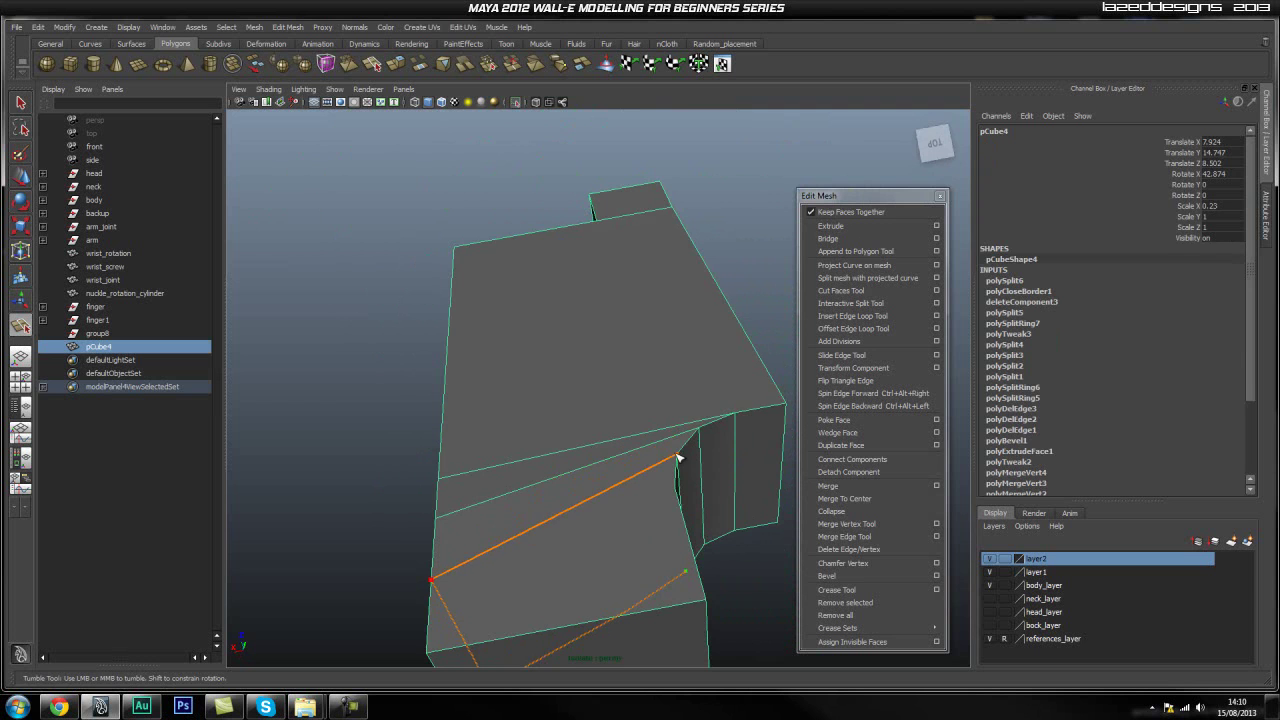
pyautogui.press('Return')
# Add a third split around the prong from the uppermost vertex of the notch curve
pyautogui.keyDown('alt'); pyautogui.moveTo(731, 491); pyautogui.dragTo(581, 462); pyautogui.keyUp('alt')
pyautogui.keyDown('alt'); pyautogui.moveTo(497, 367); pyautogui.dragTo(371, 434); pyautogui.keyUp('alt')
pyautogui.keyDown('alt'); pyautogui.moveTo(313, 542); pyautogui.dragTo(313, 418); pyautogui.keyUp('alt')
pyautogui.keyDown('alt'); pyautogui.moveTo(283, 338); pyautogui.dragTo(660, 460); pyautogui.keyUp('alt')
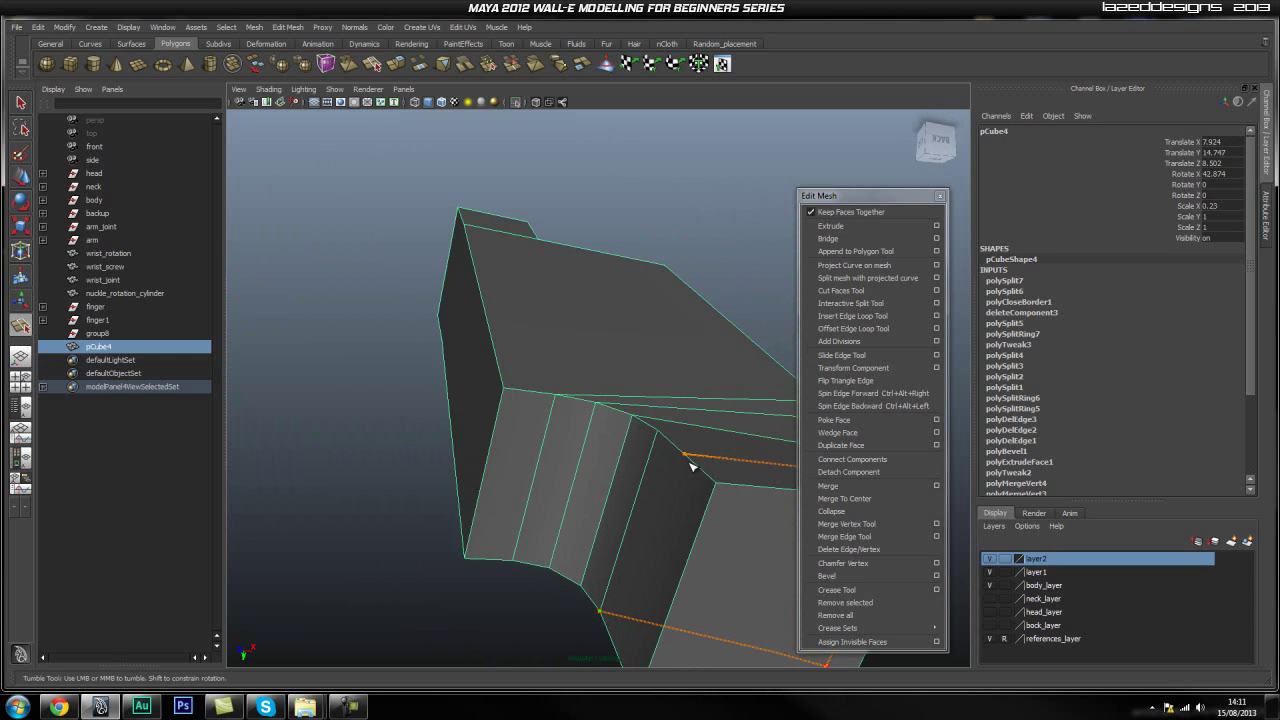
pyautogui.keyDown('alt'); pyautogui.moveTo(653, 613); pyautogui.dragTo(638, 512); pyautogui.keyUp('alt')
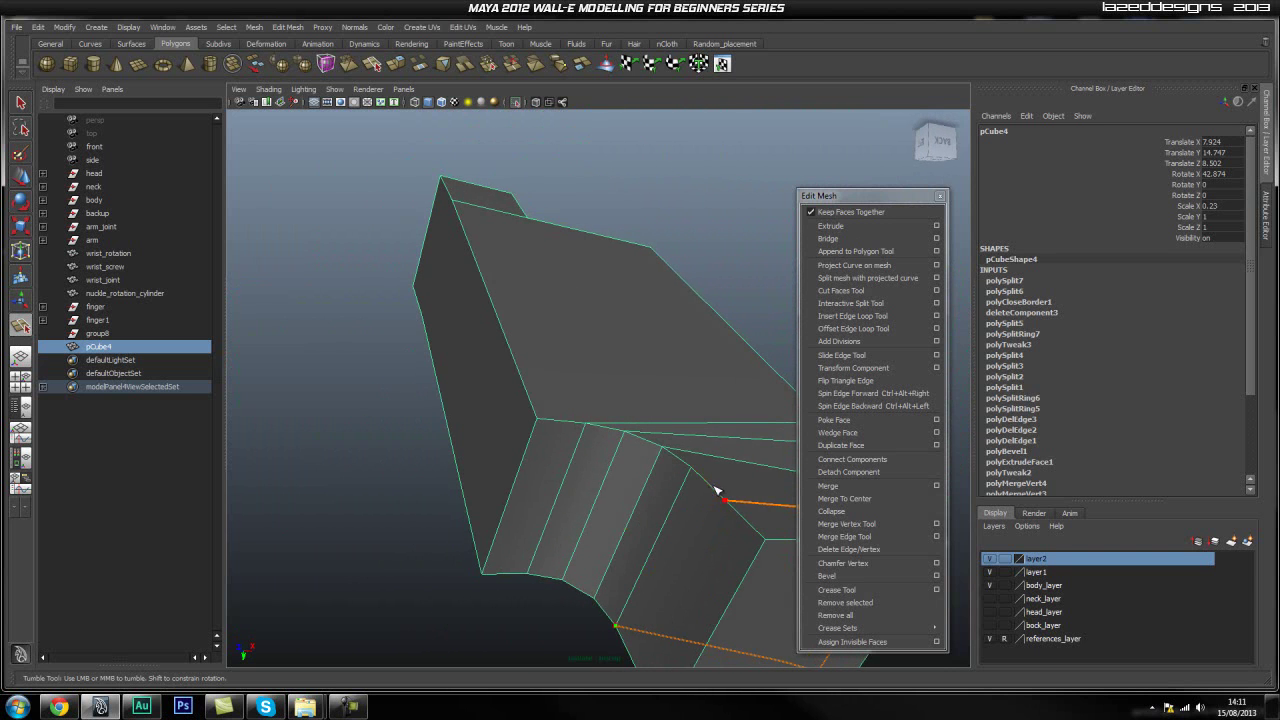
pyautogui.press('q')
pyautogui.press('f')
pyautogui.keyDown('alt'); pyautogui.moveTo(686, 531); pyautogui.dragTo(623, 477); pyautogui.keyUp('alt')
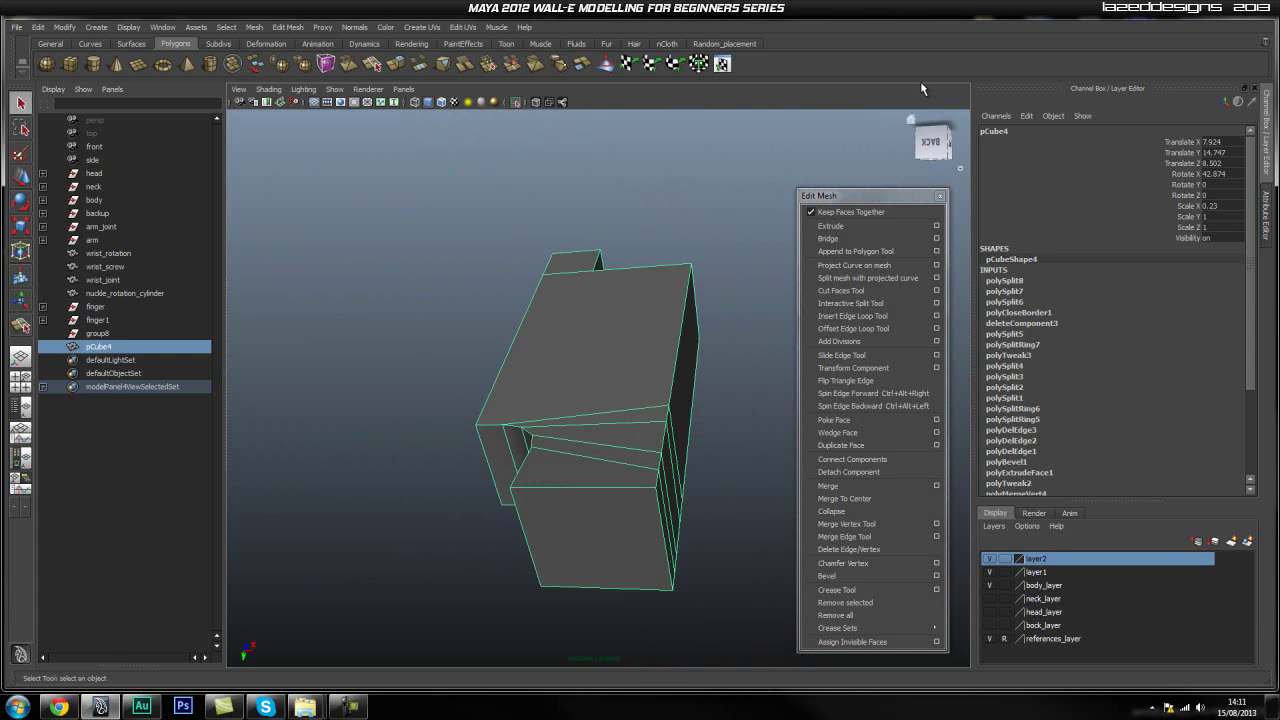
# Examine the new splits around the prong on the half thumb from several angles
pyautogui.click(926, 148)
pyautogui.keyDown('alt'); pyautogui.moveTo(638, 370); pyautogui.dragTo(567, 433, button='right'); pyautogui.keyUp('alt')
pyautogui.keyDown('alt'); pyautogui.moveTo(617, 440); pyautogui.dragTo(642, 289, button='middle'); pyautogui.keyUp('alt')
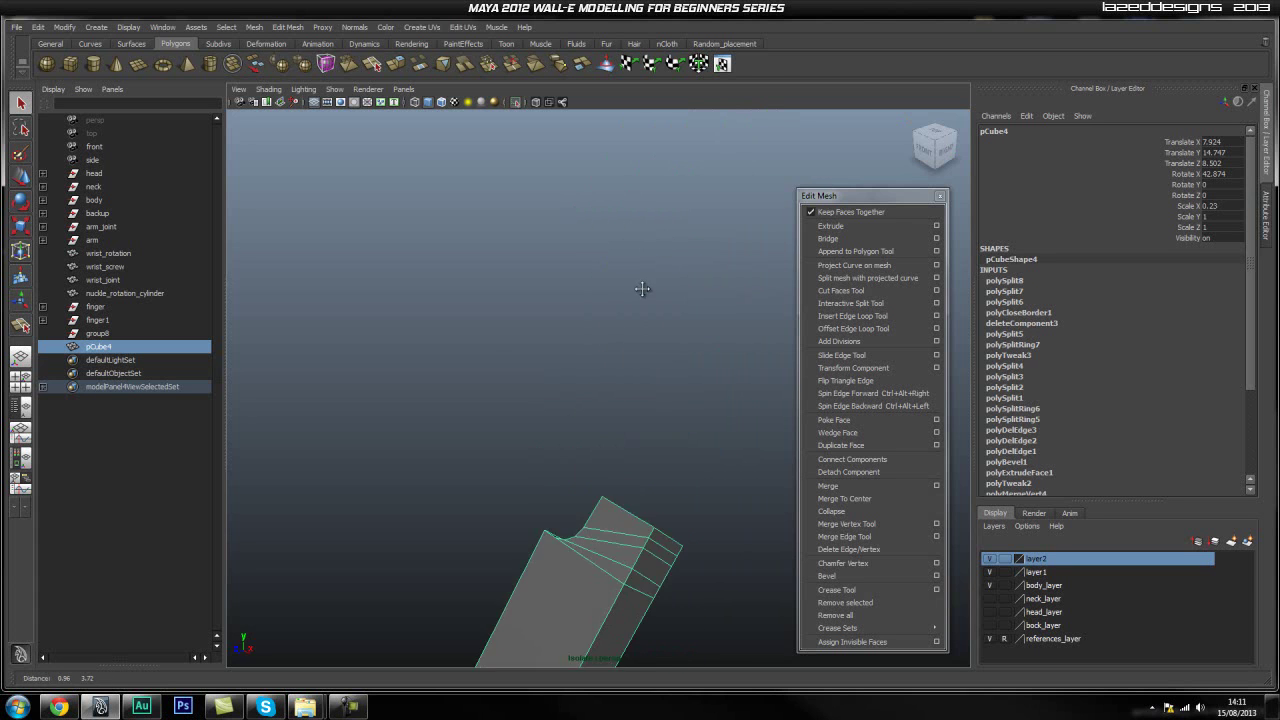
pyautogui.keyDown('alt'); pyautogui.moveTo(603, 508); pyautogui.dragTo(620, 340, button='middle'); pyautogui.keyUp('alt')
pyautogui.moveTo(581, 404); pyautogui.dragTo(635, 382, button='right')
pyautogui.press('f')
pyautogui.keyDown('alt'); pyautogui.moveTo(663, 378); pyautogui.dragTo(662, 435); pyautogui.keyUp('alt')
pyautogui.scroll(-5, 537, 439)
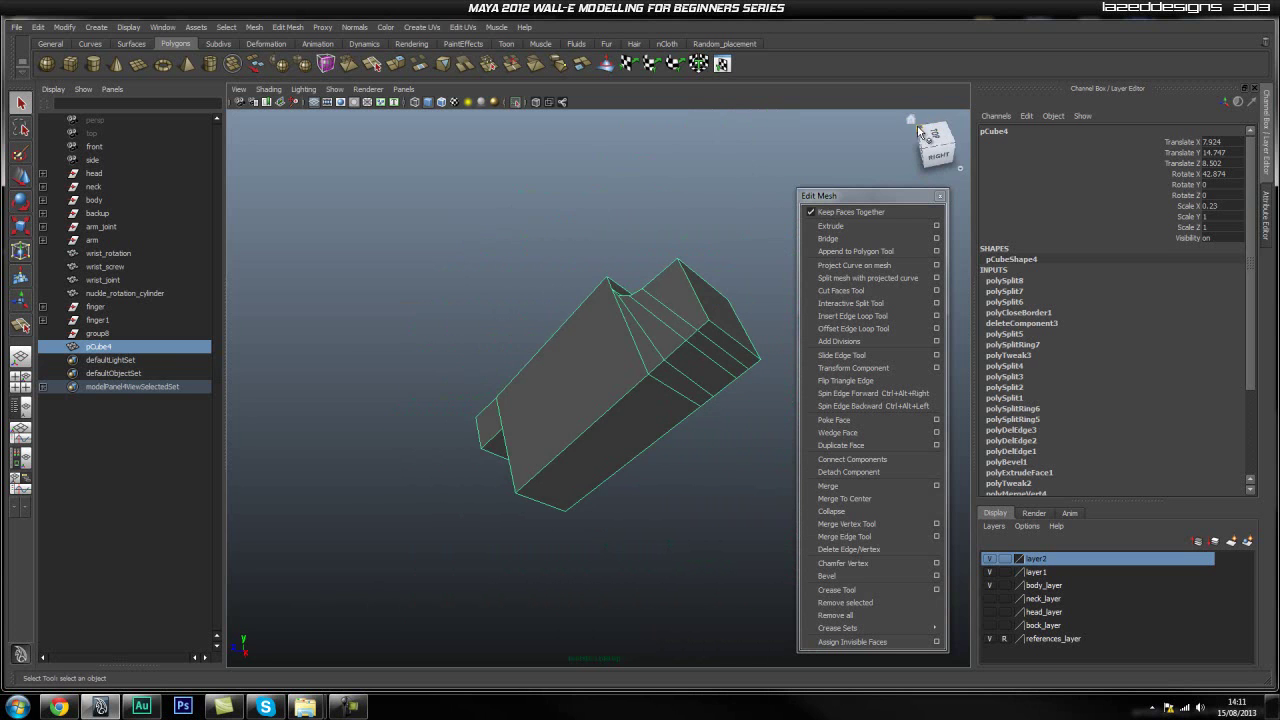
pyautogui.click(911, 118)
pyautogui.click(605, 200)
pyautogui.press('f')
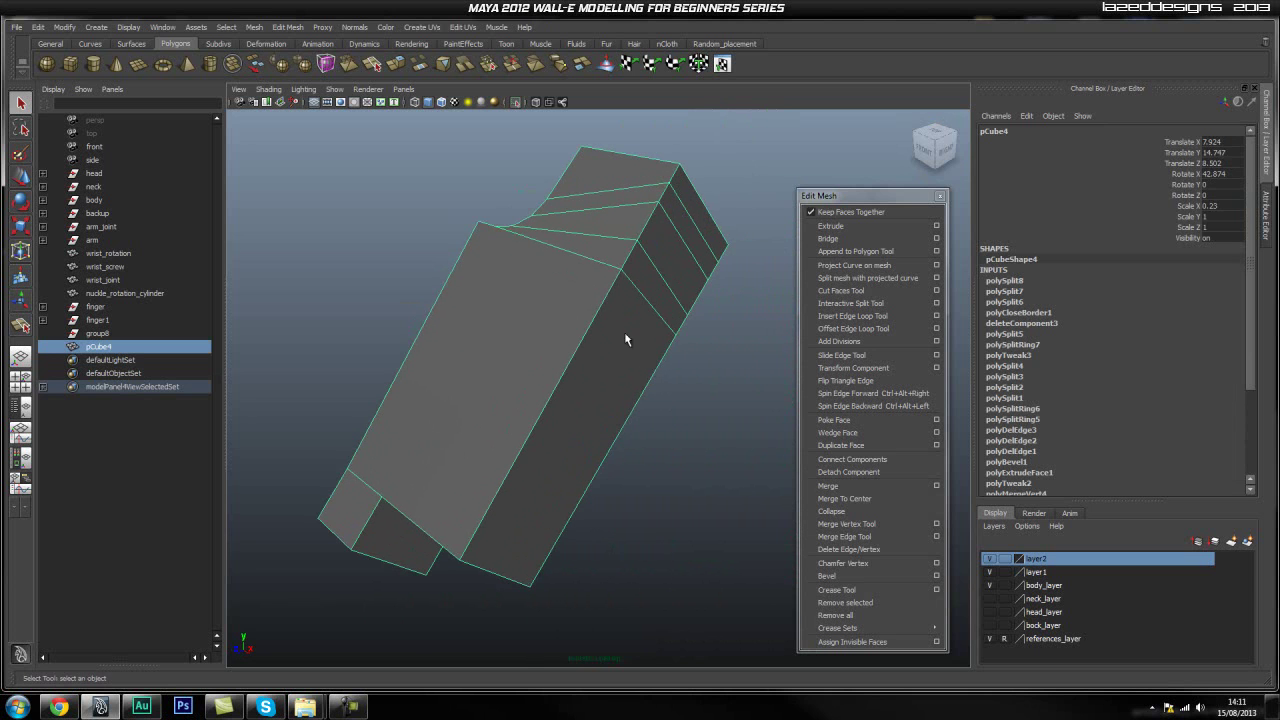
# Slide the splits' outer vertex pairs along the prong's outer side to line up with their matching notch curve vertices
pyautogui.moveTo(618, 350); pyautogui.dragTo(628, 330, button='right')
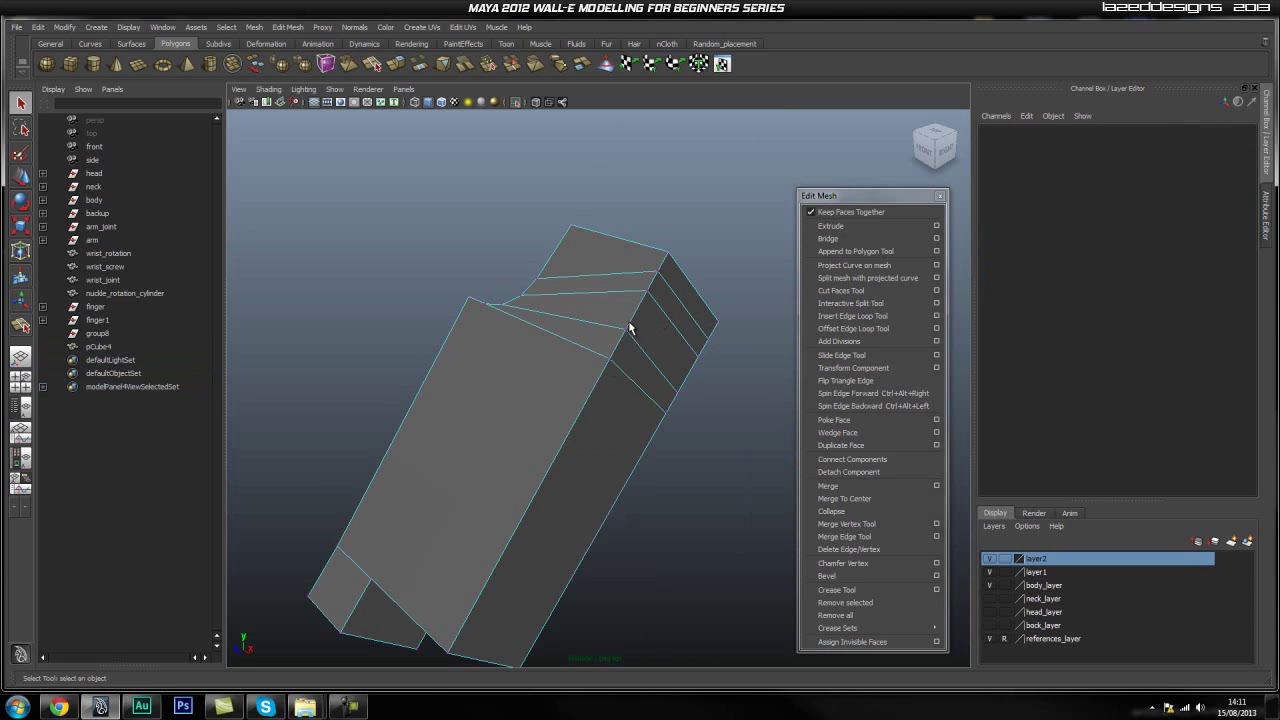
pyautogui.click(626, 330)
pyautogui.press('w')
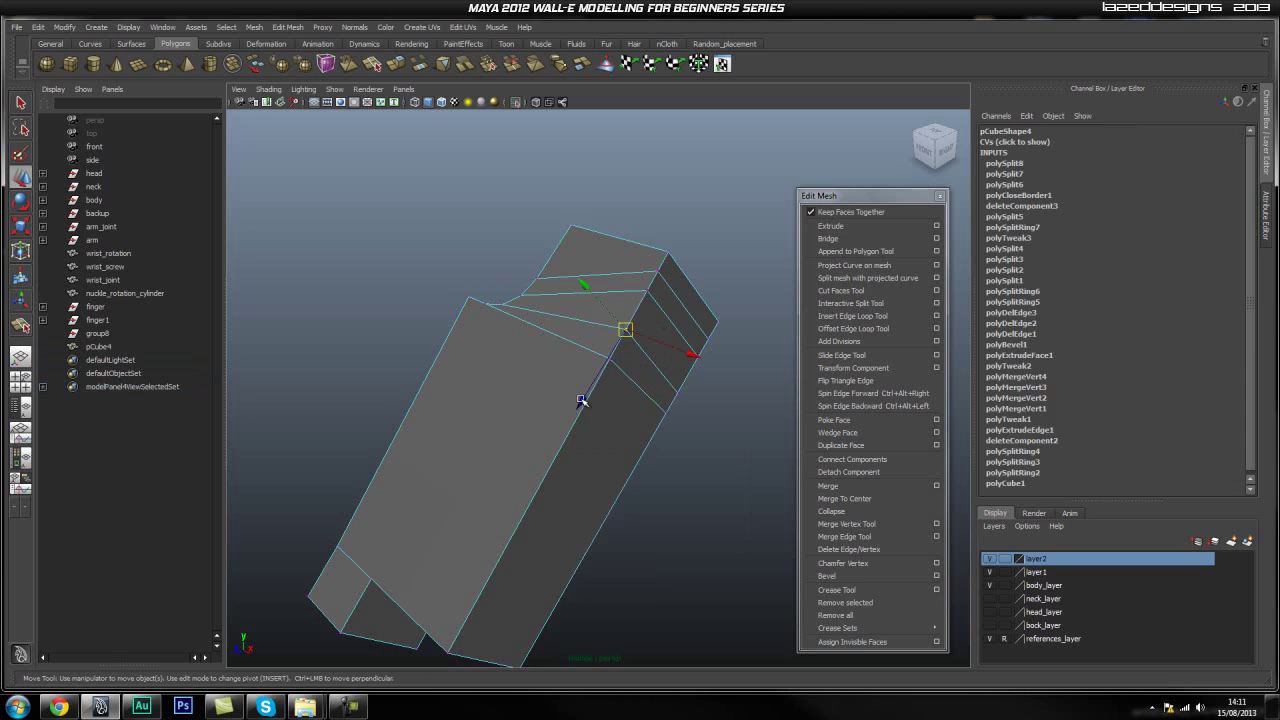
pyautogui.keyDown('alt'); pyautogui.moveTo(582, 400); pyautogui.dragTo(582, 355); pyautogui.keyUp('alt')
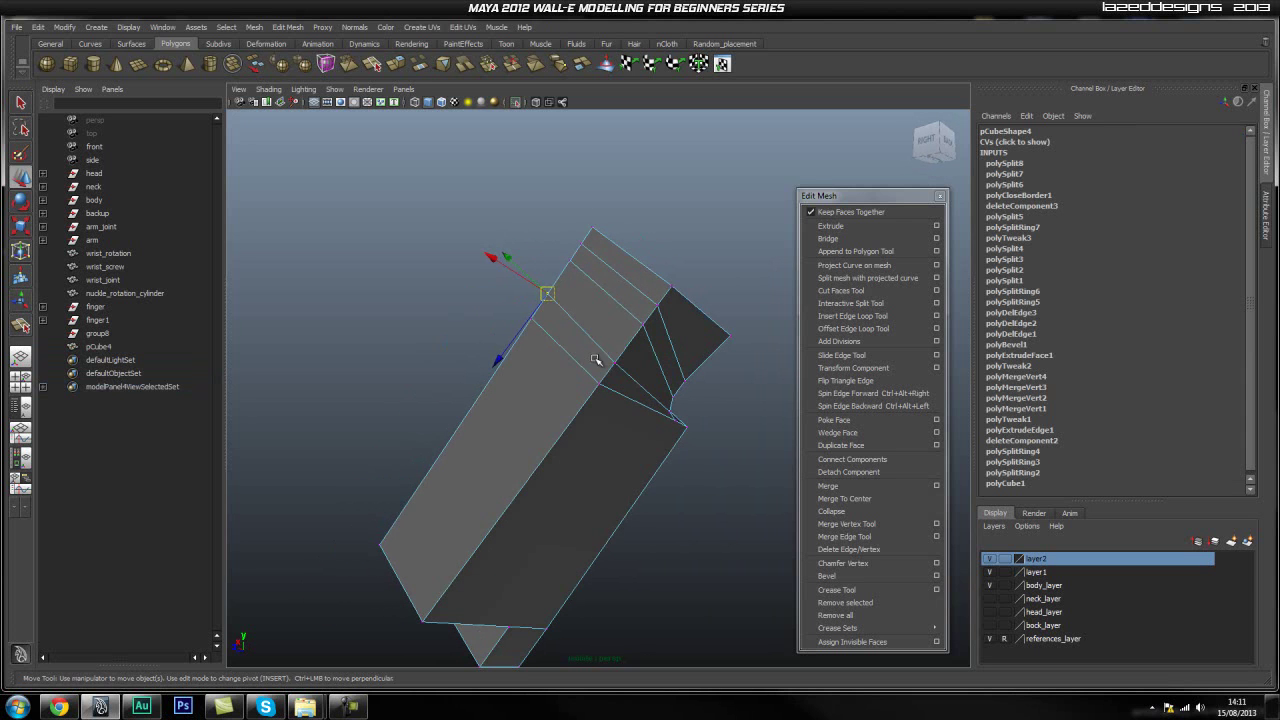
pyautogui.keyDown('alt'); pyautogui.moveTo(537, 392); pyautogui.dragTo(515, 318); pyautogui.keyUp('alt')
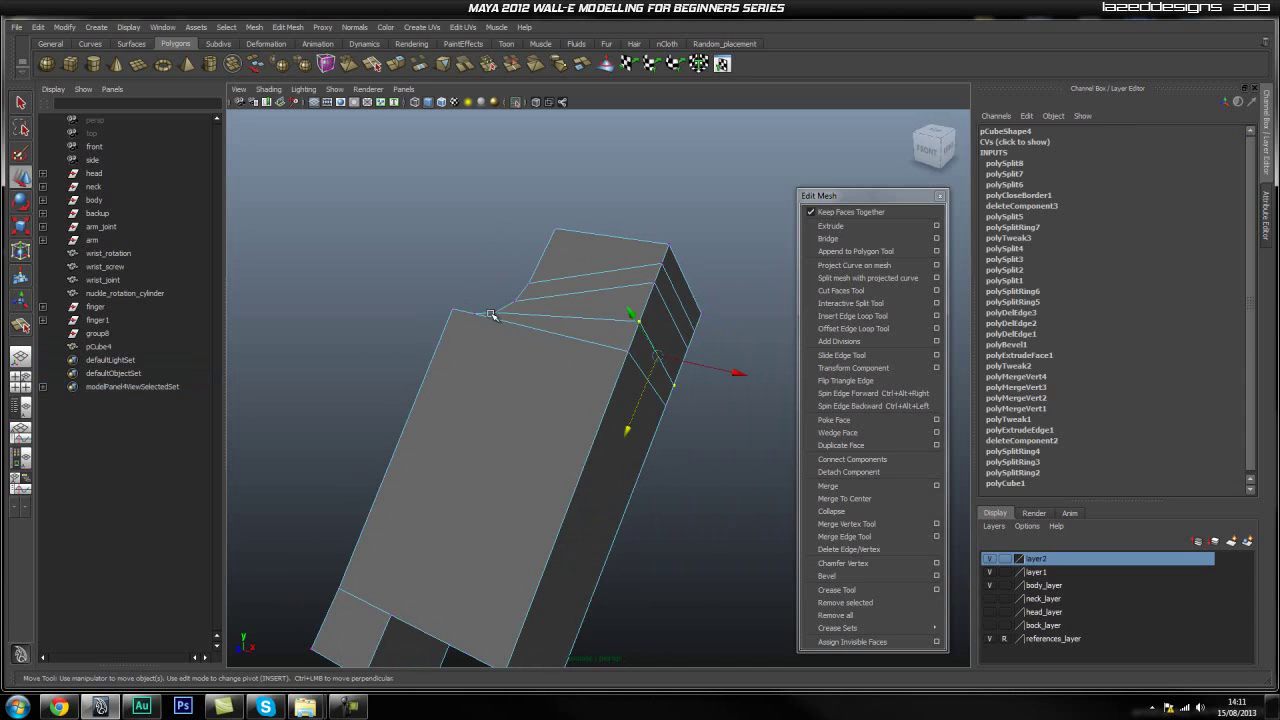
pyautogui.moveTo(496, 313); pyautogui.dragTo(498, 315, button='middle')
pyautogui.keyDown('alt'); pyautogui.moveTo(652, 283); pyautogui.dragTo(641, 341); pyautogui.keyUp('alt')
pyautogui.click(649, 392)
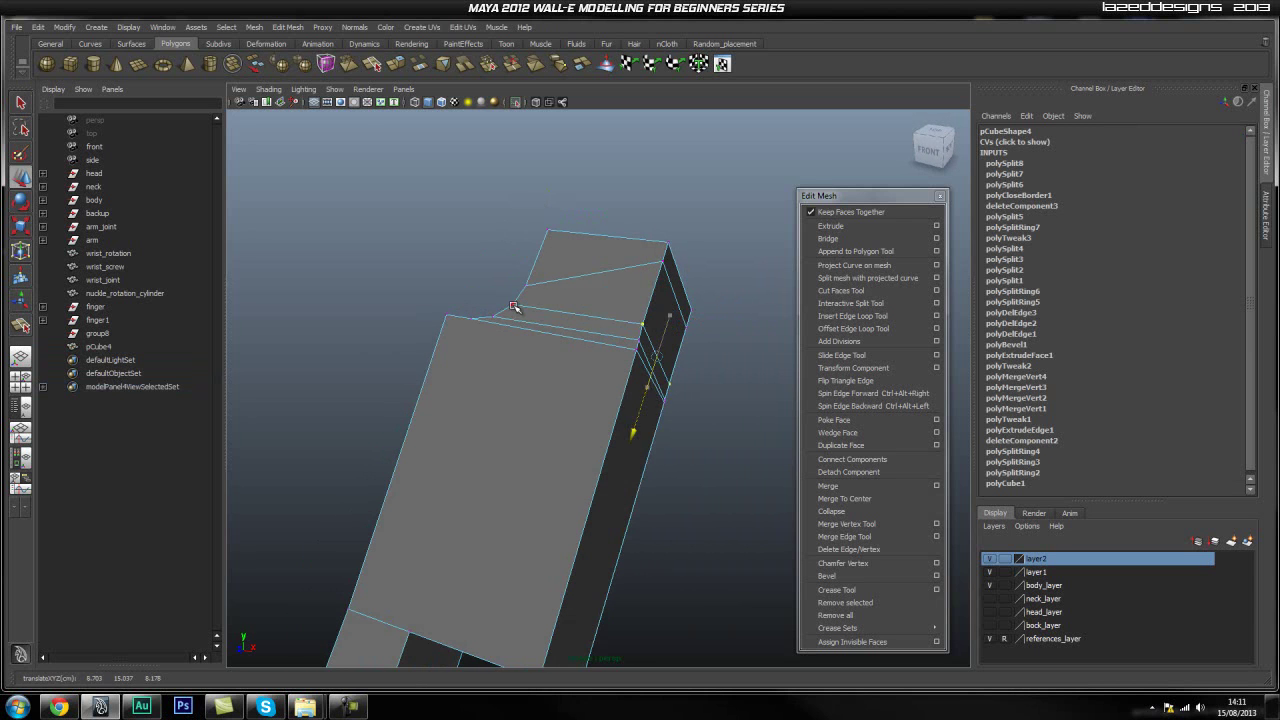
pyautogui.keyDown('alt'); pyautogui.moveTo(660, 265); pyautogui.dragTo(641, 400); pyautogui.keyUp('alt')
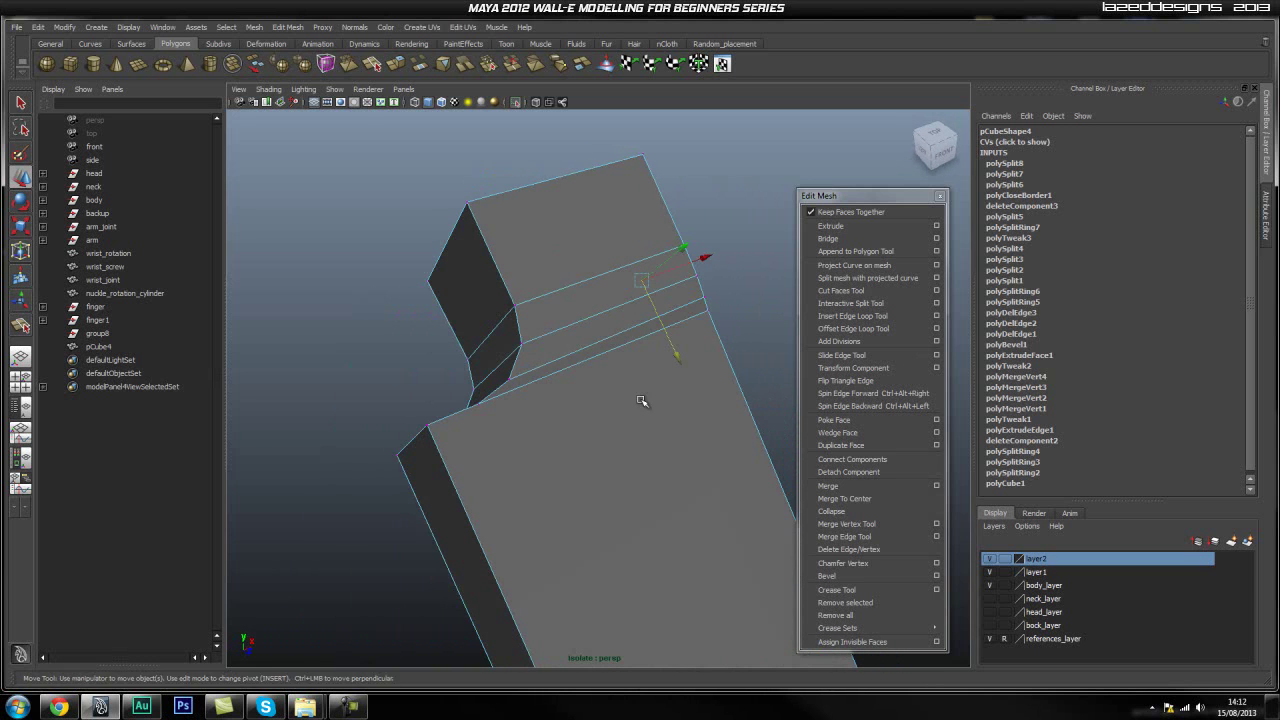
# Split the half thumb lengthwise from a notch curve vertex, down the front, around the lower end and up the back to the notch
pyautogui.click(852, 316)
pyautogui.keyDown('alt'); pyautogui.moveTo(478, 412); pyautogui.dragTo(560, 423); pyautogui.keyUp('alt')
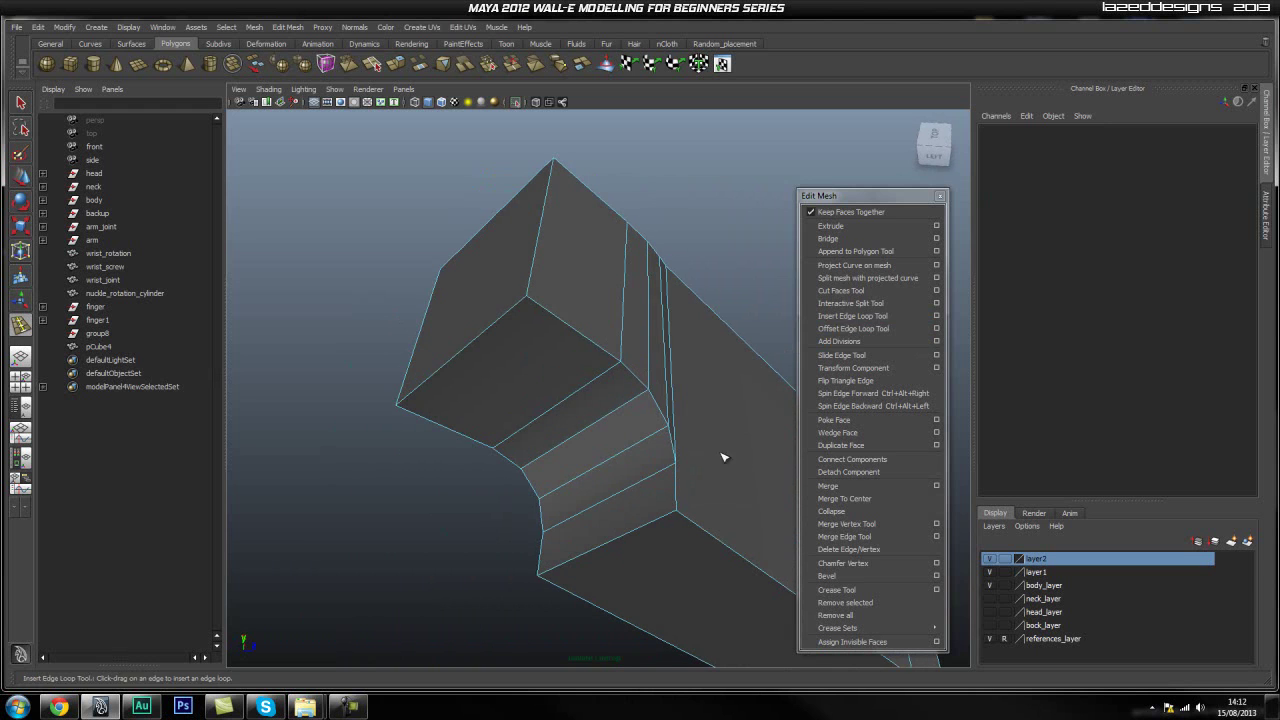
pyautogui.click(868, 303)
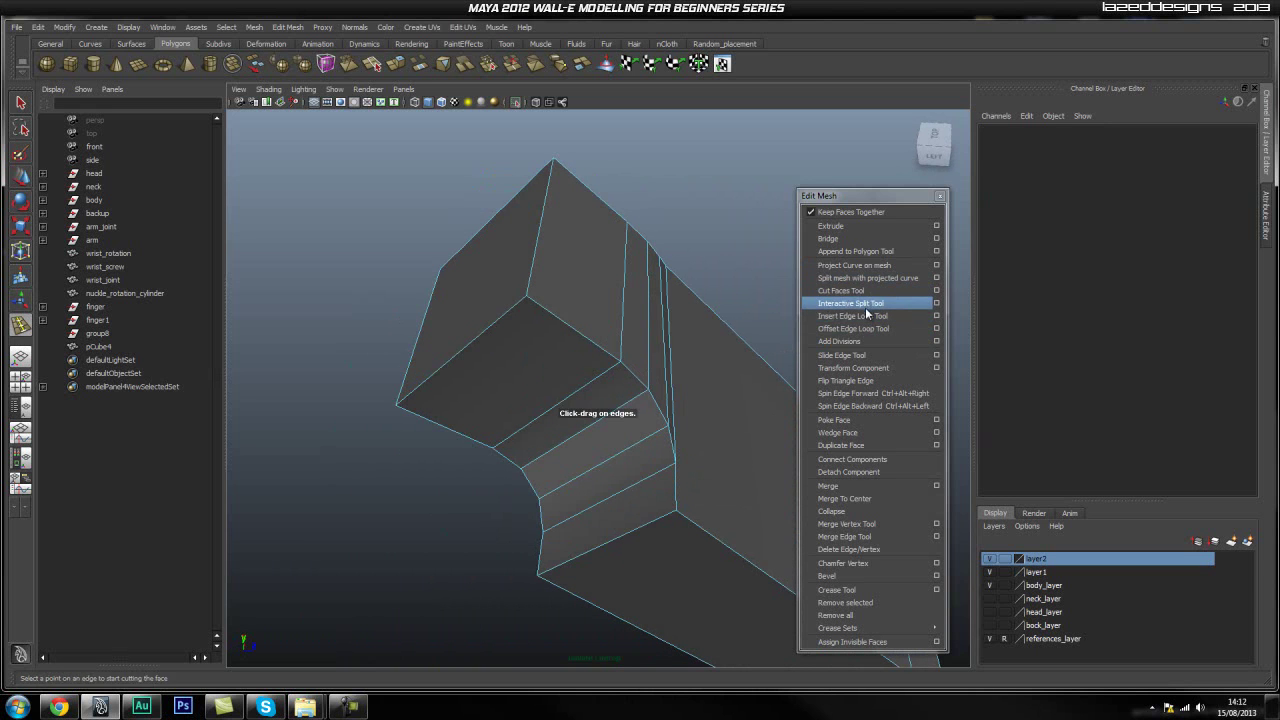
pyautogui.click(852, 316)
pyautogui.click(686, 438)
pyautogui.keyDown('alt'); pyautogui.moveTo(727, 480); pyautogui.dragTo(572, 425); pyautogui.keyUp('alt')
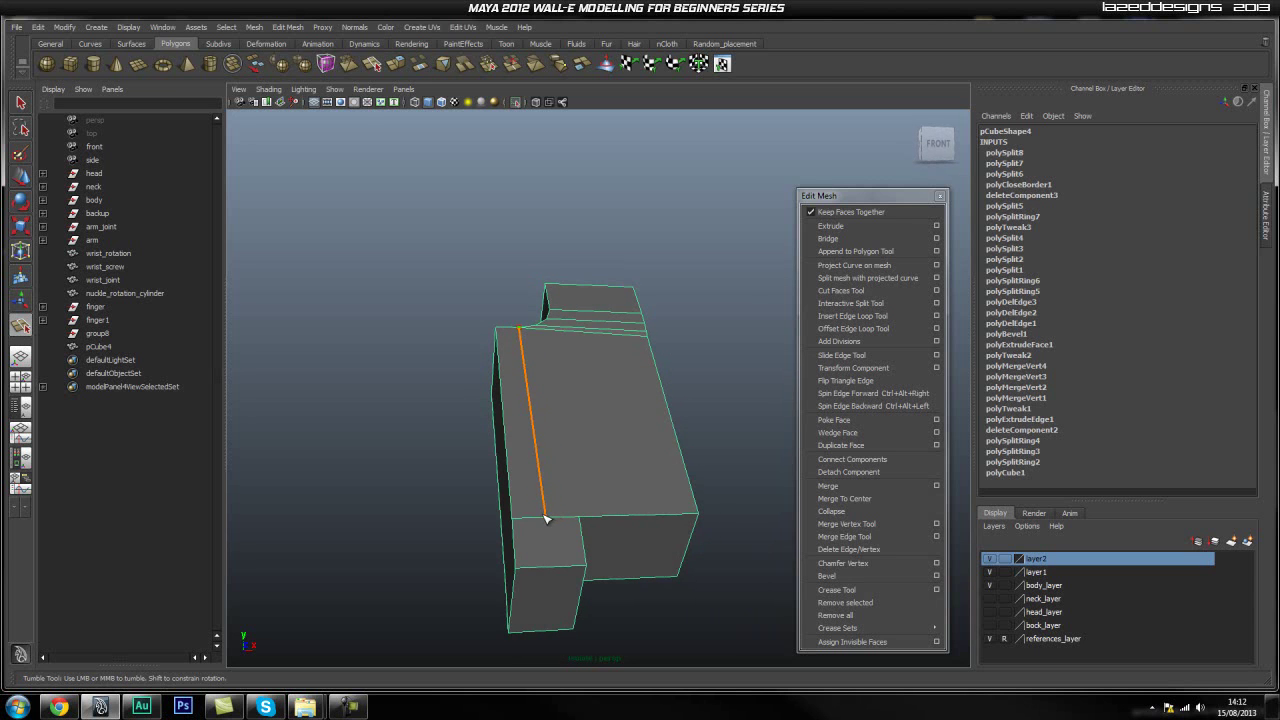
pyautogui.keyDown('alt'); pyautogui.moveTo(553, 578); pyautogui.dragTo(558, 467); pyautogui.keyUp('alt')
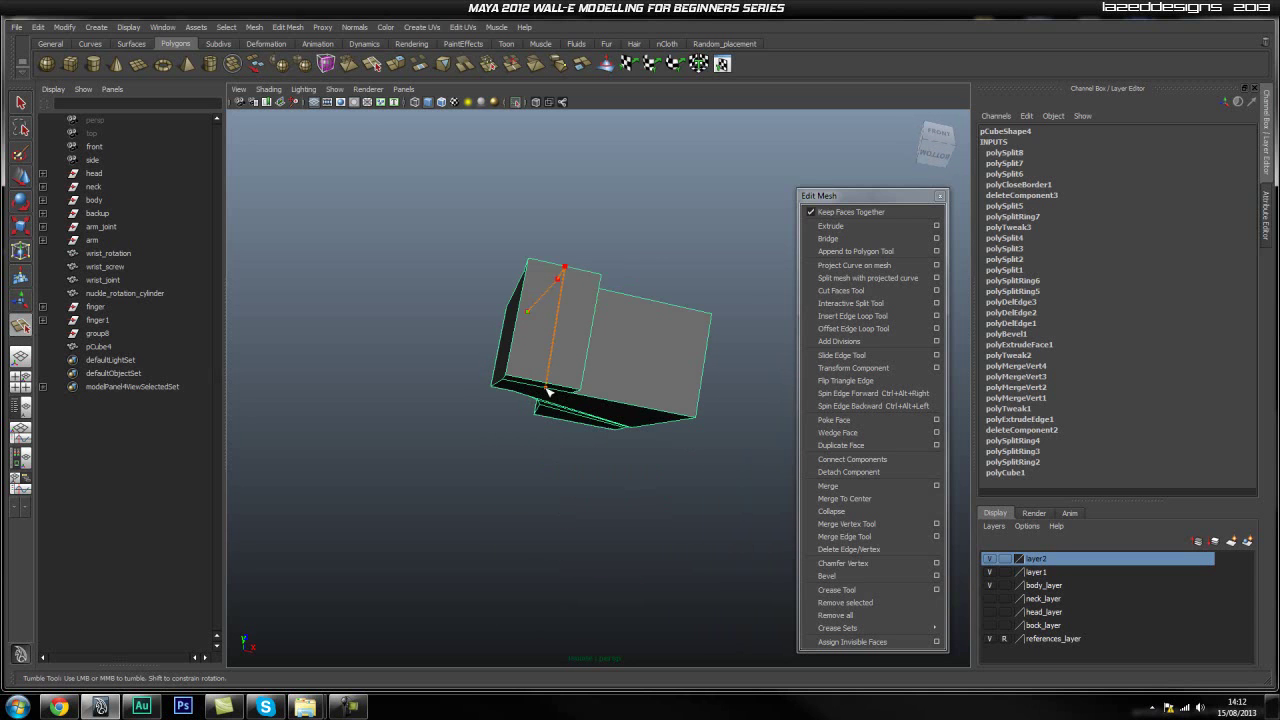
pyautogui.keyDown('alt'); pyautogui.moveTo(548, 385); pyautogui.dragTo(582, 233); pyautogui.keyUp('alt')
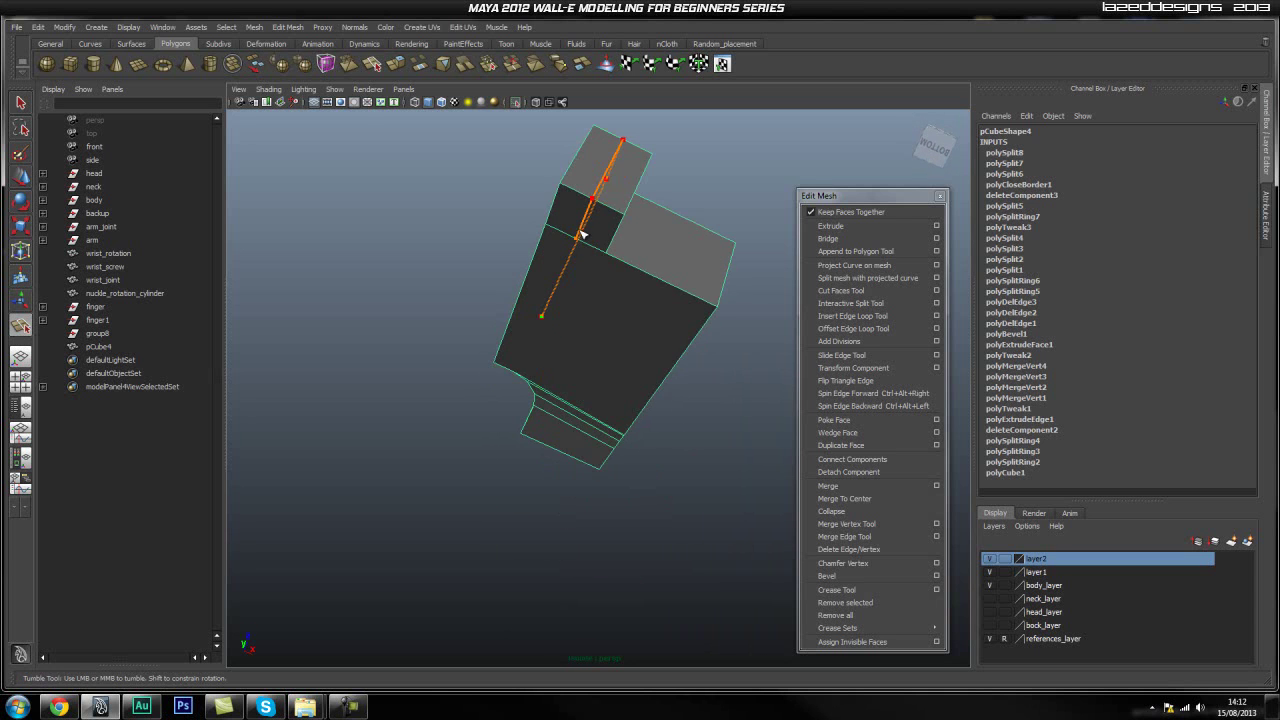
pyautogui.keyDown('alt'); pyautogui.moveTo(769, 360); pyautogui.dragTo(675, 438); pyautogui.keyUp('alt')
pyautogui.keyDown('alt'); pyautogui.moveTo(675, 438); pyautogui.dragTo(829, 457, button='right'); pyautogui.keyUp('alt')
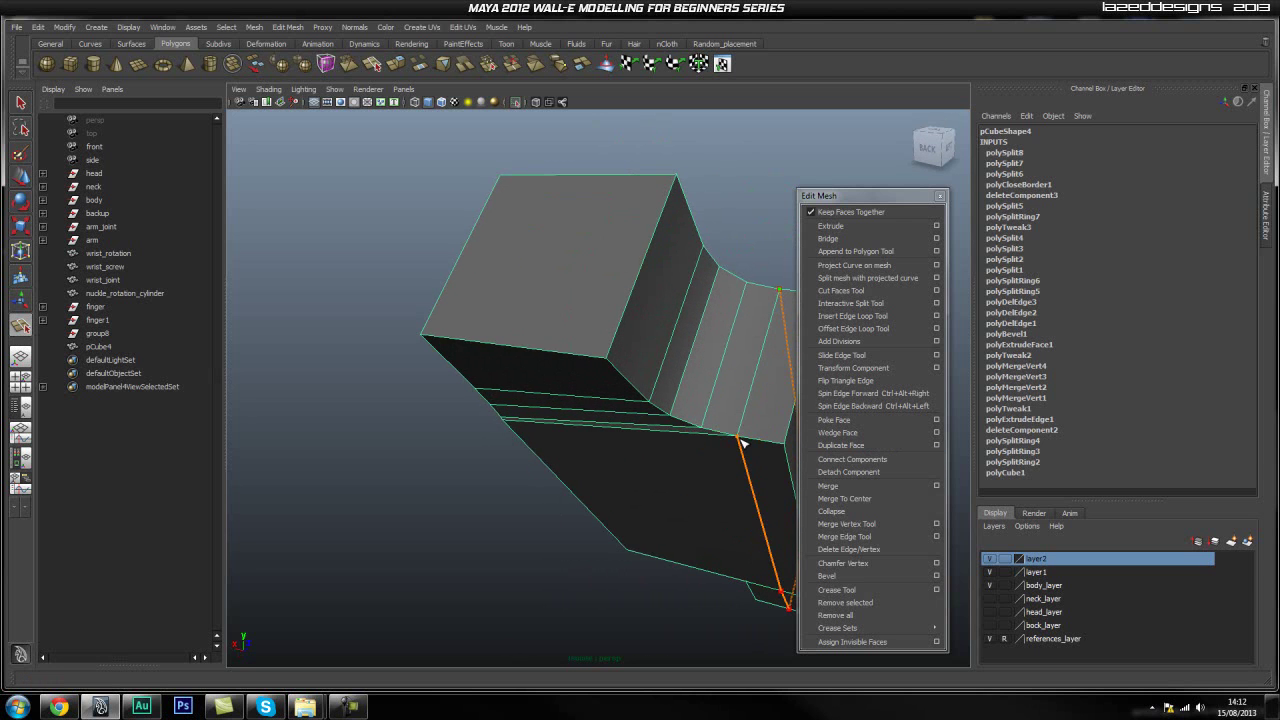
pyautogui.press('Return')
pyautogui.keyDown('alt'); pyautogui.moveTo(737, 443); pyautogui.dragTo(709, 463, button='right'); pyautogui.keyUp('alt')
pyautogui.keyDown('alt'); pyautogui.moveTo(709, 463); pyautogui.dragTo(577, 460); pyautogui.keyUp('alt')
pyautogui.press('q')
pyautogui.moveTo(540, 440); pyautogui.dragTo(434, 423, button='right')
pyautogui.click(551, 437)
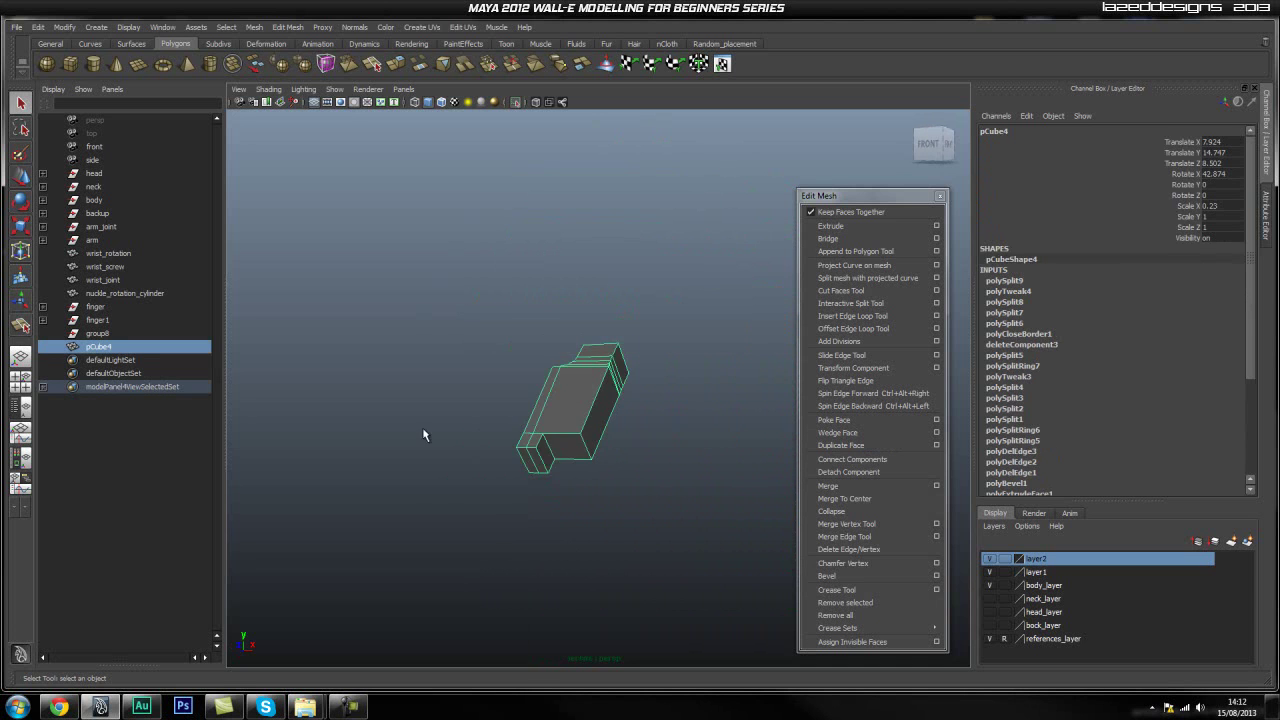
# Move the split vertices on the prong's front edge outward in the side view so they sit flush with the straight outline
pyautogui.keyDown('alt'); pyautogui.moveTo(434, 423); pyautogui.dragTo(518, 450); pyautogui.keyUp('alt')
pyautogui.keyDown('alt'); pyautogui.moveTo(518, 450); pyautogui.dragTo(597, 451, button='right'); pyautogui.keyUp('alt')
pyautogui.keyDown('alt'); pyautogui.moveTo(597, 451); pyautogui.dragTo(511, 463); pyautogui.keyUp('alt')
pyautogui.keyDown('alt'); pyautogui.moveTo(511, 463); pyautogui.dragTo(597, 443, button='right'); pyautogui.keyUp('alt')
pyautogui.keyDown('alt'); pyautogui.moveTo(597, 443); pyautogui.dragTo(611, 284); pyautogui.keyUp('alt')
pyautogui.press('space')
pyautogui.click(648, 286)
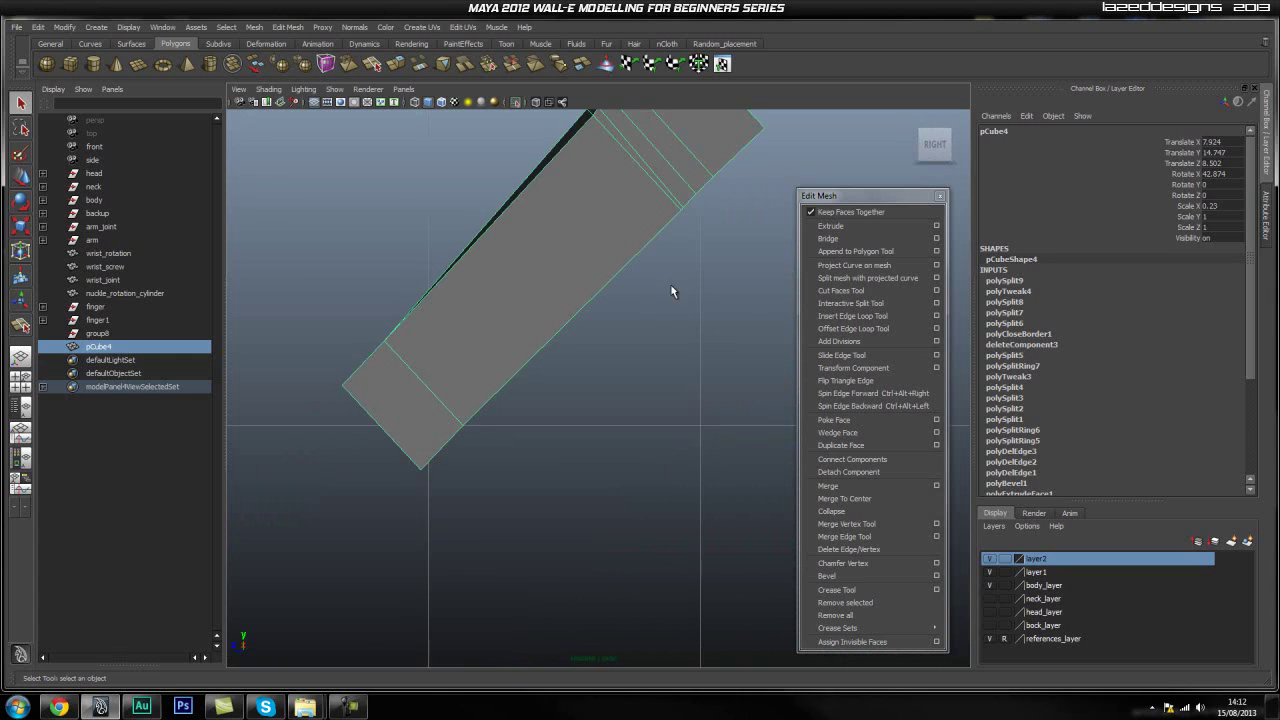
pyautogui.keyDown('alt'); pyautogui.moveTo(617, 380); pyautogui.dragTo(597, 412, button='right'); pyautogui.keyUp('alt')
pyautogui.rightClick(558, 395)
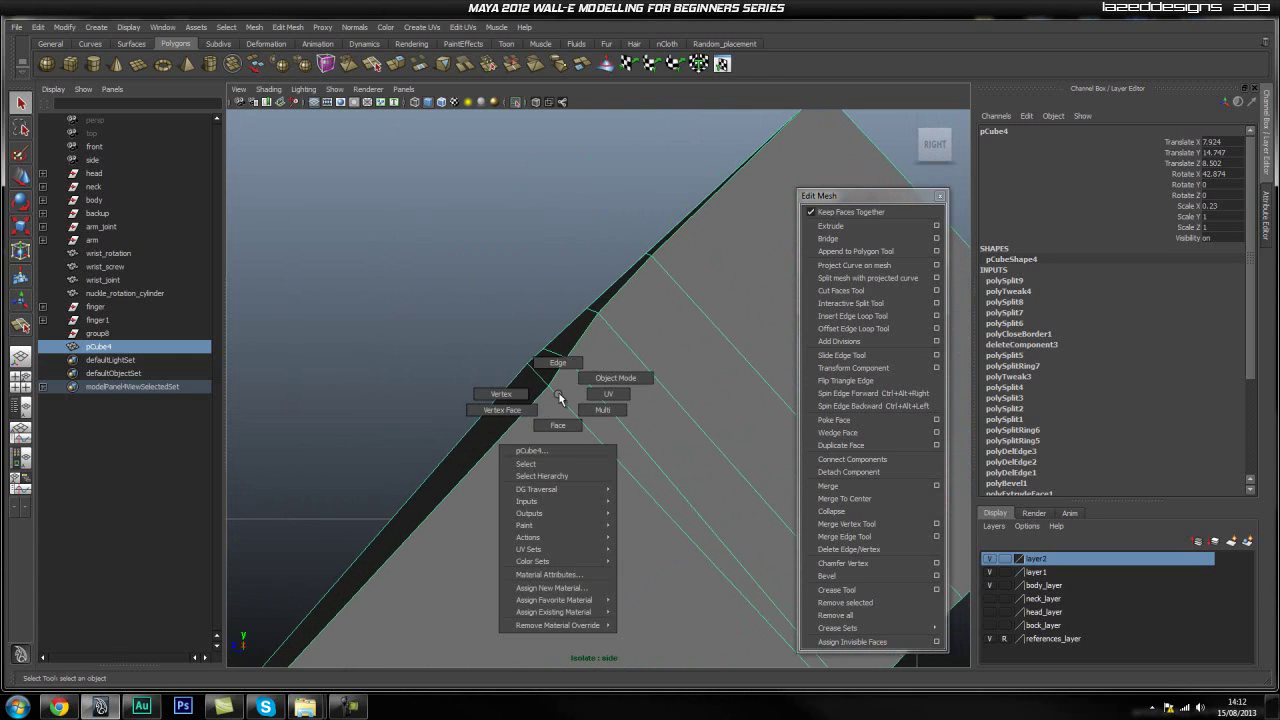
pyautogui.click(509, 399)
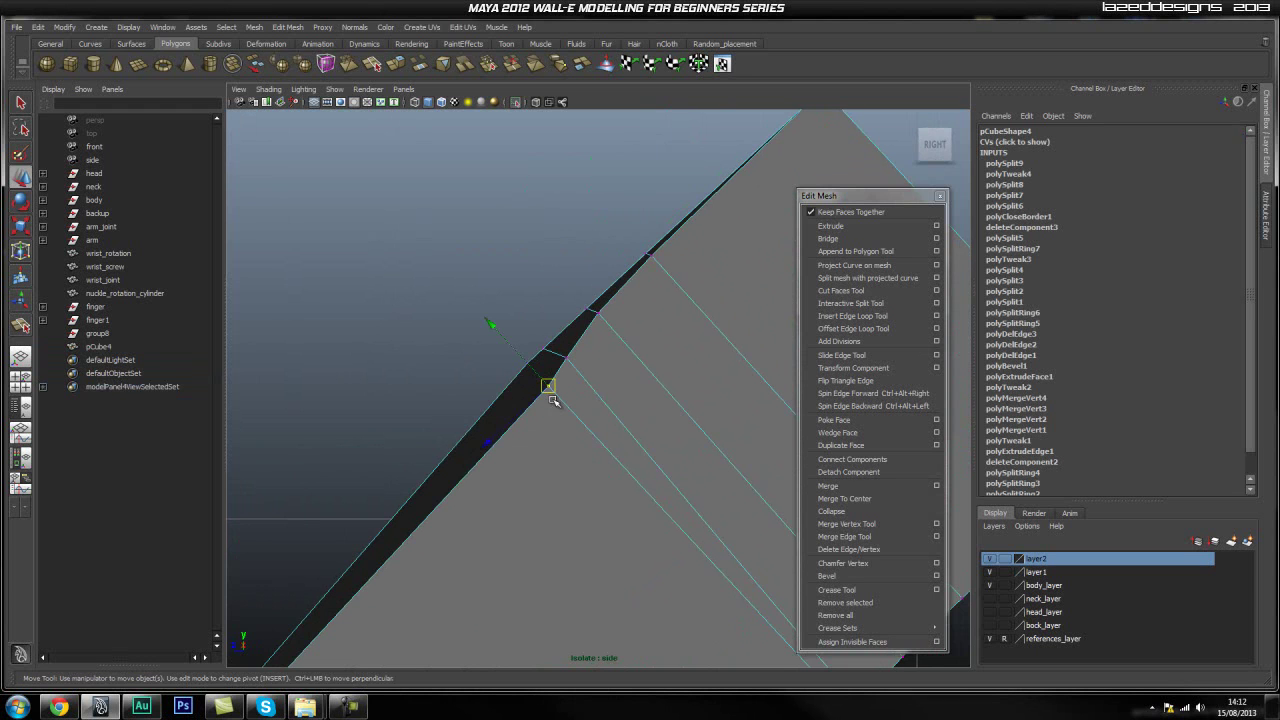
pyautogui.moveTo(530, 368); pyautogui.dragTo(527, 363)
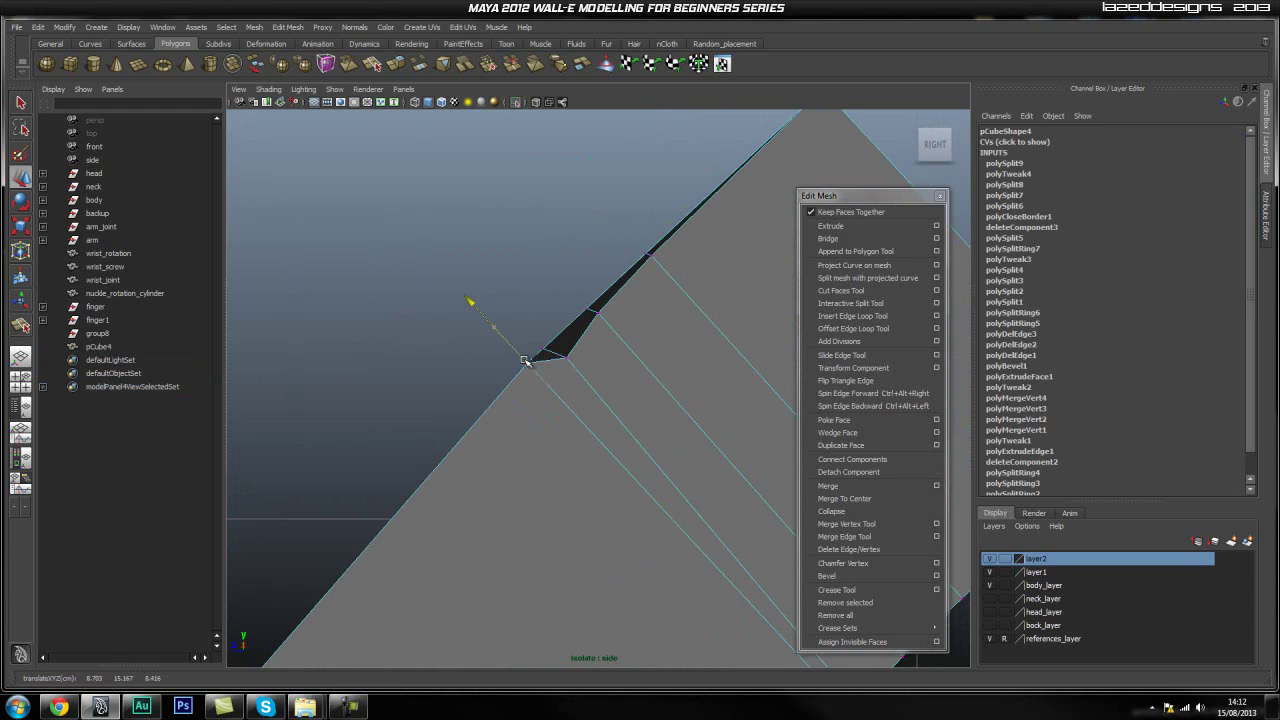
pyautogui.click(563, 356)
pyautogui.click(565, 357)
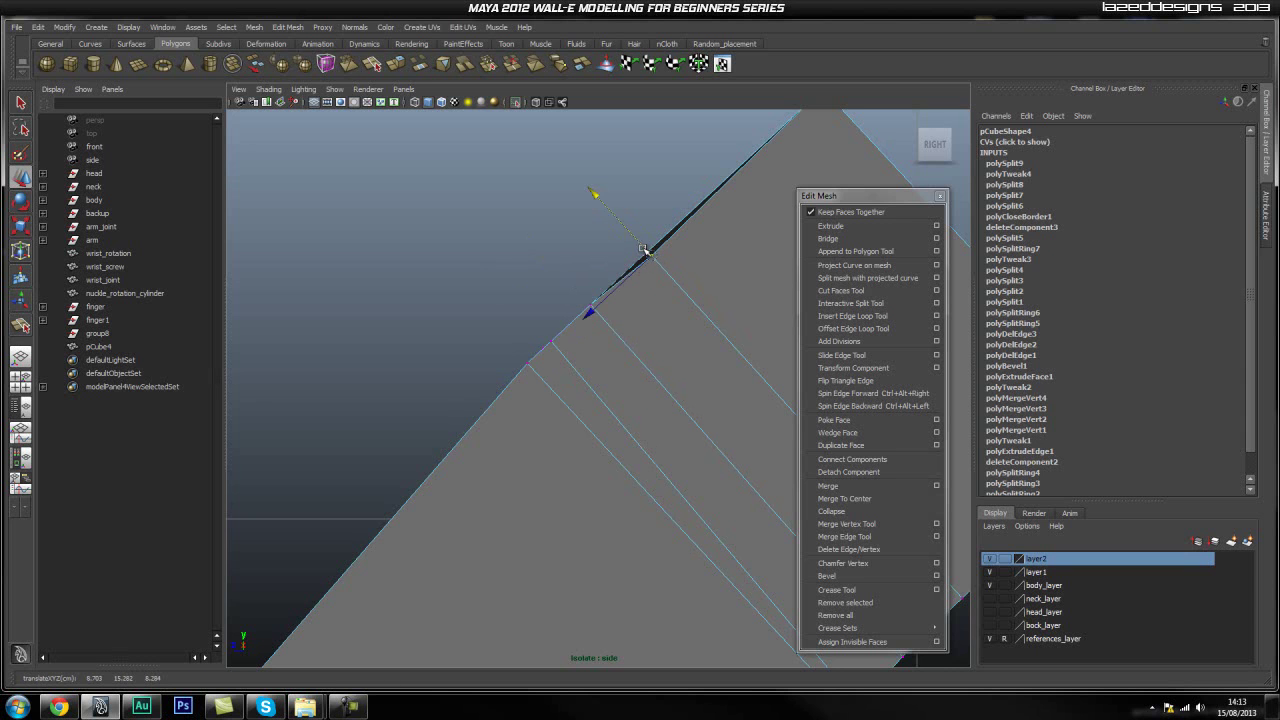
# Flatten the half thumb's inner border by scaling its vertices along X into one straight vertical line in the front view
pyautogui.keyDown('alt'); pyautogui.moveTo(674, 232); pyautogui.dragTo(611, 171, button='middle'); pyautogui.keyUp('alt')
pyautogui.press('space')
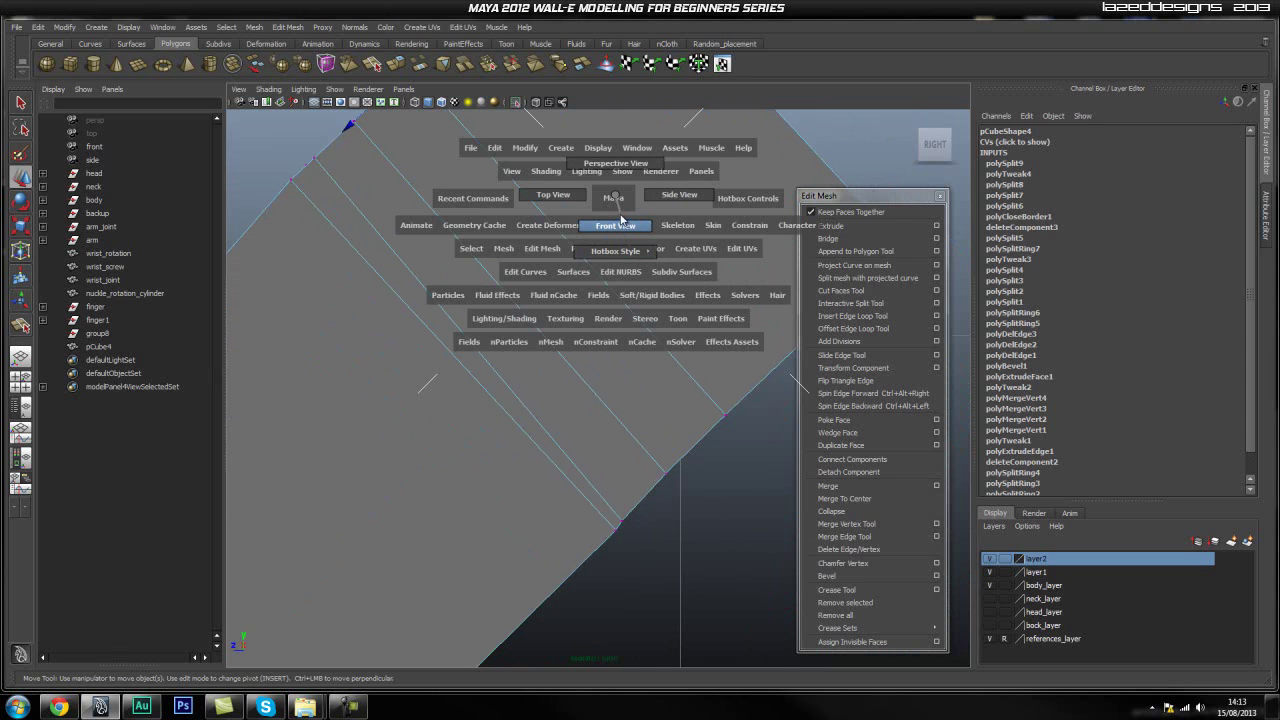
pyautogui.keyDown('alt'); pyautogui.moveTo(623, 194); pyautogui.dragTo(550, 381, button='middle'); pyautogui.keyUp('alt')
pyautogui.press('space')
pyautogui.moveTo(466, 372); pyautogui.dragTo(467, 341)
pyautogui.keyDown('alt'); pyautogui.moveTo(560, 374); pyautogui.dragTo(532, 420); pyautogui.keyUp('alt')
pyautogui.click(656, 462)
pyautogui.keyDown('alt'); pyautogui.moveTo(656, 462); pyautogui.dragTo(571, 450); pyautogui.keyUp('alt')
pyautogui.press('space')
pyautogui.keyDown('alt'); pyautogui.moveTo(560, 322); pyautogui.dragTo(510, 281, button='right'); pyautogui.keyUp('alt')
pyautogui.moveTo(590, 520); pyautogui.dragTo(590, 520)
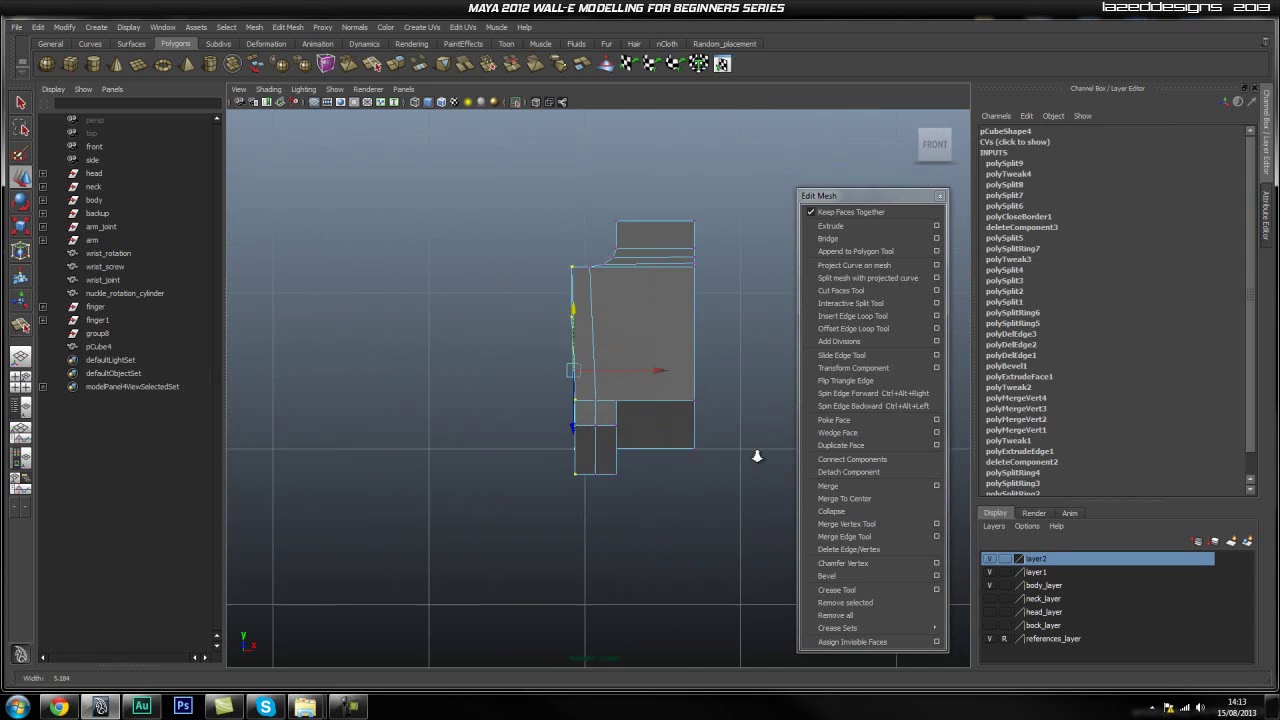
pyautogui.scroll(5, 676, 372)
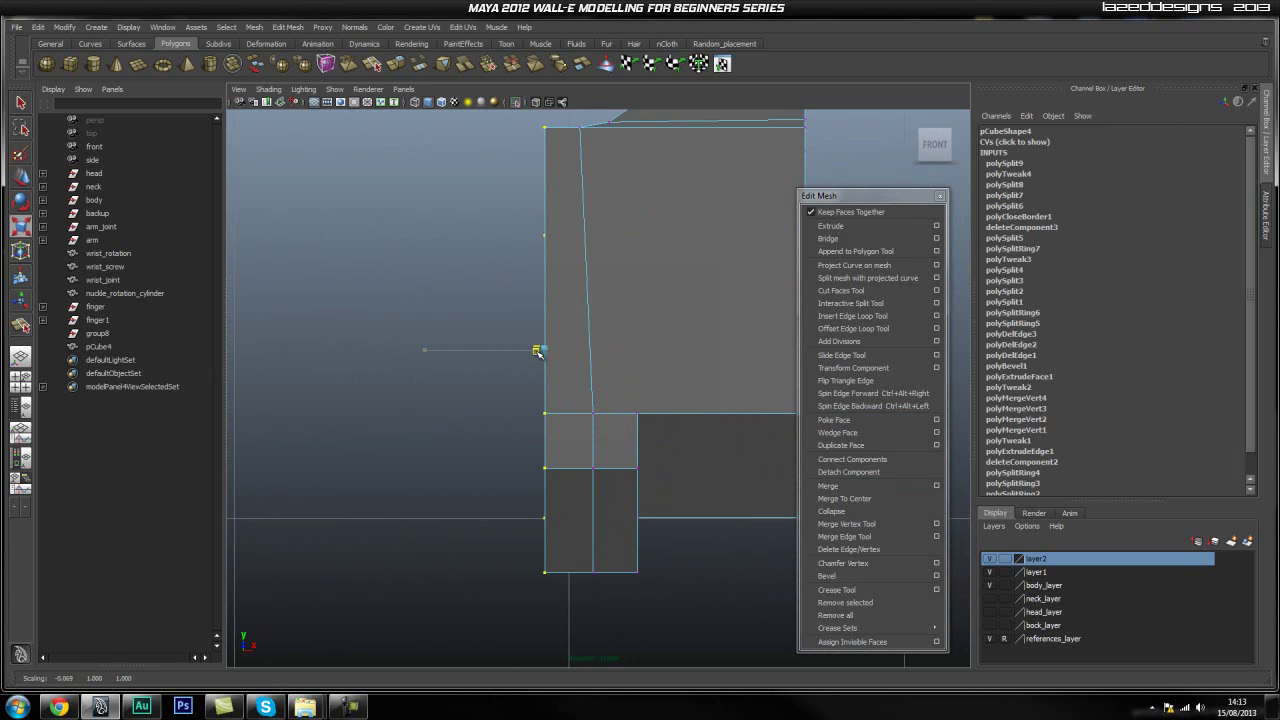
pyautogui.press('space')
pyautogui.moveTo(620, 389); pyautogui.dragTo(614, 266)
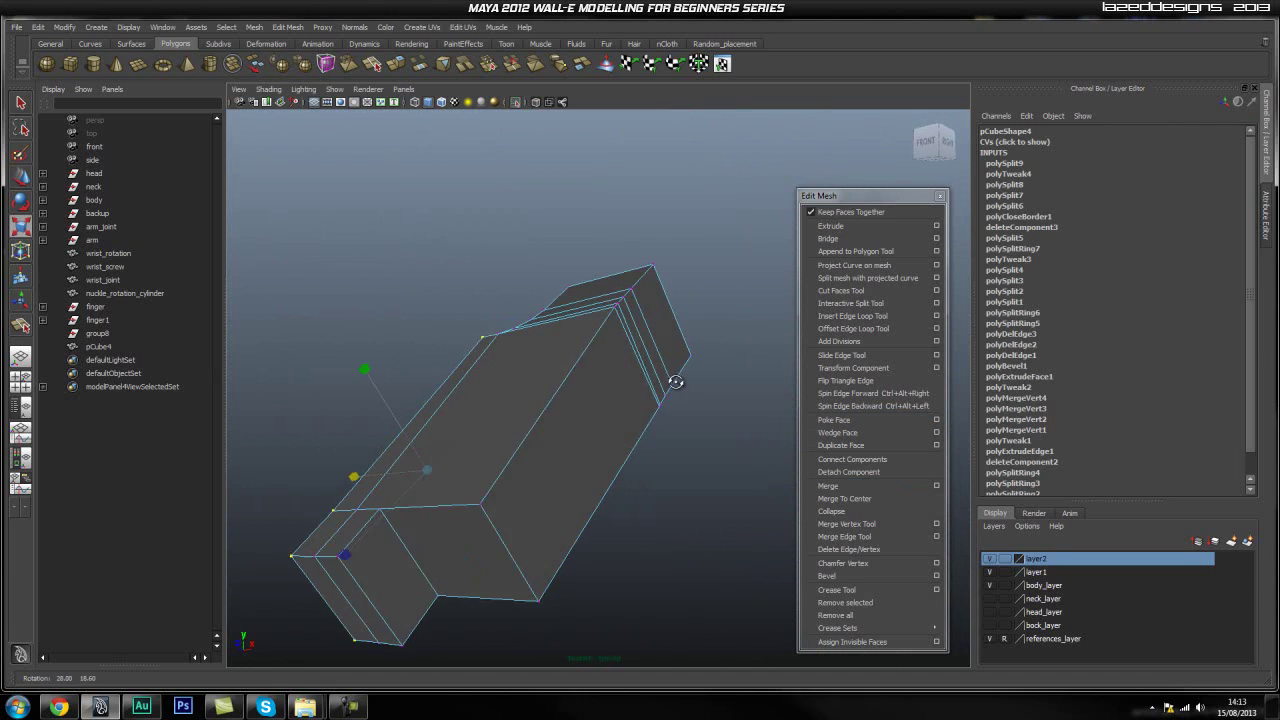
# Align the split vertices and end corner on the prong's back edge into a straight outline in the side view
pyautogui.click(694, 436)
pyautogui.keyDown('alt'); pyautogui.moveTo(694, 436); pyautogui.dragTo(609, 390); pyautogui.keyUp('alt')
pyautogui.scroll(5, 488, 367)
pyautogui.press('space')
pyautogui.keyDown('alt'); pyautogui.moveTo(609, 390); pyautogui.dragTo(862, 427, button='right'); pyautogui.keyUp('alt')
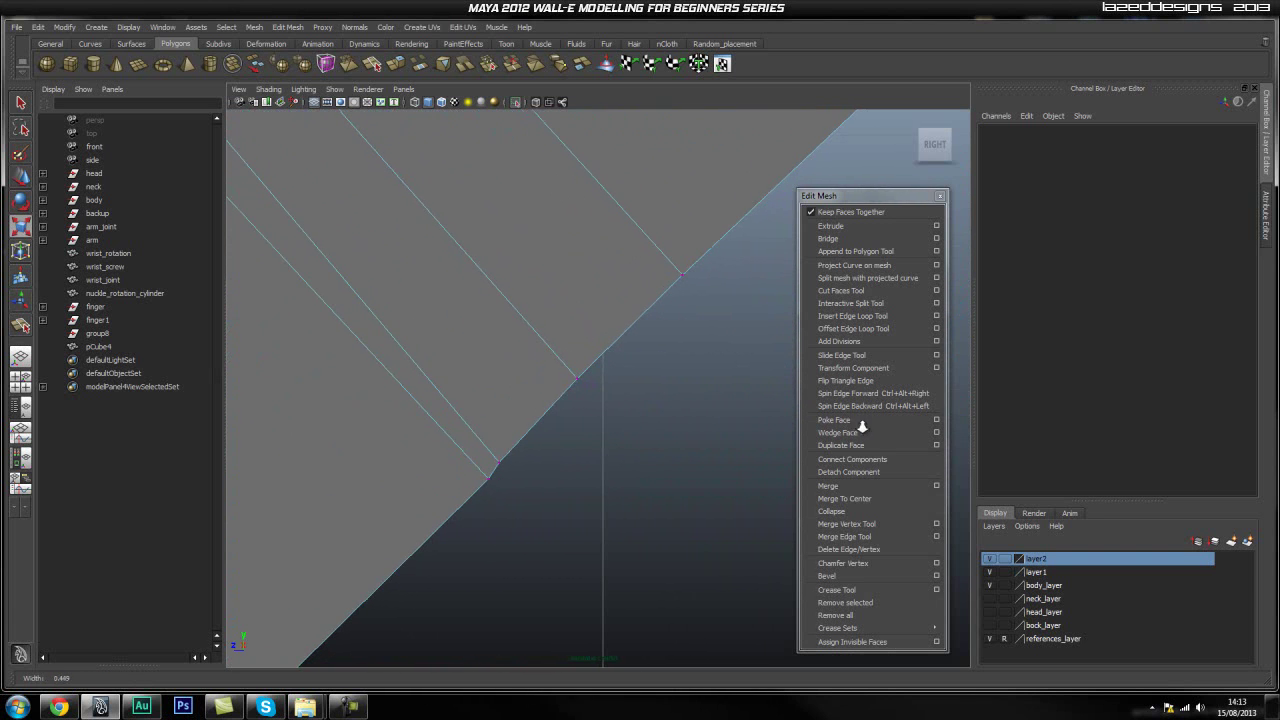
pyautogui.click(500, 463)
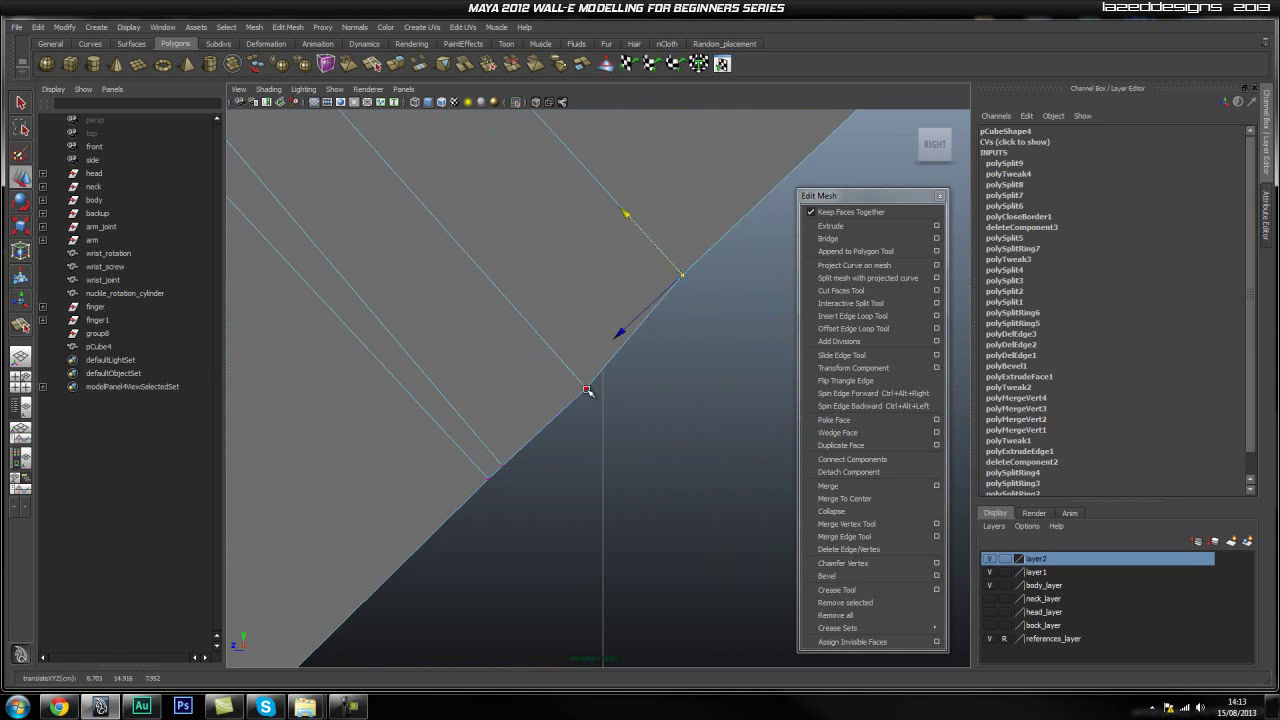
pyautogui.keyDown('alt'); pyautogui.moveTo(590, 390); pyautogui.dragTo(309, 649, button='middle'); pyautogui.keyUp('alt')
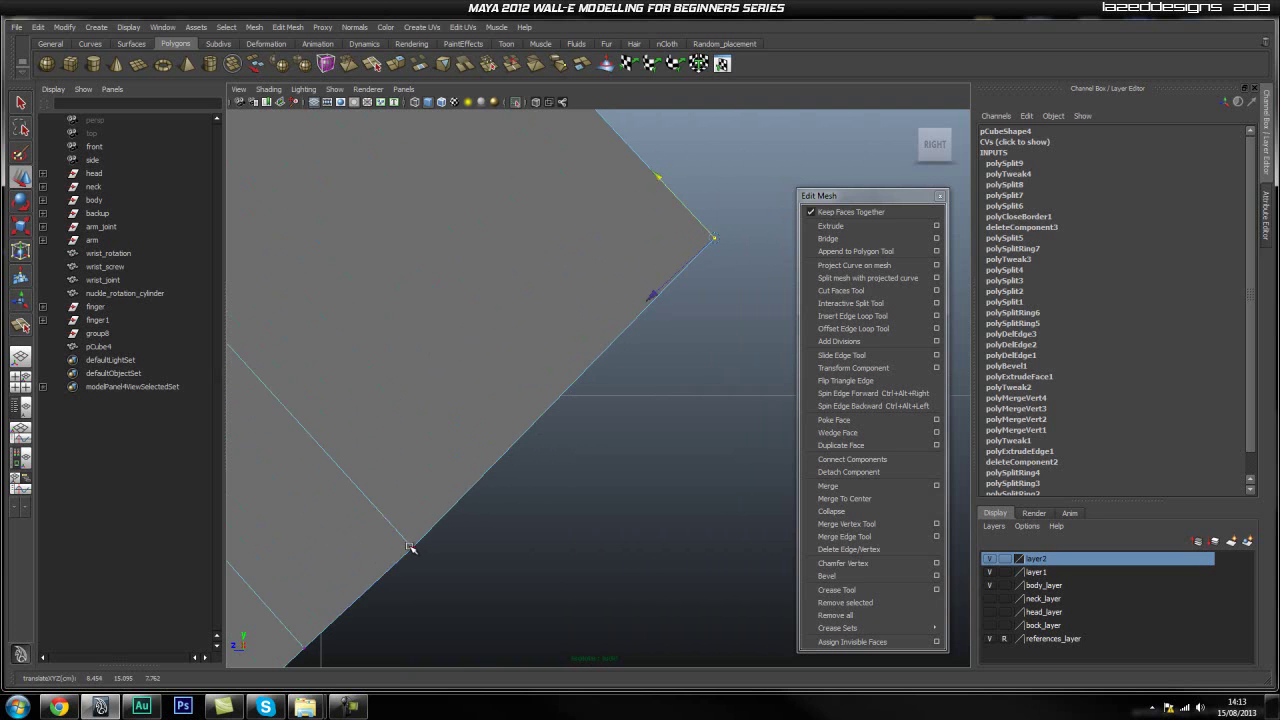
pyautogui.press('space')
pyautogui.moveTo(428, 423); pyautogui.dragTo(617, 434)
# Check the half thumb's shape in smooth preview and return to the unsmoothed display
pyautogui.press('q')
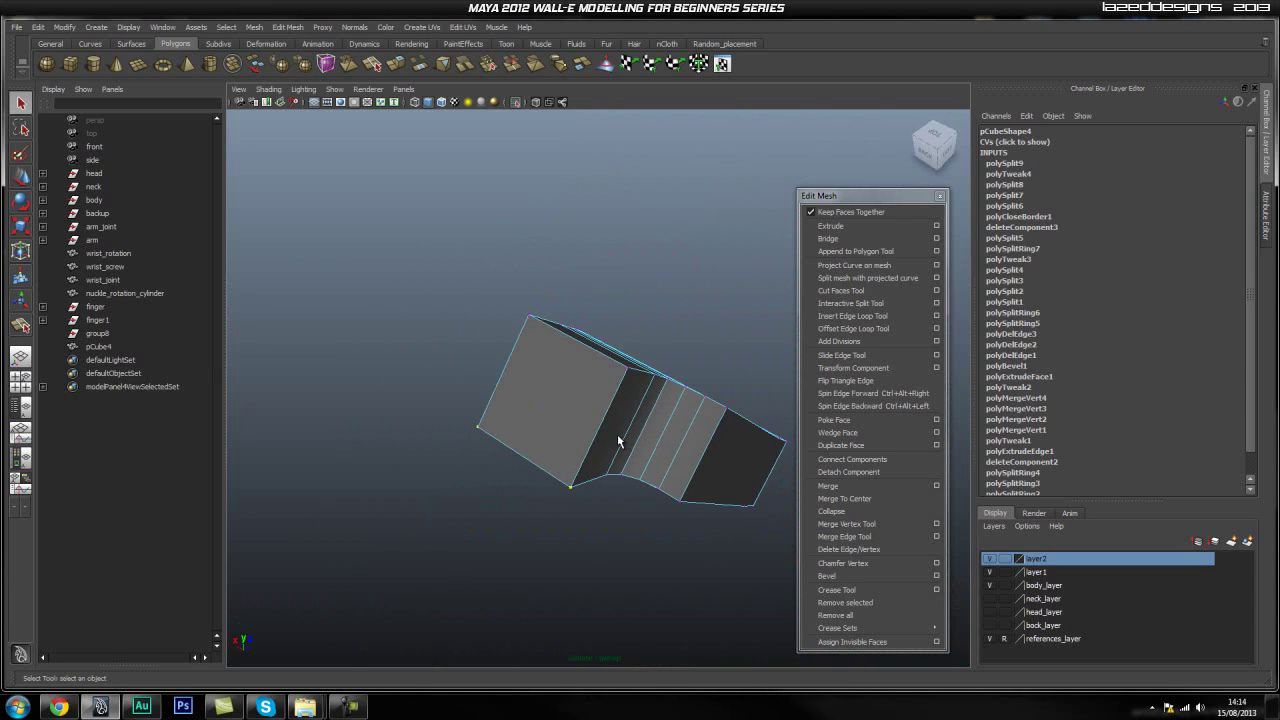
pyautogui.click(655, 419)
pyautogui.press('3')
pyautogui.click(668, 321)
pyautogui.keyDown('alt'); pyautogui.moveTo(666, 365); pyautogui.dragTo(583, 429); pyautogui.keyUp('alt')
pyautogui.click(563, 449)
pyautogui.press('1')
# Extrude the prong's inner face together with the four notch curve faces, using an offset of 0.01
pyautogui.keyDown('alt'); pyautogui.moveTo(403, 437); pyautogui.dragTo(530, 400); pyautogui.keyUp('alt')
pyautogui.keyDown('alt'); pyautogui.moveTo(507, 289); pyautogui.dragTo(413, 321); pyautogui.keyUp('alt')
pyautogui.click(414, 312)
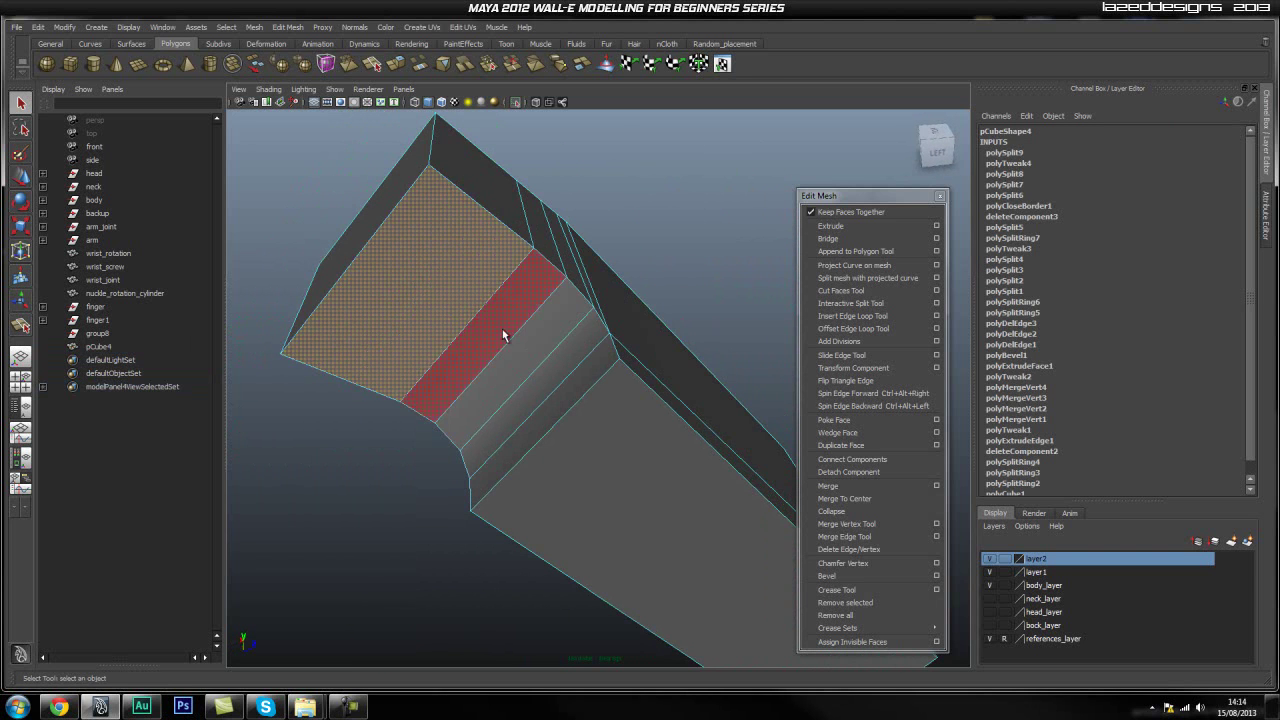
pyautogui.keyDown('shift'); pyautogui.click(490, 330); pyautogui.keyUp('shift')
pyautogui.keyDown('shift'); pyautogui.click(562, 370); pyautogui.keyUp('shift')
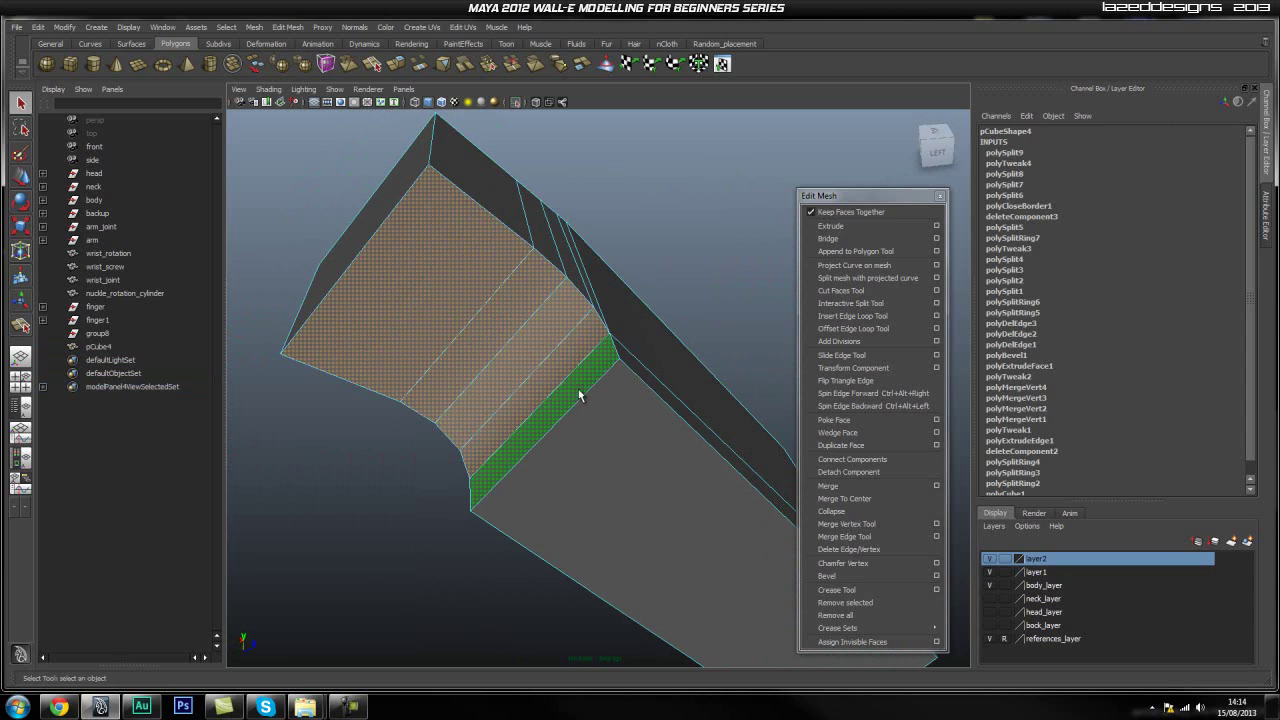
pyautogui.click(851, 225)
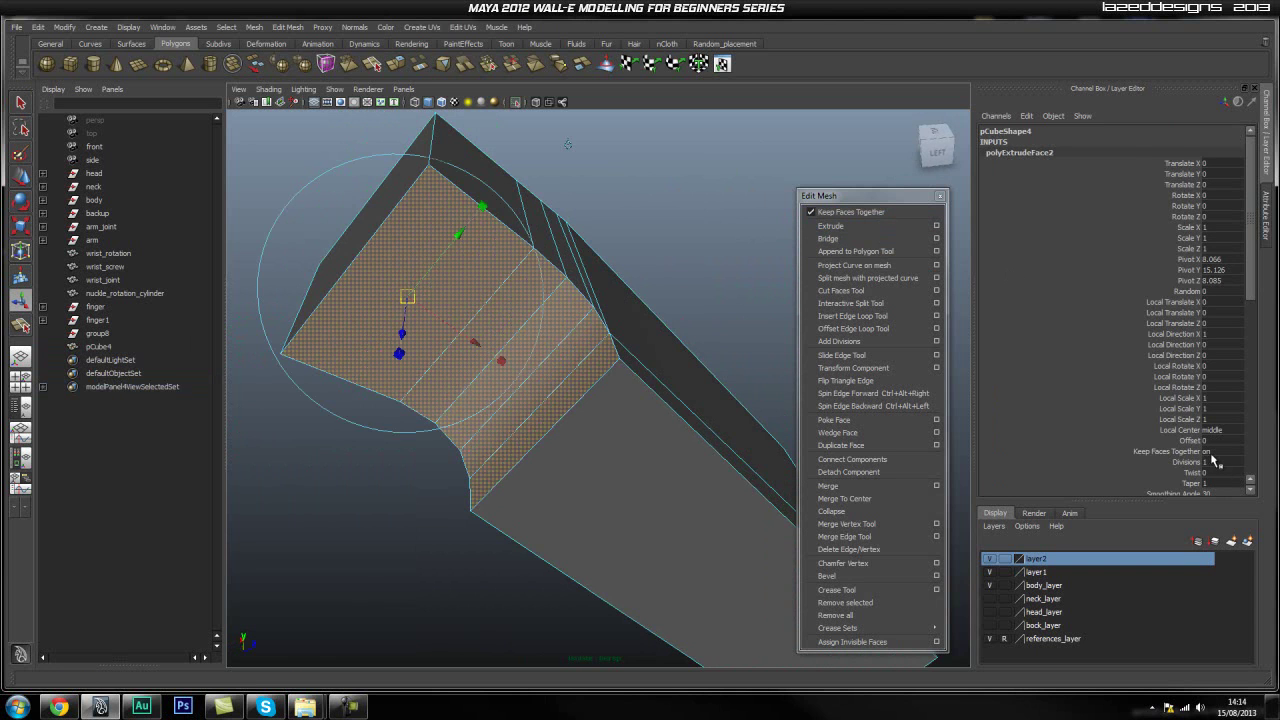
pyautogui.write('0.1')
pyautogui.press('Return')
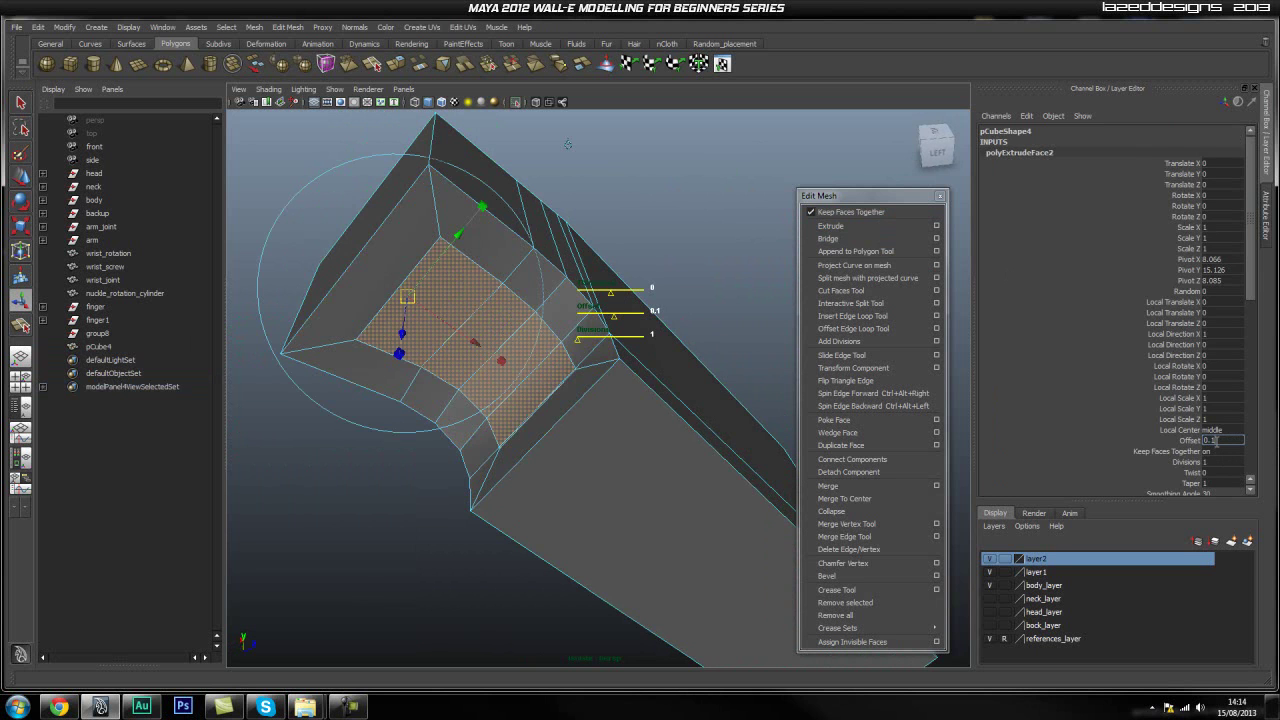
pyautogui.write('0.01')
pyautogui.press('Return')
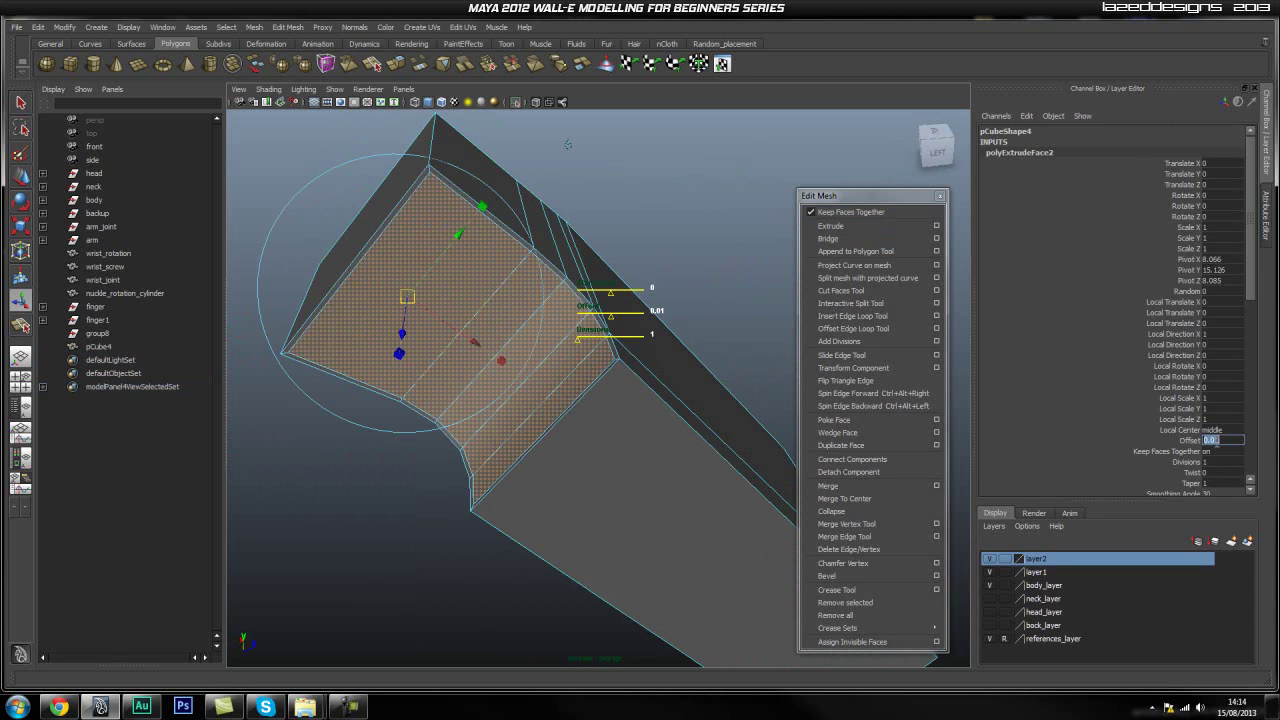
# Extrude the four adjoining faces on the opposite side of the prong, using an offset of 0.01
pyautogui.scroll(5, 563, 303)
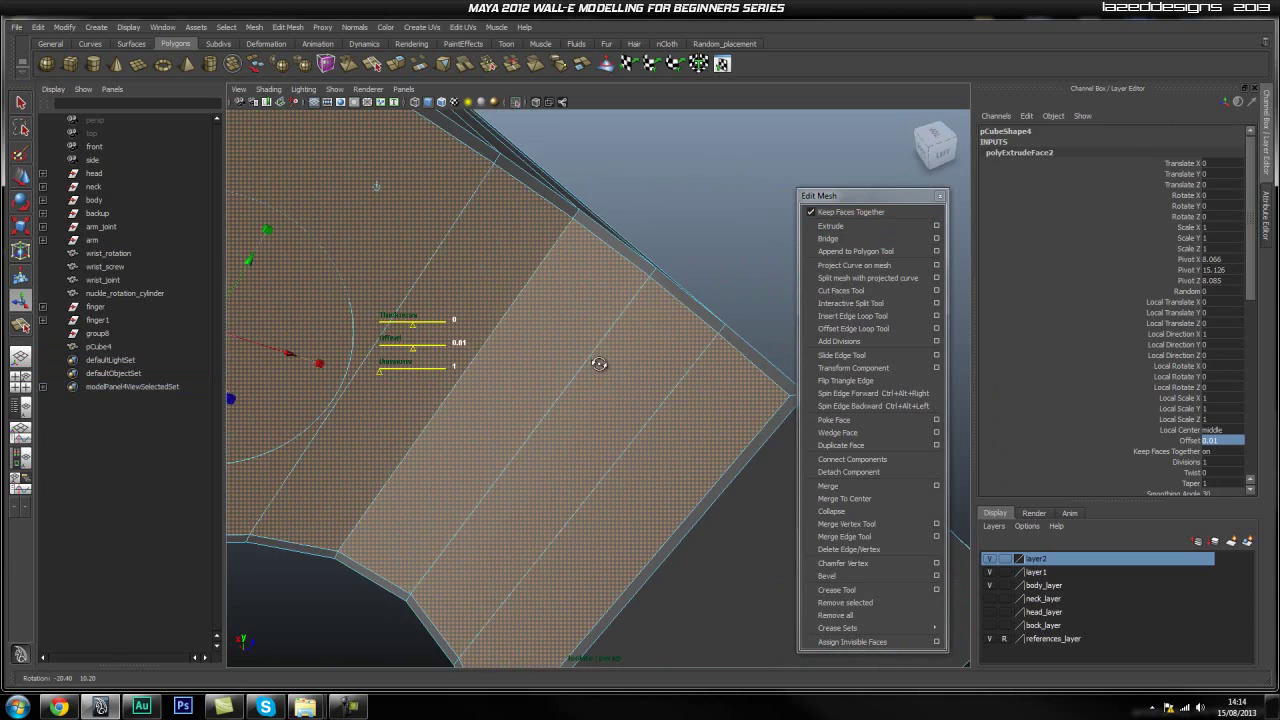
pyautogui.scroll(-2, 586, 366)
pyautogui.keyDown('alt'); pyautogui.moveTo(452, 348); pyautogui.dragTo(614, 346); pyautogui.keyUp('alt')
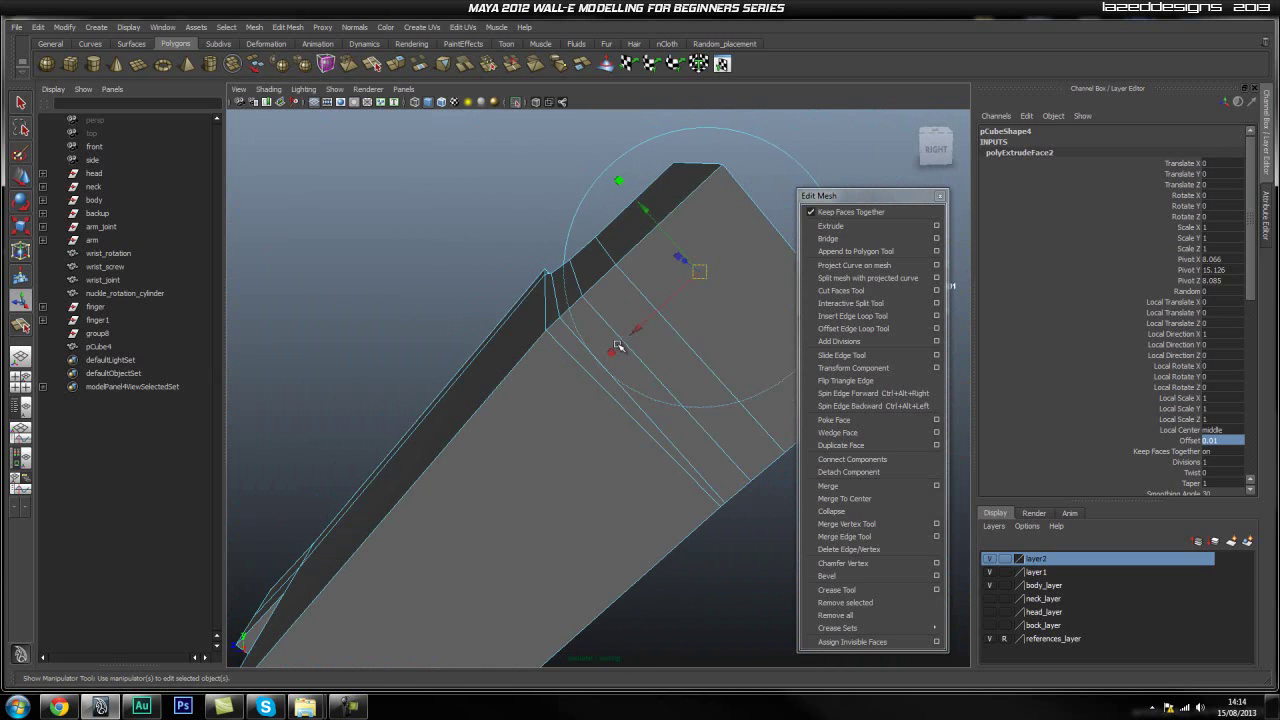
pyautogui.click(701, 302)
pyautogui.keyDown('shift'); pyautogui.click(660, 349); pyautogui.keyUp('shift')
pyautogui.keyDown('shift'); pyautogui.click(632, 361); pyautogui.keyUp('shift')
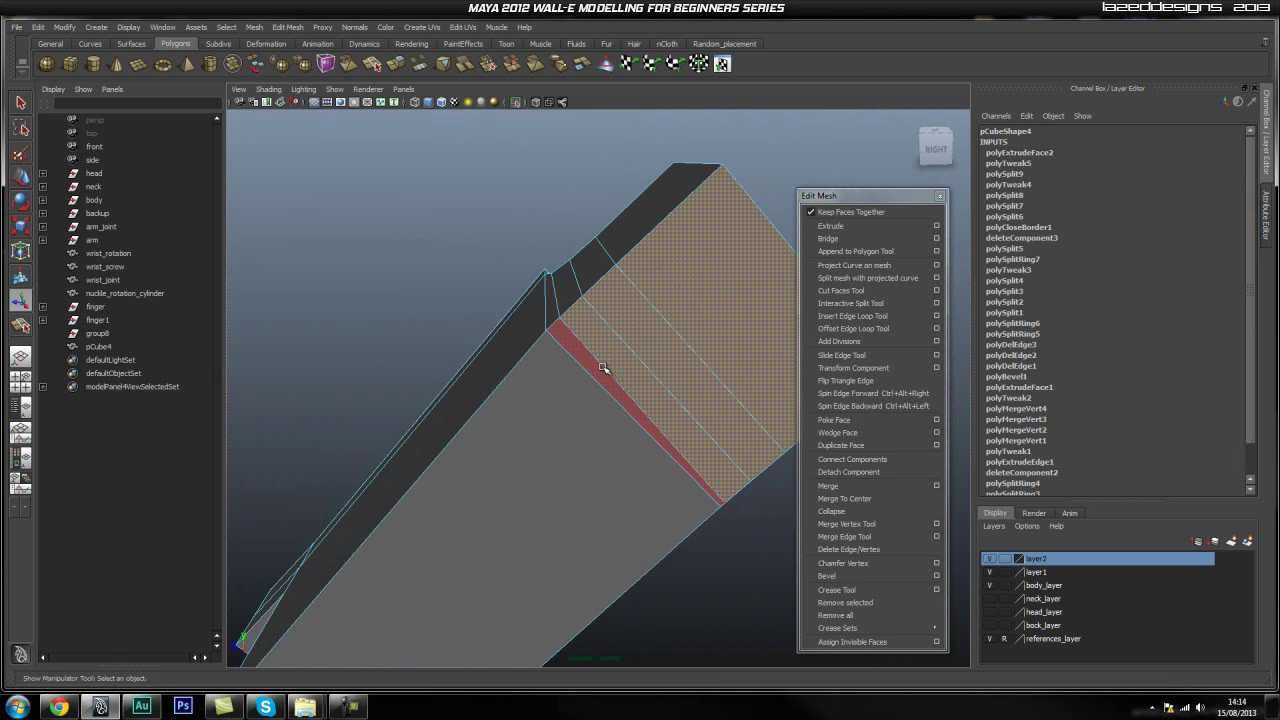
pyautogui.keyDown('shift'); pyautogui.click(602, 368); pyautogui.keyUp('shift')
pyautogui.click(880, 224)
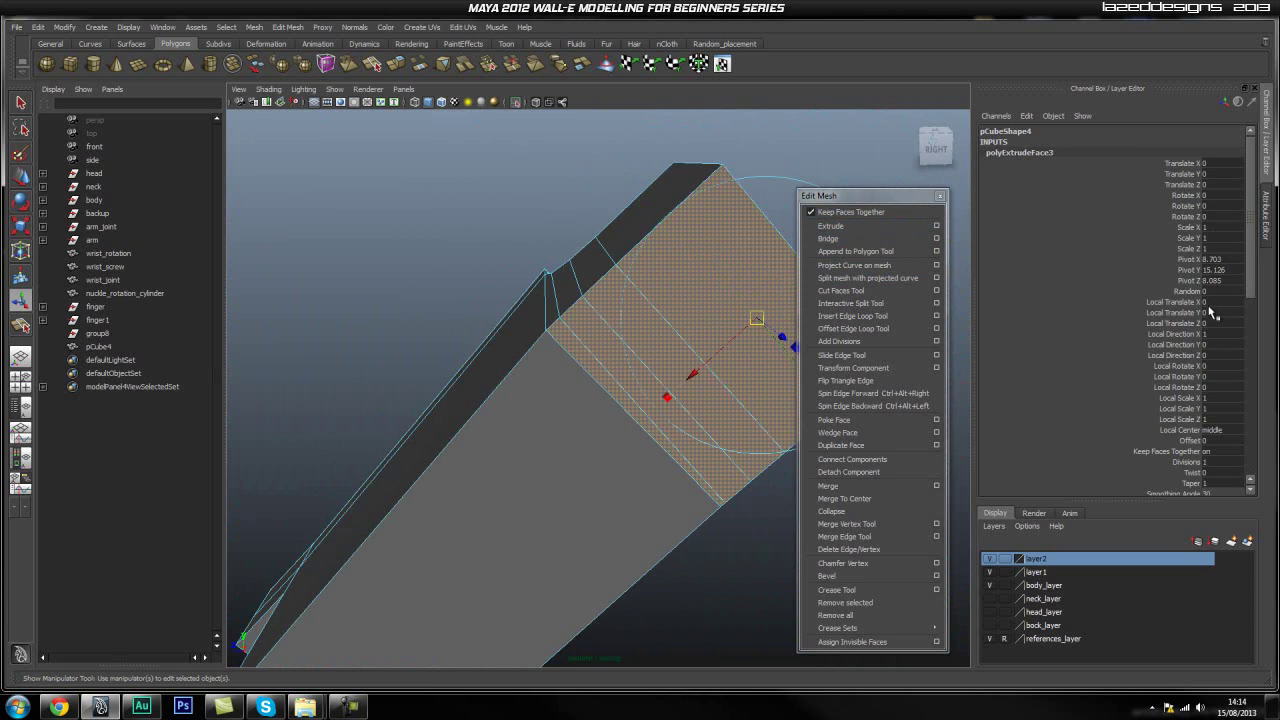
pyautogui.write('0.01')
pyautogui.press('Return')
# Insert an edge loop around the prong's end, close to and parallel with its end edge
pyautogui.click(777, 149)
pyautogui.keyDown('alt'); pyautogui.moveTo(777, 149); pyautogui.dragTo(543, 149); pyautogui.keyUp('alt')
pyautogui.keyDown('alt'); pyautogui.moveTo(543, 149); pyautogui.dragTo(547, 197, button='right'); pyautogui.keyUp('alt')
pyautogui.keyDown('alt'); pyautogui.moveTo(547, 197); pyautogui.dragTo(509, 280); pyautogui.keyUp('alt')
pyautogui.moveTo(509, 280)
pyautogui.keyDown('alt'); pyautogui.mouseDown(button='middle')
pyautogui.moveTo(488, 238)
pyautogui.moveTo(515, 280)
pyautogui.mouseUp(button='middle'); pyautogui.keyUp('alt')
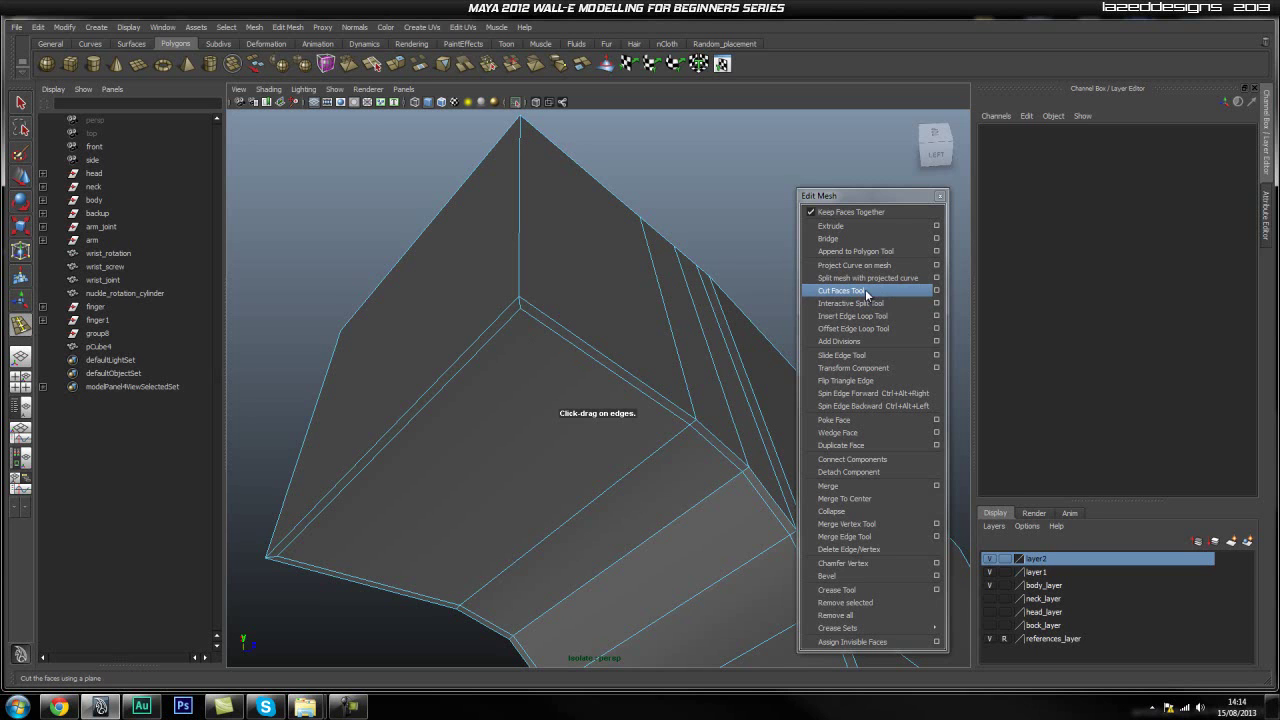
pyautogui.click(549, 320)
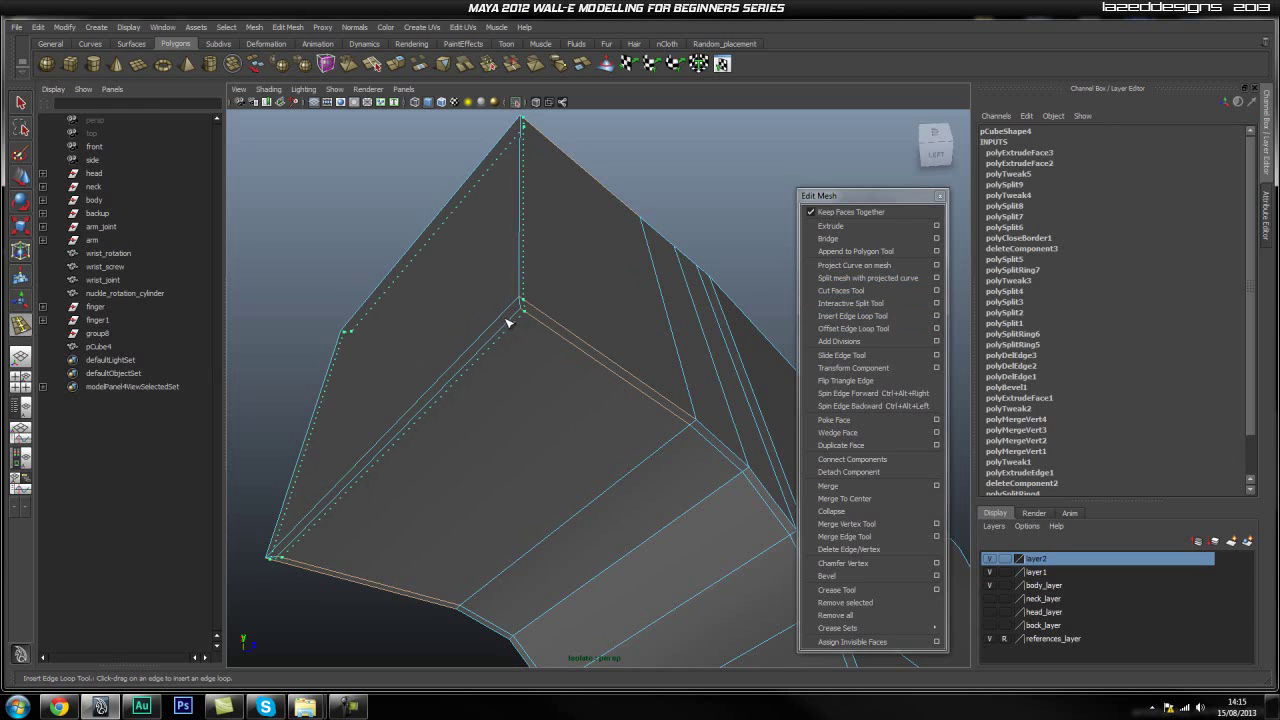
pyautogui.keyDown('alt'); pyautogui.moveTo(510, 320); pyautogui.dragTo(552, 328, button='right'); pyautogui.keyUp('alt')
pyautogui.keyDown('alt'); pyautogui.moveTo(466, 132); pyautogui.dragTo(499, 260, button='middle'); pyautogui.keyUp('alt')
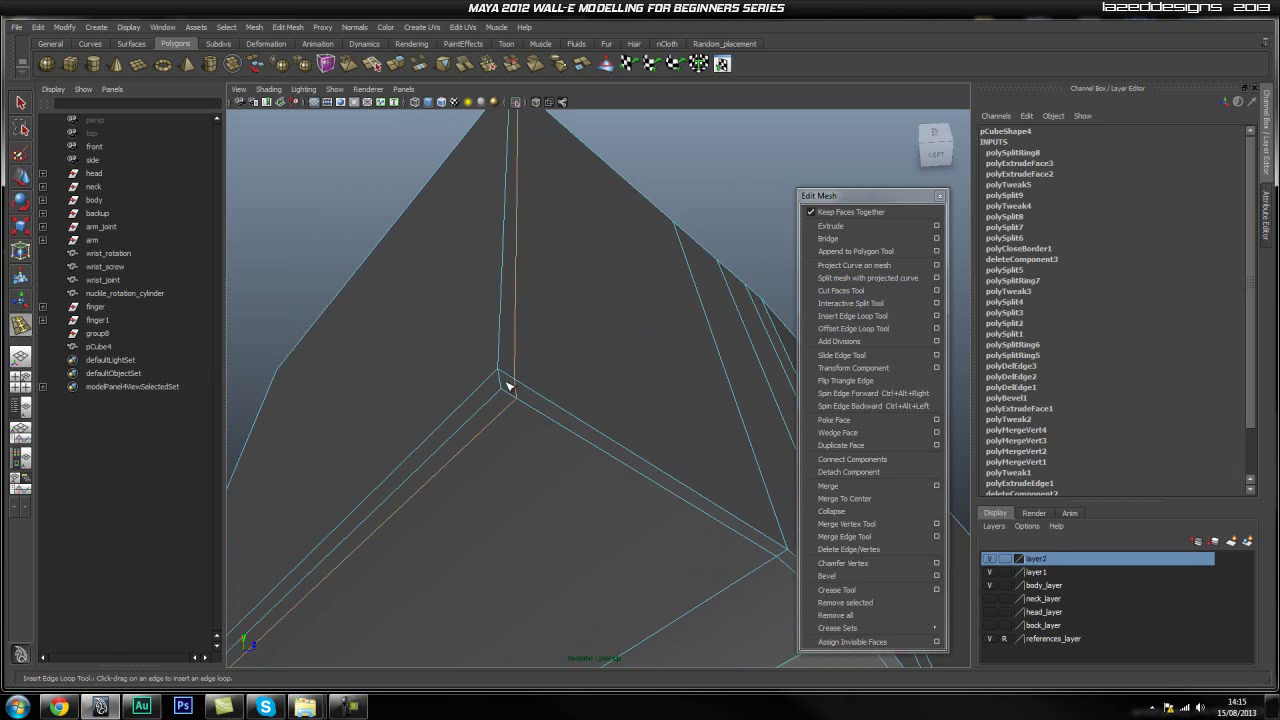
# Merge the offset borders' corner vertices into the neighbouring vertices of the new edge loop on both sides of the prong
pyautogui.keyDown('alt'); pyautogui.moveTo(522, 385); pyautogui.dragTo(631, 306); pyautogui.keyUp('alt')
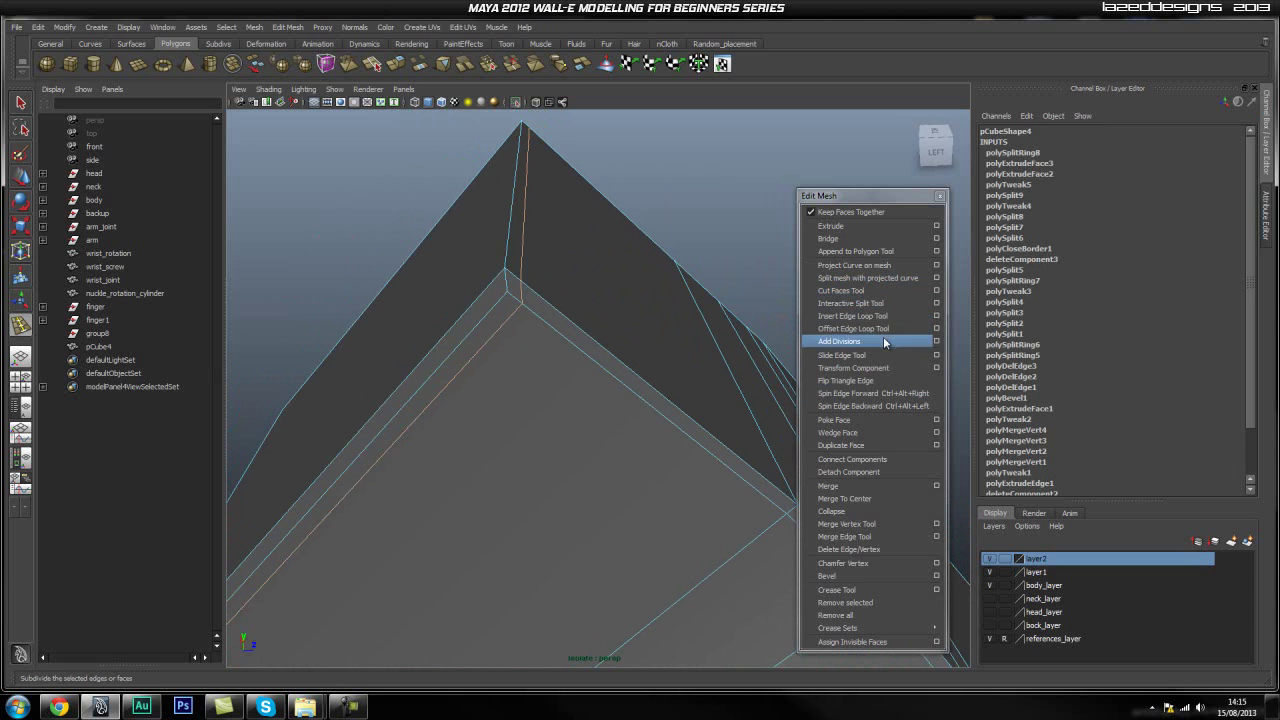
pyautogui.keyDown('alt'); pyautogui.moveTo(643, 377); pyautogui.dragTo(604, 327, button='middle'); pyautogui.keyUp('alt')
pyautogui.keyDown('alt'); pyautogui.moveTo(527, 304); pyautogui.dragTo(575, 313, button='middle'); pyautogui.keyUp('alt')
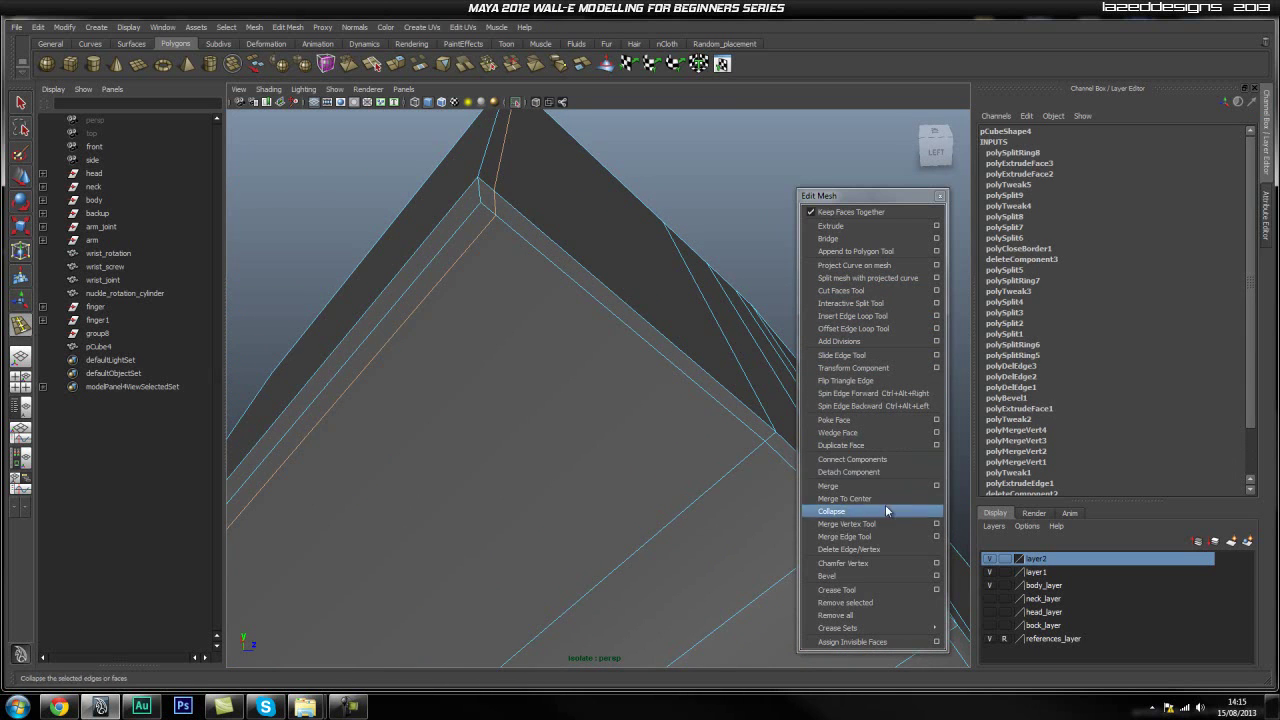
pyautogui.click(846, 523)
pyautogui.keyDown('alt'); pyautogui.moveTo(498, 215); pyautogui.dragTo(527, 280, button='middle'); pyautogui.keyUp('alt')
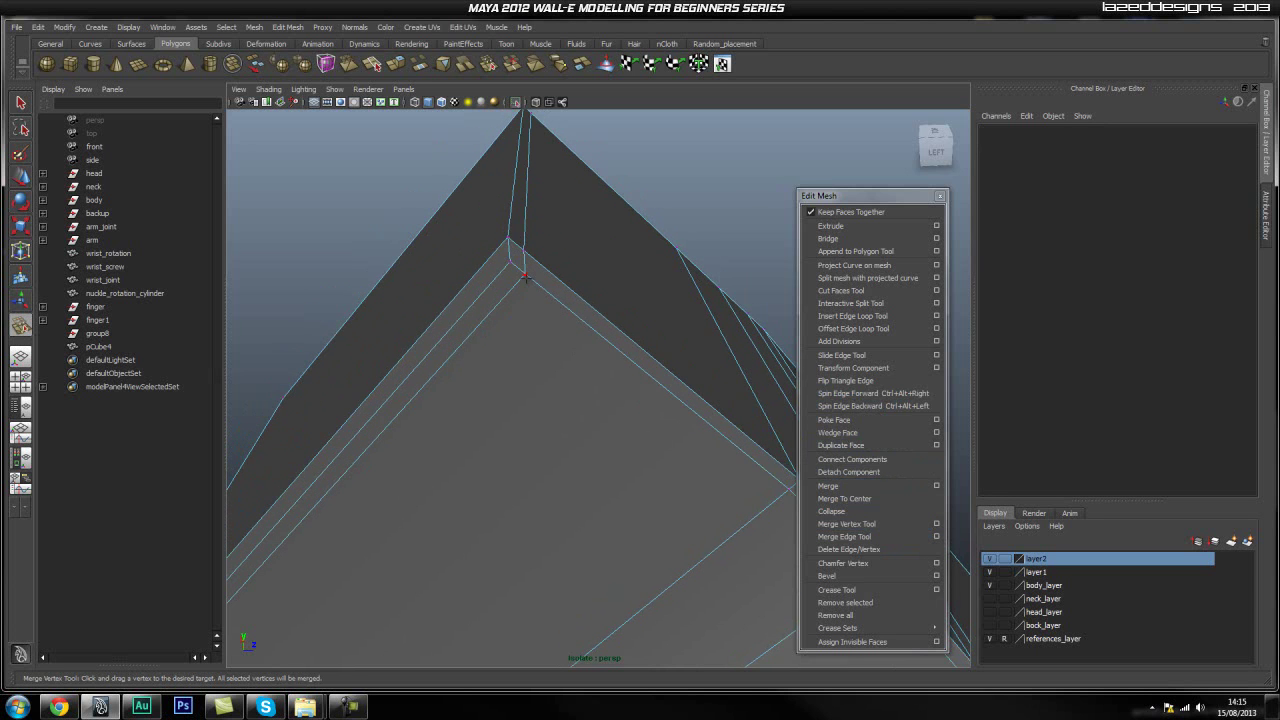
pyautogui.moveTo(509, 266); pyautogui.dragTo(524, 273)
pyautogui.keyDown('alt'); pyautogui.moveTo(500, 334); pyautogui.dragTo(644, 340); pyautogui.keyUp('alt')
pyautogui.keyDown('alt'); pyautogui.moveTo(646, 342); pyautogui.dragTo(484, 333); pyautogui.keyUp('alt')
pyautogui.keyDown('alt'); pyautogui.moveTo(484, 333); pyautogui.dragTo(585, 362); pyautogui.keyUp('alt')
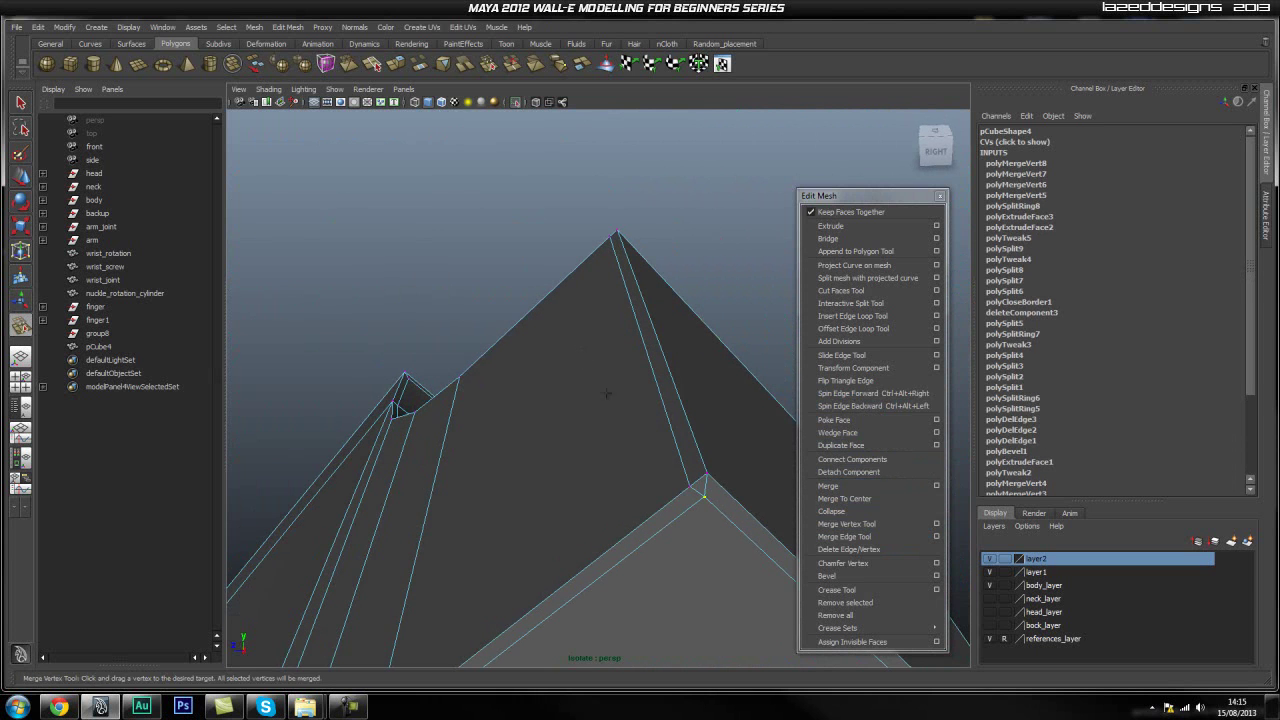
# Delete the redundant offset border edges left beside the merged loop at the prong's end
pyautogui.moveTo(715, 481); pyautogui.dragTo(711, 444, button='right')
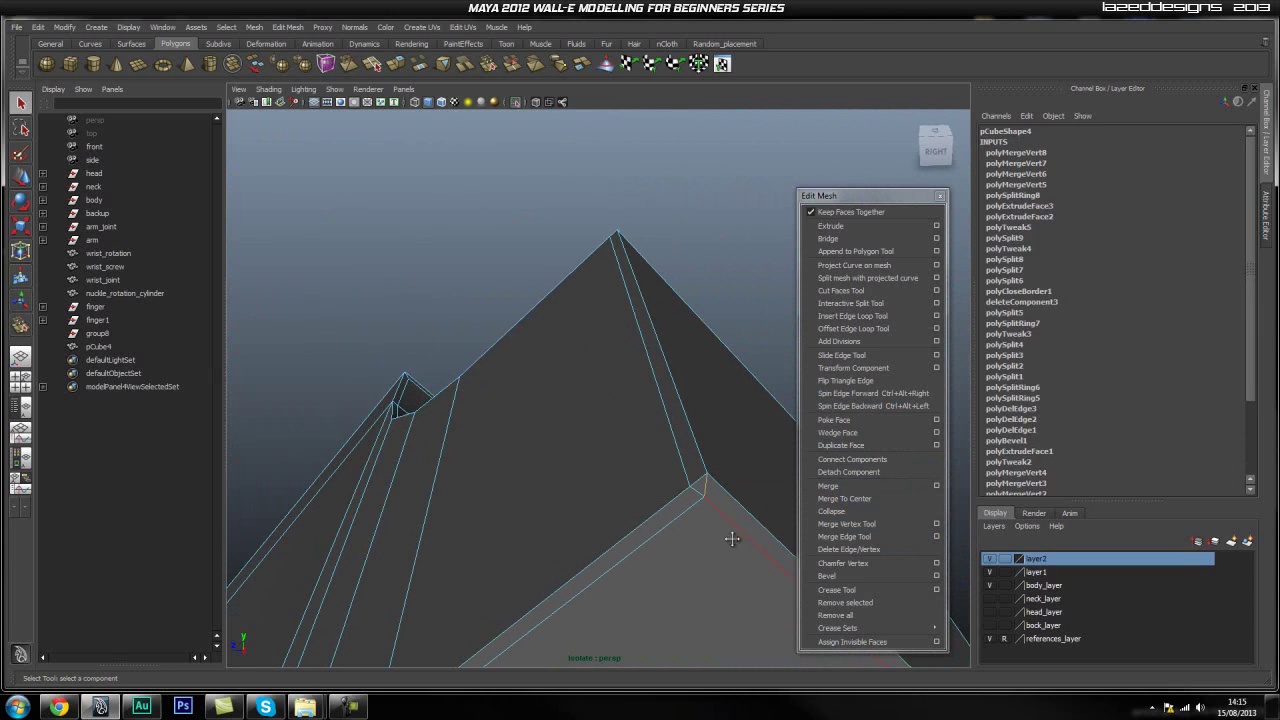
pyautogui.keyDown('alt'); pyautogui.moveTo(734, 543); pyautogui.dragTo(539, 384, button='middle'); pyautogui.keyUp('alt')
pyautogui.moveTo(546, 420); pyautogui.dragTo(466, 410, button='right')
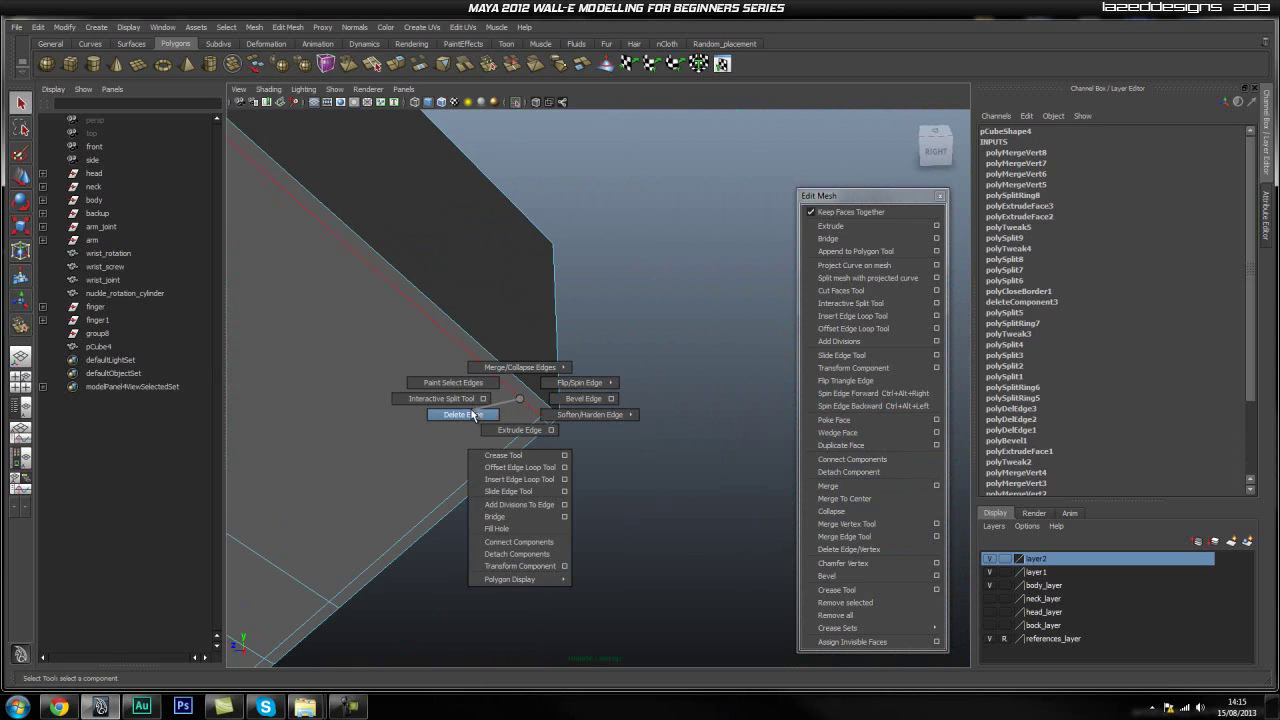
pyautogui.keyDown('alt'); pyautogui.moveTo(629, 314); pyautogui.dragTo(437, 346); pyautogui.keyUp('alt')
pyautogui.keyDown('alt'); pyautogui.moveTo(437, 346); pyautogui.dragTo(347, 451, button='right'); pyautogui.keyUp('alt')
pyautogui.moveTo(262, 481); pyautogui.dragTo(463, 374, button='right')
pyautogui.keyDown('alt'); pyautogui.moveTo(463, 374); pyautogui.dragTo(501, 398); pyautogui.keyUp('alt')
pyautogui.moveTo(500, 409)
pyautogui.mouseDown(button='right')
pyautogui.moveTo(460, 424)
pyautogui.moveTo(501, 423)
pyautogui.moveTo(506, 398)
pyautogui.mouseUp(button='right')
# Scale the selected edges of the prong's end loop along the Z axis
pyautogui.press('q')
pyautogui.keyDown('alt'); pyautogui.moveTo(507, 421); pyautogui.dragTo(695, 338); pyautogui.keyUp('alt')
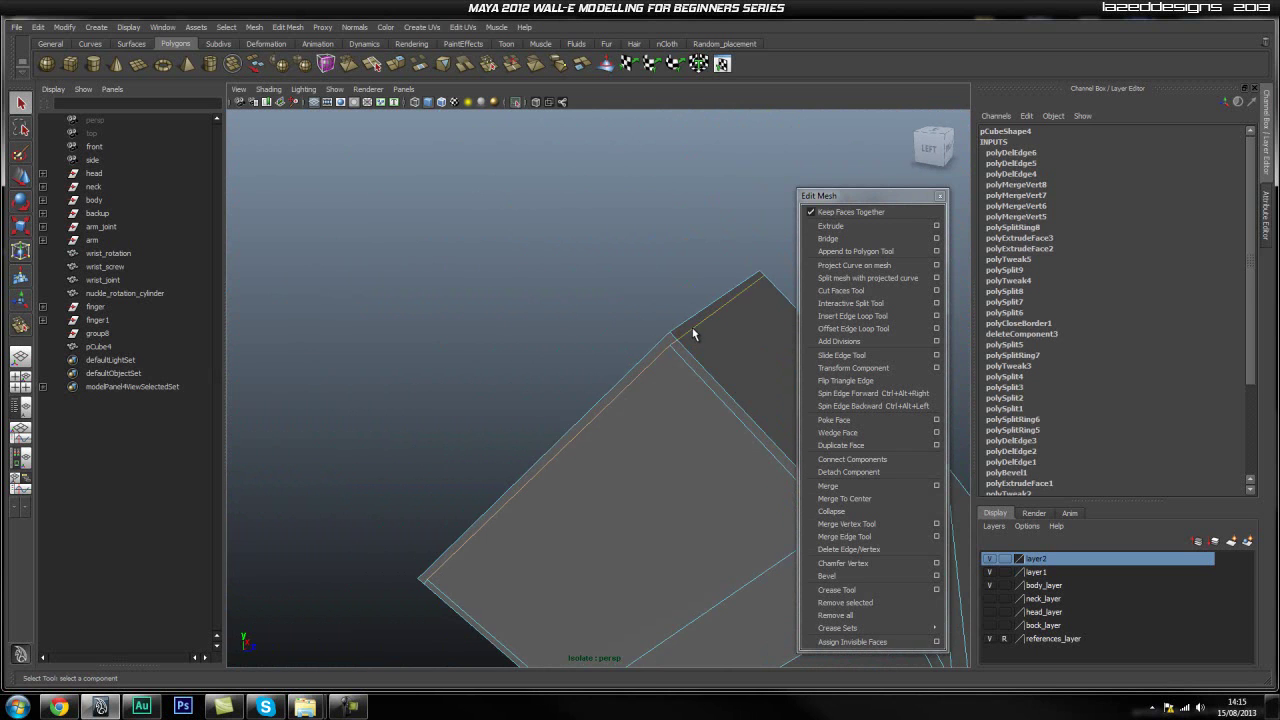
pyautogui.keyDown('alt'); pyautogui.moveTo(597, 397); pyautogui.dragTo(534, 451); pyautogui.keyUp('alt')
pyautogui.press('r')
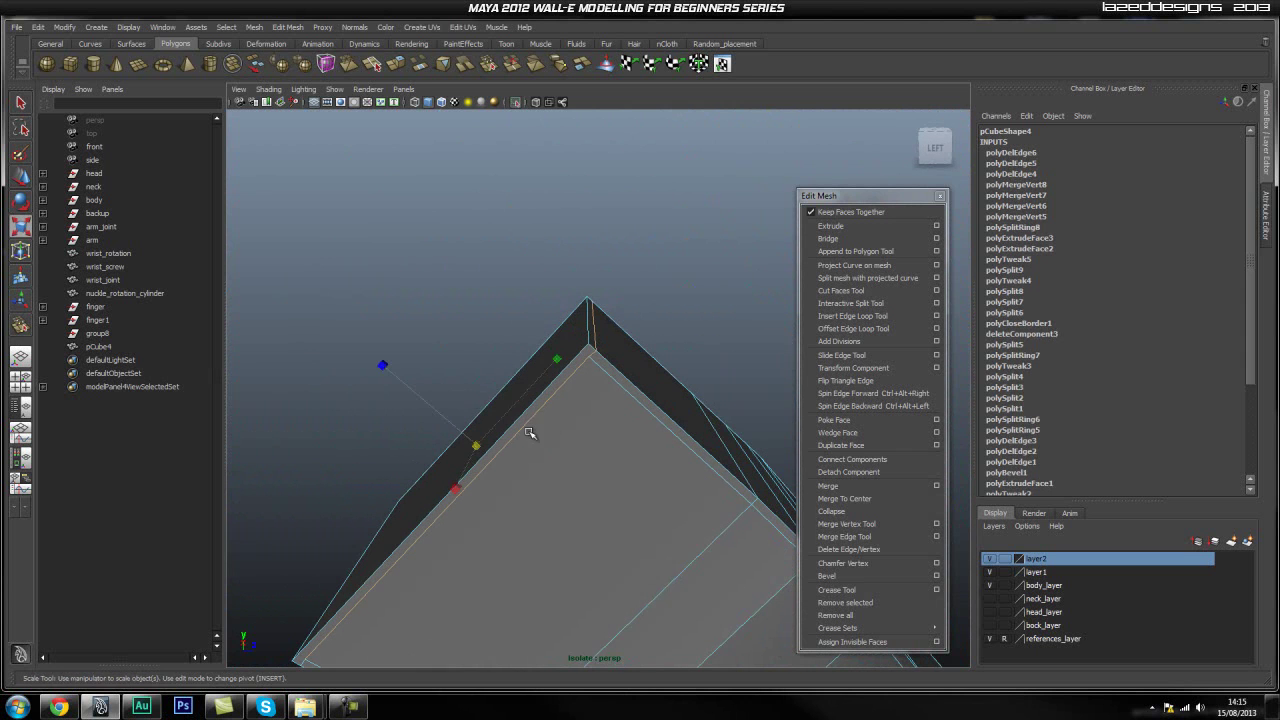
pyautogui.moveTo(390, 372); pyautogui.dragTo(394, 377)
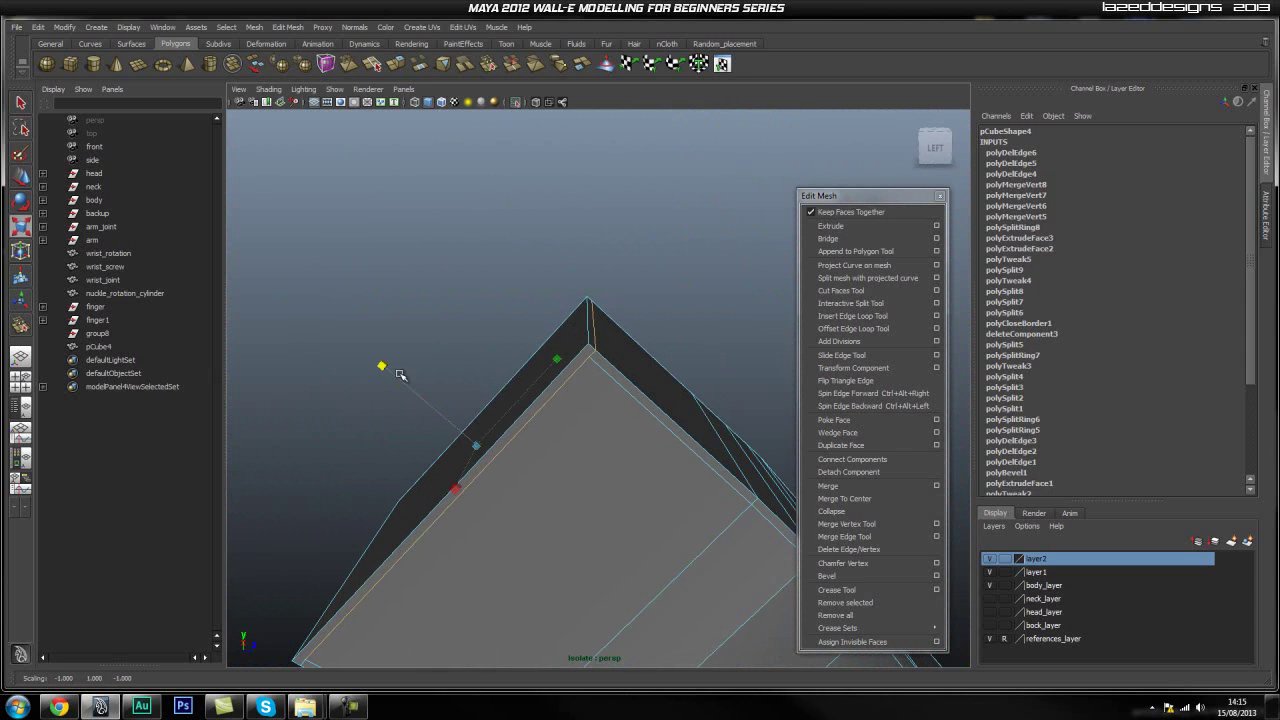
# Split the faces around the prong's end from one offset border corner across to the corner on the opposite side
pyautogui.keyDown('alt'); pyautogui.moveTo(631, 471); pyautogui.dragTo(640, 360); pyautogui.keyUp('alt')
pyautogui.click(869, 316)
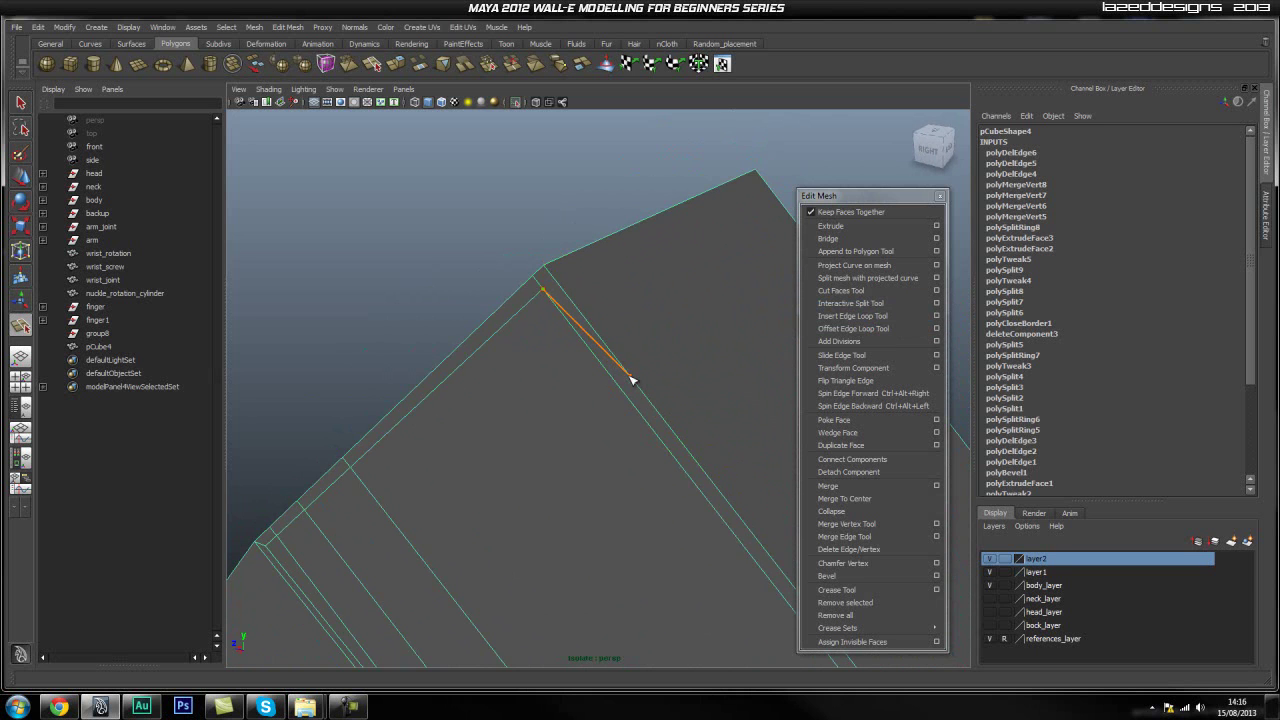
pyautogui.keyDown('alt'); pyautogui.moveTo(633, 385); pyautogui.dragTo(525, 352); pyautogui.keyUp('alt')
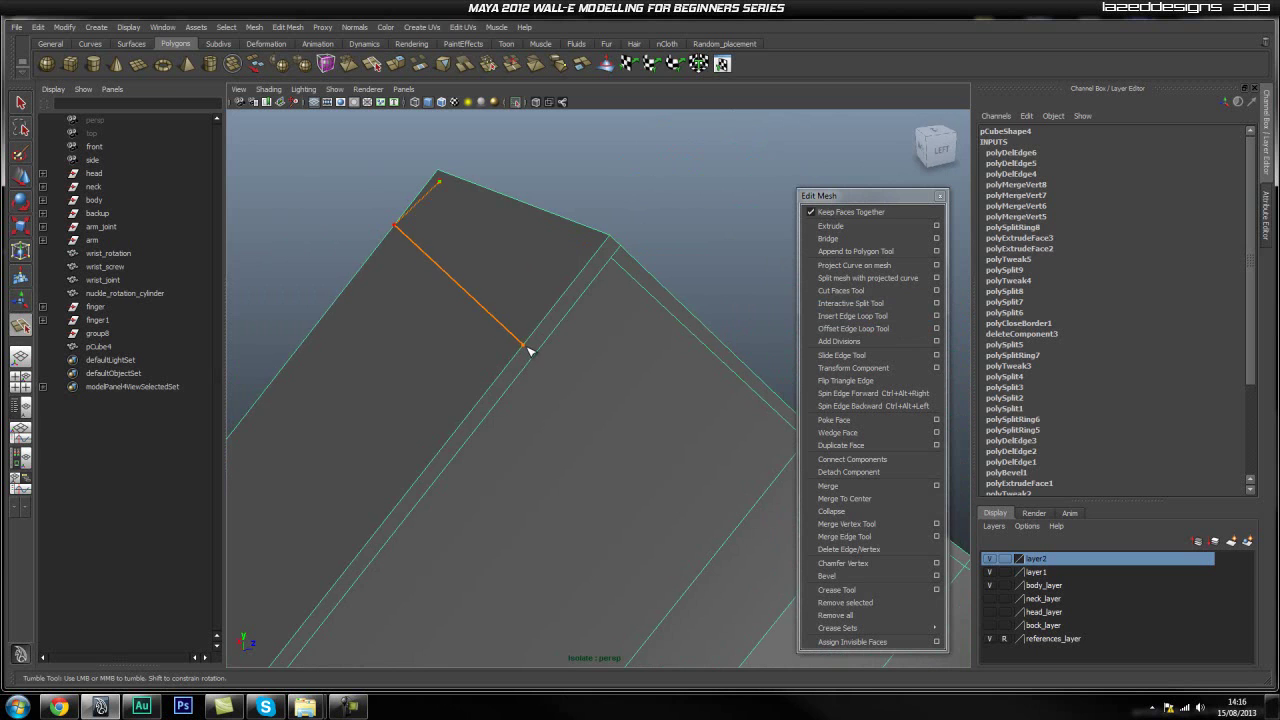
pyautogui.press('Return')
pyautogui.press('q')
# Move the split's vertices on both sides of the prong along Y, level with the offset border corners
pyautogui.moveTo(470, 352); pyautogui.dragTo(426, 352, button='right')
pyautogui.click(524, 346)
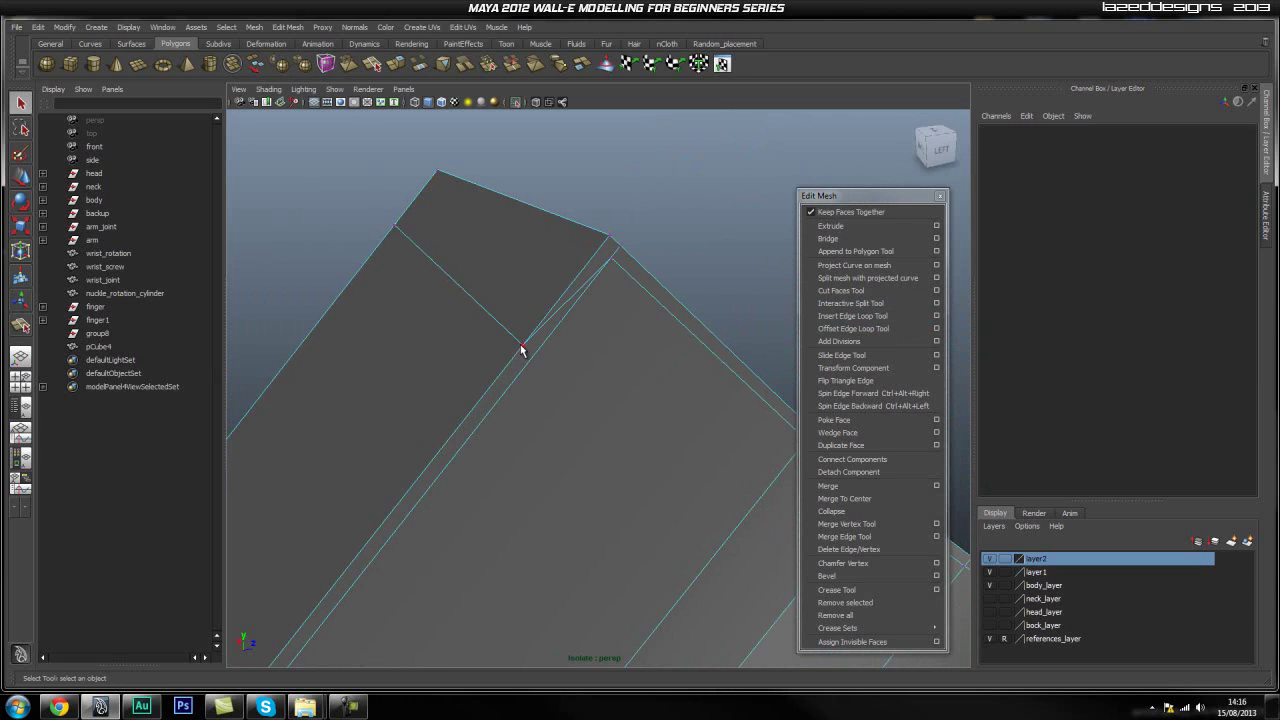
pyautogui.press('w')
pyautogui.click(573, 282)
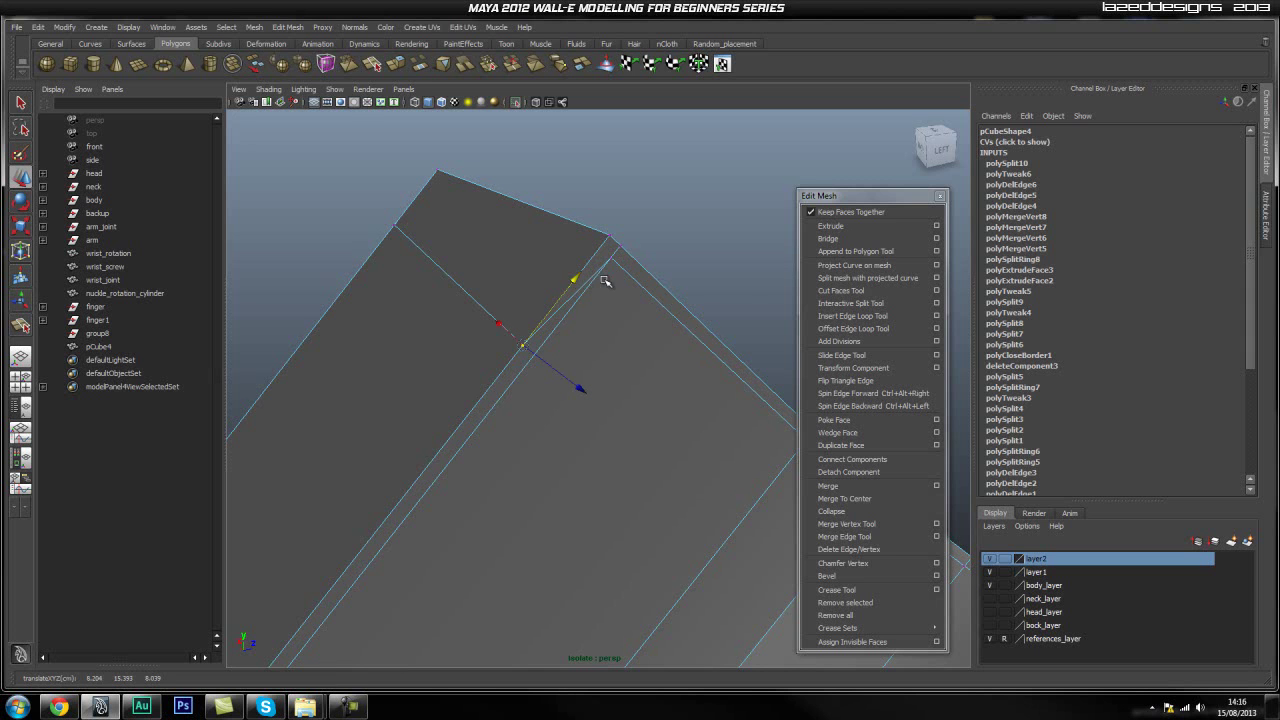
pyautogui.moveTo(612, 262); pyautogui.dragTo(610, 258, button='middle')
pyautogui.keyDown('alt'); pyautogui.moveTo(610, 258); pyautogui.dragTo(717, 303); pyautogui.keyUp('alt')
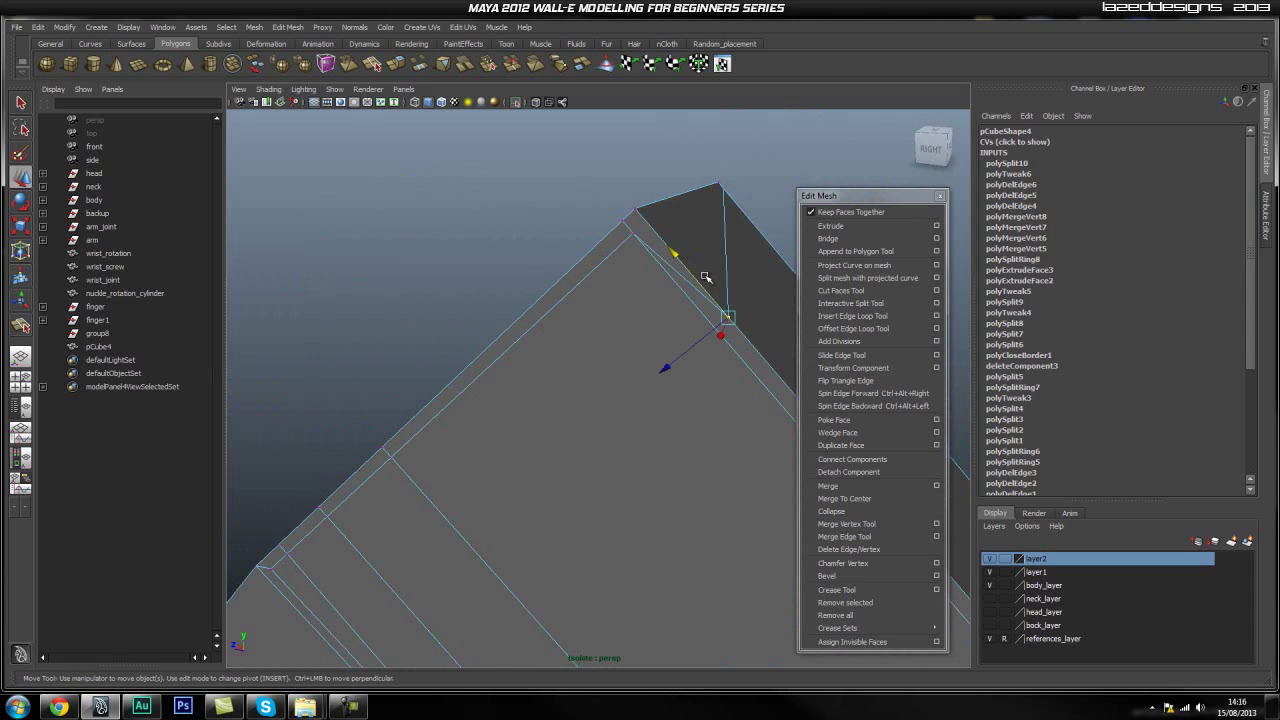
pyautogui.click(675, 256)
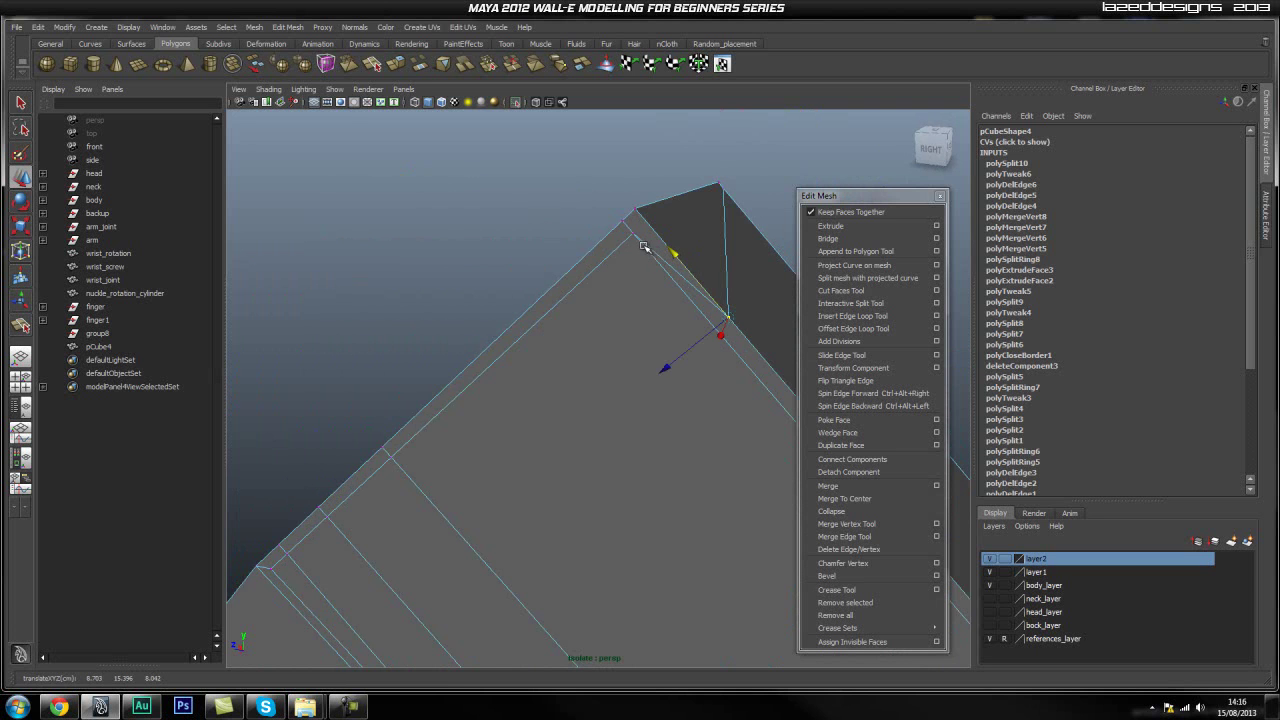
pyautogui.keyDown('alt'); pyautogui.moveTo(631, 235); pyautogui.dragTo(654, 340); pyautogui.keyUp('alt')
pyautogui.click(596, 230)
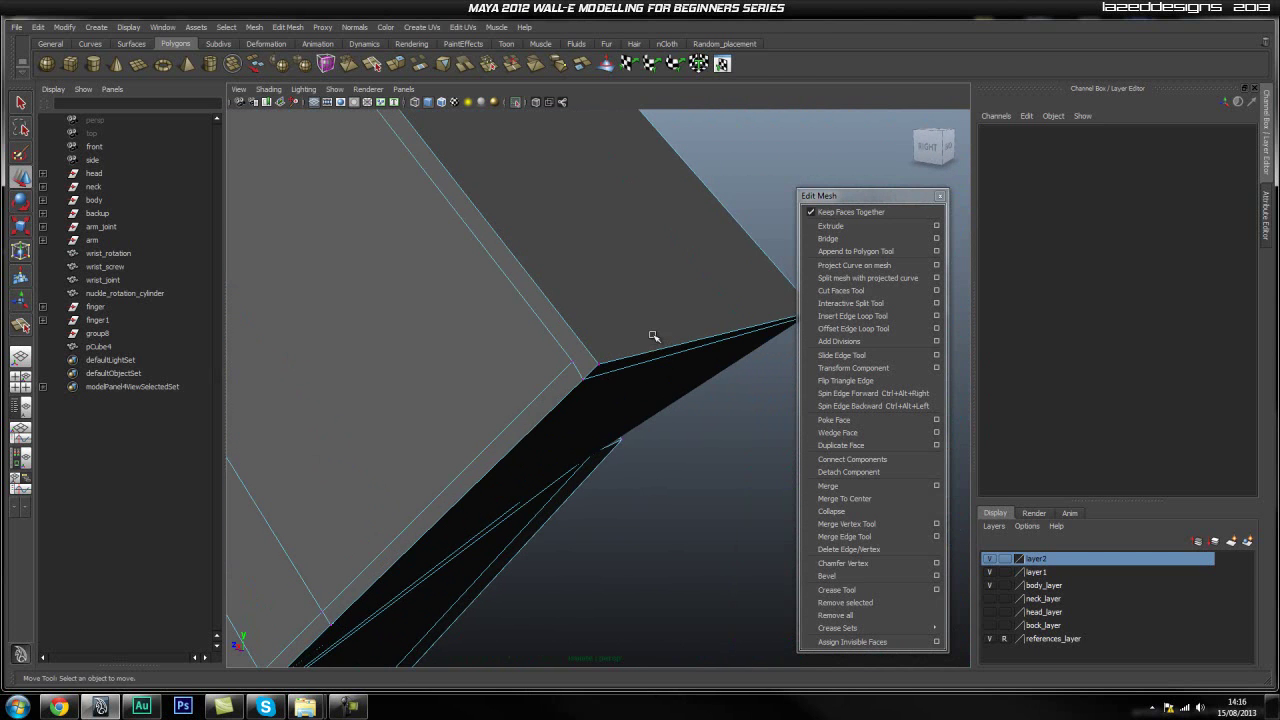
# Insert an edge loop across the prong's end face, close to its border at the moved vertices
pyautogui.click(859, 316)
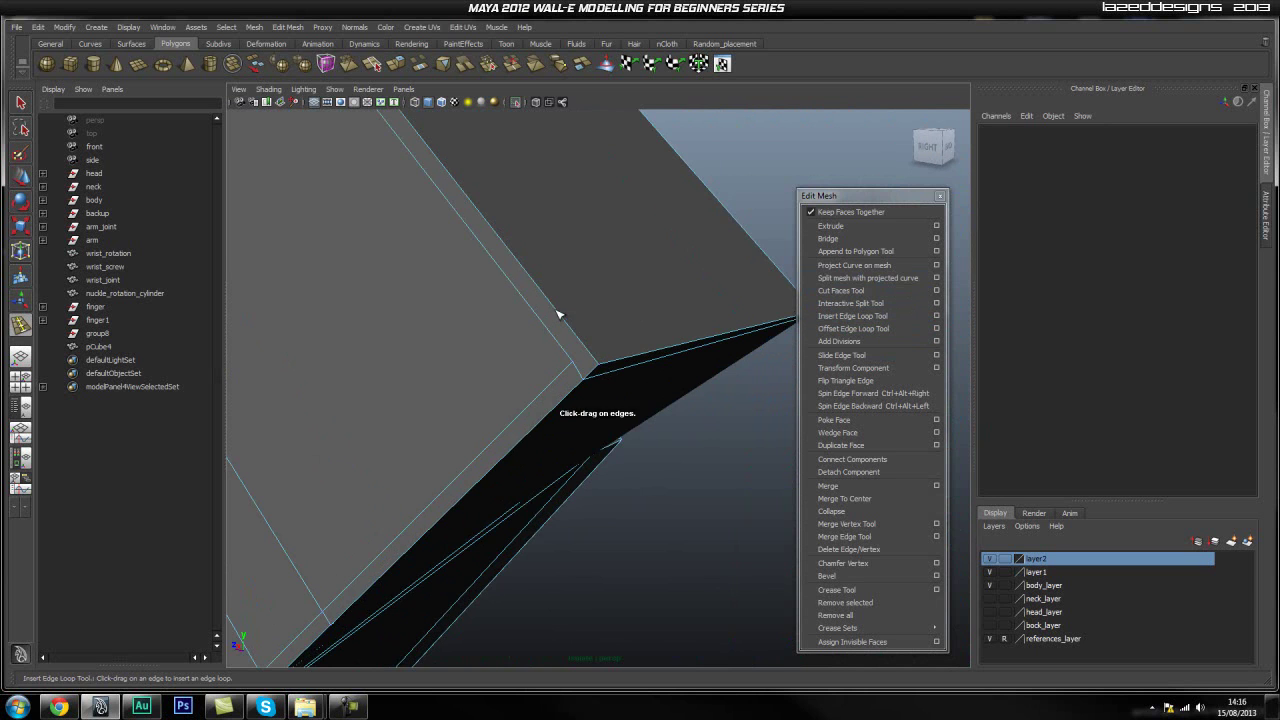
pyautogui.moveTo(557, 316); pyautogui.dragTo(561, 316)
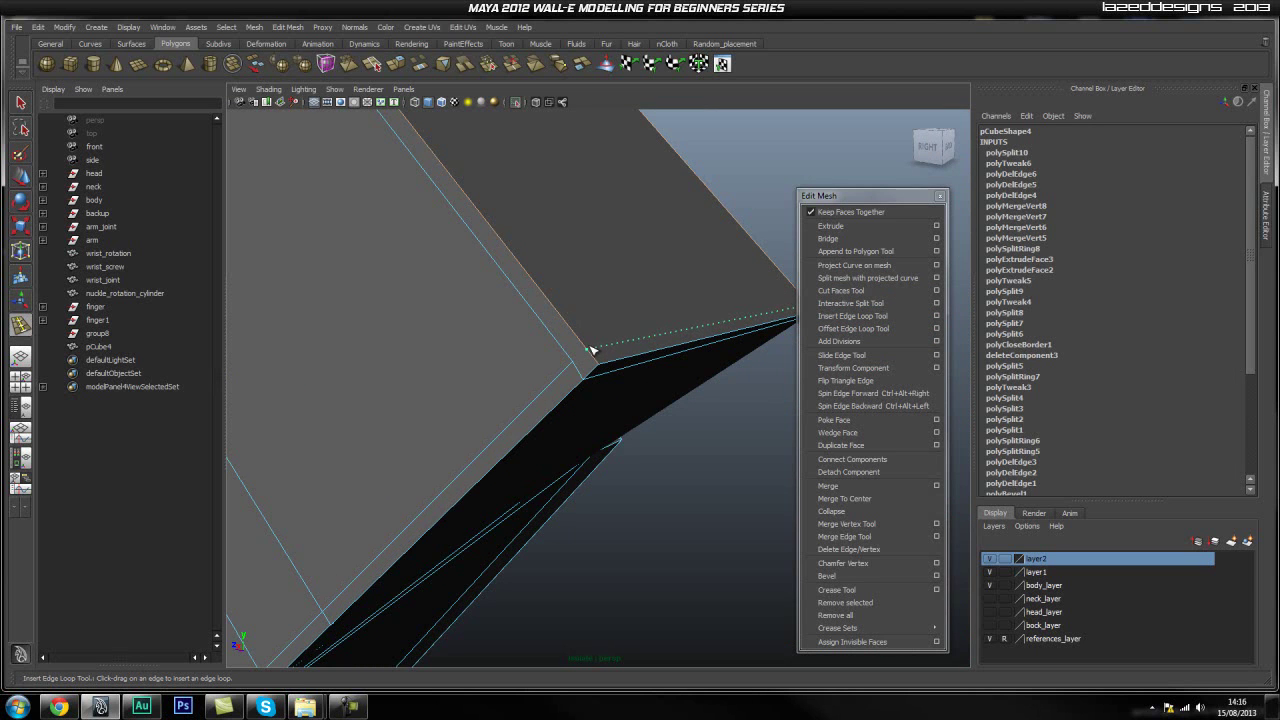
pyautogui.moveTo(591, 350); pyautogui.dragTo(706, 190)
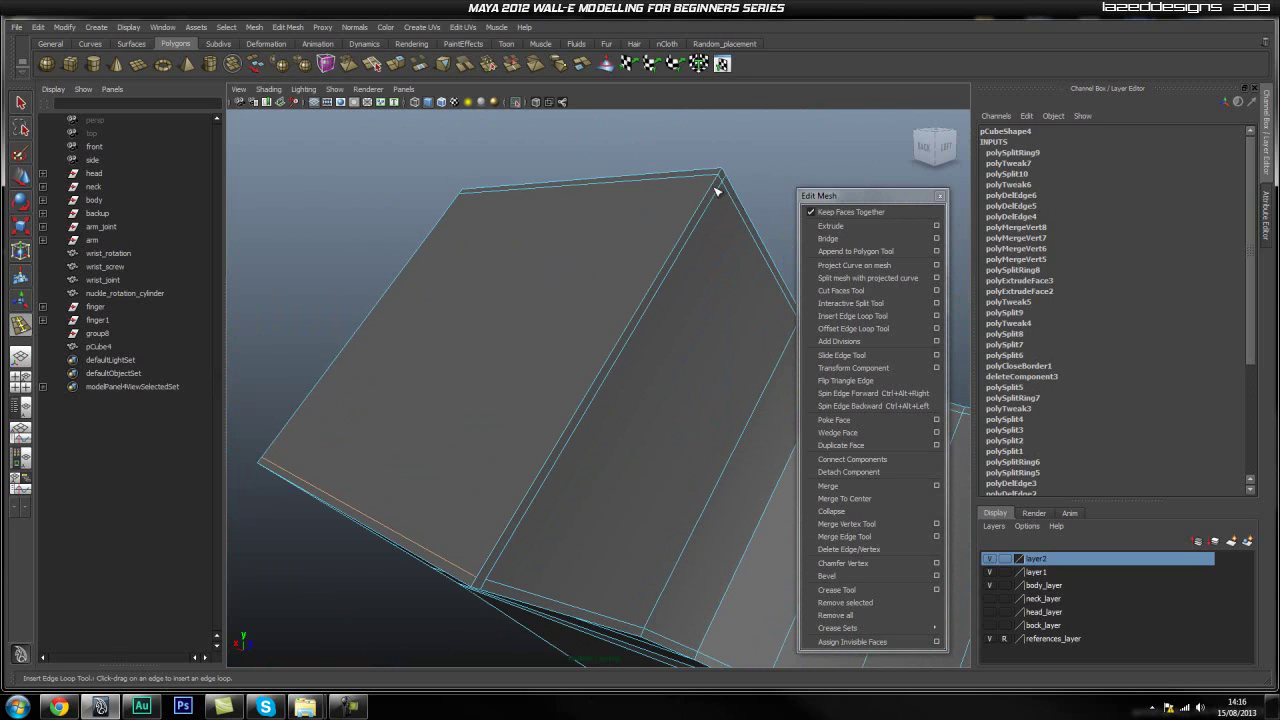
# Split the small corner faces on both sides of the prong to connect the new loop with the offset border corners
pyautogui.moveTo(555, 360)
pyautogui.keyDown('alt'); pyautogui.mouseDown()
pyautogui.moveTo(583, 314)
pyautogui.moveTo(509, 391)
pyautogui.moveTo(545, 340)
pyautogui.mouseUp(); pyautogui.keyUp('alt')
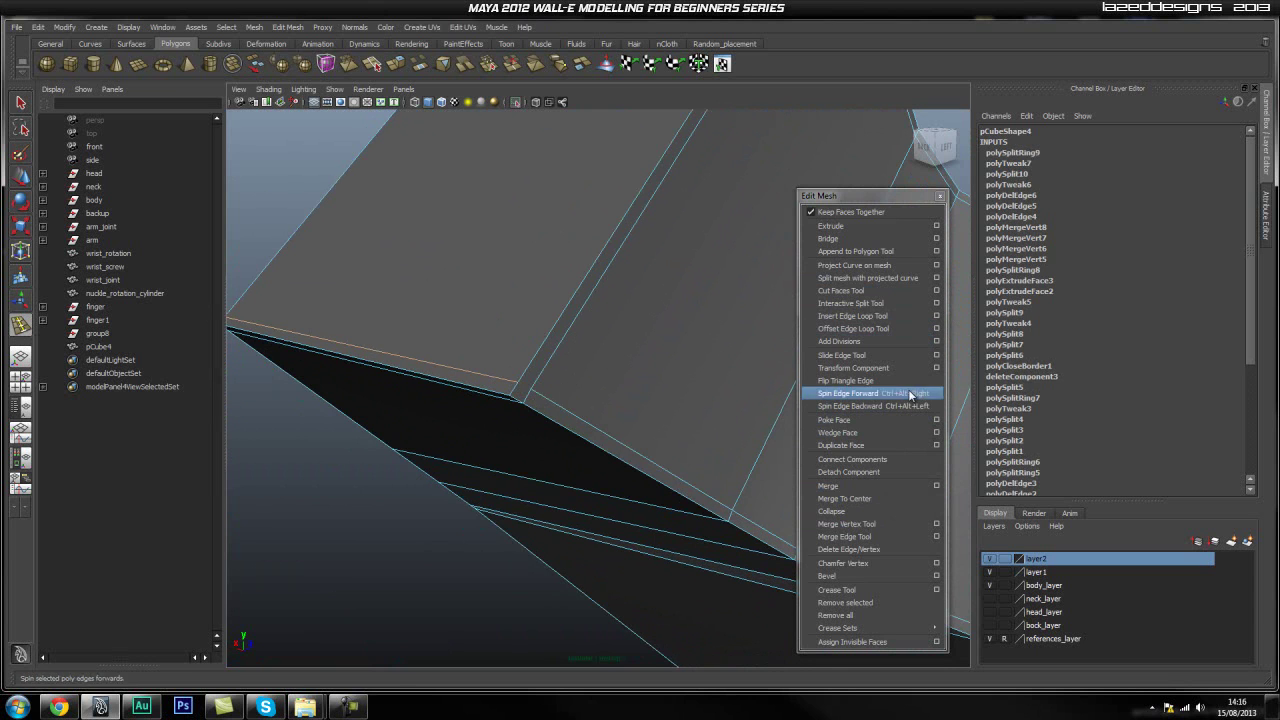
pyautogui.click(858, 303)
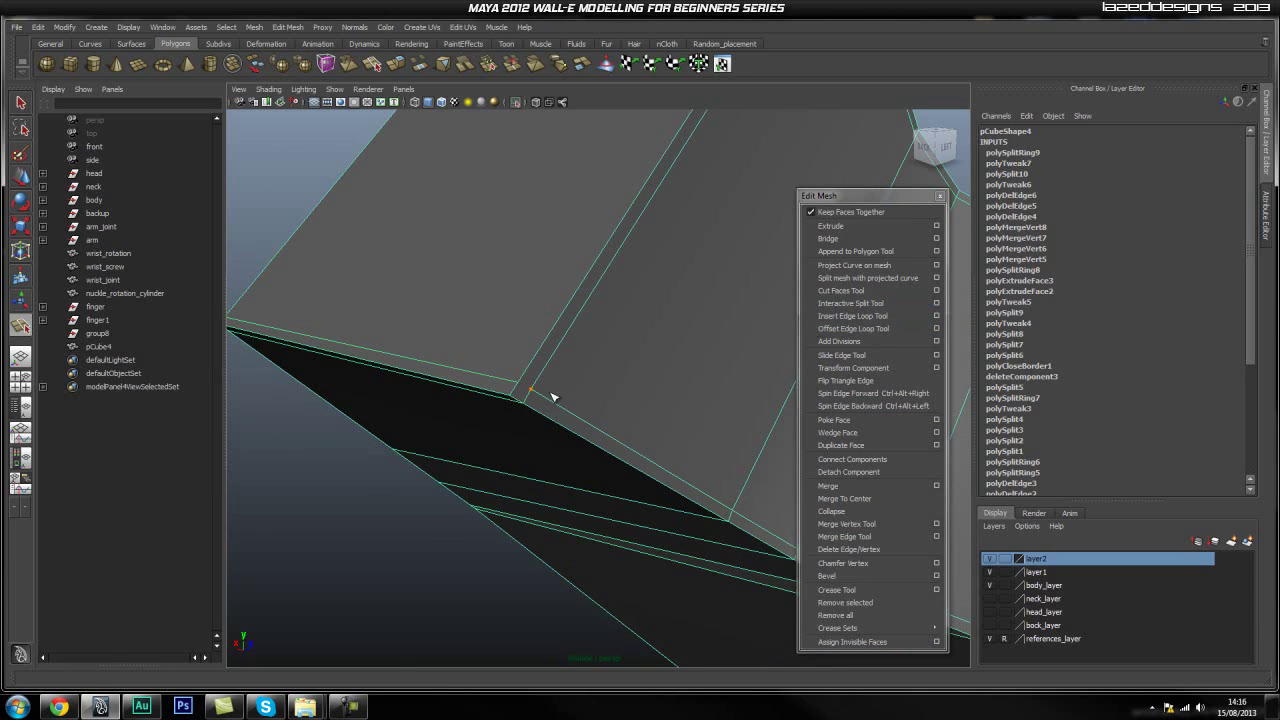
pyautogui.press('Return')
pyautogui.keyDown('alt'); pyautogui.moveTo(357, 349); pyautogui.dragTo(510, 377); pyautogui.keyUp('alt')
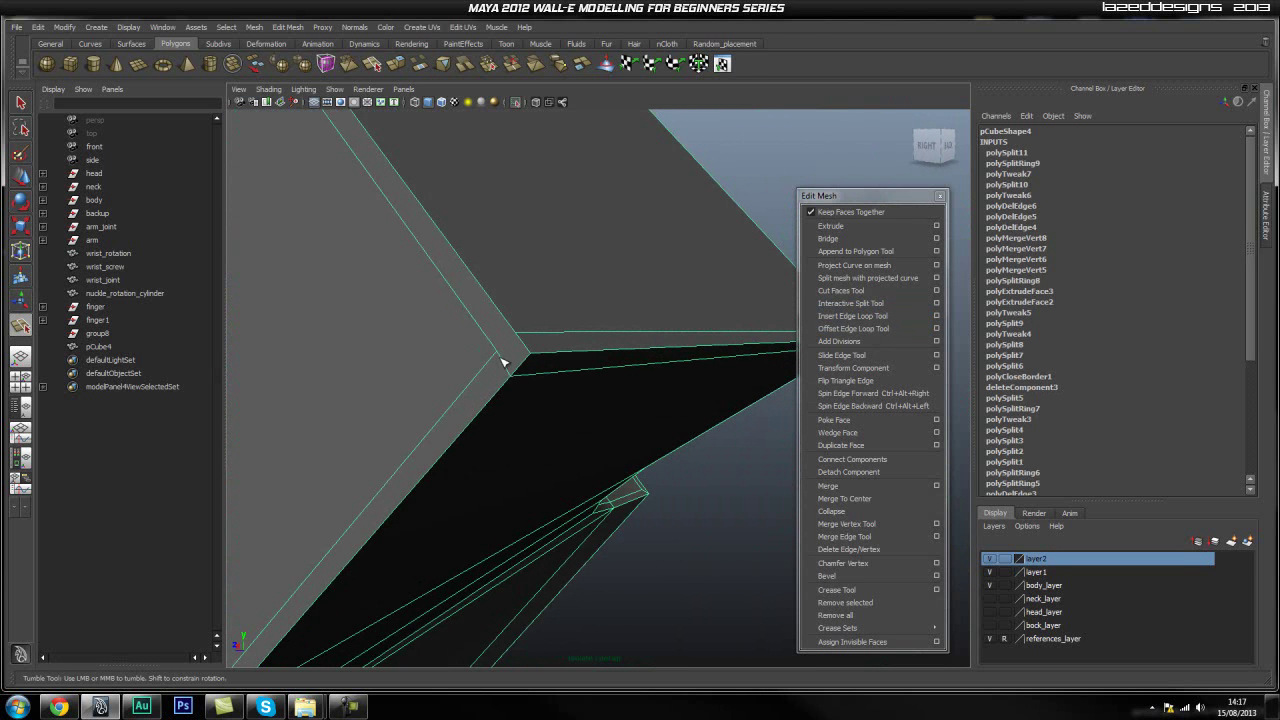
pyautogui.click(501, 360)
pyautogui.press('Return')
# Insert another edge loop close to the end edge at the opposite end of the offset borders
pyautogui.keyDown('alt'); pyautogui.moveTo(603, 397); pyautogui.dragTo(466, 320); pyautogui.keyUp('alt')
pyautogui.keyDown('alt'); pyautogui.moveTo(466, 320); pyautogui.dragTo(578, 340, button='right'); pyautogui.keyUp('alt')
pyautogui.keyDown('alt'); pyautogui.moveTo(386, 309); pyautogui.dragTo(629, 429); pyautogui.keyUp('alt')
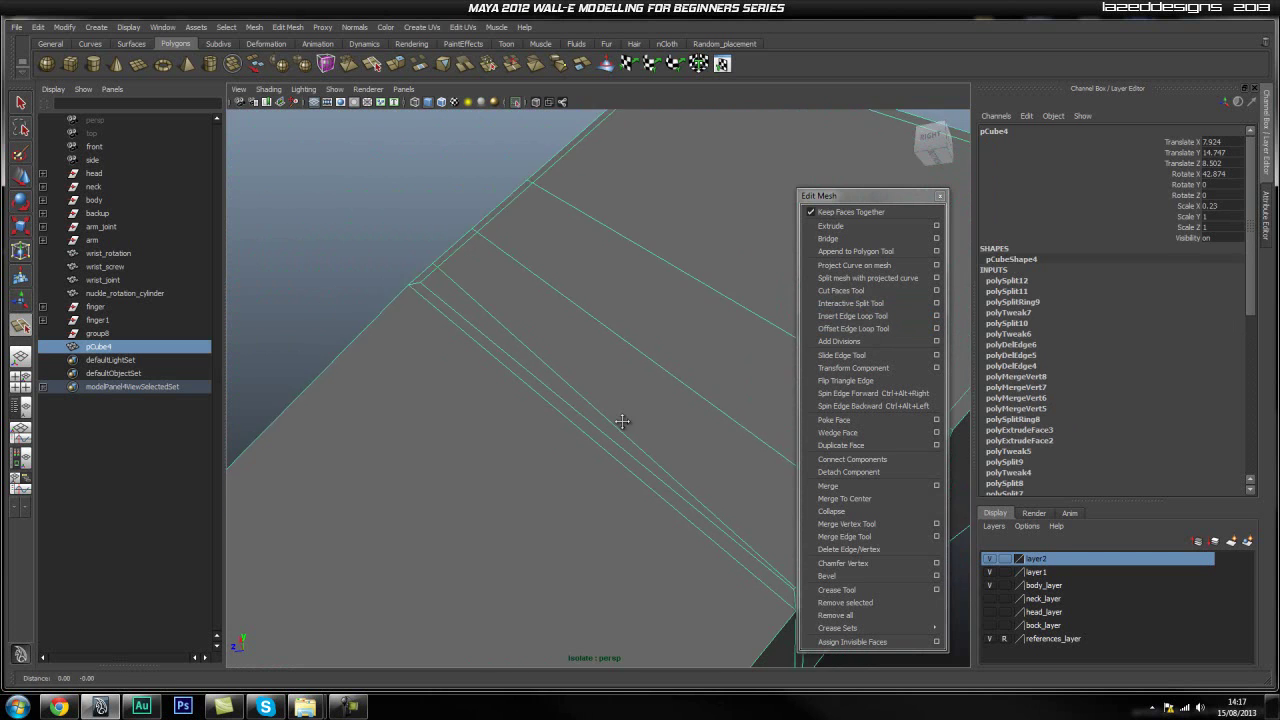
pyautogui.keyDown('alt'); pyautogui.moveTo(629, 429); pyautogui.dragTo(614, 410, button='middle'); pyautogui.keyUp('alt')
pyautogui.keyDown('alt'); pyautogui.moveTo(686, 484); pyautogui.dragTo(591, 437); pyautogui.keyUp('alt')
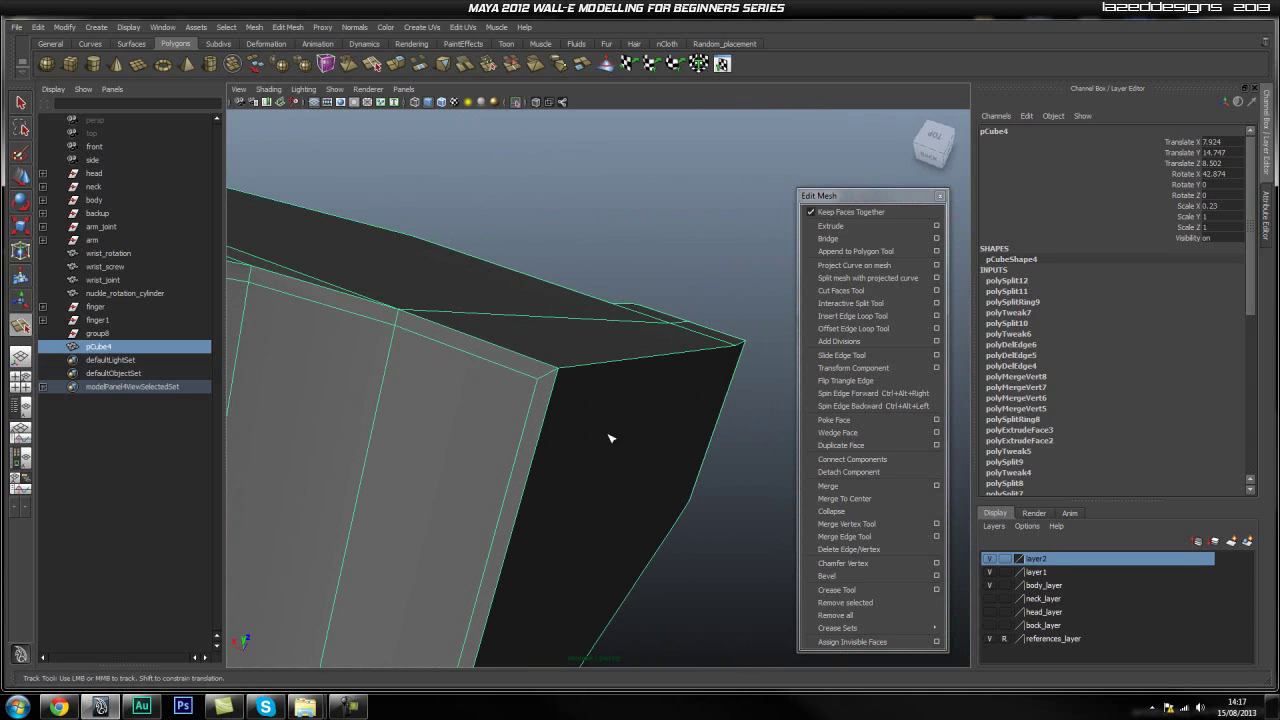
pyautogui.click(868, 320)
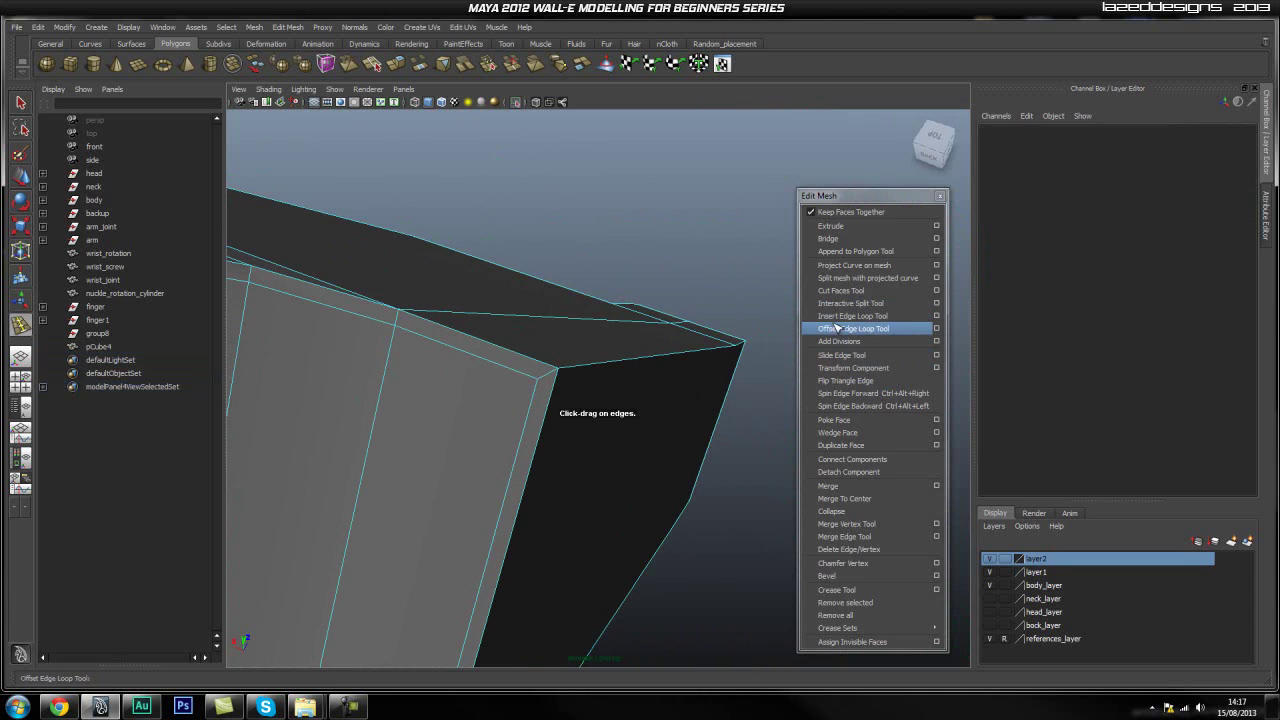
pyautogui.click(533, 363)
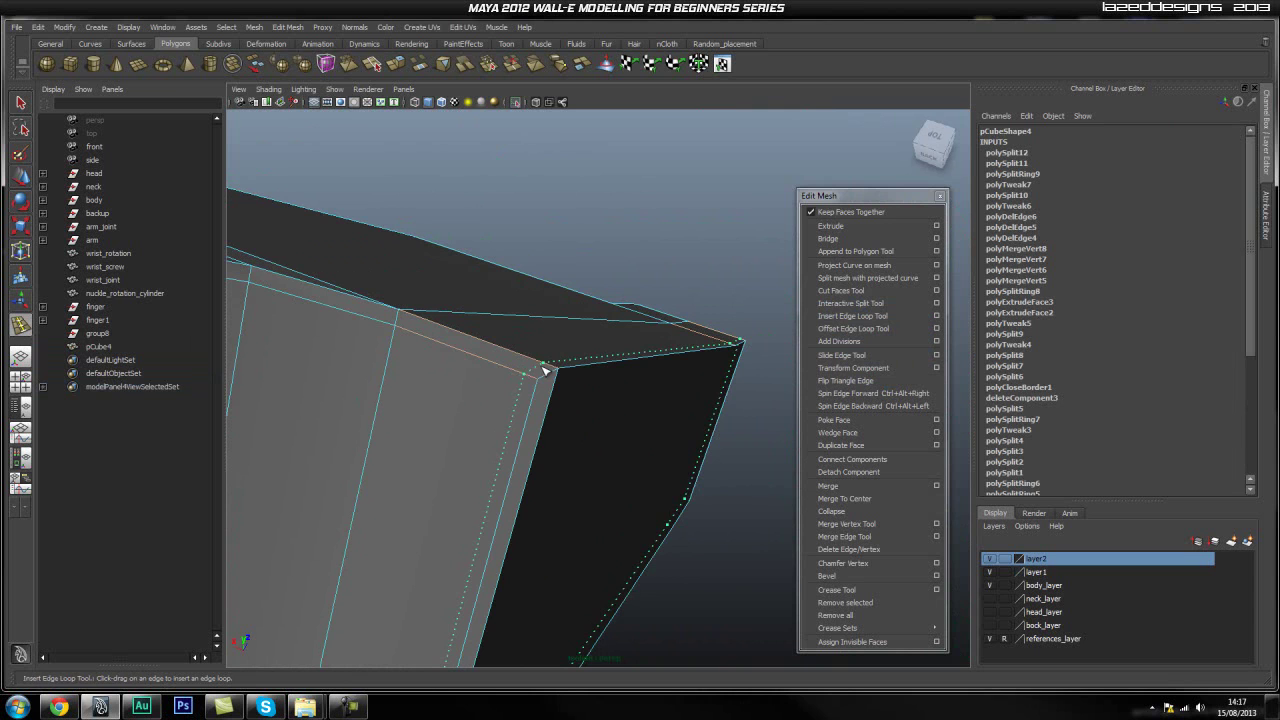
pyautogui.moveTo(545, 370); pyautogui.dragTo(540, 367)
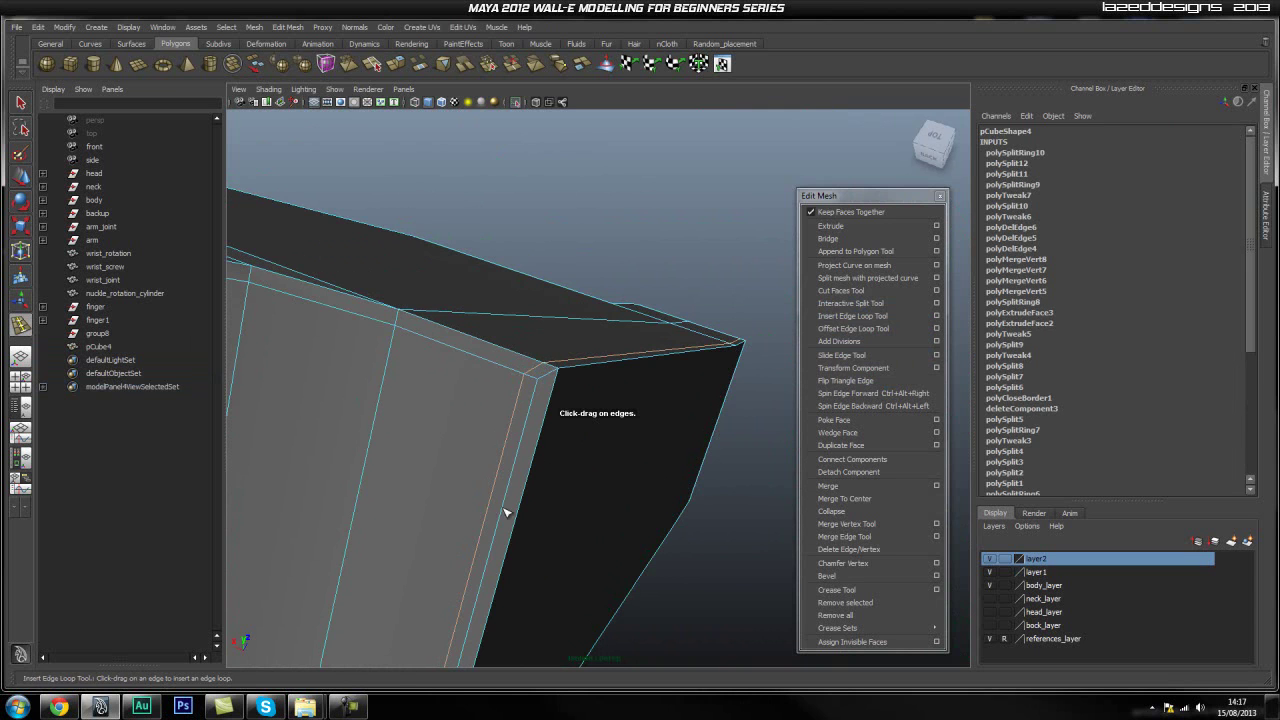
# Merge the doubled inner vertices at the prong's corner into the adjacent vertices of the outer loop
pyautogui.click(880, 524)
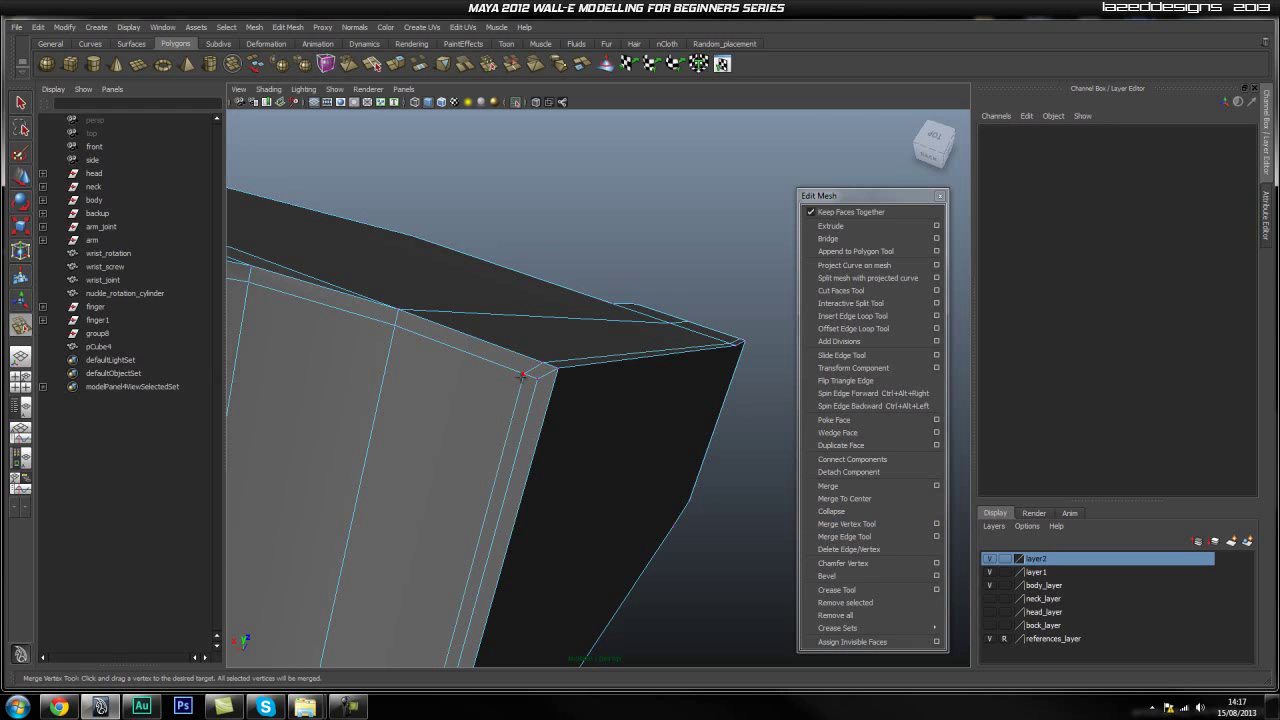
pyautogui.moveTo(523, 373); pyautogui.dragTo(535, 379)
pyautogui.keyDown('alt'); pyautogui.moveTo(535, 379); pyautogui.dragTo(607, 500); pyautogui.keyUp('alt')
pyautogui.keyDown('alt'); pyautogui.moveTo(607, 500); pyautogui.dragTo(534, 491); pyautogui.keyUp('alt')
# Delete the leftover short edge across the small corner face at the end of the offset border
pyautogui.press('q')
pyautogui.moveTo(620, 437); pyautogui.dragTo(617, 446, button='right')
pyautogui.keyDown('alt'); pyautogui.moveTo(617, 446); pyautogui.dragTo(650, 425); pyautogui.keyUp('alt')
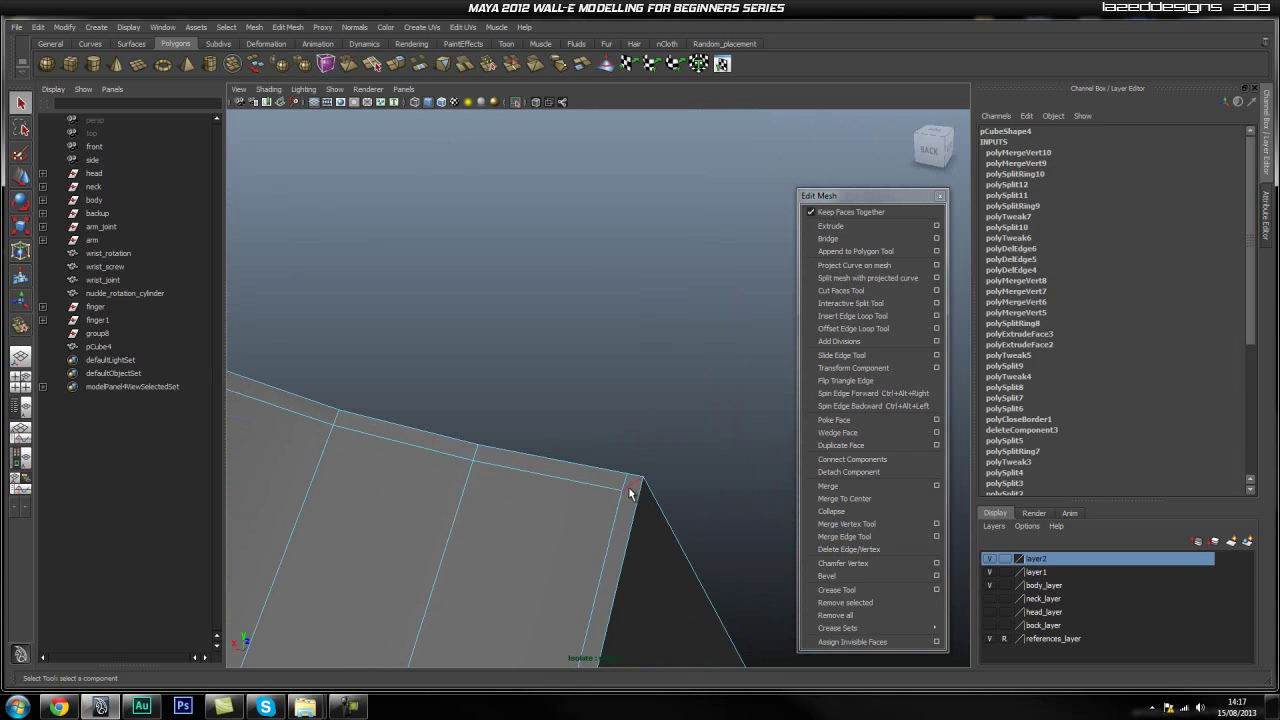
pyautogui.keyDown('shift'); pyautogui.moveTo(565, 514); pyautogui.dragTo(529, 531, button='right'); pyautogui.keyUp('shift')
pyautogui.keyDown('alt'); pyautogui.moveTo(529, 531); pyautogui.dragTo(442, 440); pyautogui.keyUp('alt')
pyautogui.keyDown('alt'); pyautogui.moveTo(442, 440); pyautogui.dragTo(586, 394, button='right'); pyautogui.keyUp('alt')
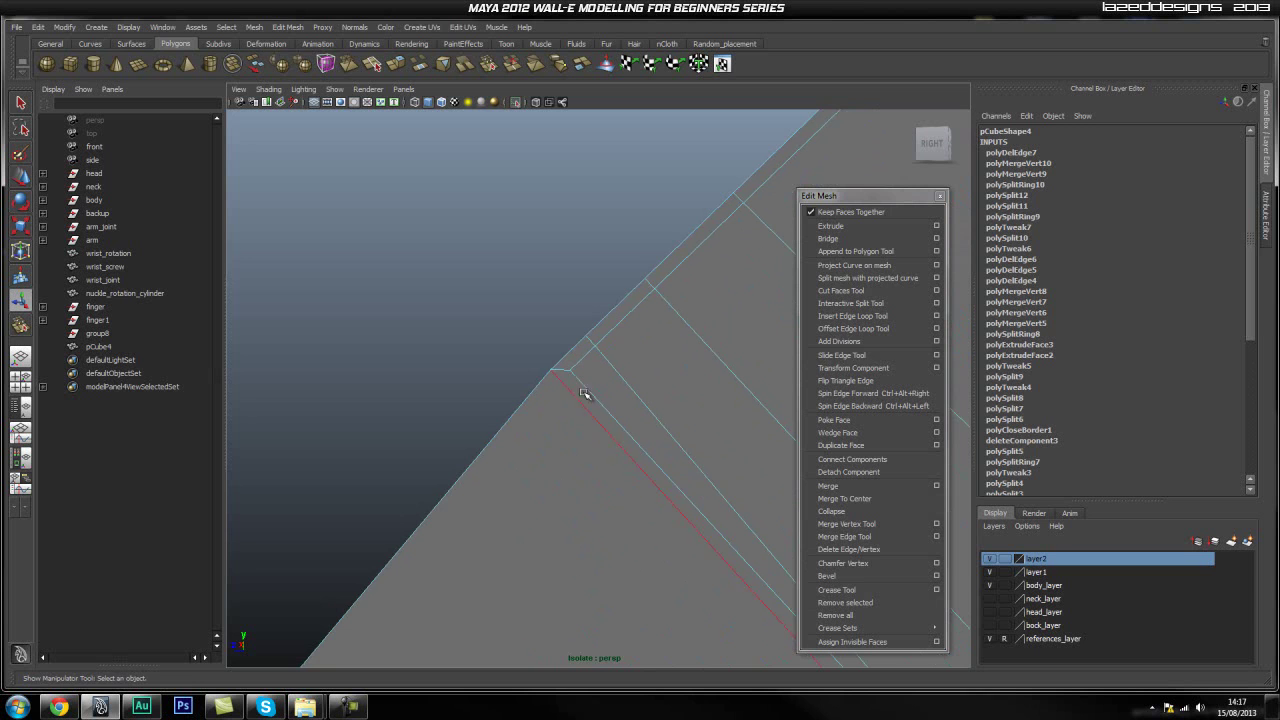
# Insert an edge loop along the thumb's side face and prong, close to the offset border
pyautogui.click(851, 317)
pyautogui.moveTo(562, 388); pyautogui.dragTo(567, 395)
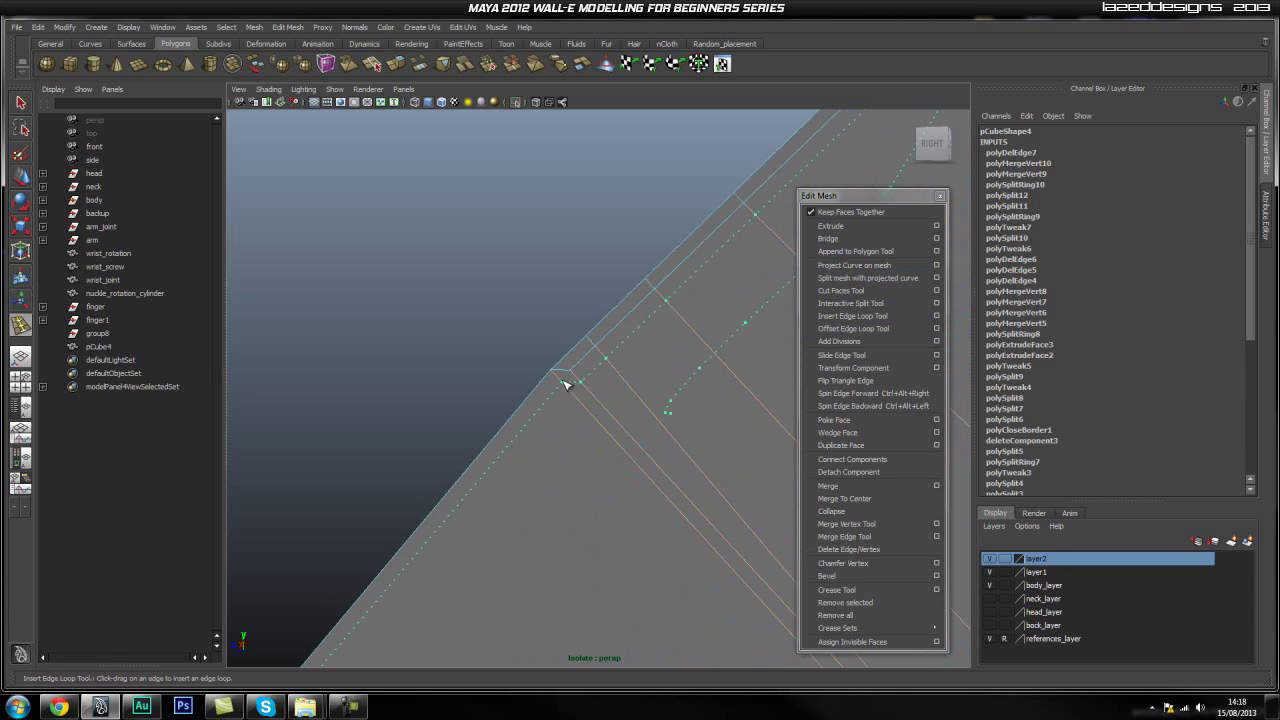
pyautogui.moveTo(565, 384); pyautogui.dragTo(566, 371)
pyautogui.keyDown('alt'); pyautogui.moveTo(714, 323); pyautogui.dragTo(426, 371); pyautogui.keyUp('alt')
pyautogui.keyDown('alt'); pyautogui.moveTo(426, 371); pyautogui.dragTo(491, 283, button='right'); pyautogui.keyUp('alt')
pyautogui.scroll(3, 491, 285)
pyautogui.keyDown('alt'); pyautogui.moveTo(491, 286); pyautogui.dragTo(594, 323, button='middle'); pyautogui.keyUp('alt')
pyautogui.keyDown('alt'); pyautogui.moveTo(594, 323); pyautogui.dragTo(526, 417); pyautogui.keyUp('alt')
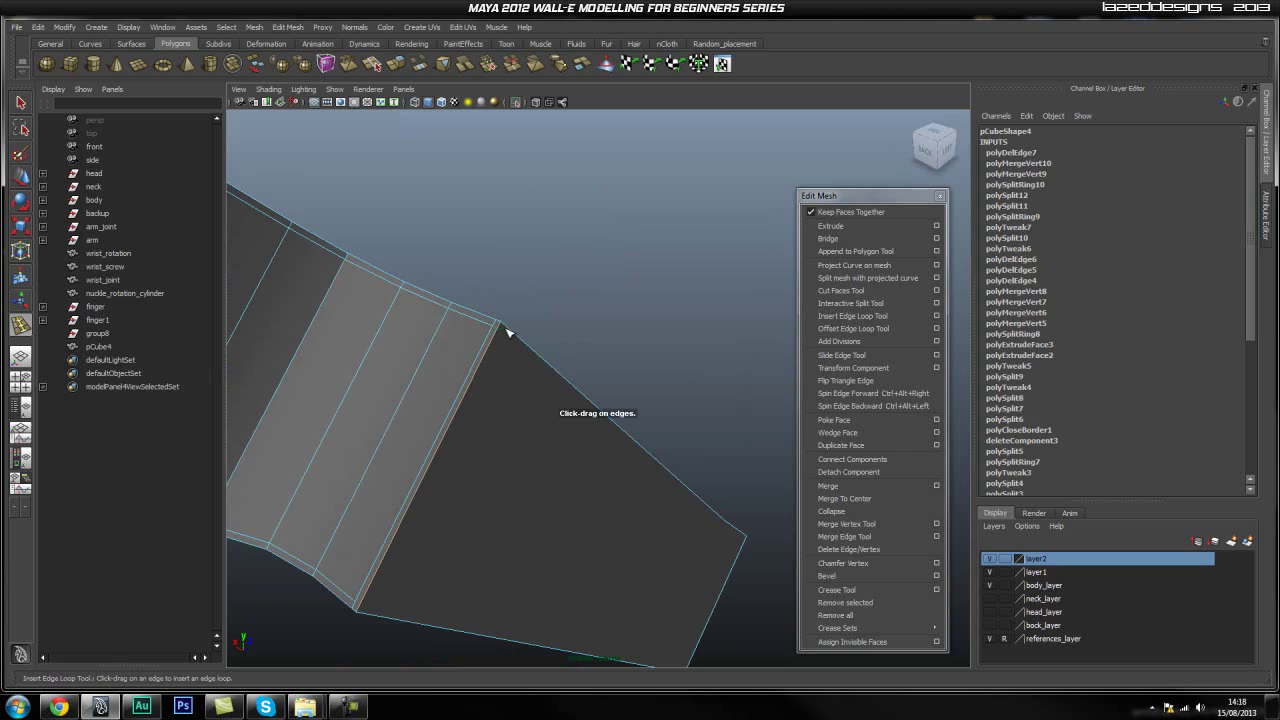
pyautogui.keyDown('alt'); pyautogui.moveTo(704, 450); pyautogui.dragTo(635, 458); pyautogui.keyUp('alt')
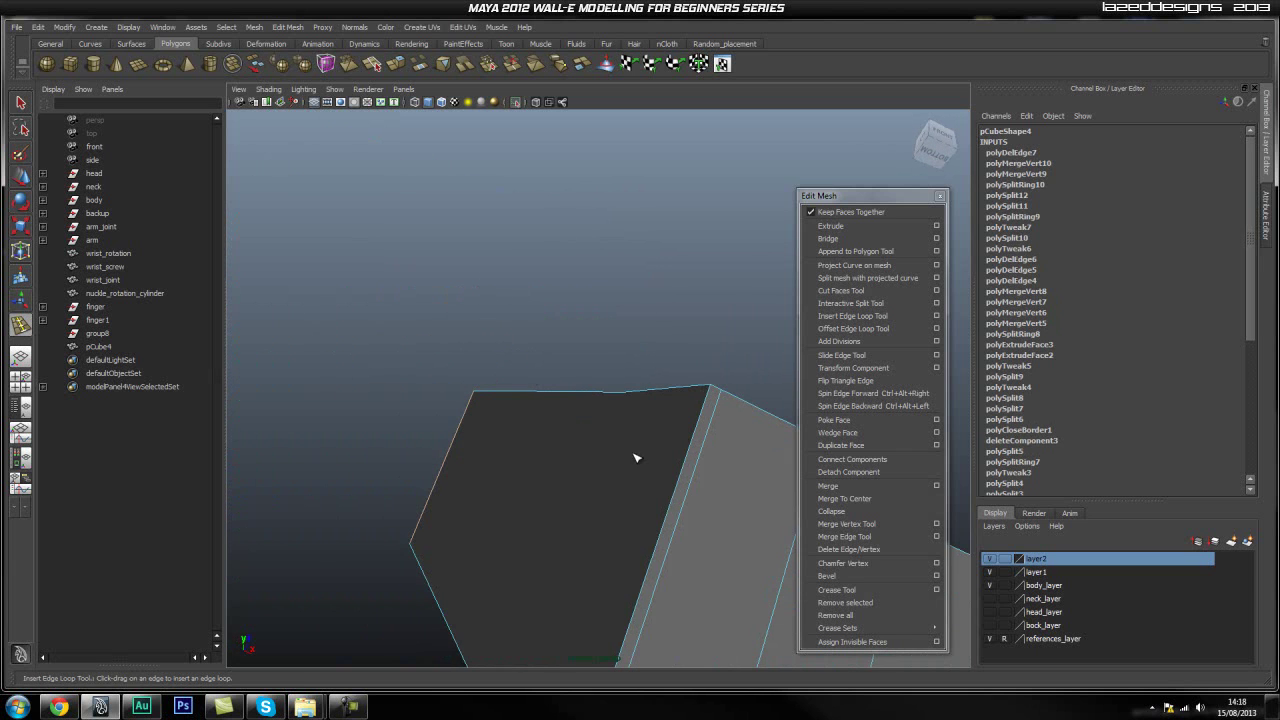
pyautogui.click(706, 397)
# Merge the doubled vertices of the new loop and the offset border along the side edge up to the far corner
pyautogui.keyDown('alt'); pyautogui.moveTo(657, 429); pyautogui.dragTo(520, 477); pyautogui.keyUp('alt')
pyautogui.keyDown('alt'); pyautogui.moveTo(520, 477); pyautogui.dragTo(514, 404, button='middle'); pyautogui.keyUp('alt')
pyautogui.keyDown('alt'); pyautogui.moveTo(514, 404); pyautogui.dragTo(576, 500); pyautogui.keyUp('alt')
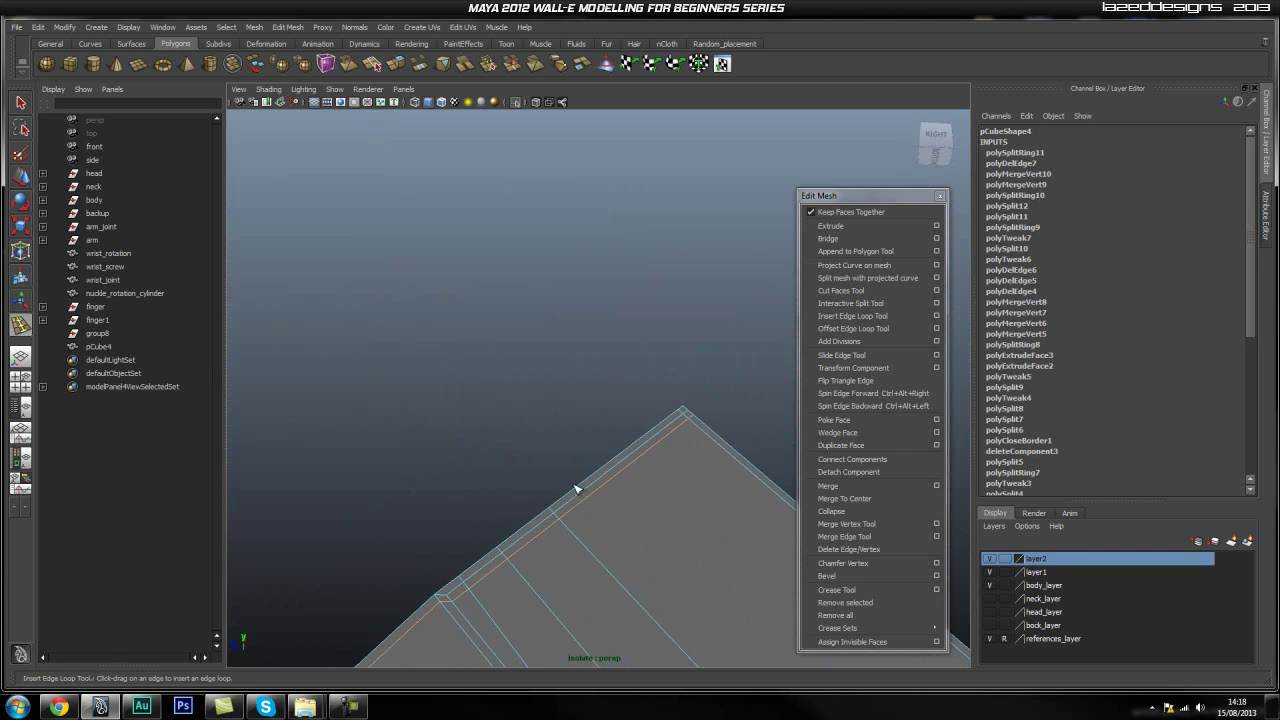
pyautogui.keyDown('alt'); pyautogui.moveTo(557, 459); pyautogui.dragTo(609, 444, button='right'); pyautogui.keyUp('alt')
pyautogui.click(852, 316)
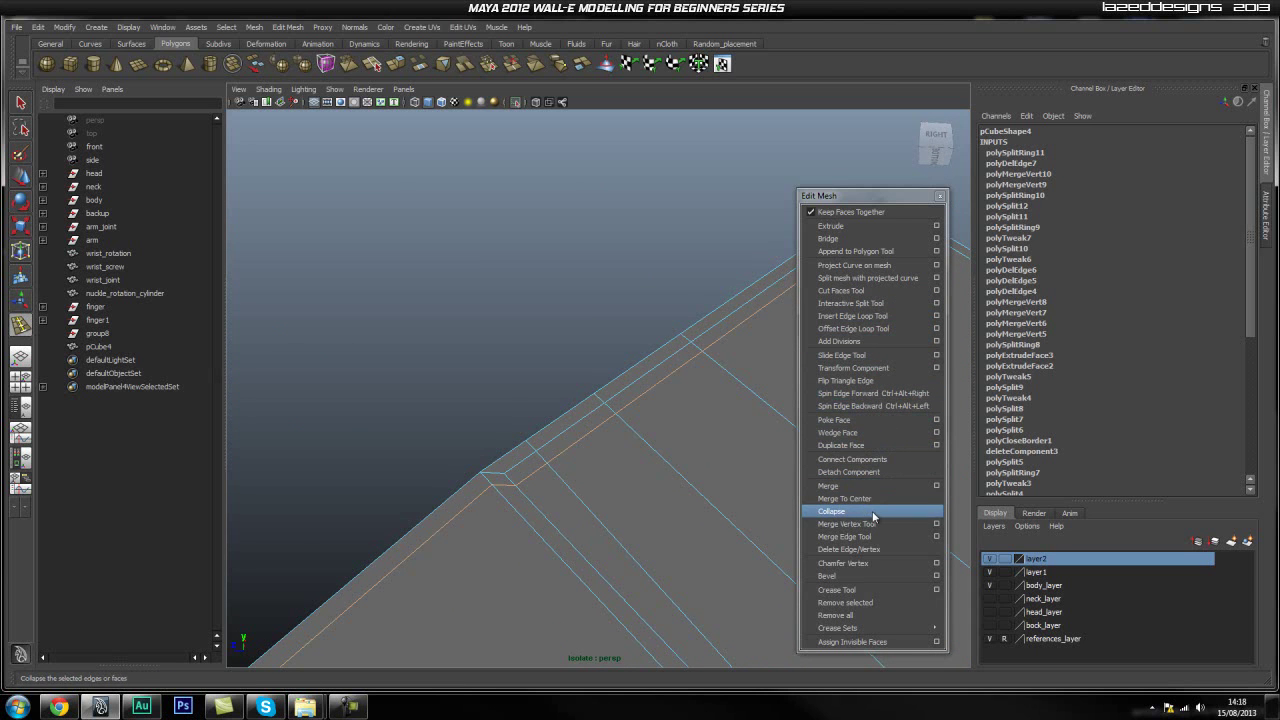
pyautogui.click(845, 524)
pyautogui.moveTo(499, 471); pyautogui.dragTo(536, 452)
pyautogui.moveTo(536, 451); pyautogui.dragTo(720, 340)
pyautogui.scroll(-3, 605, 436)
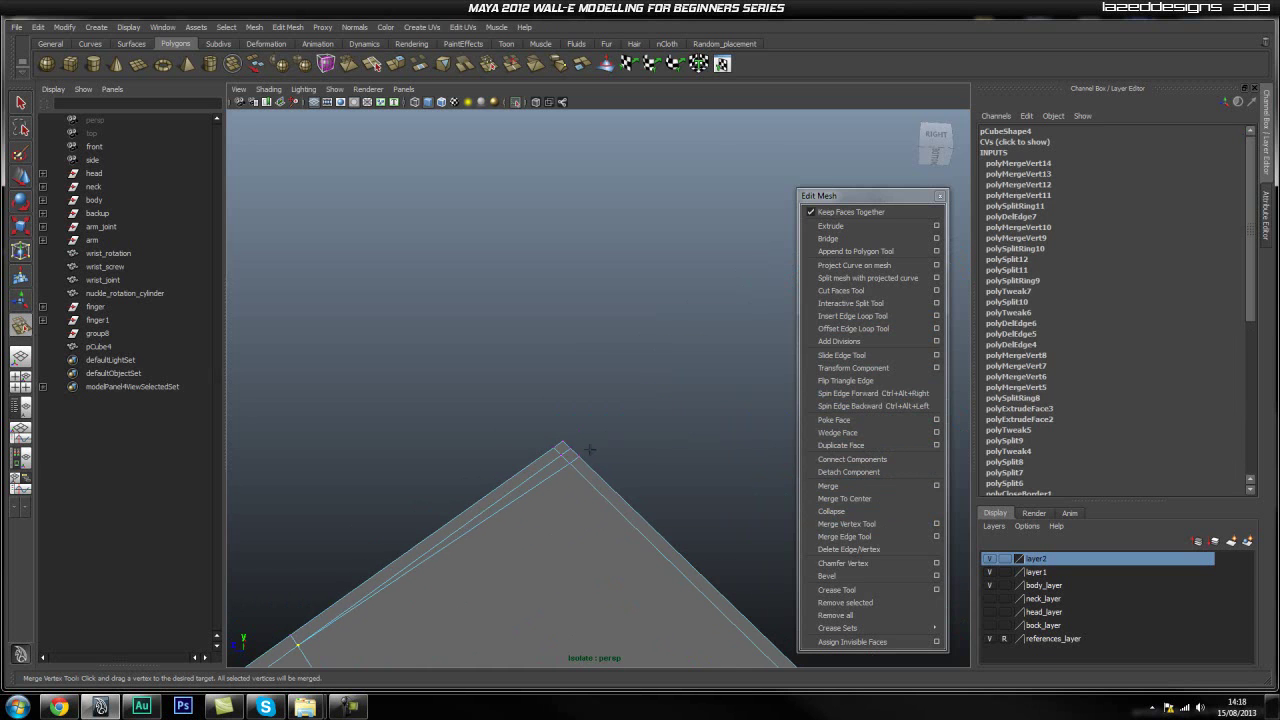
pyautogui.moveTo(562, 455); pyautogui.dragTo(572, 456)
# Merge the remaining doubled vertices around the corner and along the curved section into a single offset border
pyautogui.scroll(4, 591, 463)
pyautogui.keyDown('alt'); pyautogui.moveTo(660, 466); pyautogui.dragTo(623, 469); pyautogui.keyUp('alt')
pyautogui.keyDown('alt'); pyautogui.moveTo(623, 469); pyautogui.dragTo(670, 482, button='middle'); pyautogui.keyUp('alt')
pyautogui.keyDown('alt'); pyautogui.moveTo(670, 482); pyautogui.dragTo(376, 470); pyautogui.keyUp('alt')
pyautogui.moveTo(578, 395)
pyautogui.keyDown('alt'); pyautogui.mouseDown()
pyautogui.moveTo(591, 417)
pyautogui.moveTo(551, 423)
pyautogui.moveTo(594, 409)
pyautogui.mouseUp(); pyautogui.keyUp('alt')
pyautogui.moveTo(458, 330); pyautogui.dragTo(466, 338)
pyautogui.moveTo(609, 445); pyautogui.dragTo(643, 425)
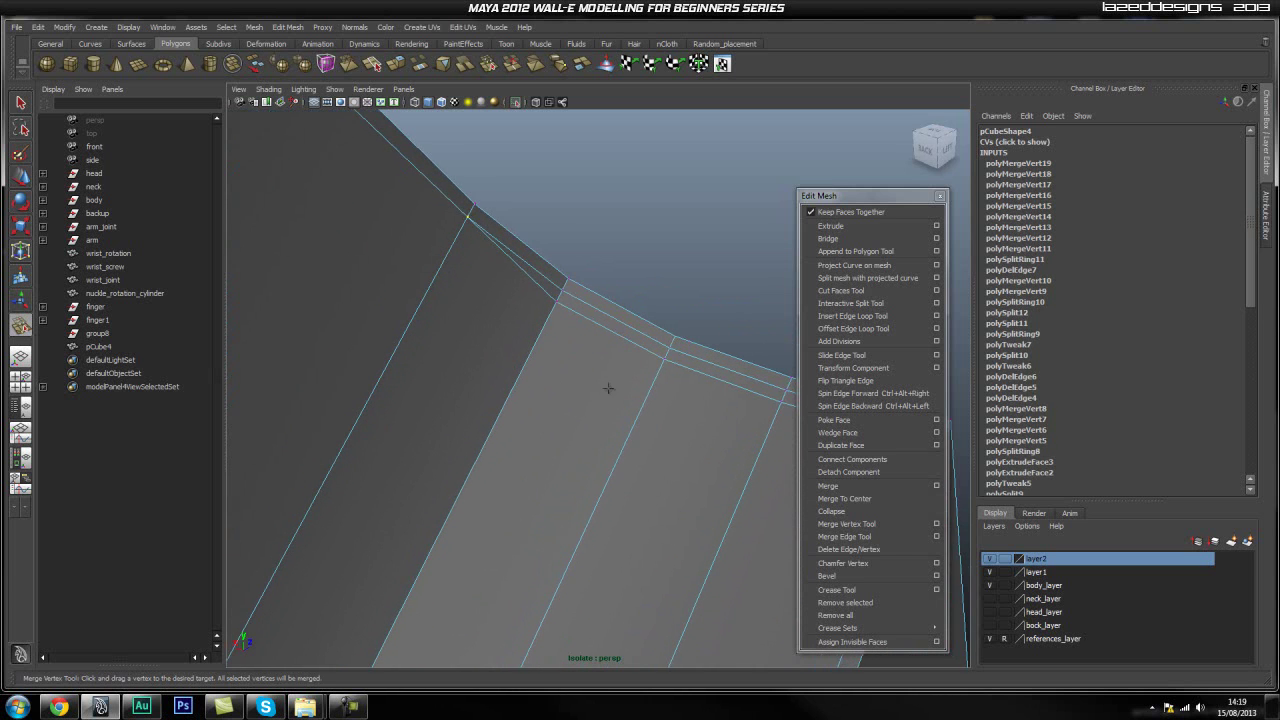
pyautogui.moveTo(558, 296); pyautogui.dragTo(566, 284)
pyautogui.keyDown('alt'); pyautogui.moveTo(591, 371); pyautogui.dragTo(545, 340); pyautogui.keyUp('alt')
pyautogui.keyDown('alt'); pyautogui.moveTo(576, 370); pyautogui.dragTo(610, 354, button='middle'); pyautogui.keyUp('alt')
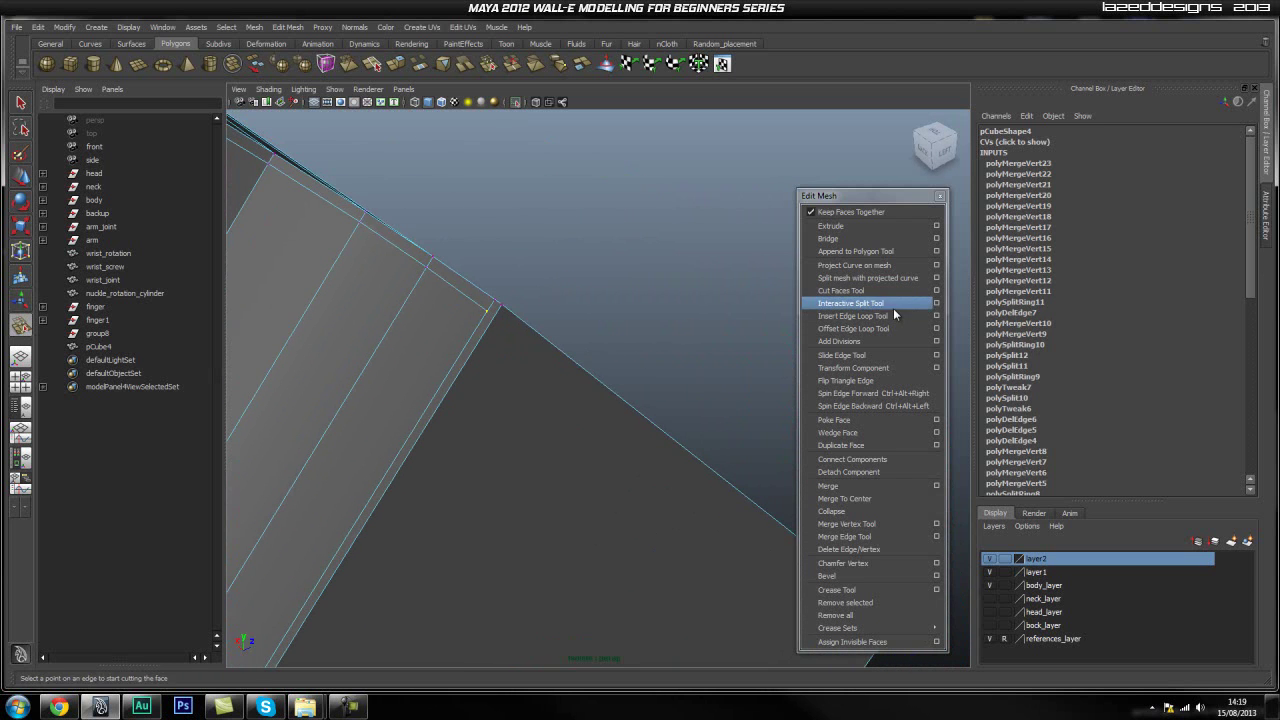
# Split from the inner border corner through the outer corner and along the prong's long edge to its far end
pyautogui.click(880, 310)
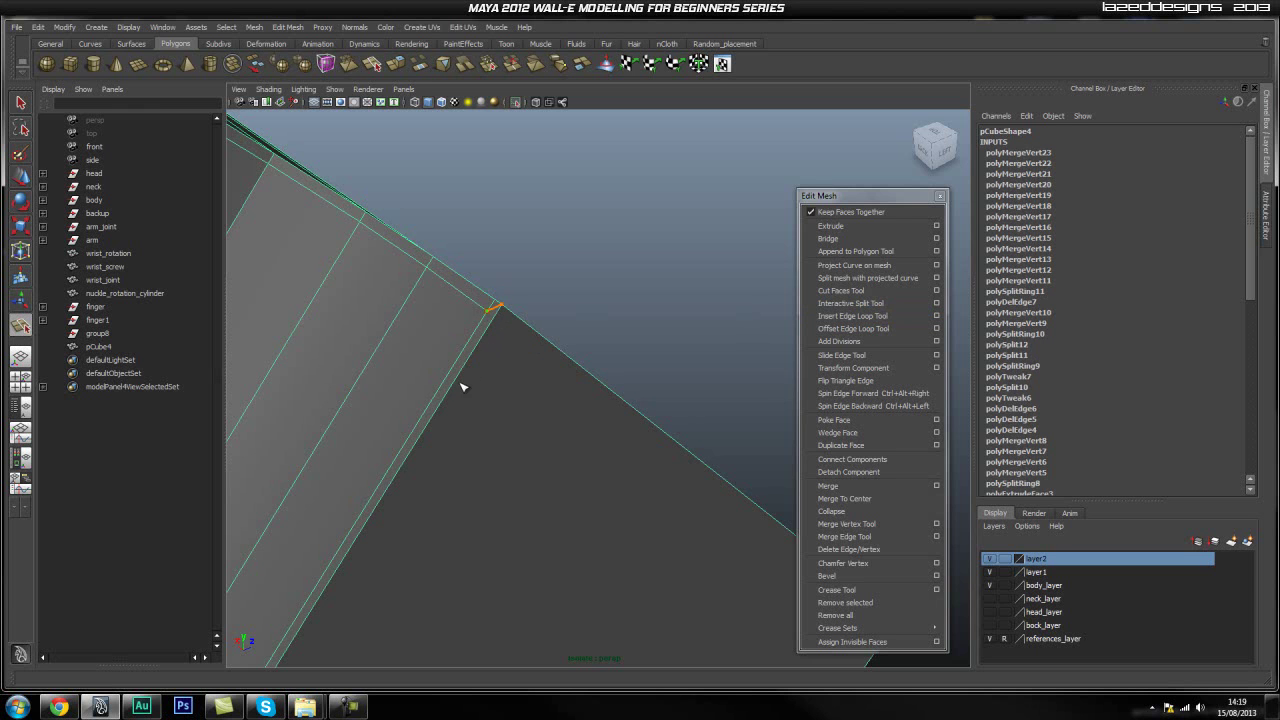
pyautogui.keyDown('alt'); pyautogui.moveTo(434, 436); pyautogui.dragTo(474, 394); pyautogui.keyUp('alt')
pyautogui.keyDown('alt'); pyautogui.moveTo(474, 394); pyautogui.dragTo(593, 387, button='right'); pyautogui.keyUp('alt')
pyautogui.keyDown('alt'); pyautogui.moveTo(593, 387); pyautogui.dragTo(466, 232); pyautogui.keyUp('alt')
pyautogui.keyDown('alt'); pyautogui.moveTo(466, 232); pyautogui.dragTo(444, 216, button='middle'); pyautogui.keyUp('alt')
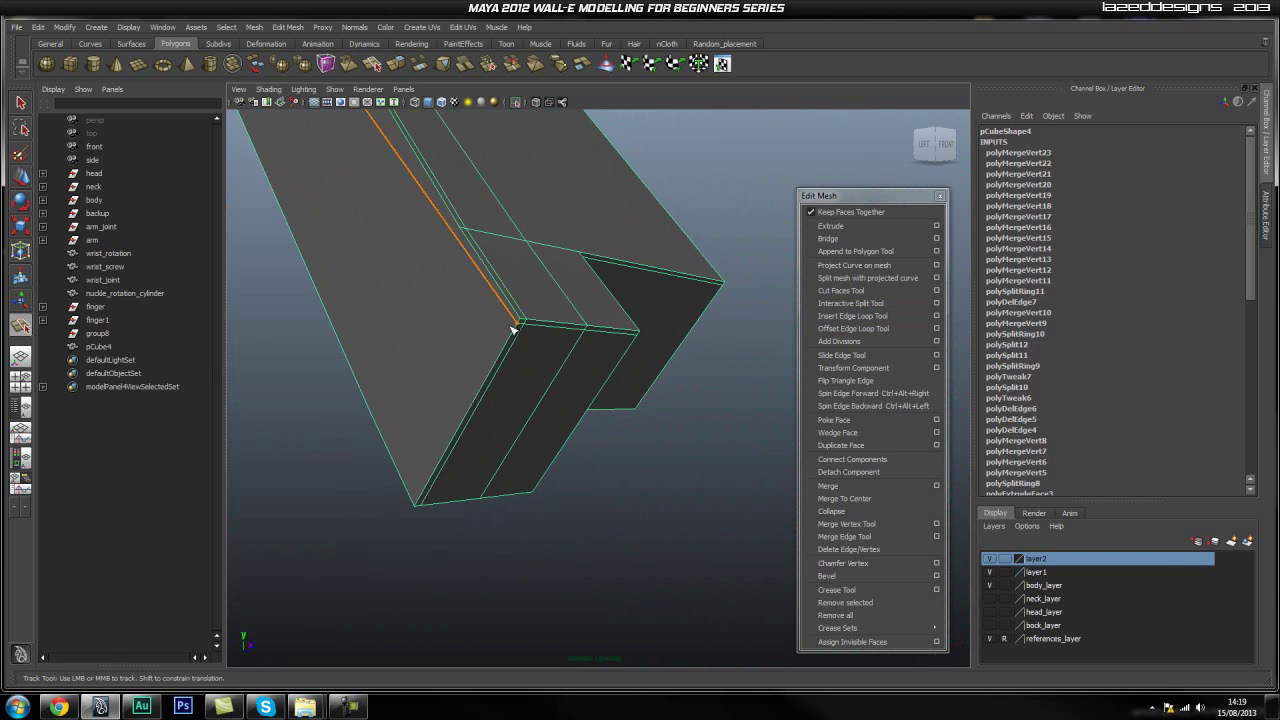
pyautogui.keyDown('alt'); pyautogui.moveTo(515, 328); pyautogui.dragTo(557, 397); pyautogui.keyUp('alt')
# Select the vertex where the split meets the prong's border corner and adjust its position with the Move tool
pyautogui.press('q')
pyautogui.moveTo(557, 397); pyautogui.dragTo(477, 401, button='right')
pyautogui.keyDown('alt'); pyautogui.moveTo(560, 366); pyautogui.dragTo(644, 407); pyautogui.keyUp('alt')
pyautogui.press('w')
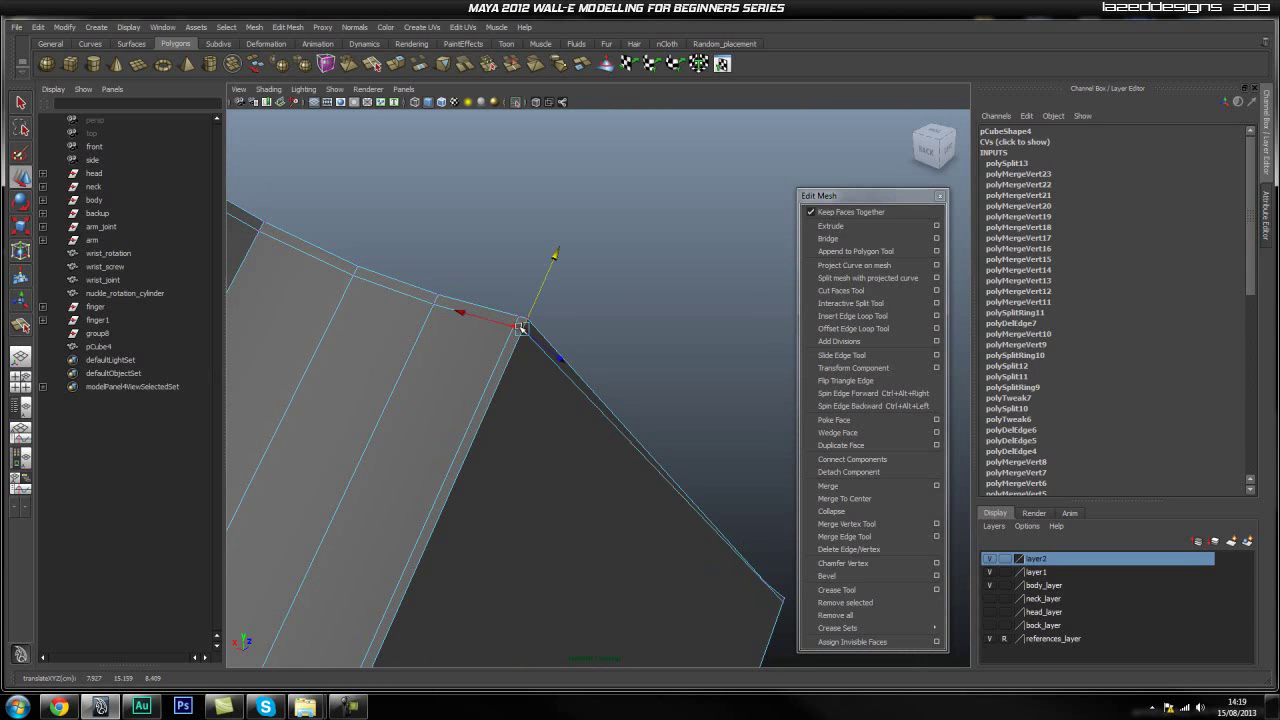
pyautogui.click(400, 297)
pyautogui.keyDown('alt'); pyautogui.moveTo(400, 297); pyautogui.dragTo(591, 461); pyautogui.keyUp('alt')
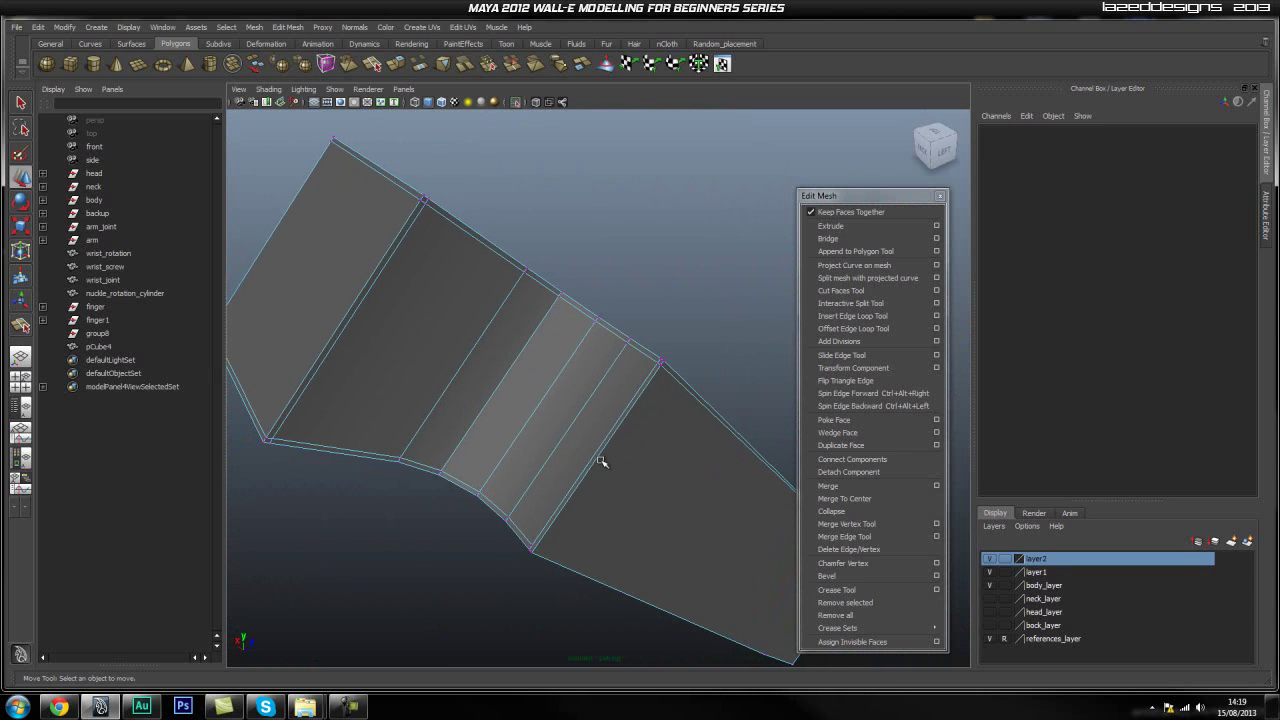